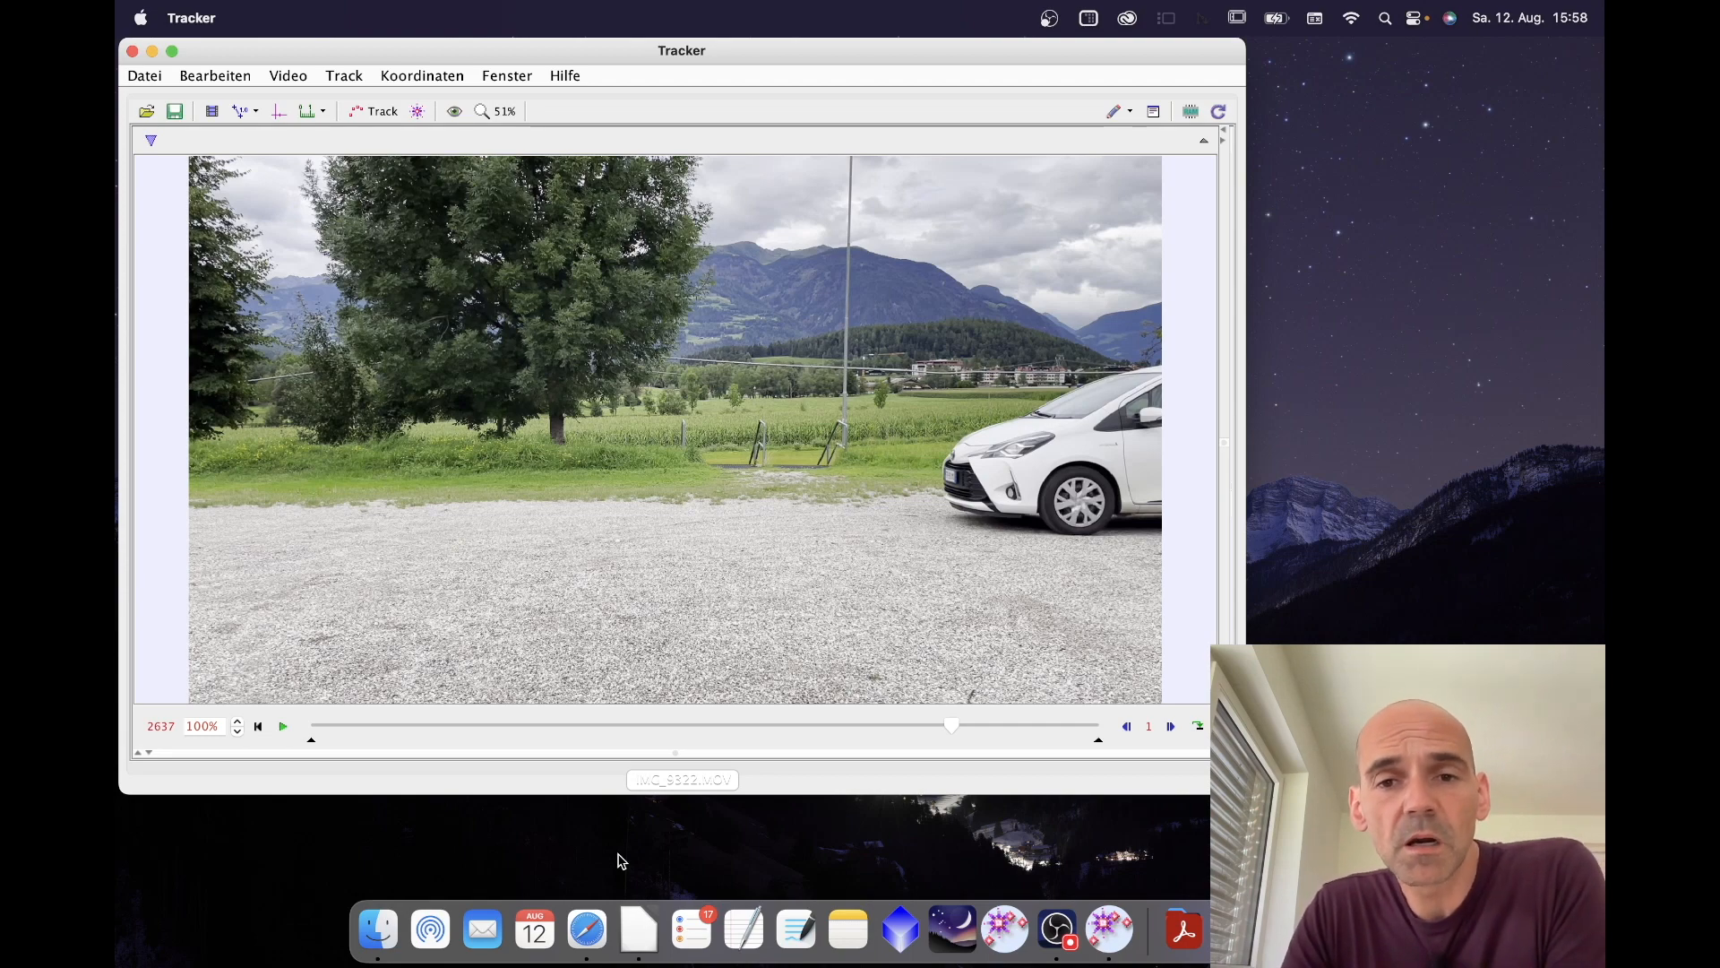
Play the car video and scan forward to the scene of walking with the tape measure, around frame 1344.
{"action": "left_click", "coordinate": [283, 727]}
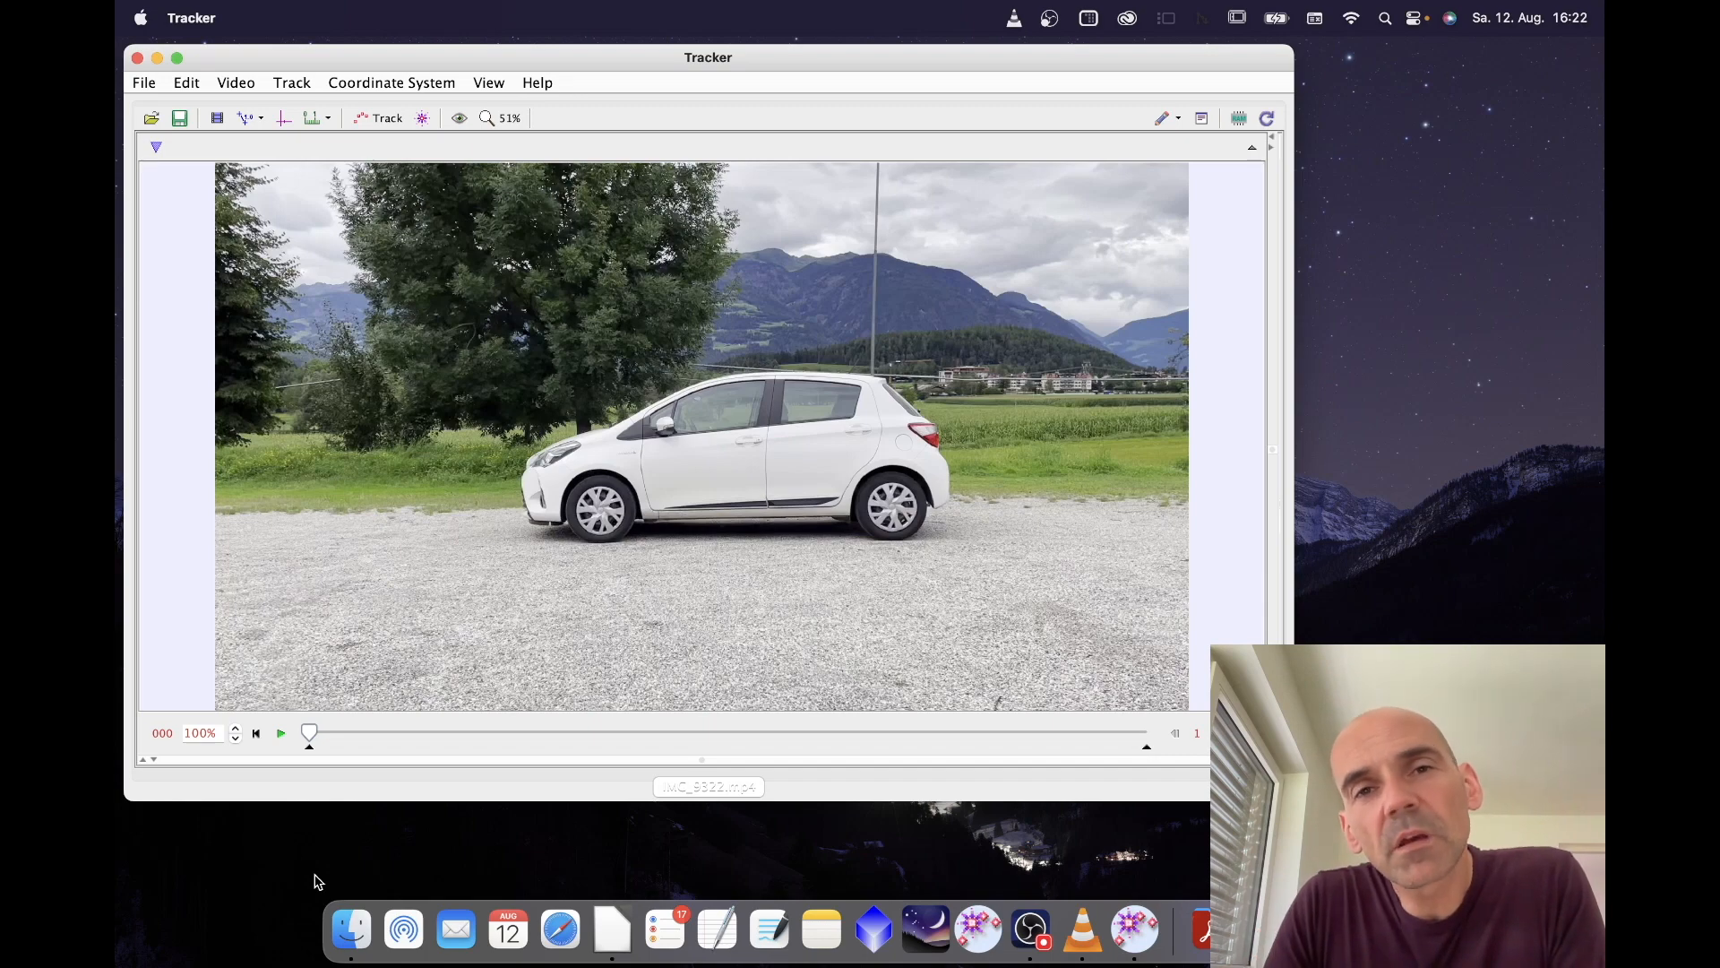
{"action": "left_click", "coordinate": [280, 735]}
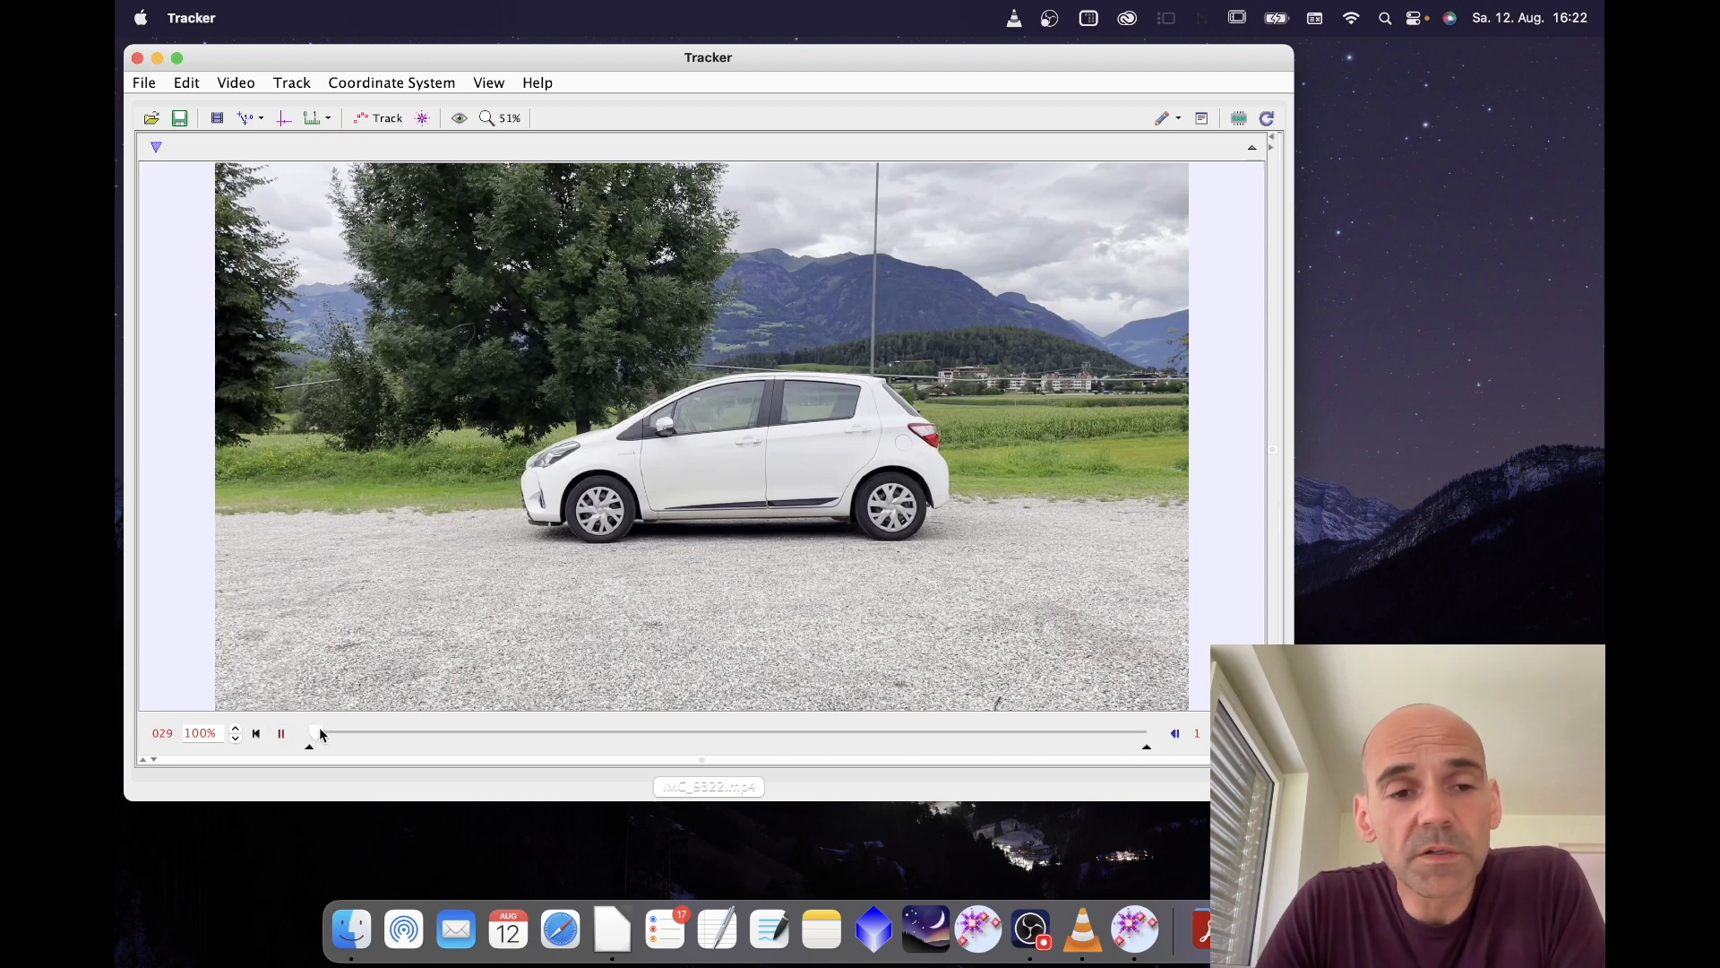
{"action": "left_click_drag", "start_coordinate": [321, 735], "coordinate": [658, 733]}
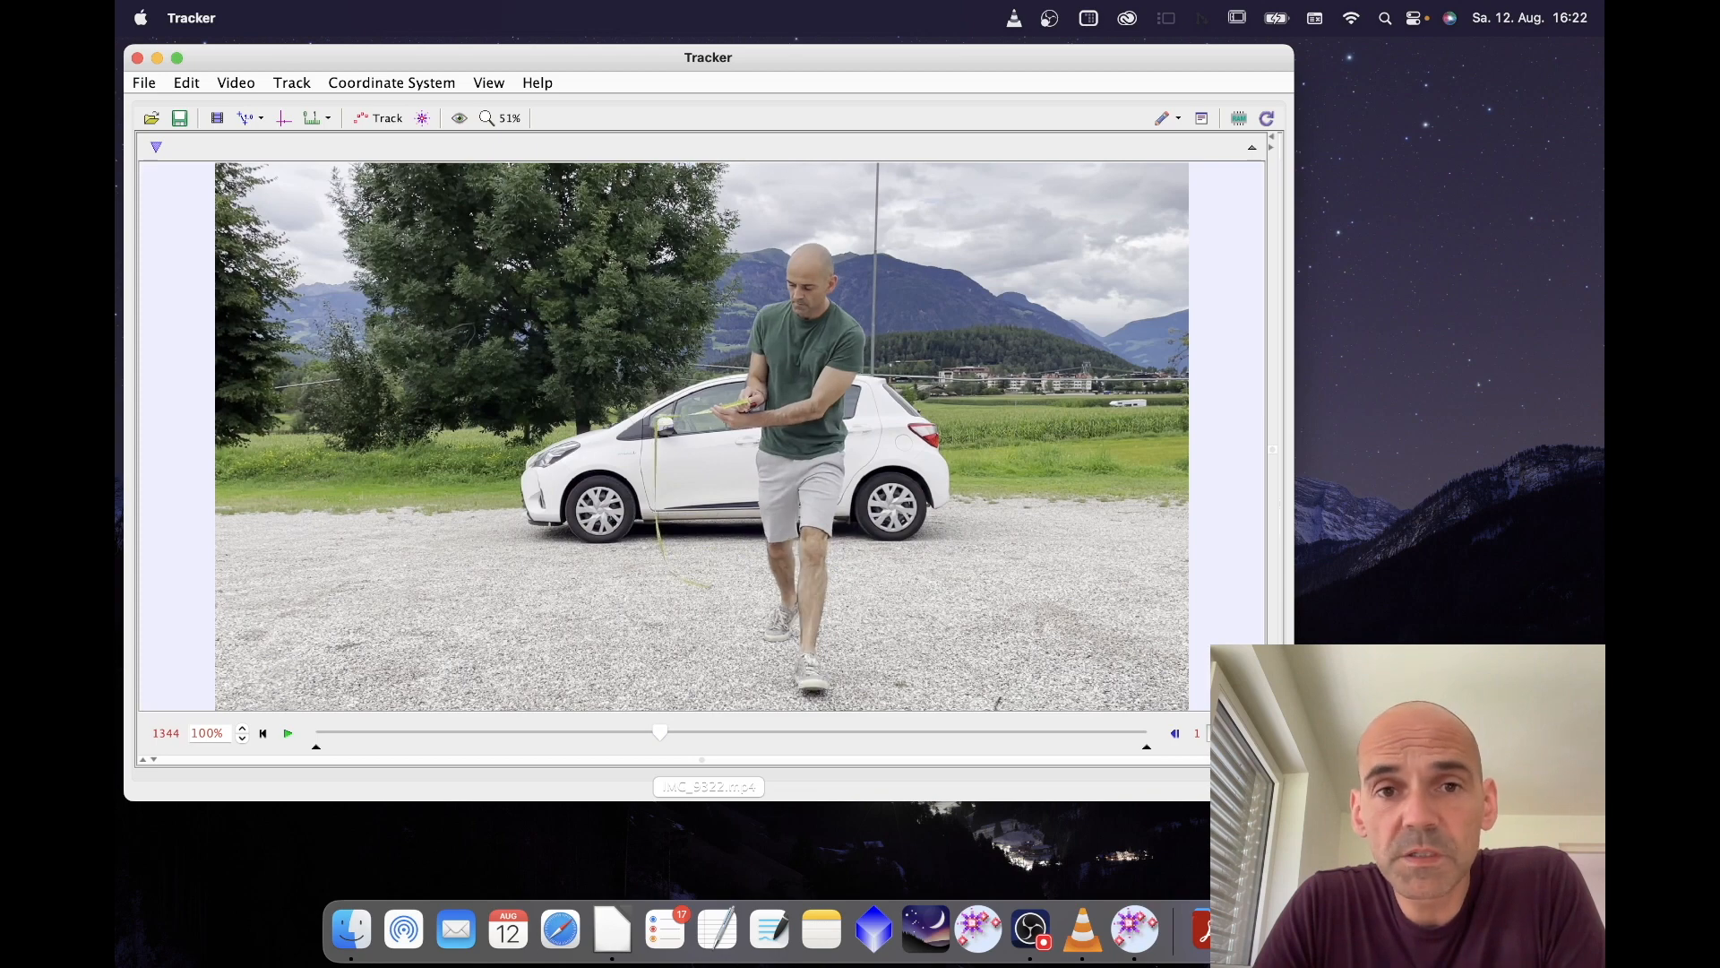
Step the video a few frames forward and backward, and return it to the first frame.
{"action": "left_click", "coordinate": [1208, 736]}
{"action": "left_click", "coordinate": [1208, 736]}
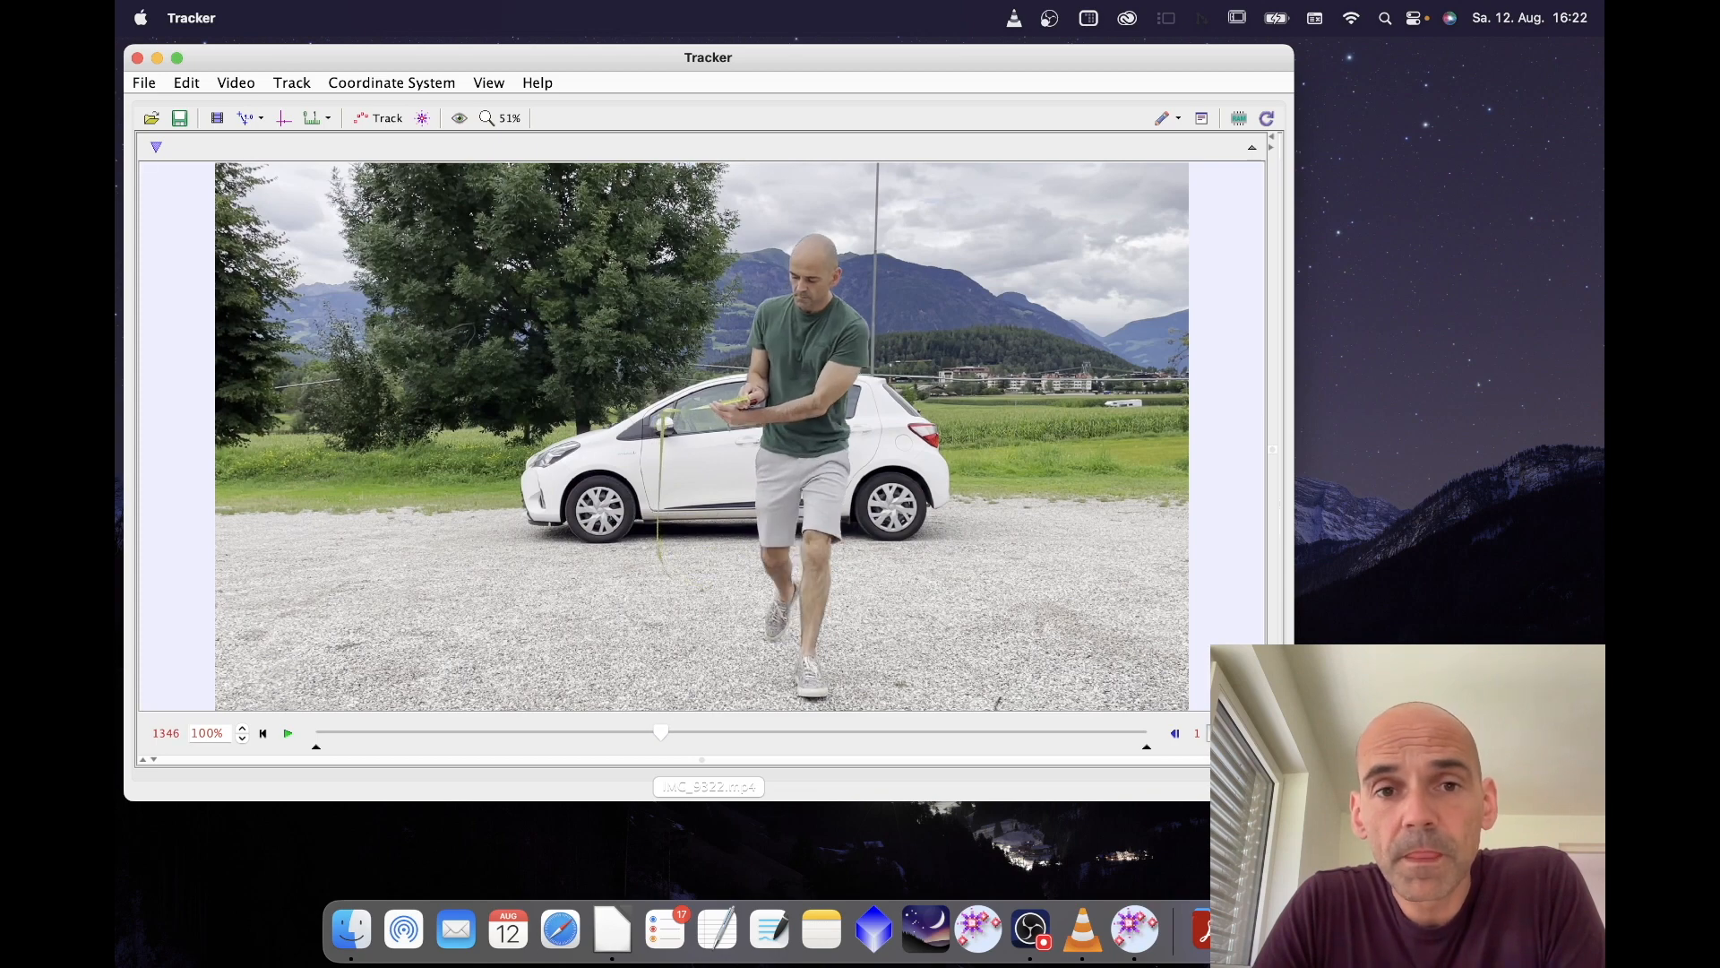
{"action": "left_click", "coordinate": [1175, 734]}
{"action": "left_click", "coordinate": [1175, 734]}
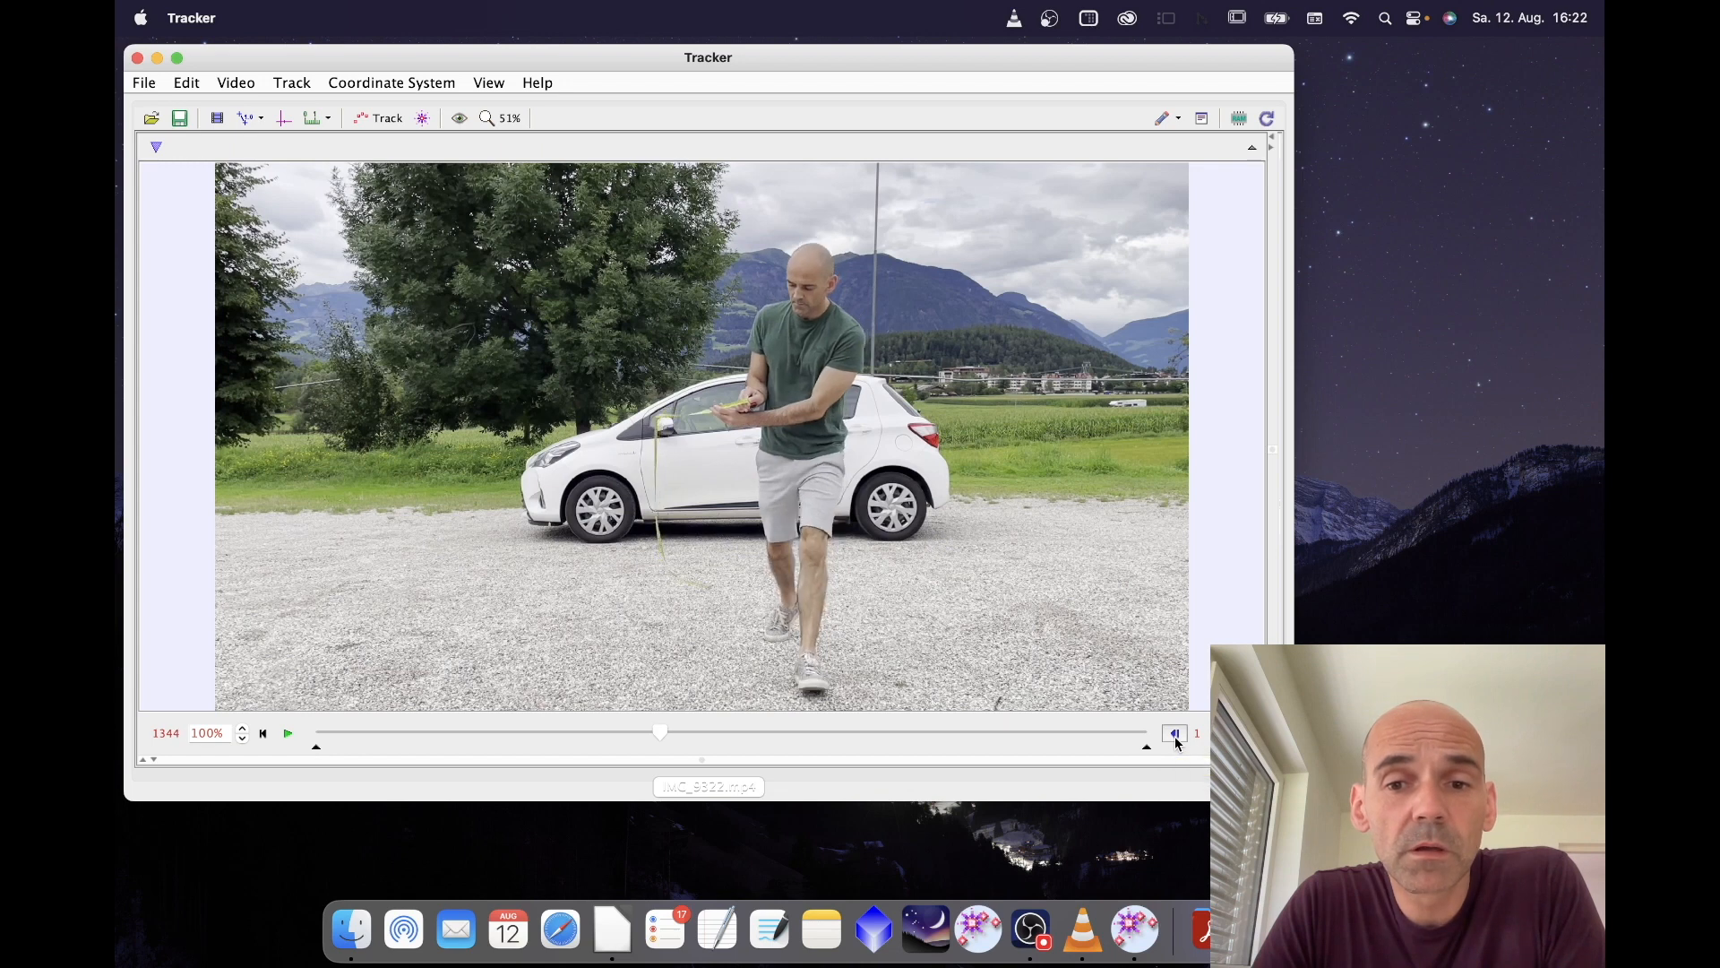
{"action": "left_click", "coordinate": [1175, 734]}
{"action": "left_click", "coordinate": [1176, 734]}
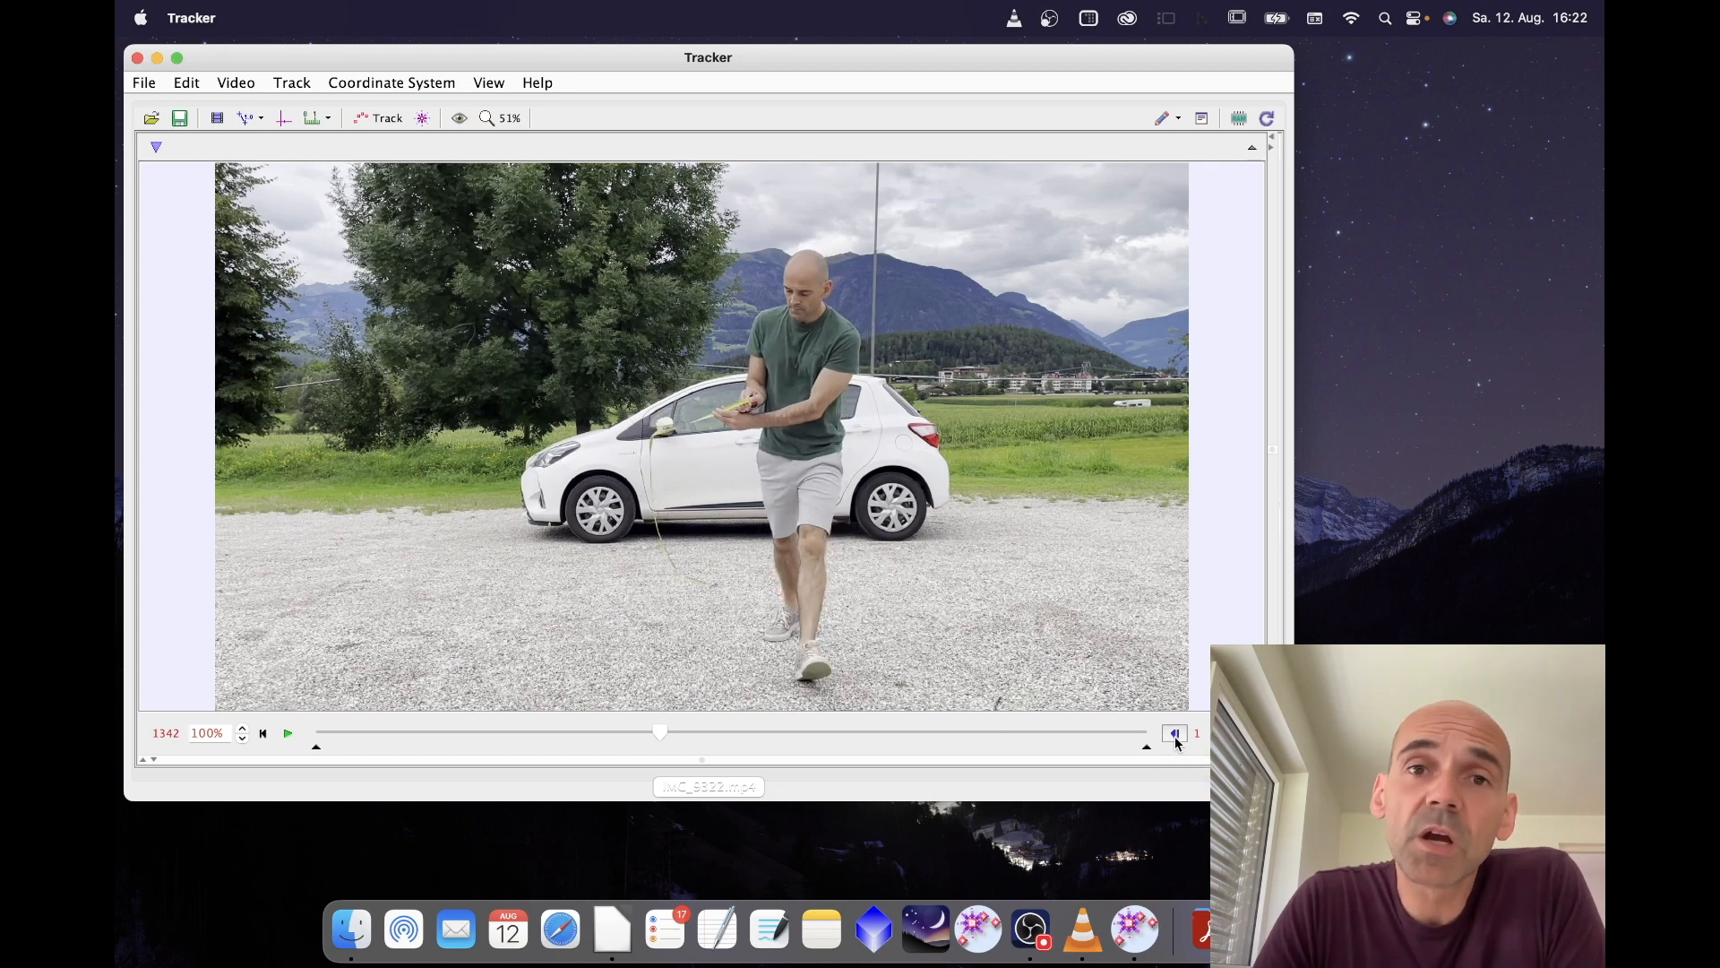
{"action": "left_click", "coordinate": [263, 734]}
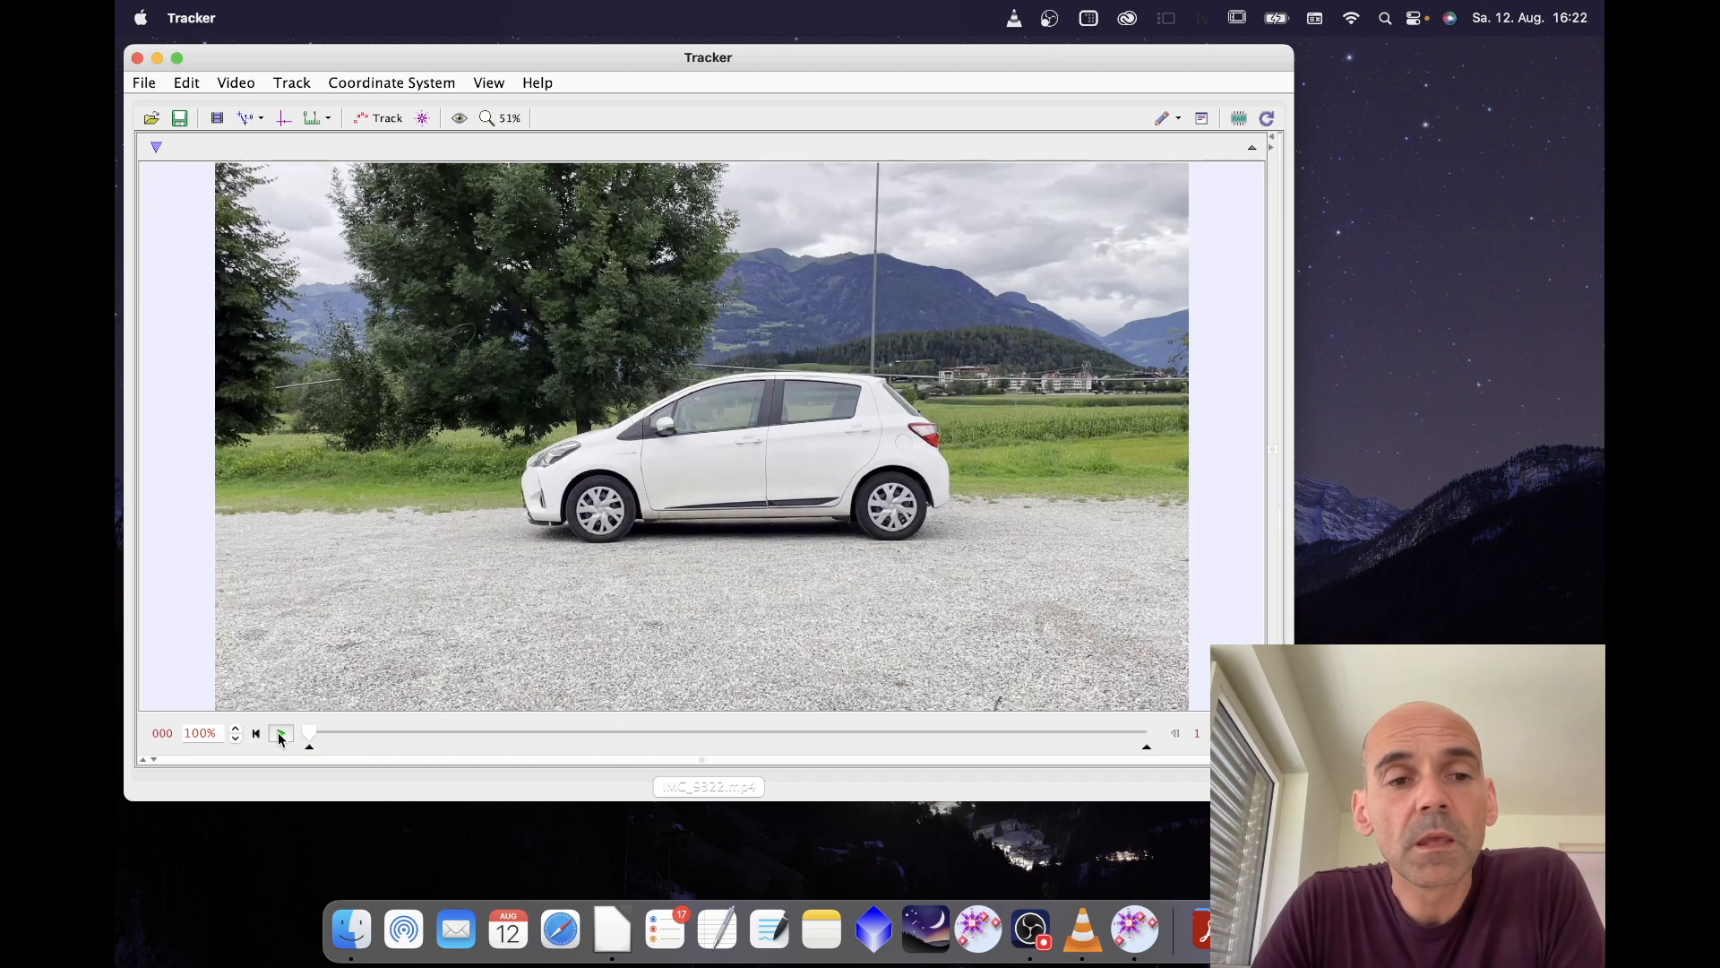
Play the video from the beginning and scan through the scene where the car is measured with the tape, to frame 1381.
{"action": "left_click", "coordinate": [282, 735]}
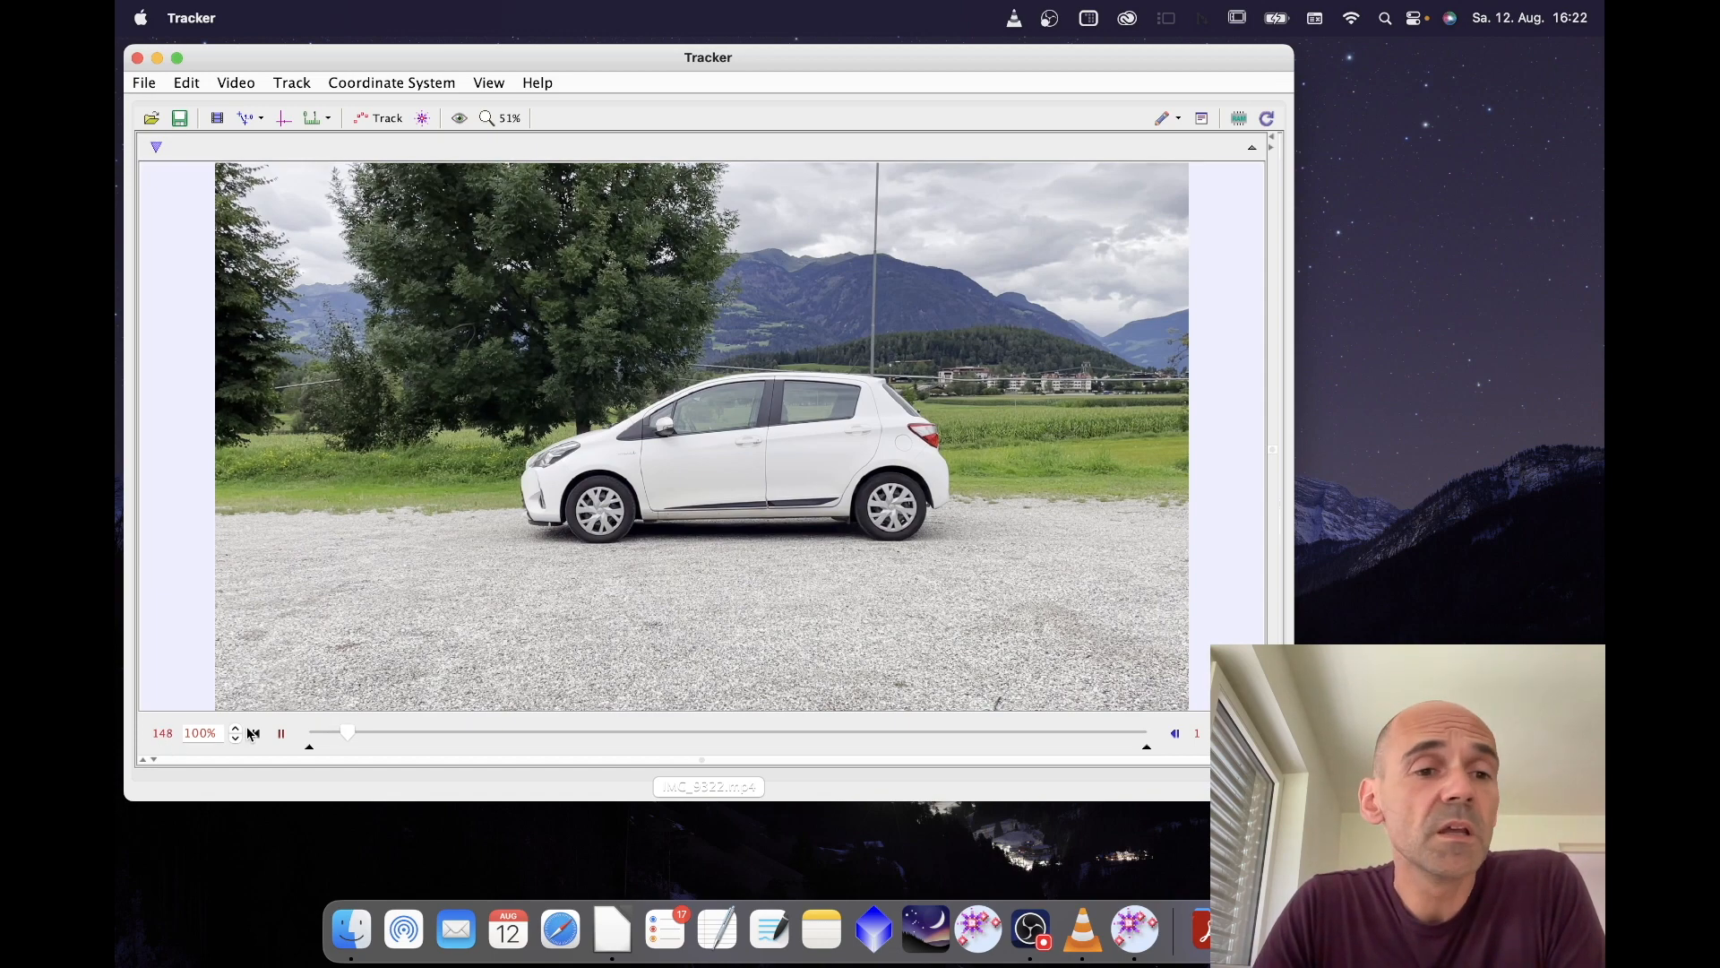
{"action": "left_click", "coordinate": [281, 733]}
{"action": "left_click_drag", "start_coordinate": [351, 732], "coordinate": [620, 733]}
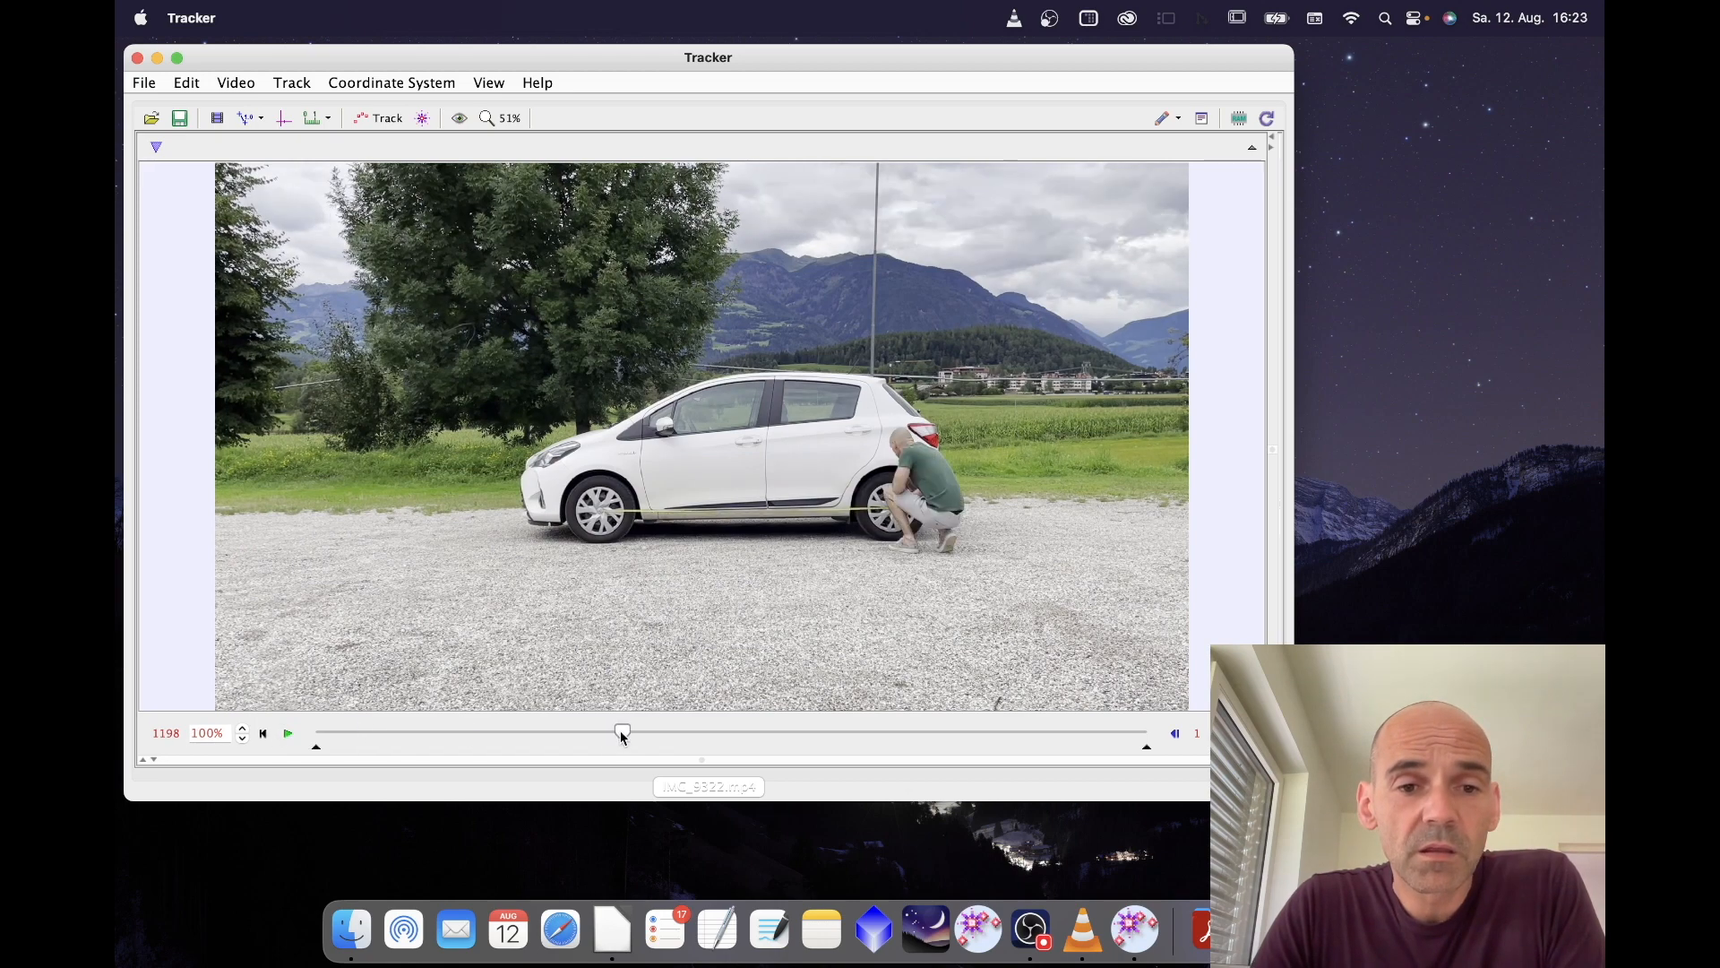
{"action": "left_click_drag", "start_coordinate": [623, 736], "coordinate": [670, 737]}
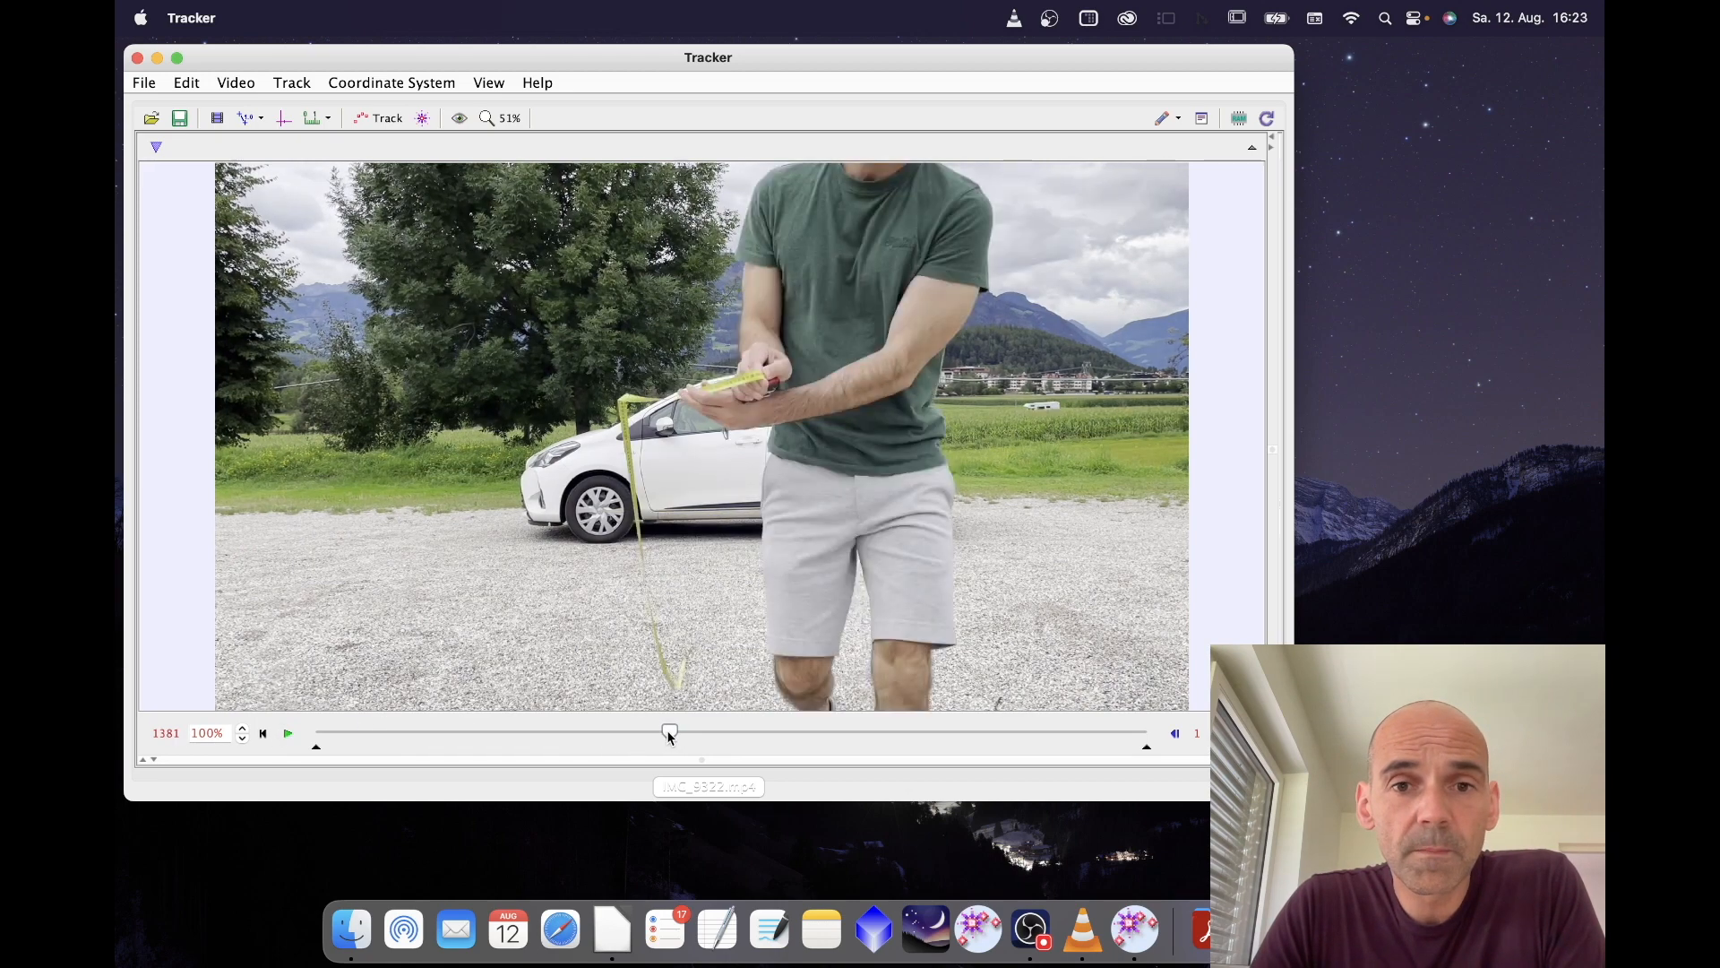
{"action": "left_click", "coordinate": [287, 734]}
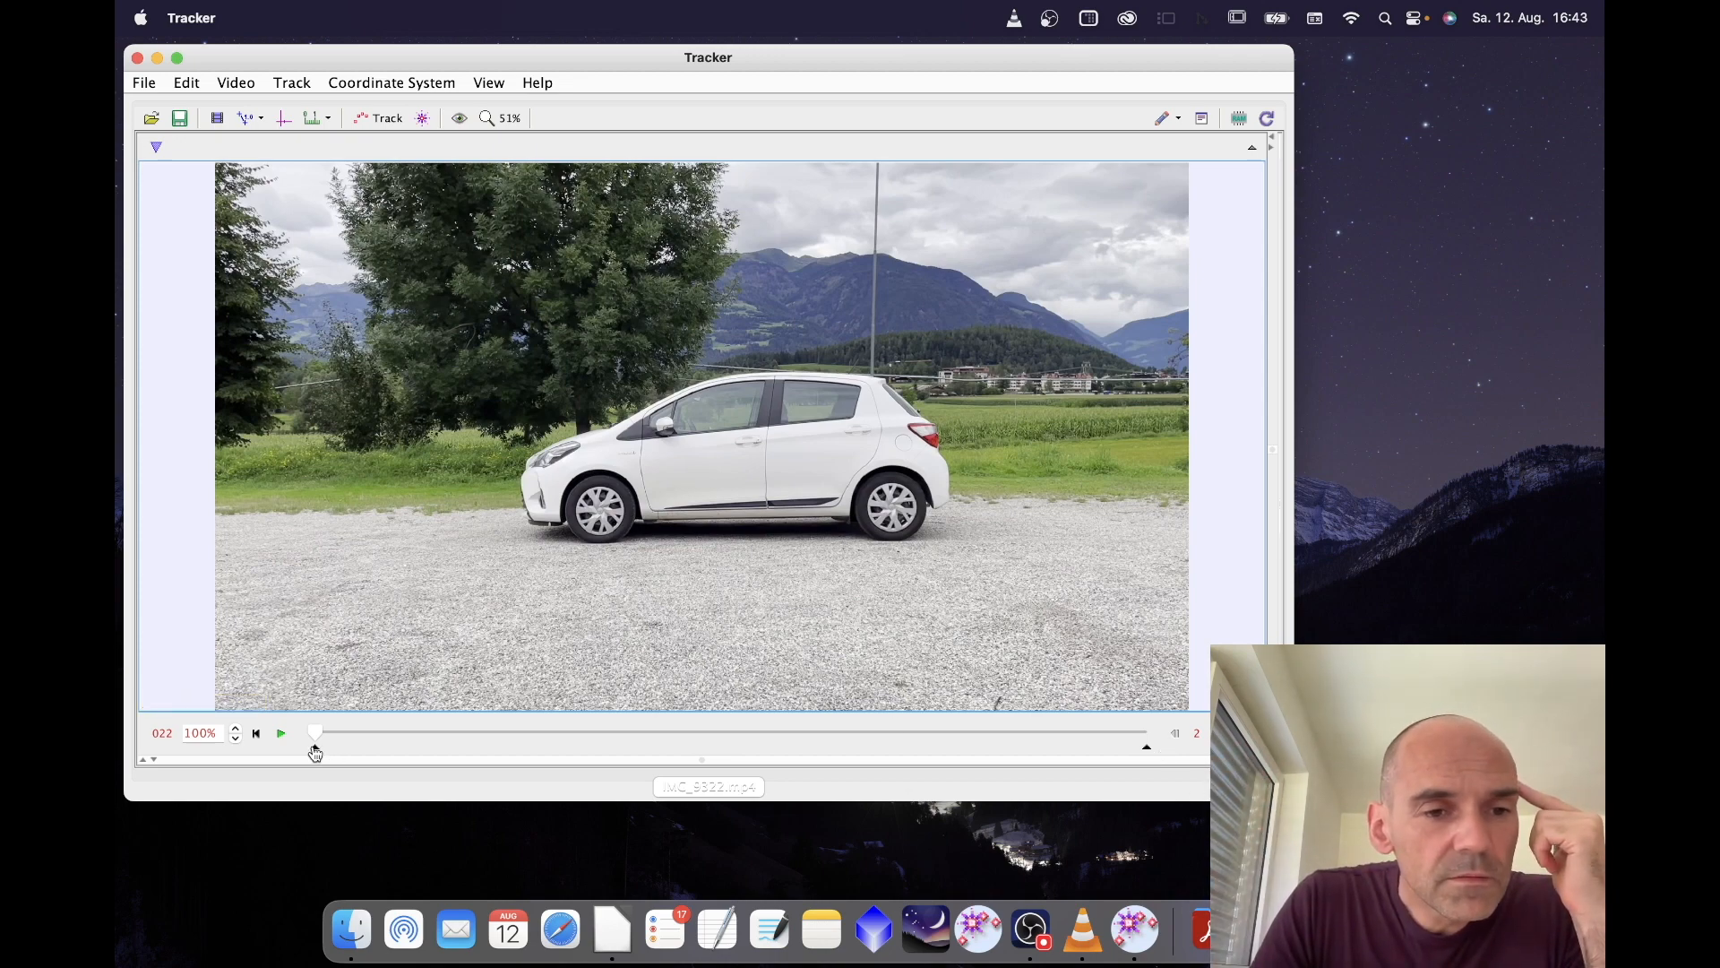
Move the clip's start marker to frame 2627, where the front of the car enters the picture.
{"action": "left_click_drag", "start_coordinate": [315, 752], "coordinate": [353, 753]}
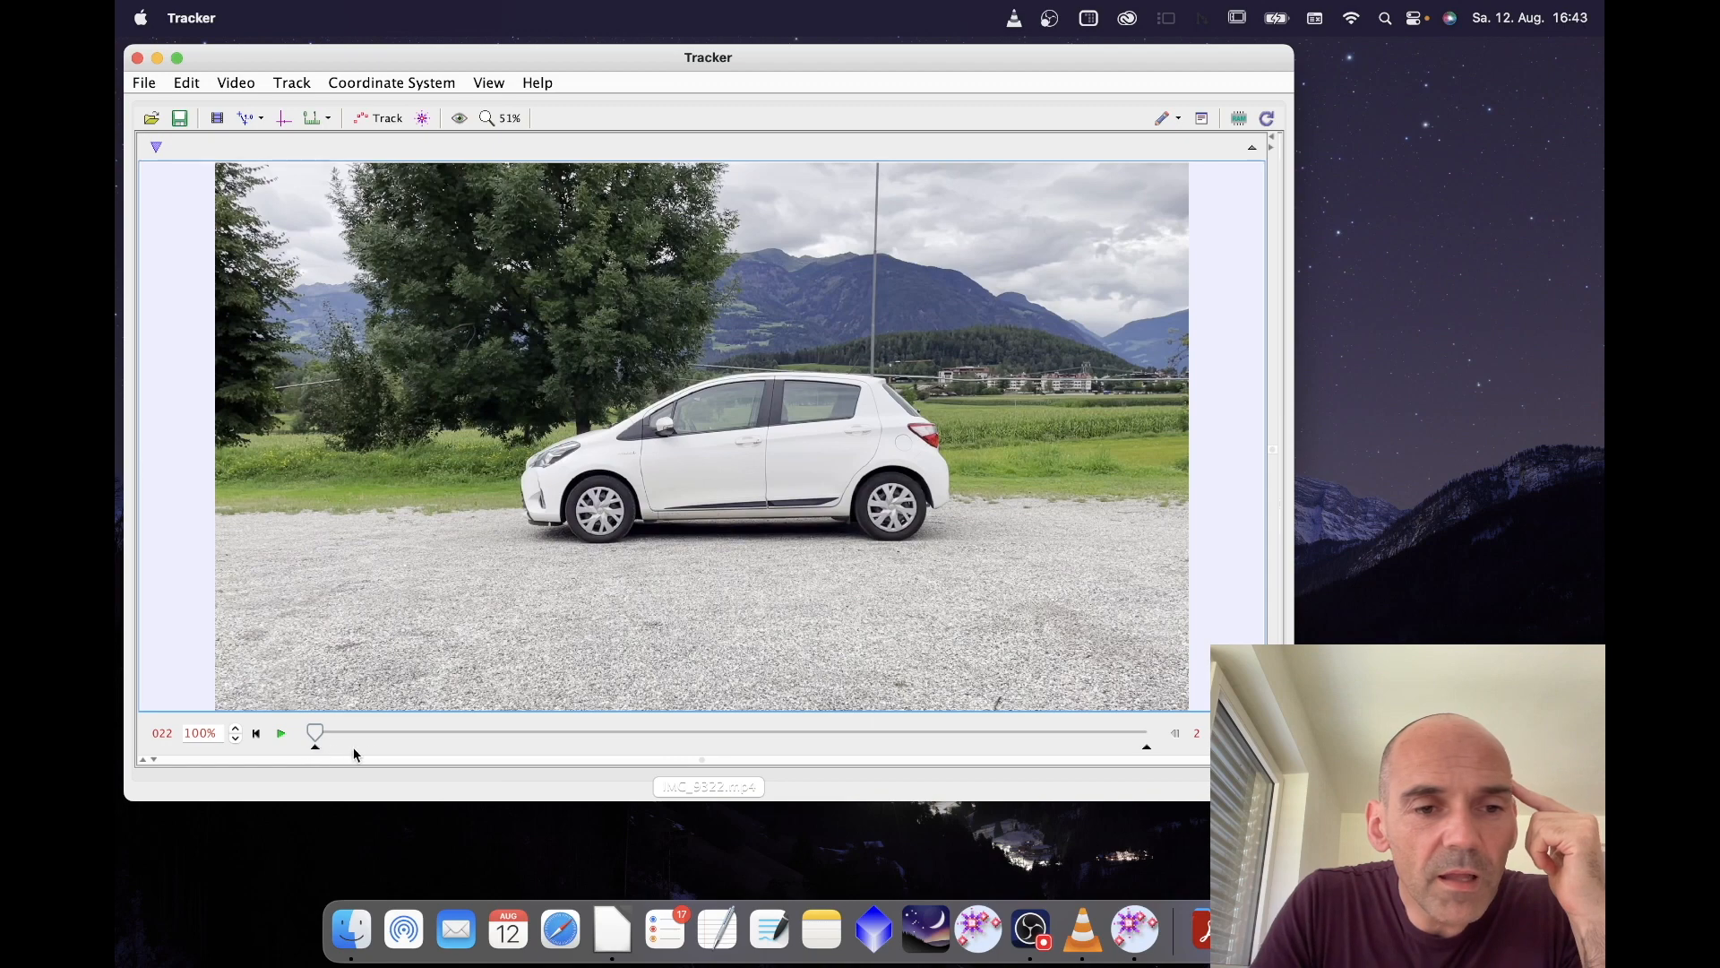
{"action": "left_click", "coordinate": [992, 735]}
{"action": "left_click_drag", "start_coordinate": [994, 741], "coordinate": [982, 740]}
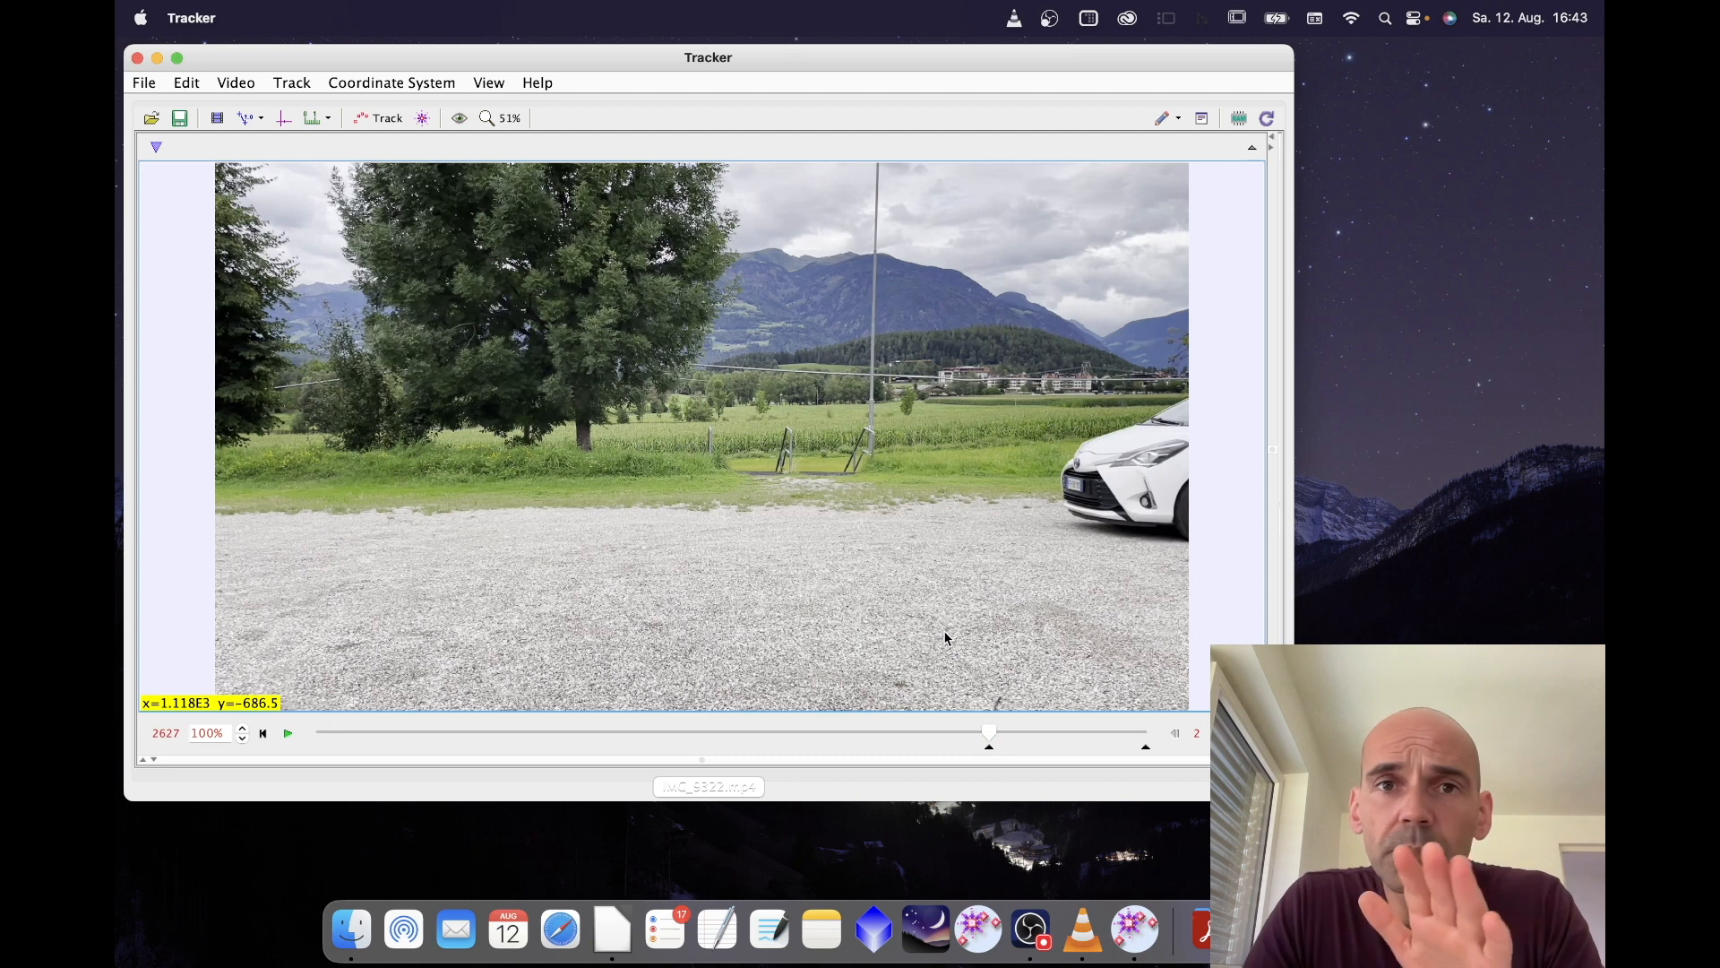
Set the clip's start frame to 2650 and its end frame to 2720 in the clip settings.
{"action": "left_click", "coordinate": [237, 83]}
{"action": "left_click", "coordinate": [250, 155]}
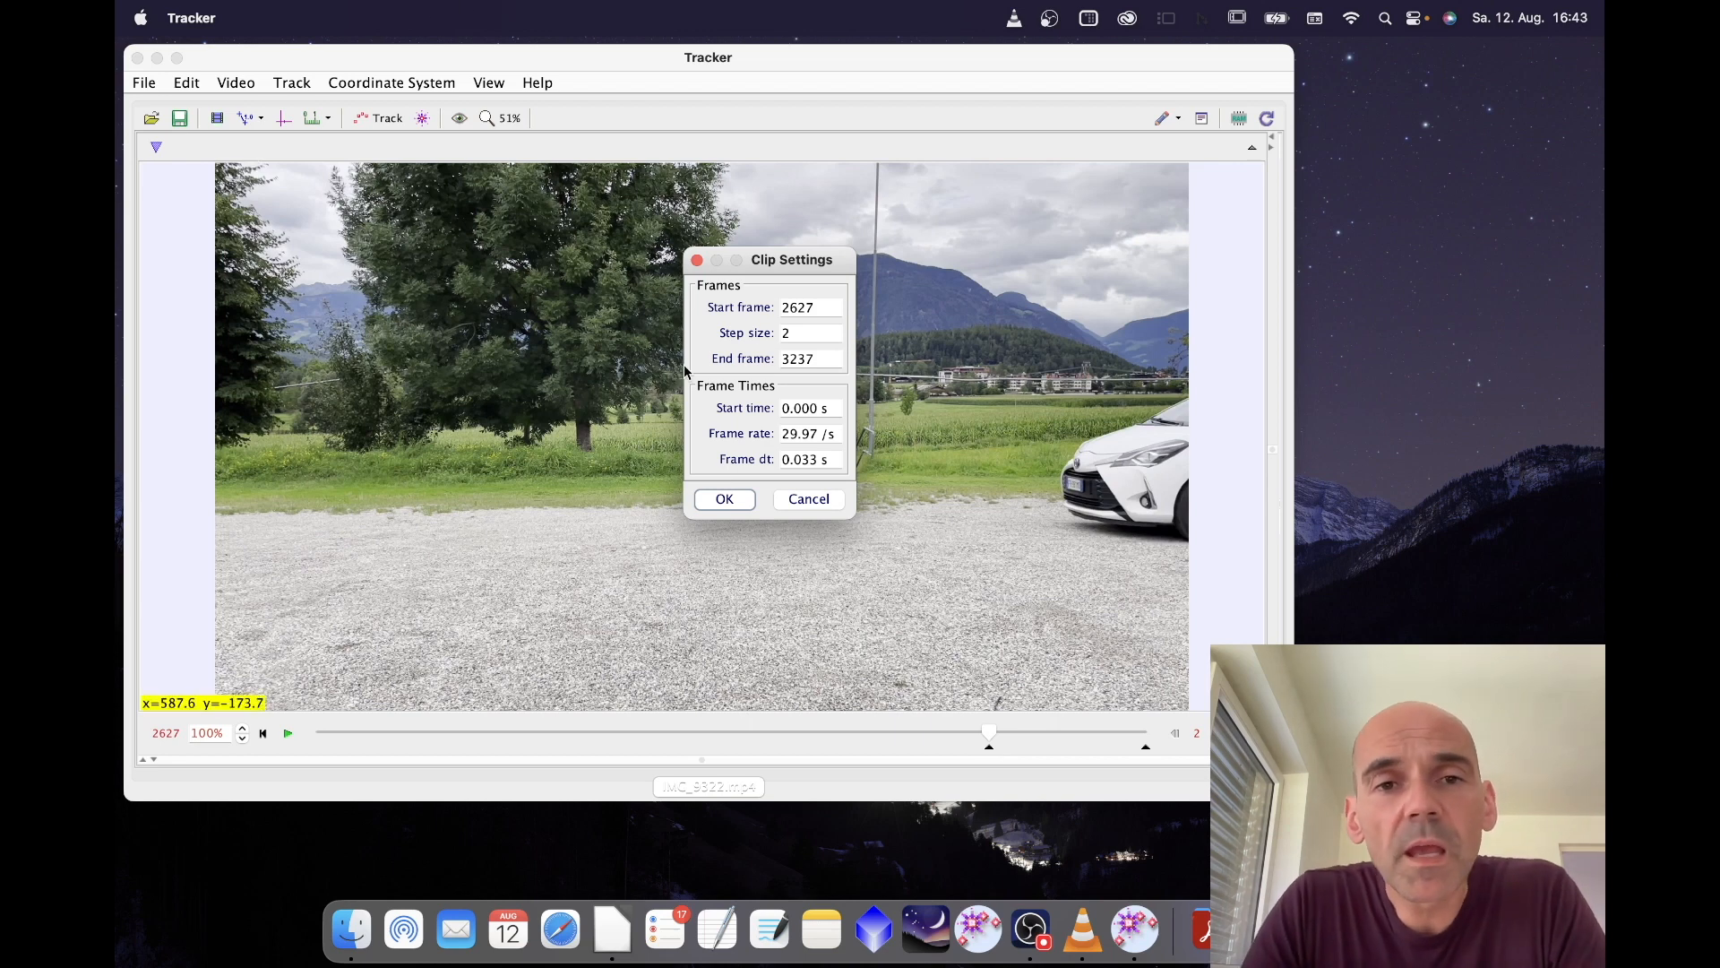
{"action": "left_click", "coordinate": [820, 307]}
{"action": "key", "text": "Right"}
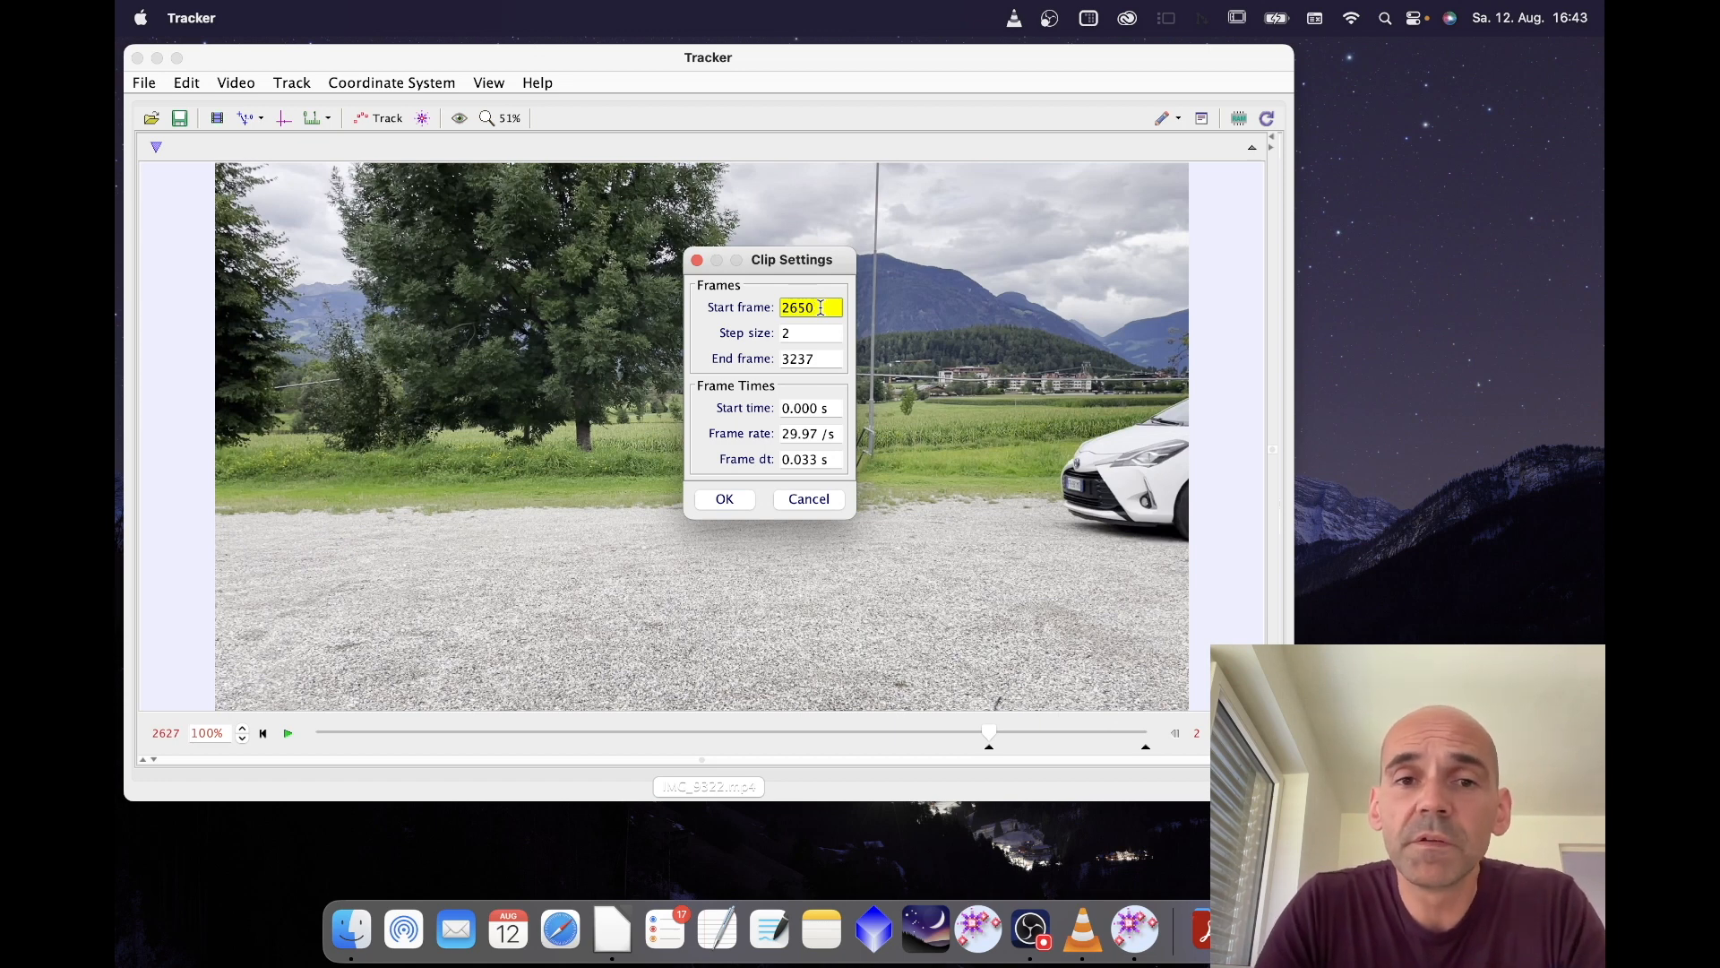
{"action": "left_click", "coordinate": [816, 359]}
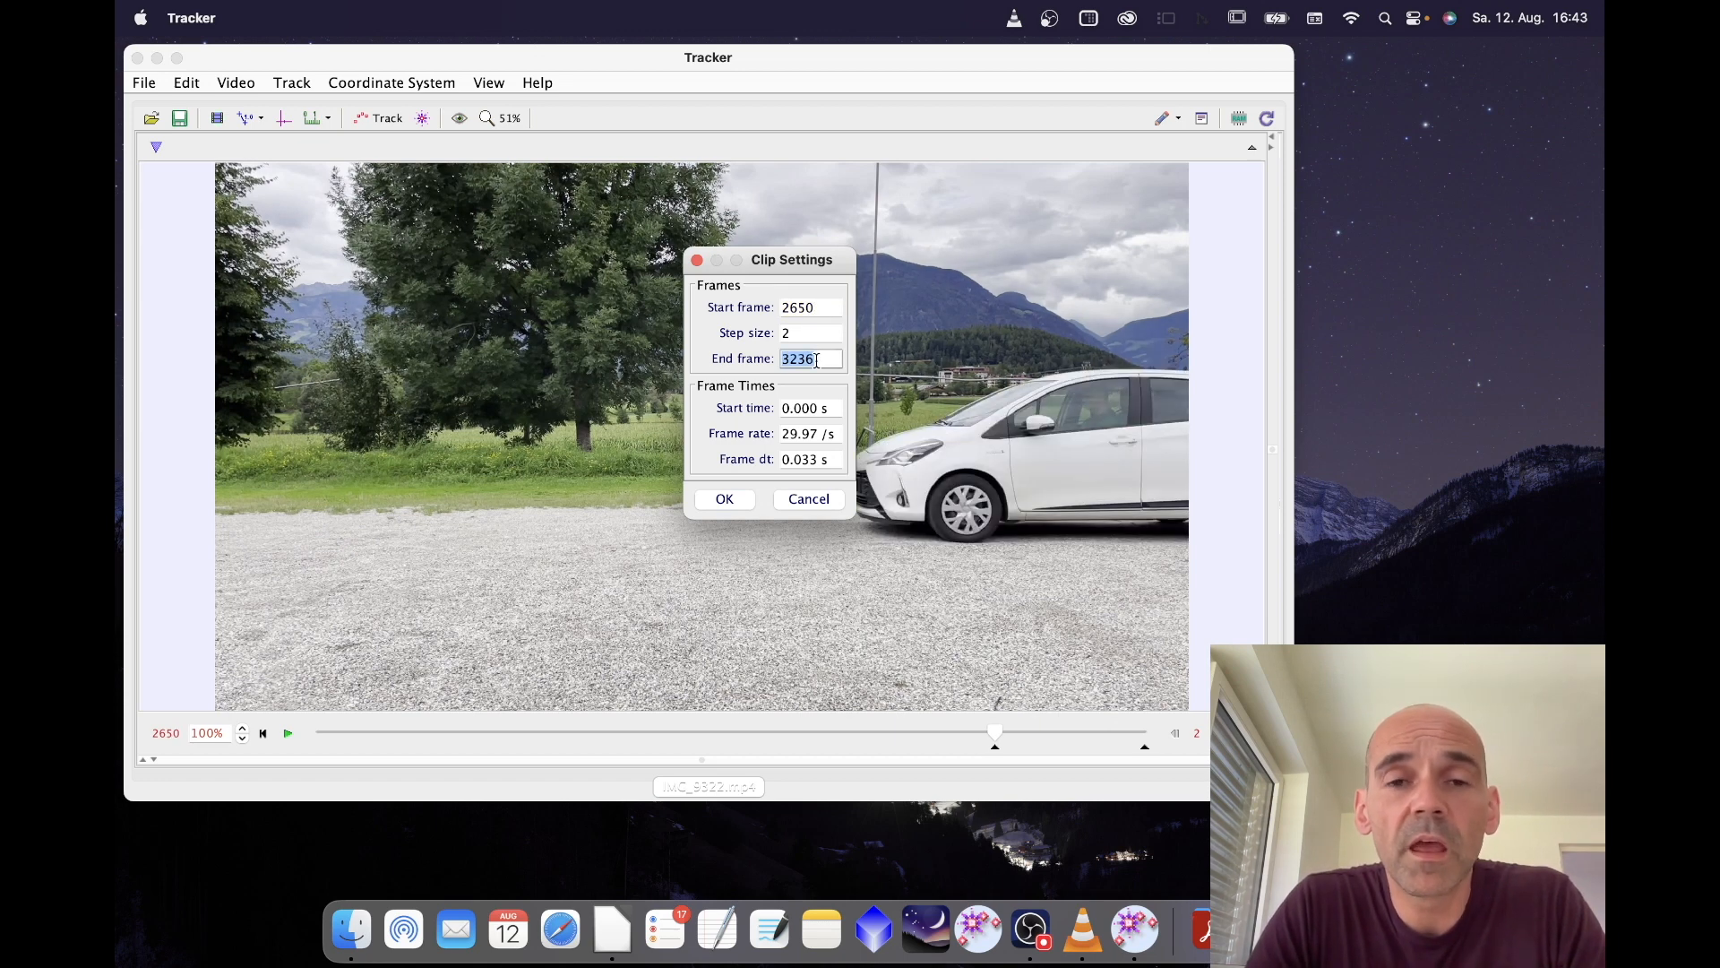
{"action": "type", "text": "2"}
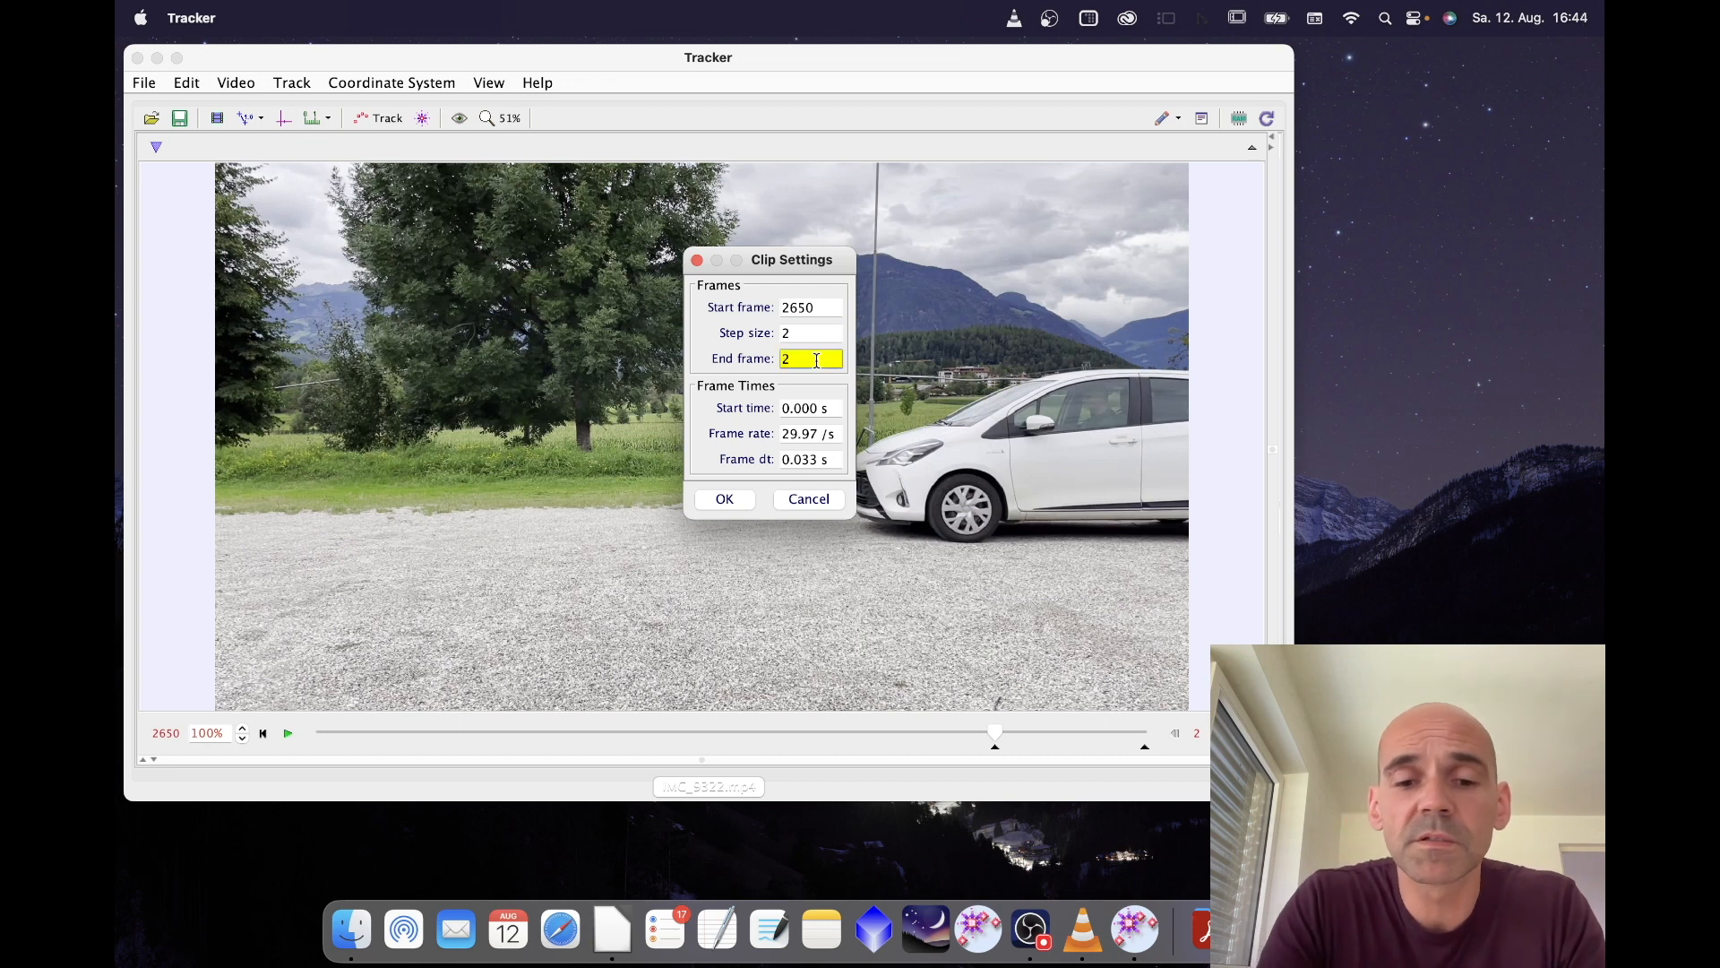
{"action": "type", "text": "720"}
Set the clip's step size to 1.
{"action": "left_click", "coordinate": [810, 334]}
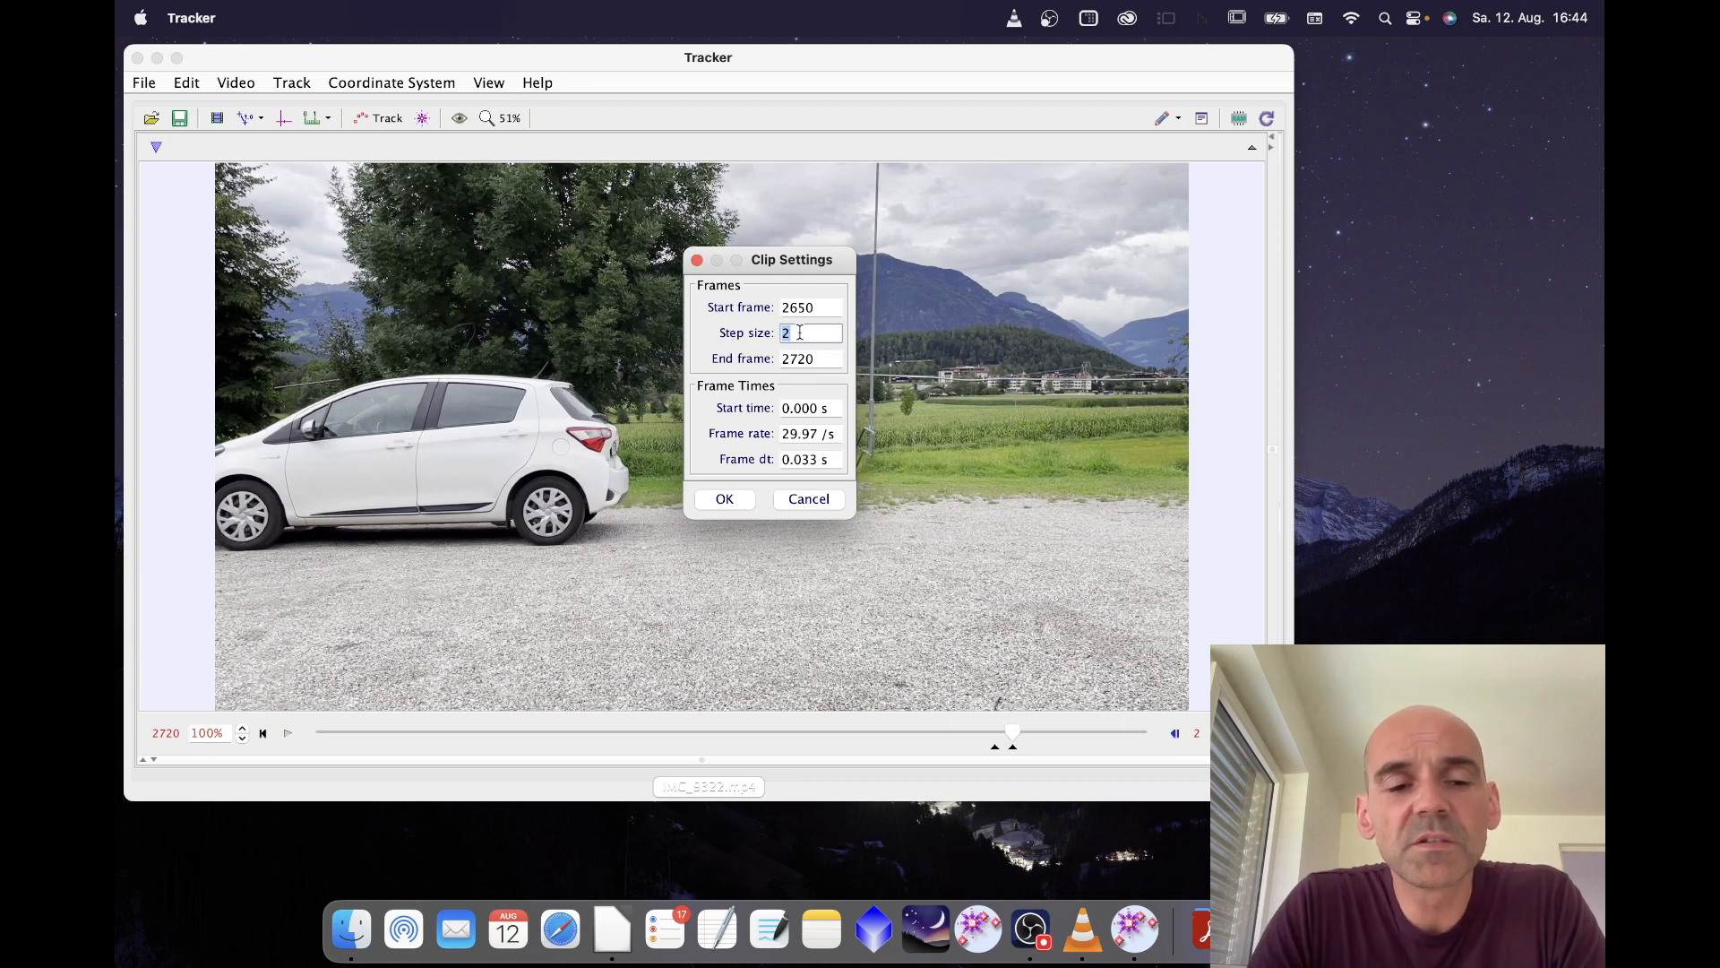
{"action": "type", "text": "1"}
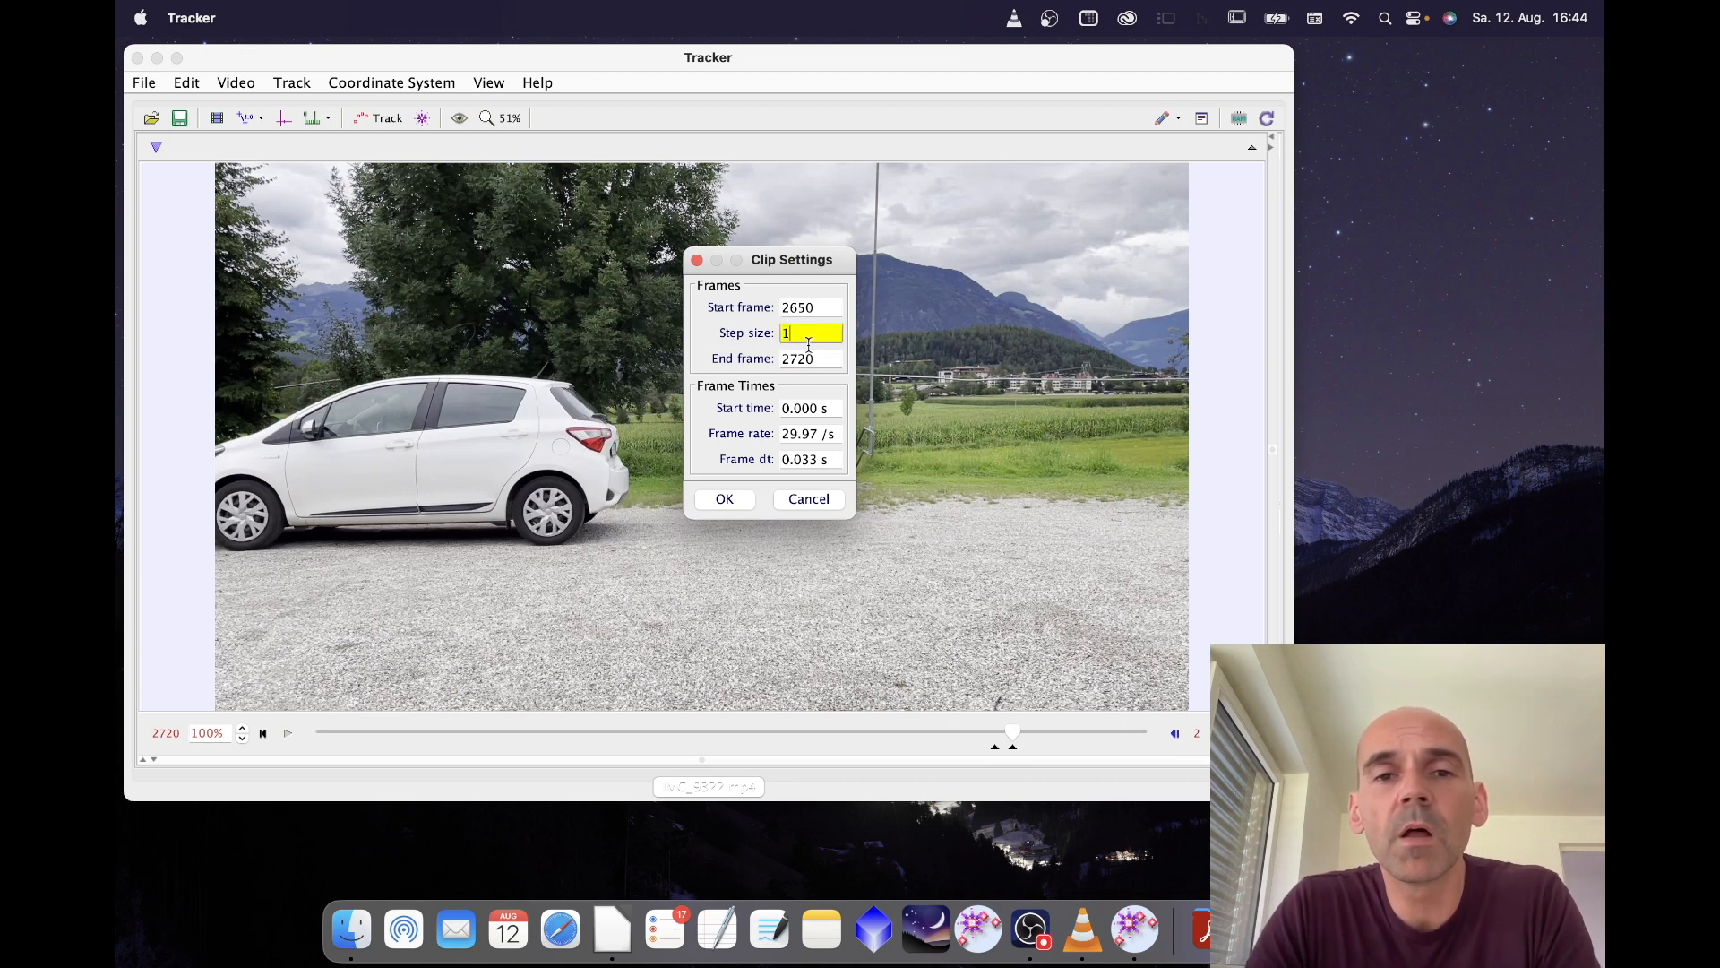
{"action": "left_click", "coordinate": [821, 359]}
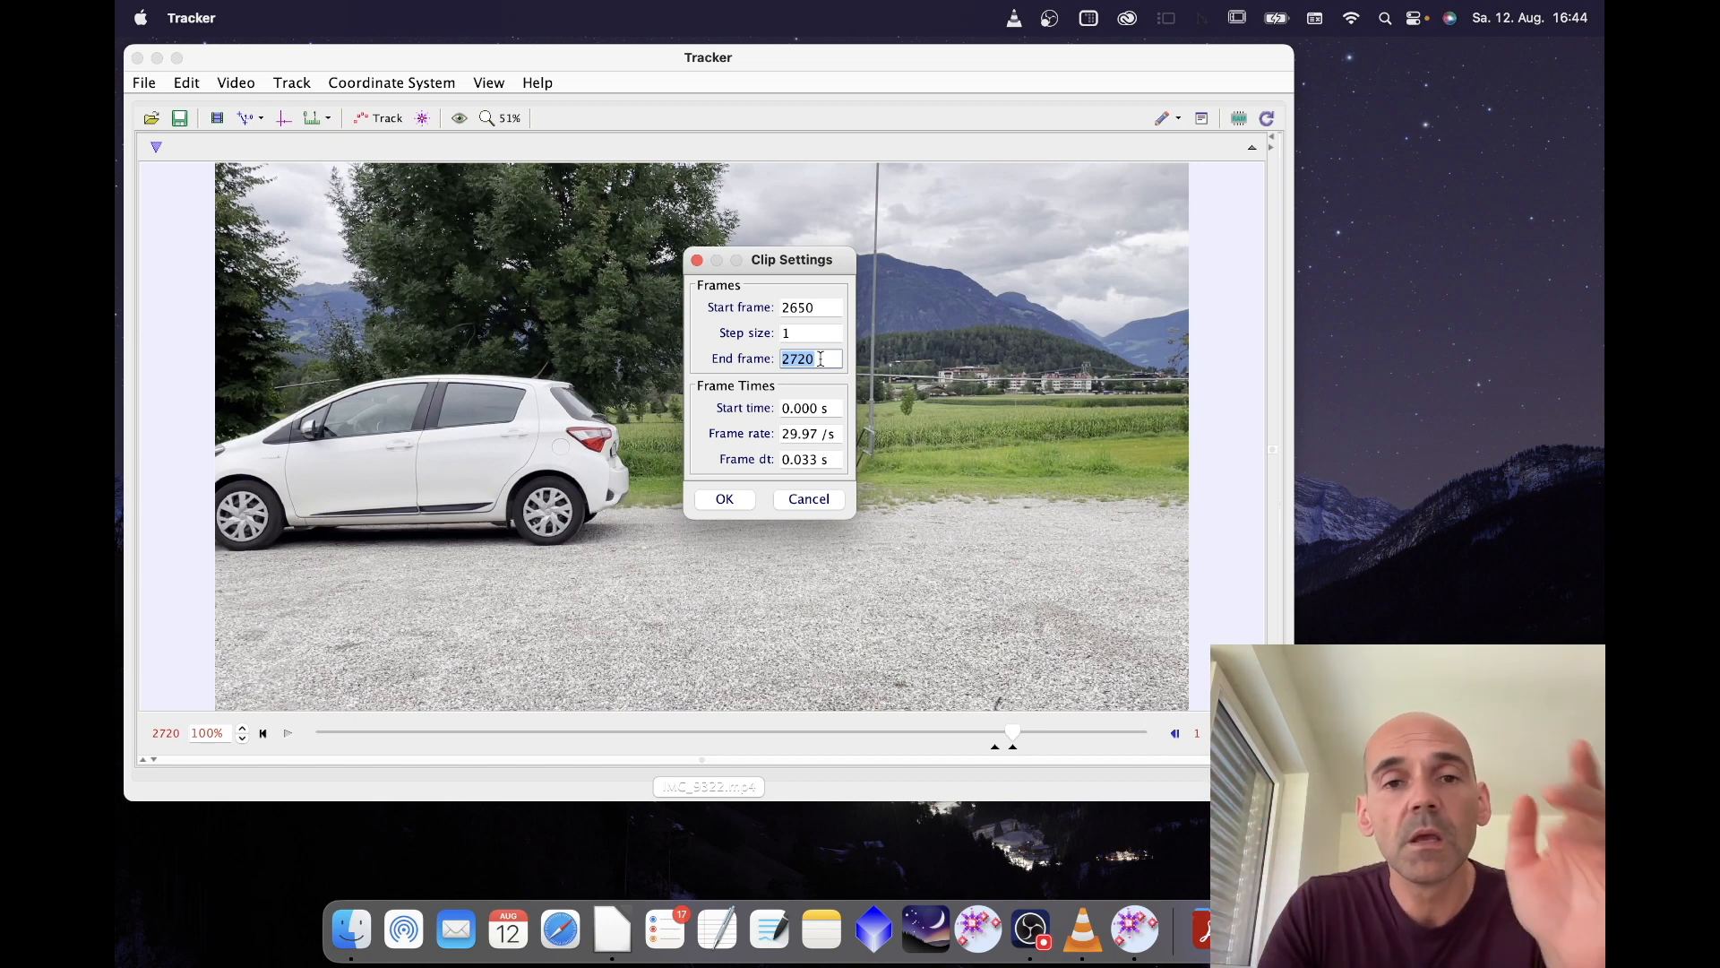
Set the clip's step size to 2 and accept the clip settings.
{"action": "left_click", "coordinate": [795, 332]}
{"action": "type", "text": "2"}
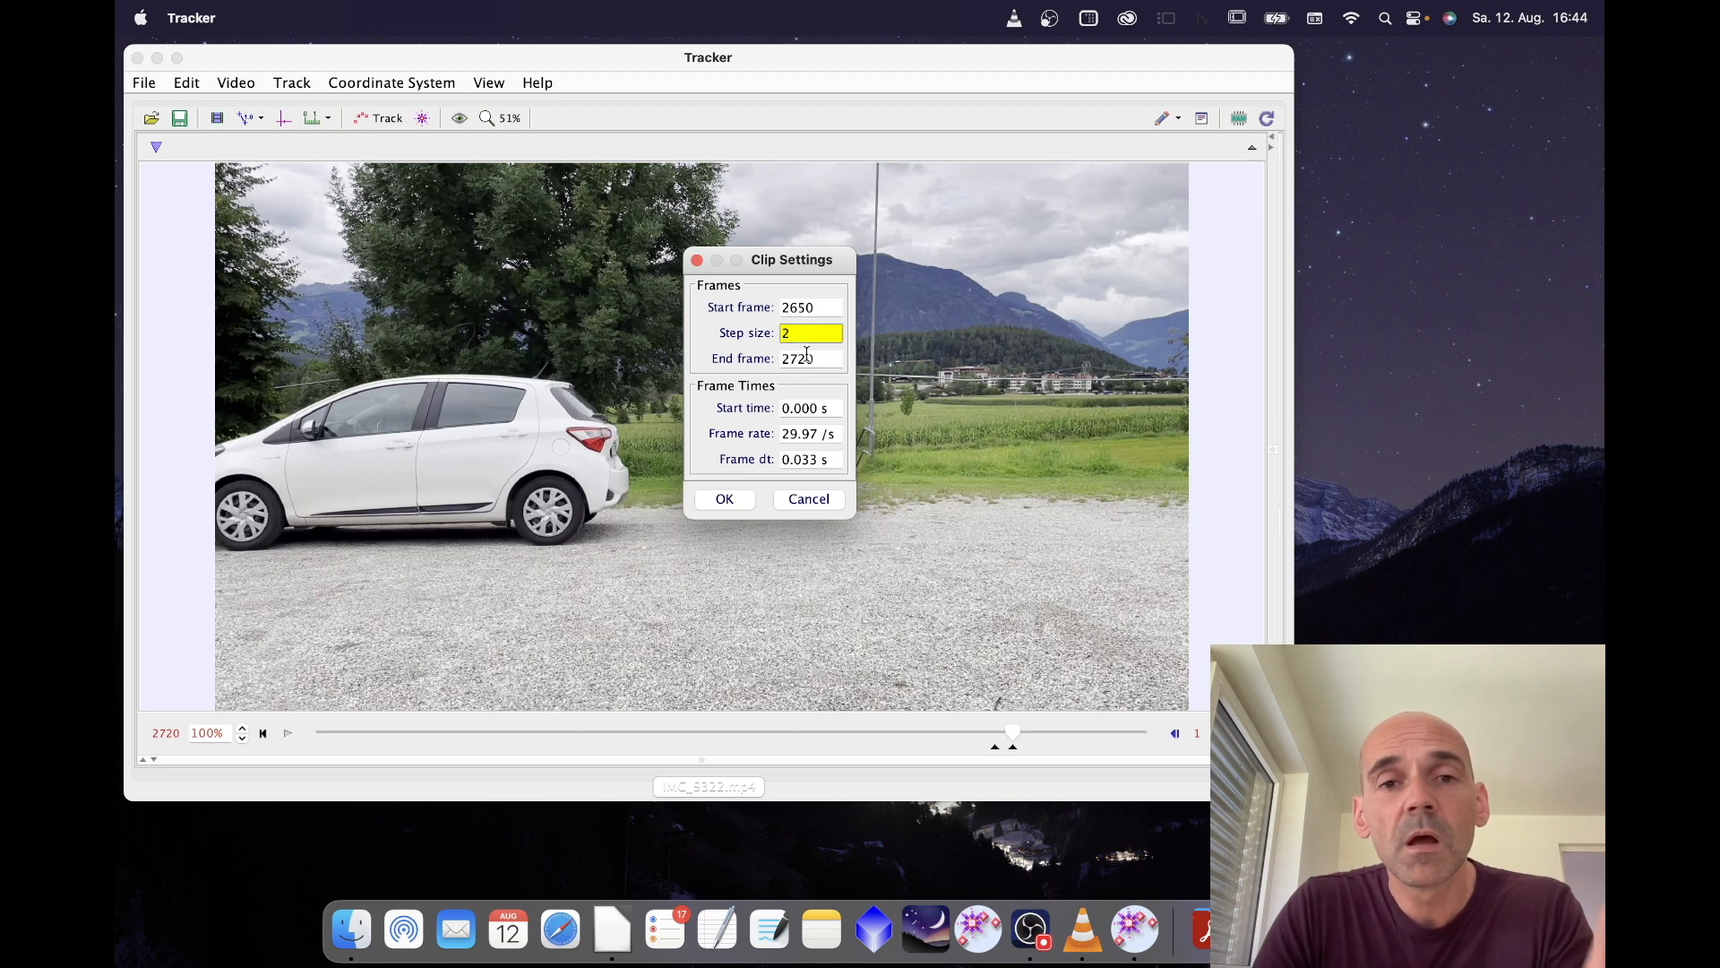
{"action": "left_click", "coordinate": [810, 358]}
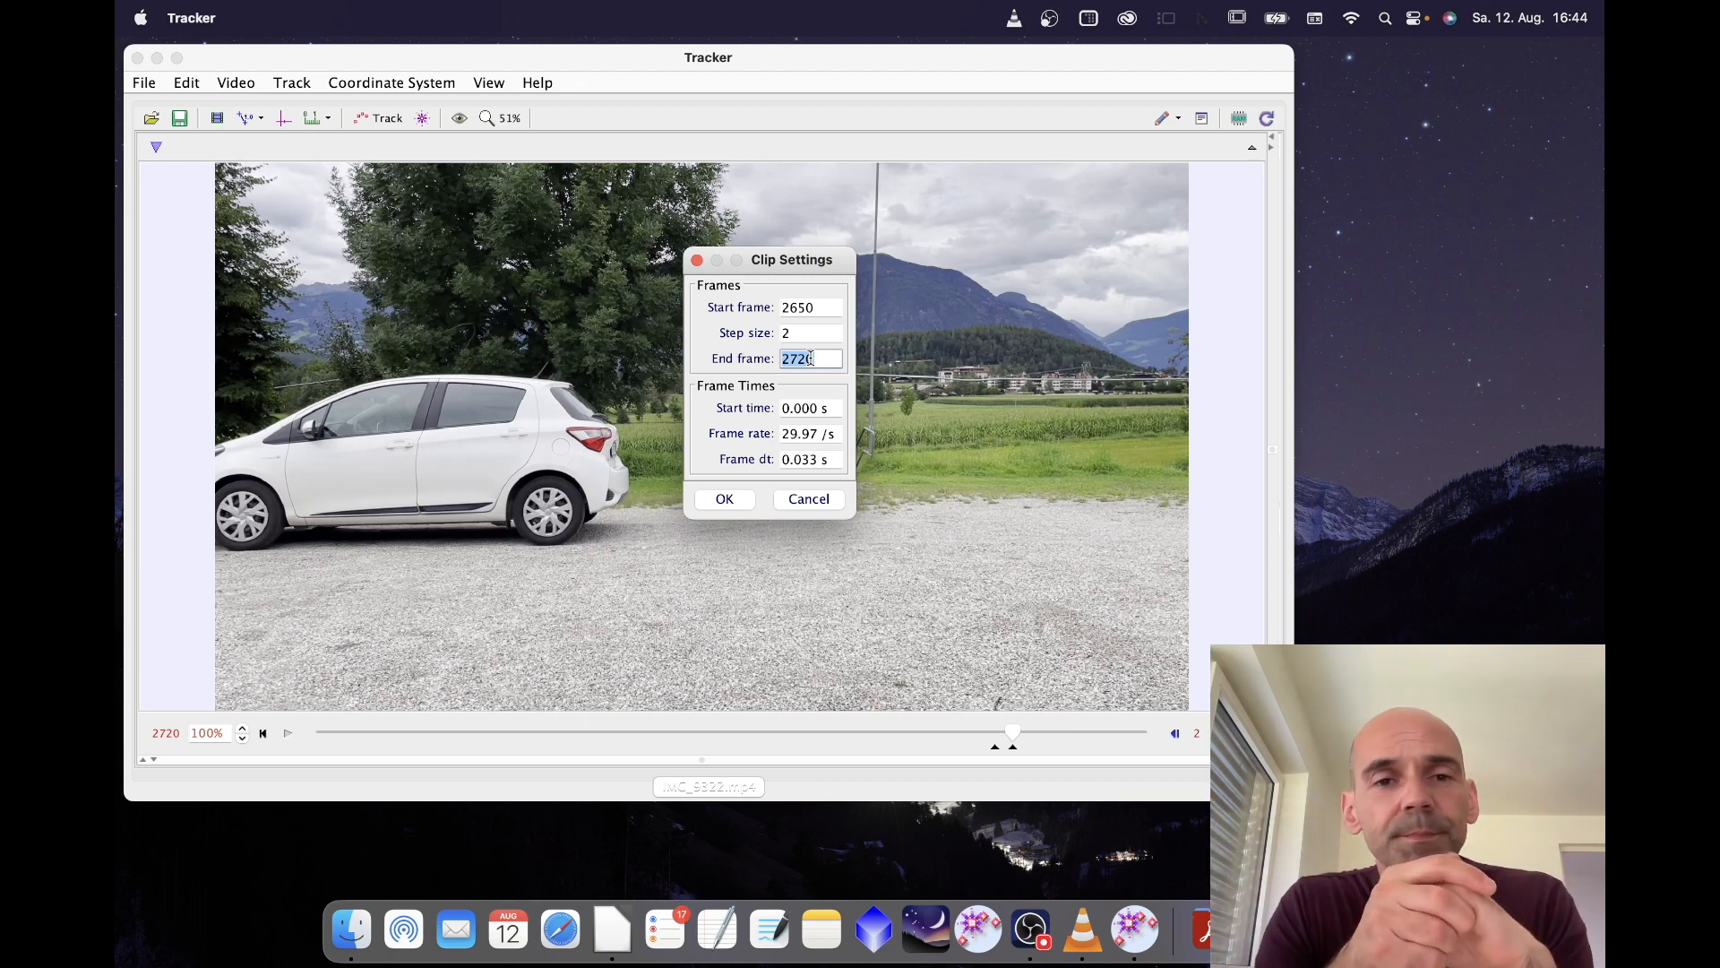
{"action": "left_click", "coordinate": [724, 498]}
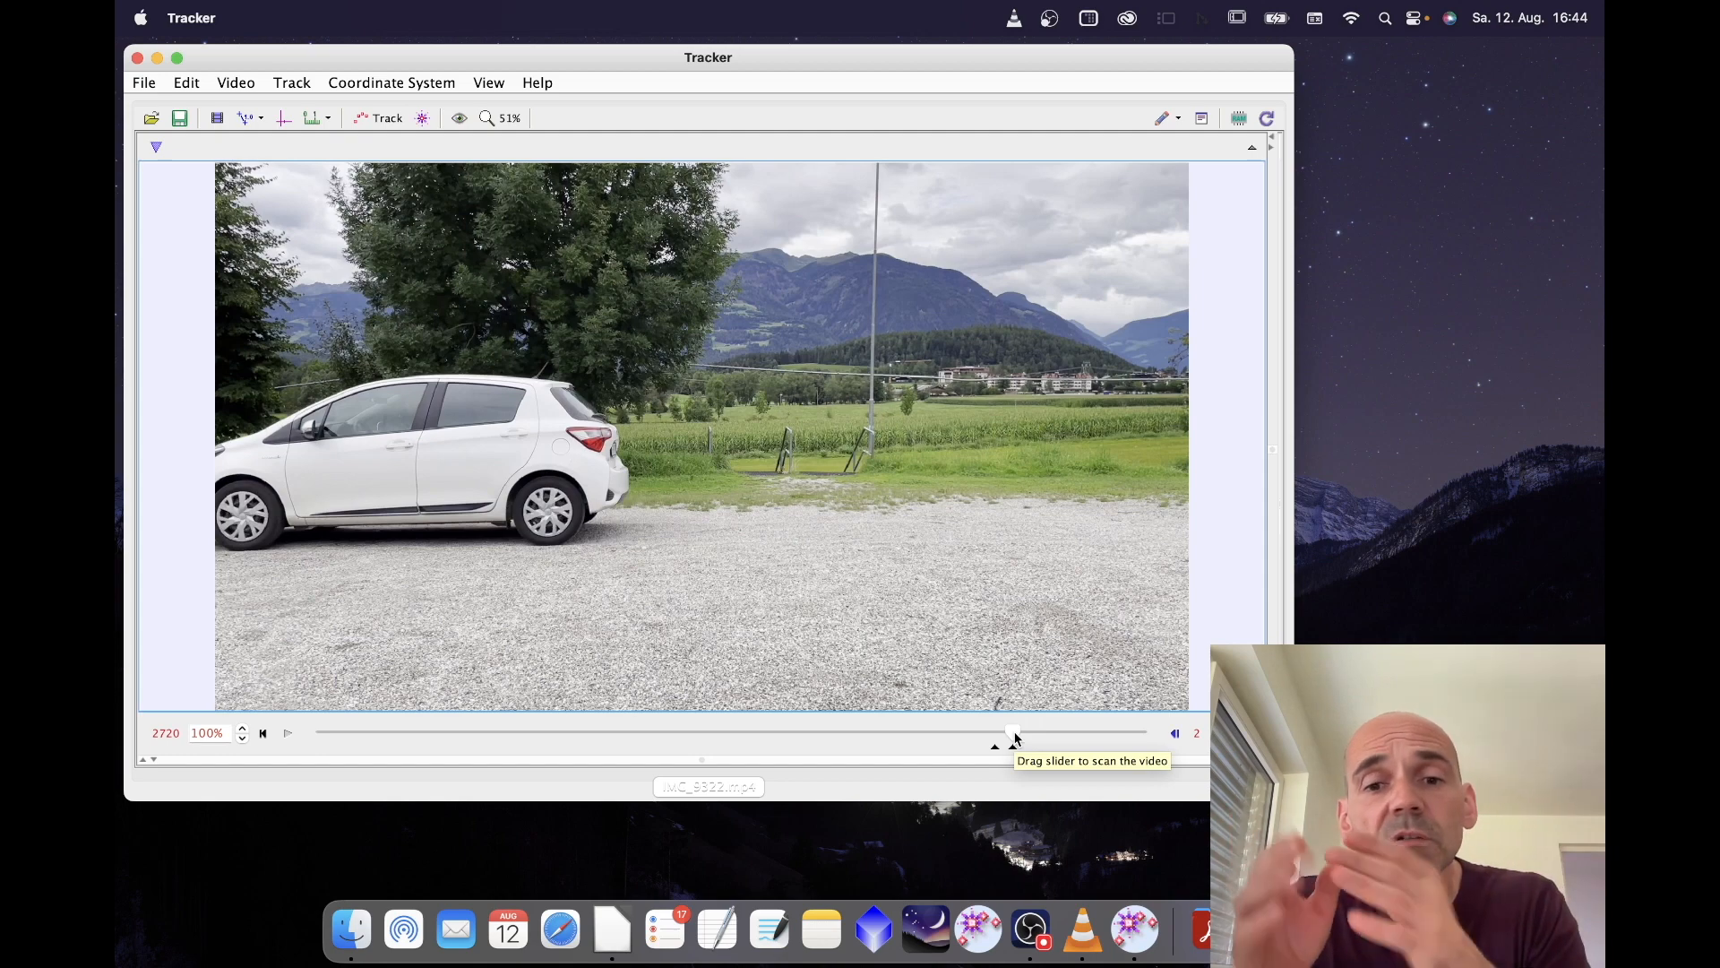
Play the trimmed clip from its start frame to check the car's motion.
{"action": "left_click", "coordinate": [264, 733]}
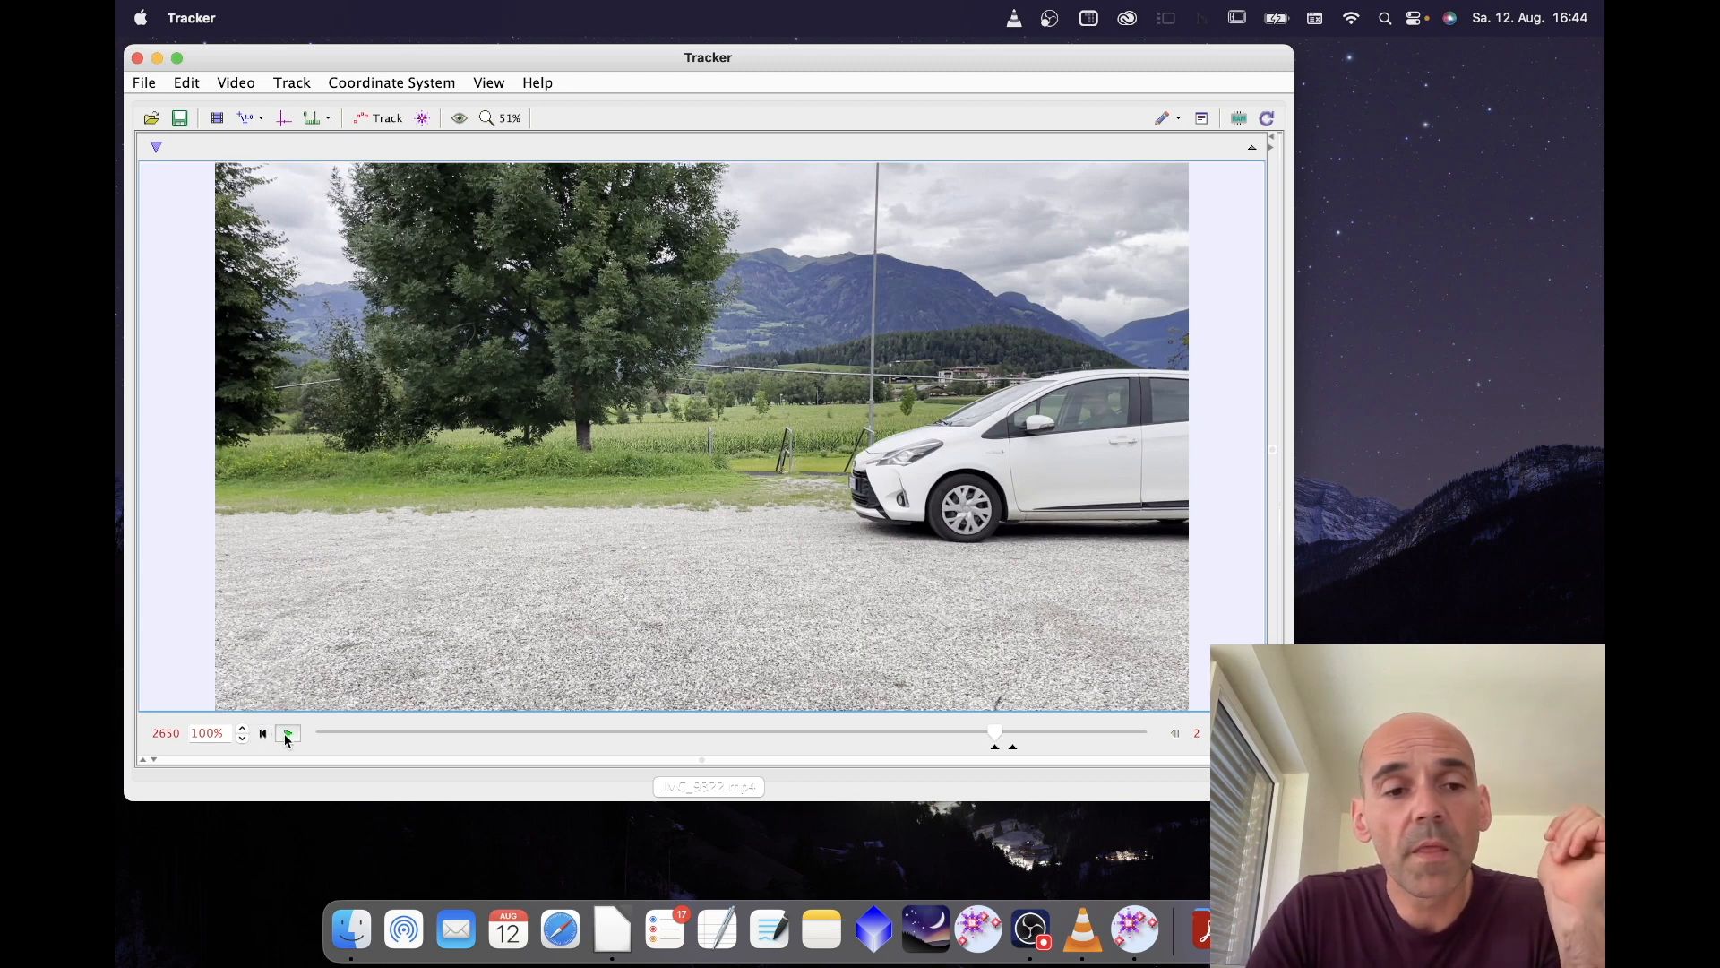
{"action": "left_click", "coordinate": [288, 734]}
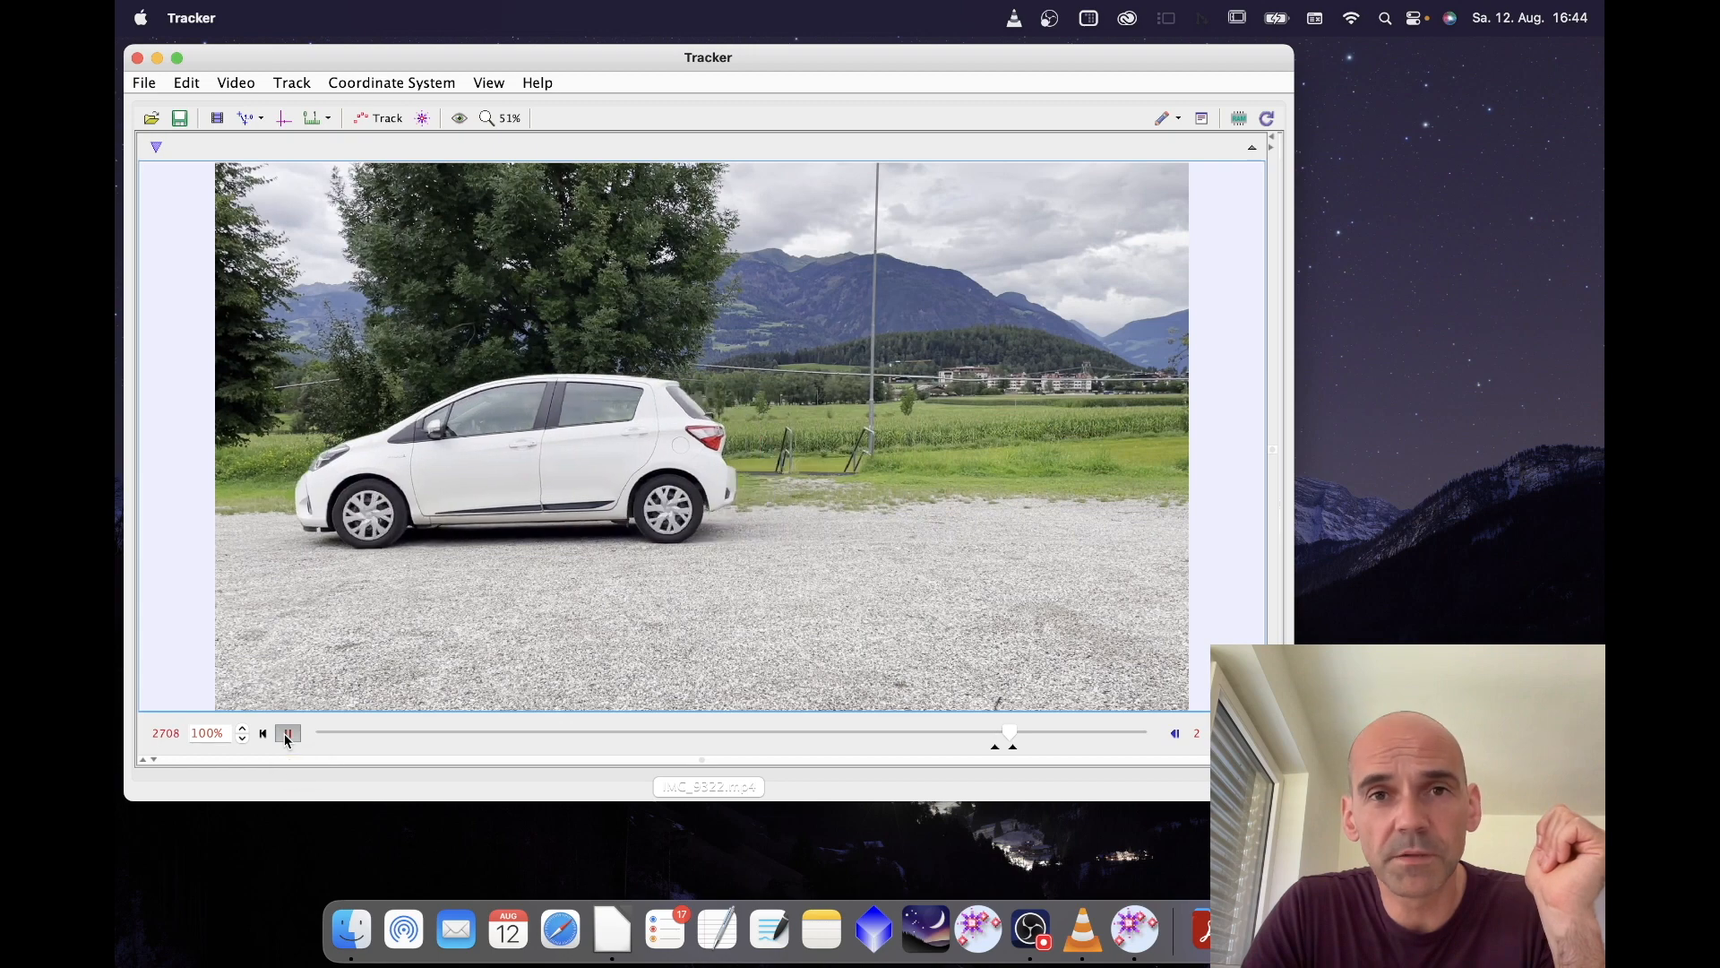
{"action": "left_click", "coordinate": [288, 734]}
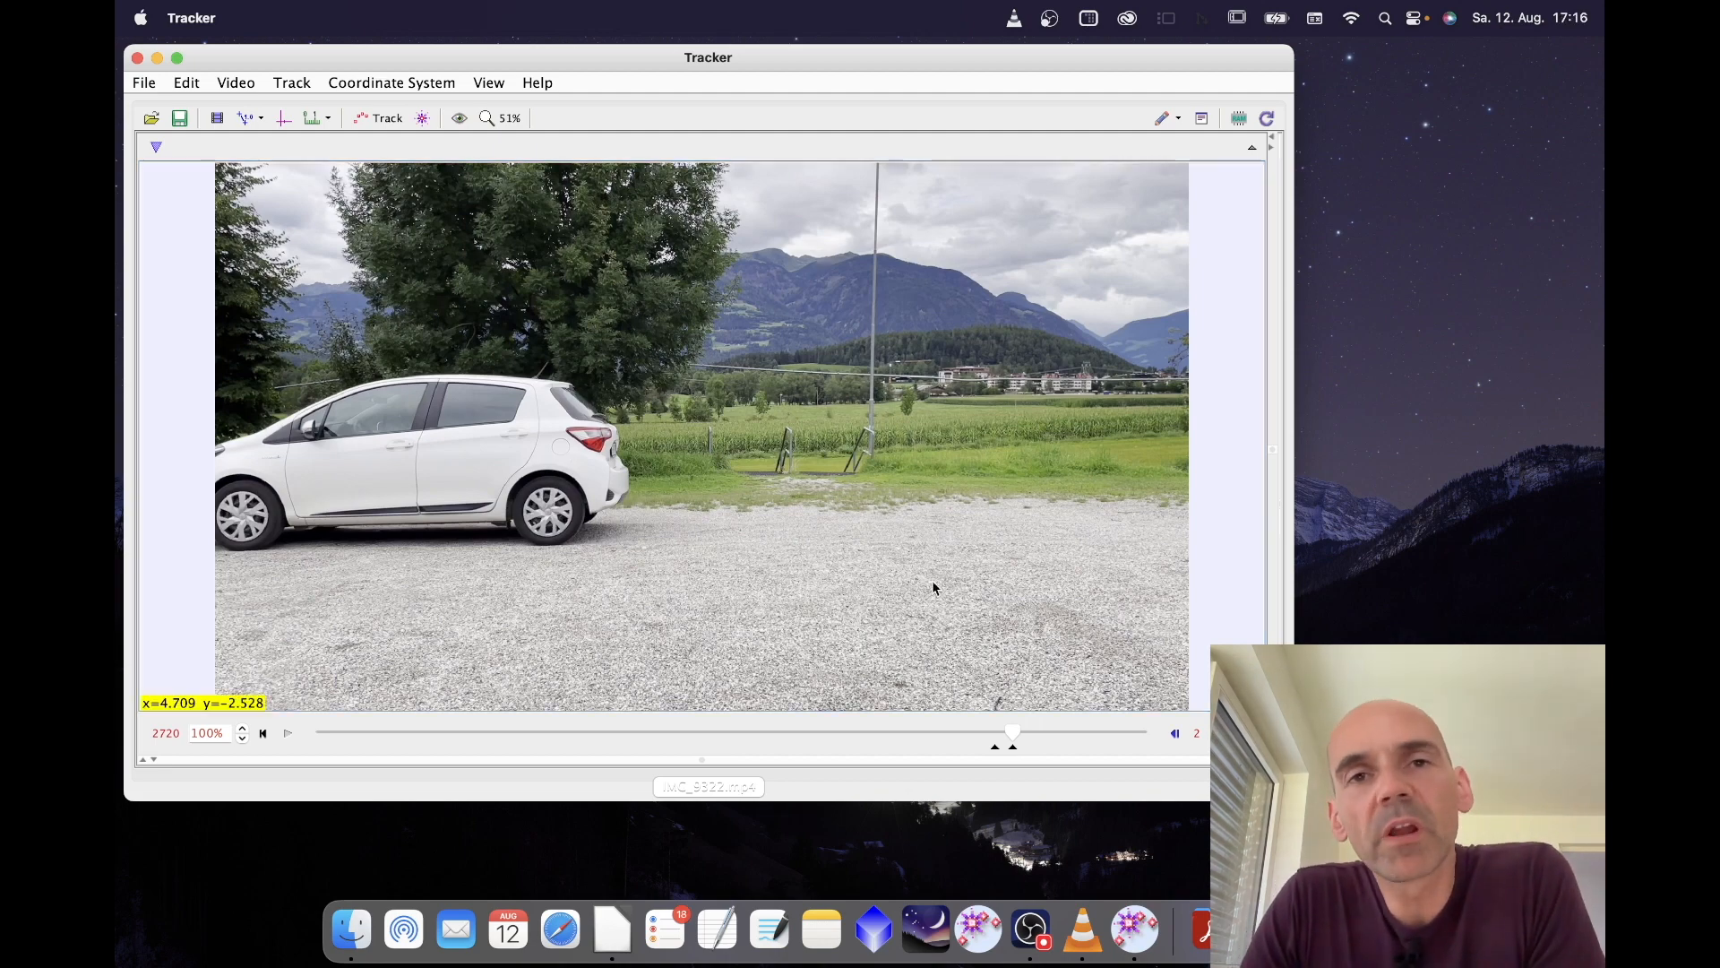
Bring the clip to frame 2688, where the whole car is in the picture.
{"action": "left_click", "coordinate": [1000, 734]}
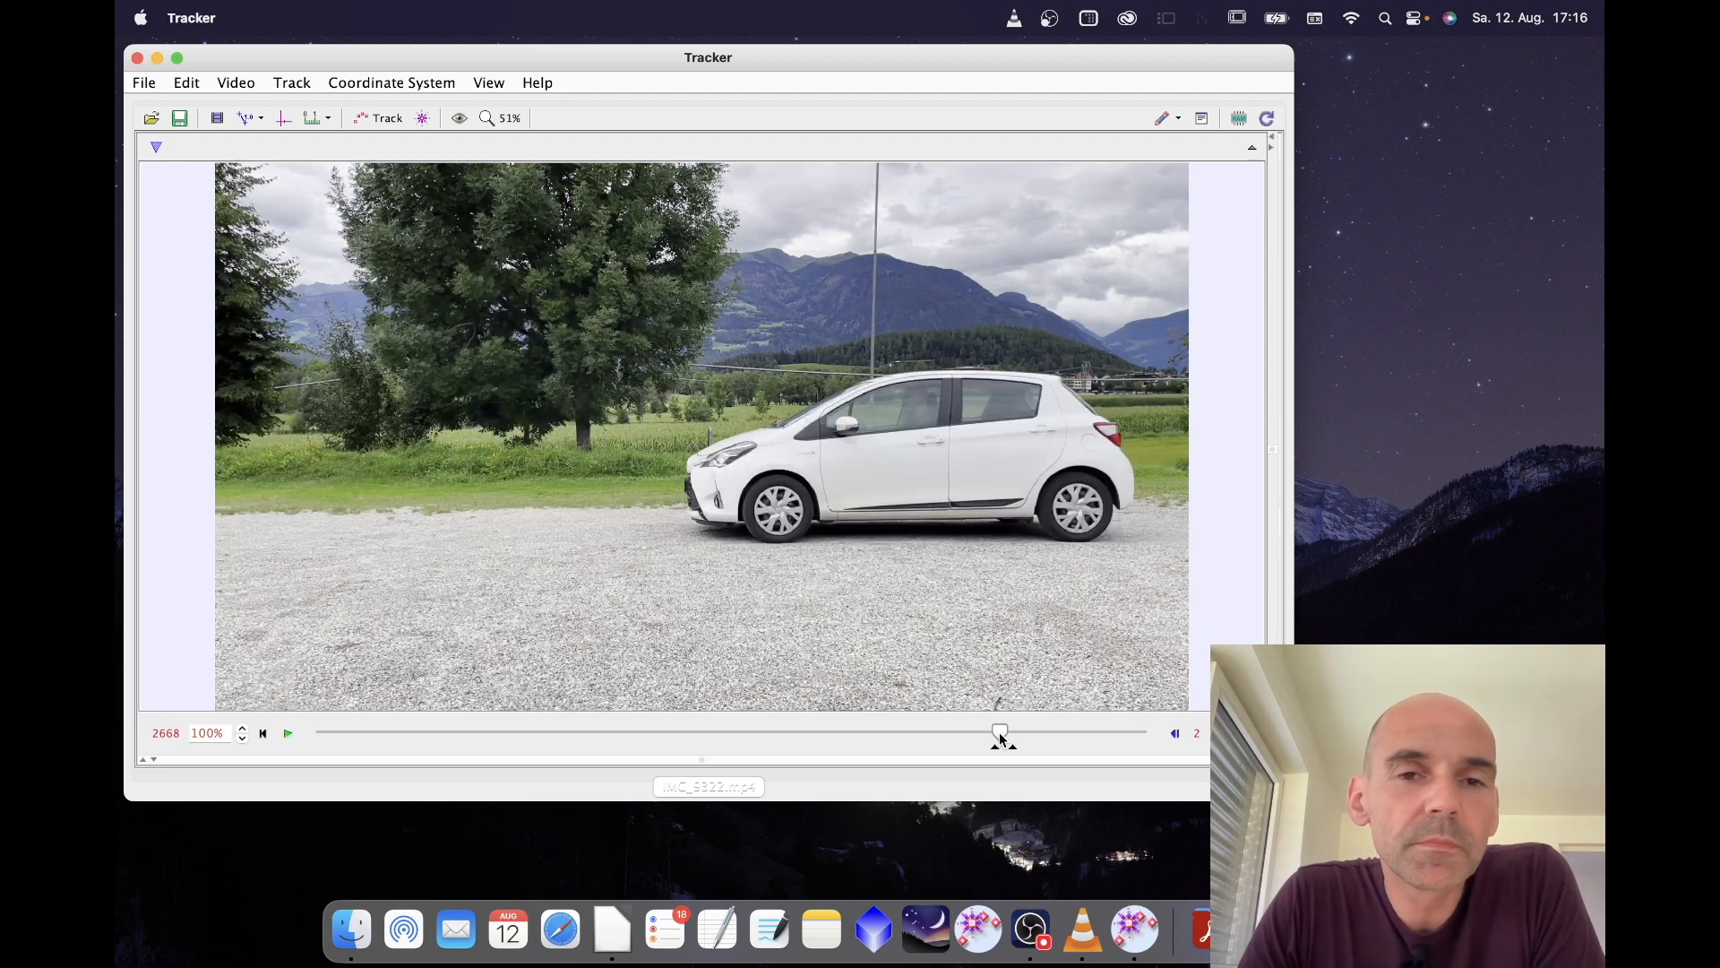
{"action": "left_click", "coordinate": [288, 732]}
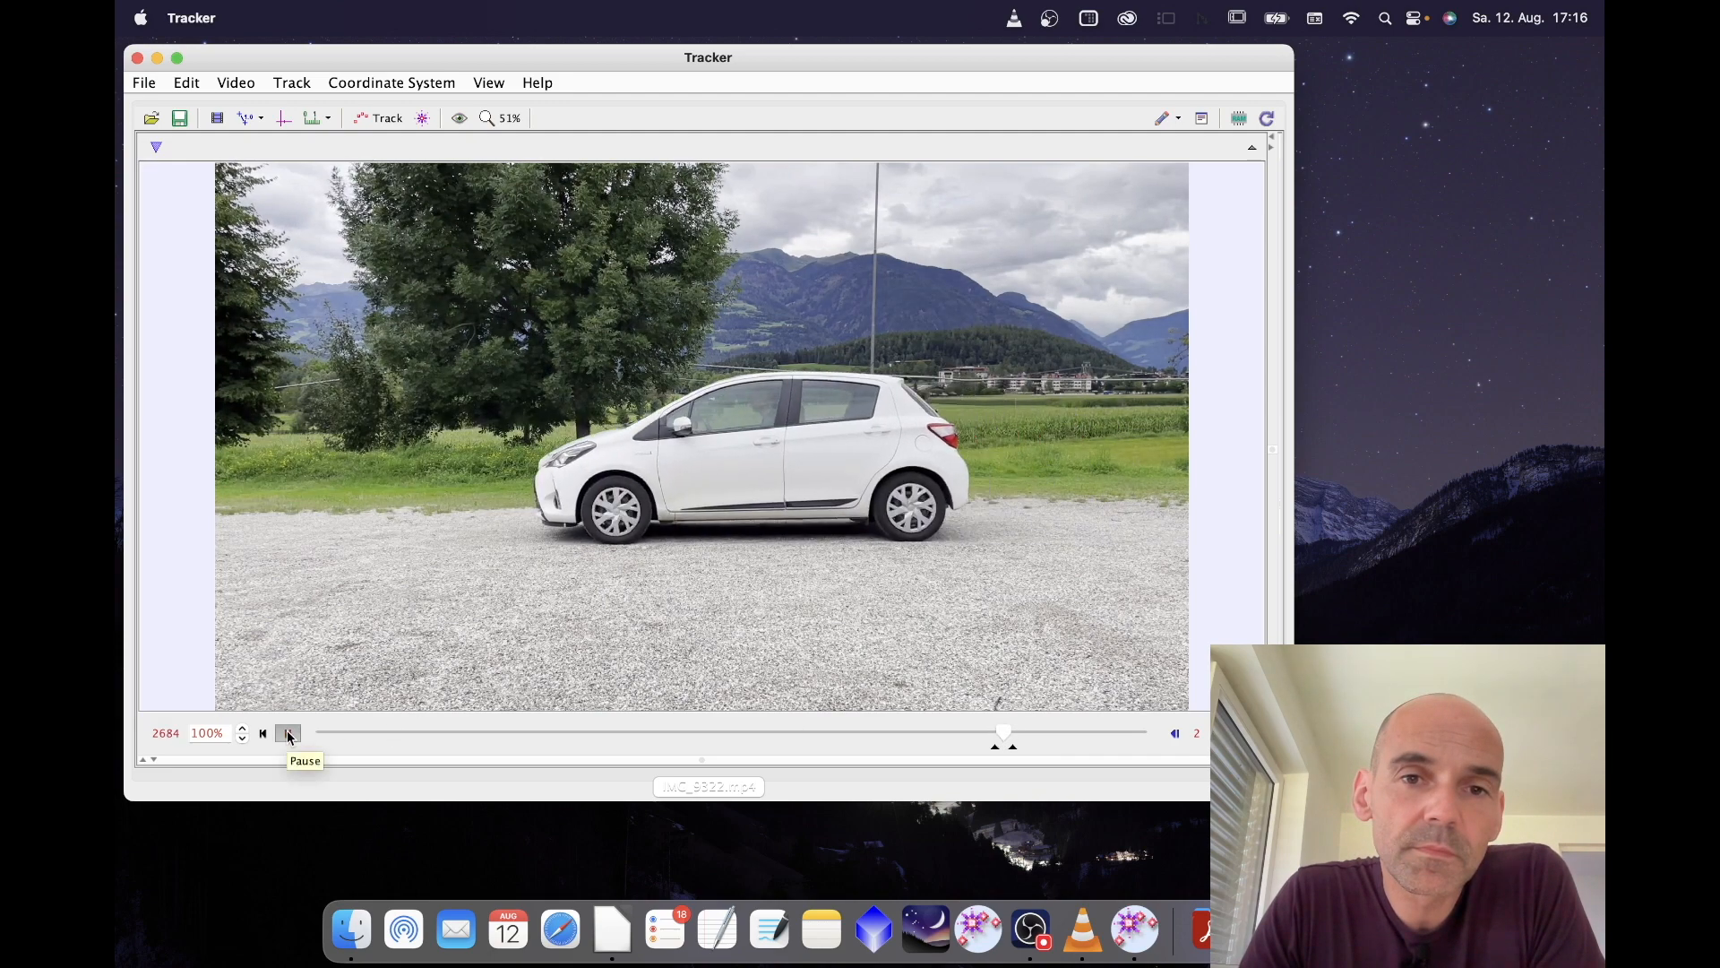
{"action": "left_click", "coordinate": [289, 732]}
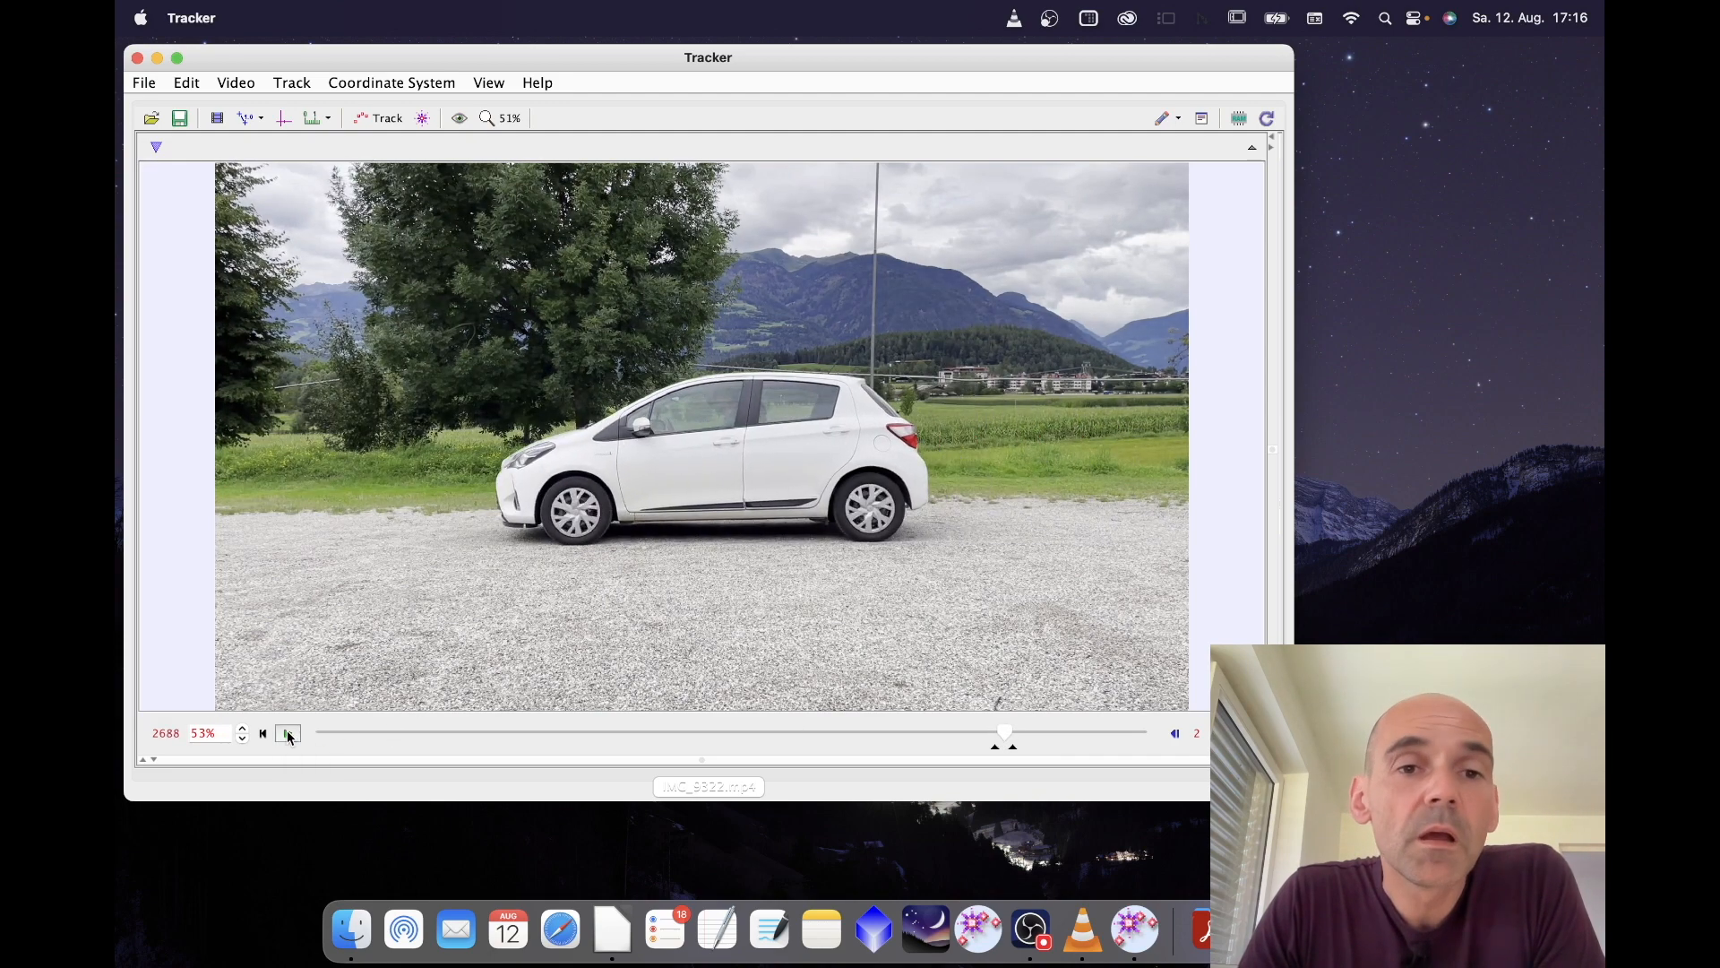
Create a calibration stick and move it down onto the car's doors, between the two wheels.
{"action": "left_click", "coordinate": [245, 117]}
{"action": "mouse_move", "coordinate": [246, 136]}
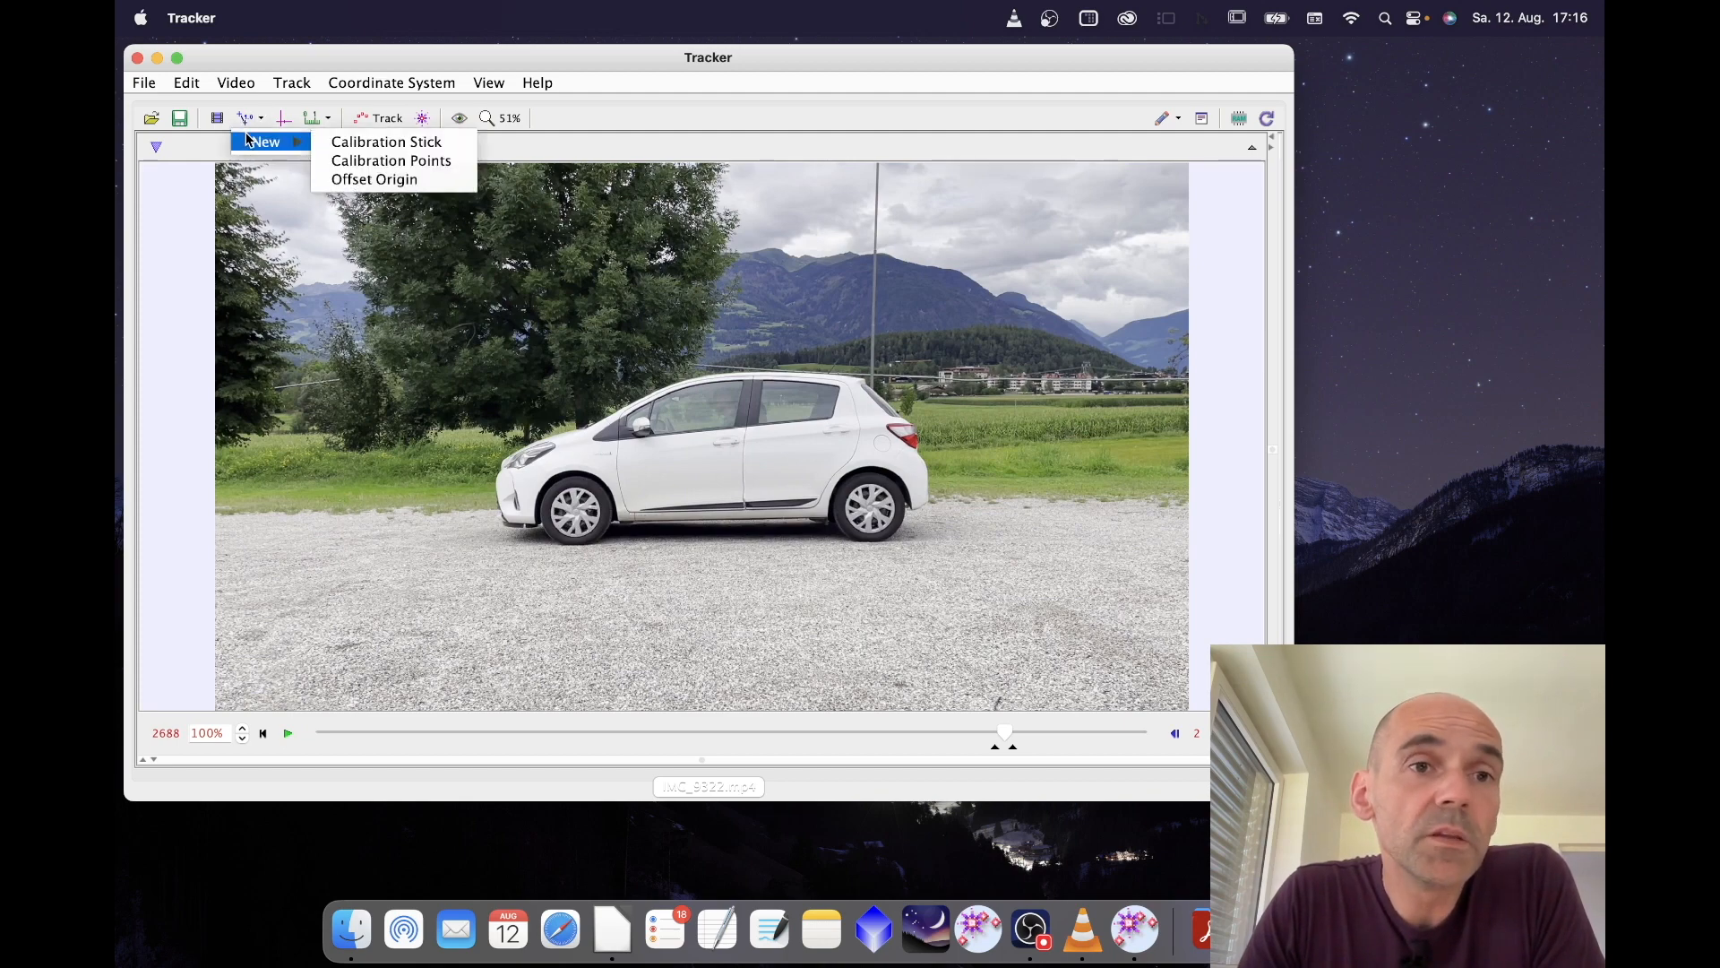
{"action": "left_click", "coordinate": [372, 141]}
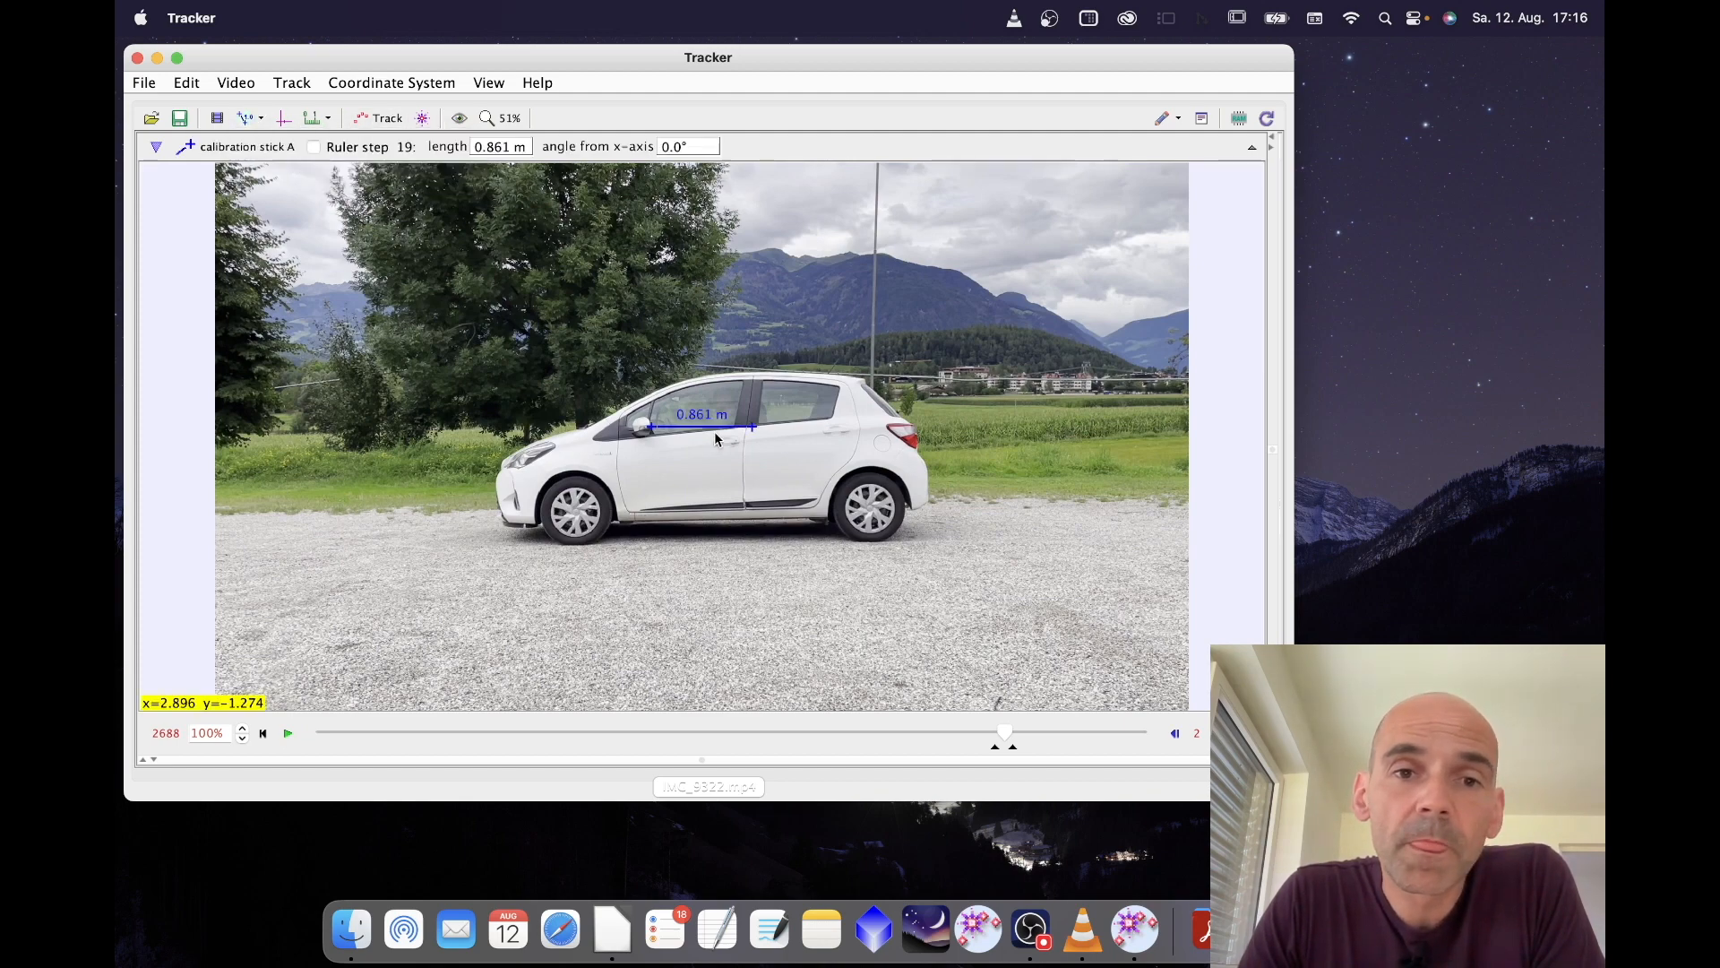
{"action": "left_click_drag", "start_coordinate": [707, 433], "coordinate": [737, 479]}
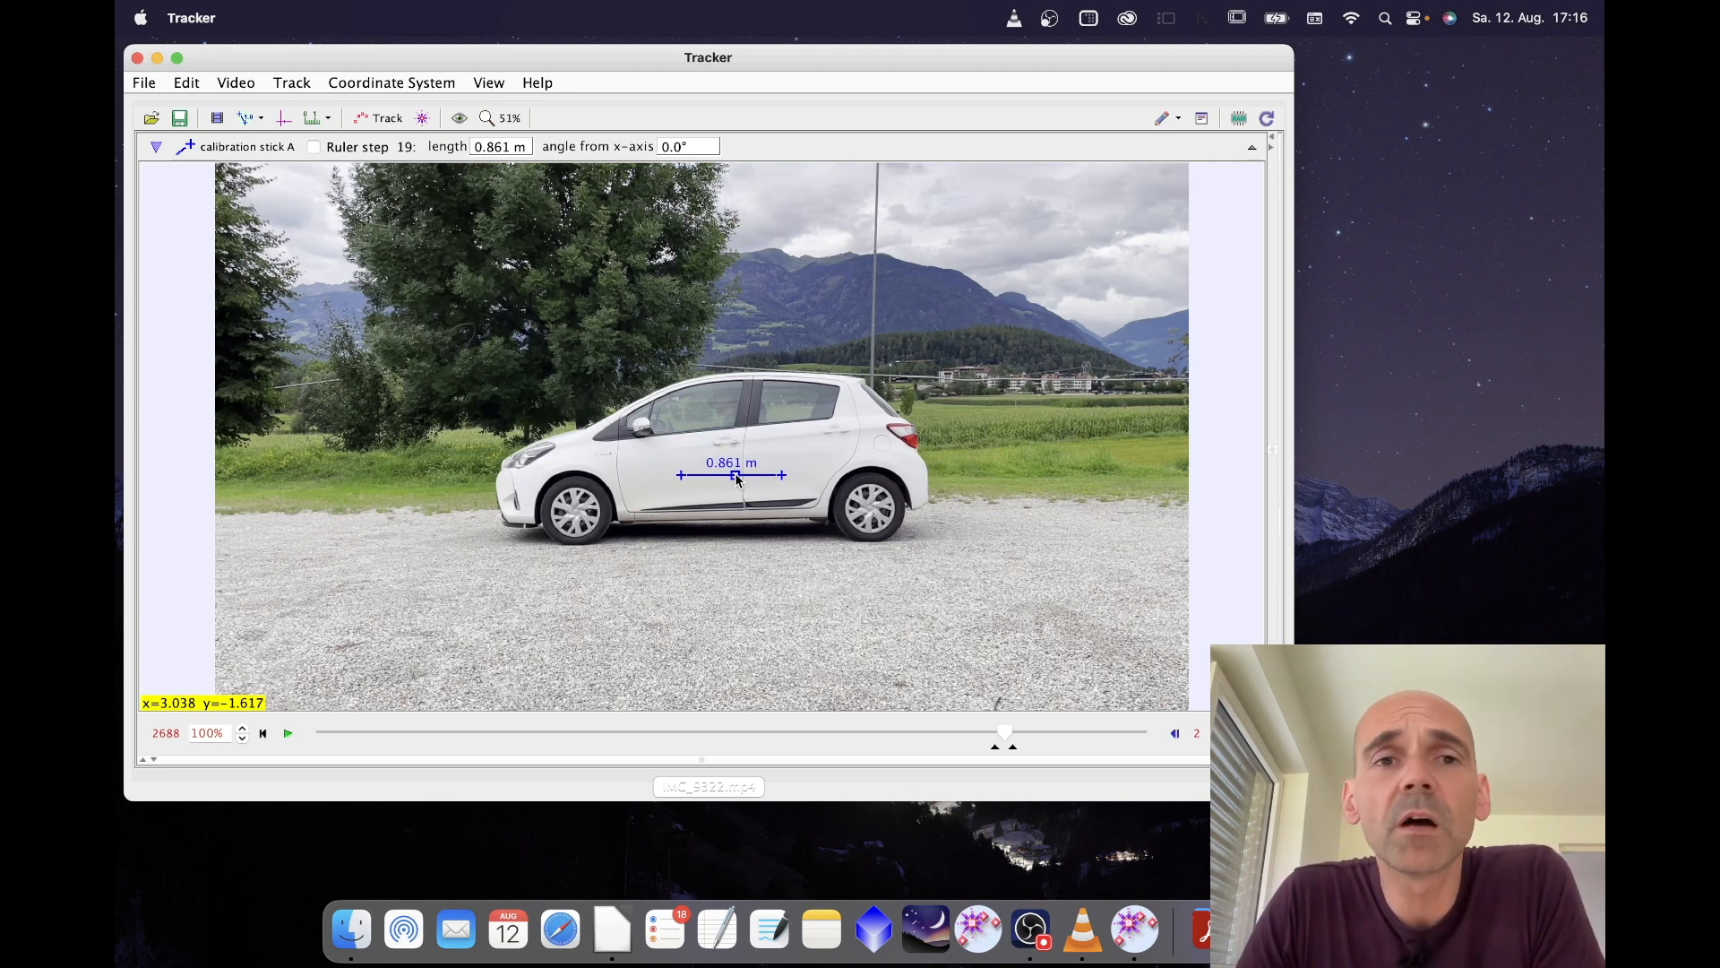
Stretch the calibration stick between the wheels, placing its ends on the centres of the car's front and rear wheels.
{"action": "left_click", "coordinate": [504, 123]}
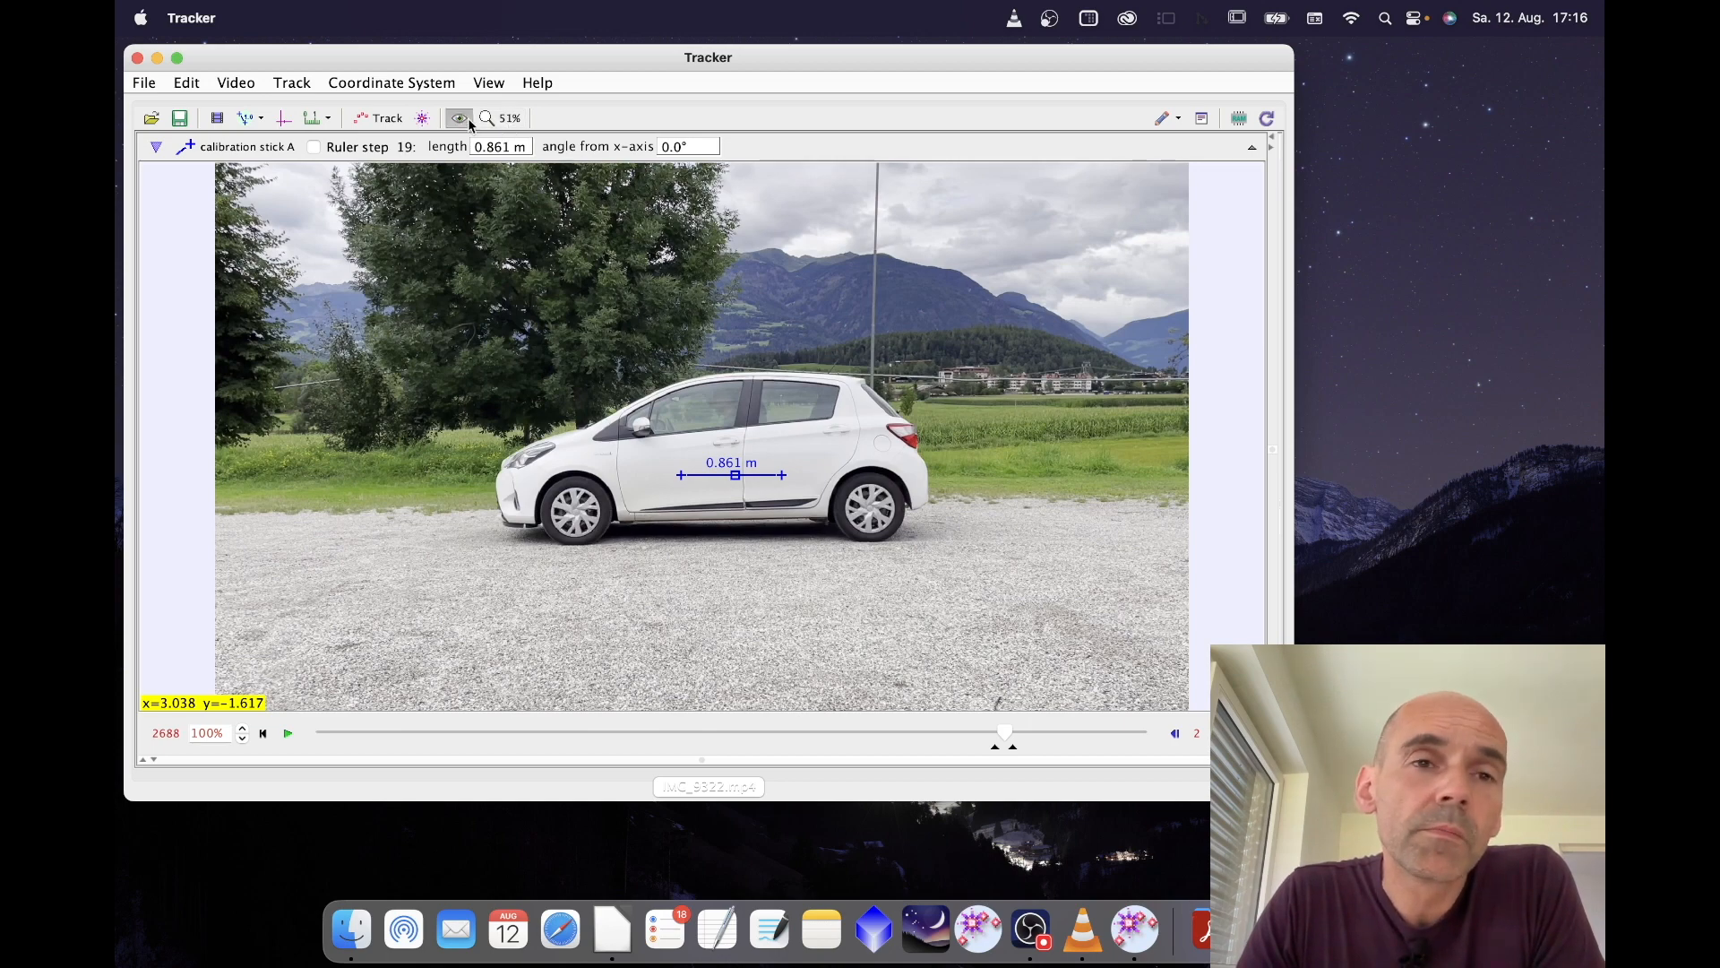
{"action": "left_click", "coordinate": [495, 118]}
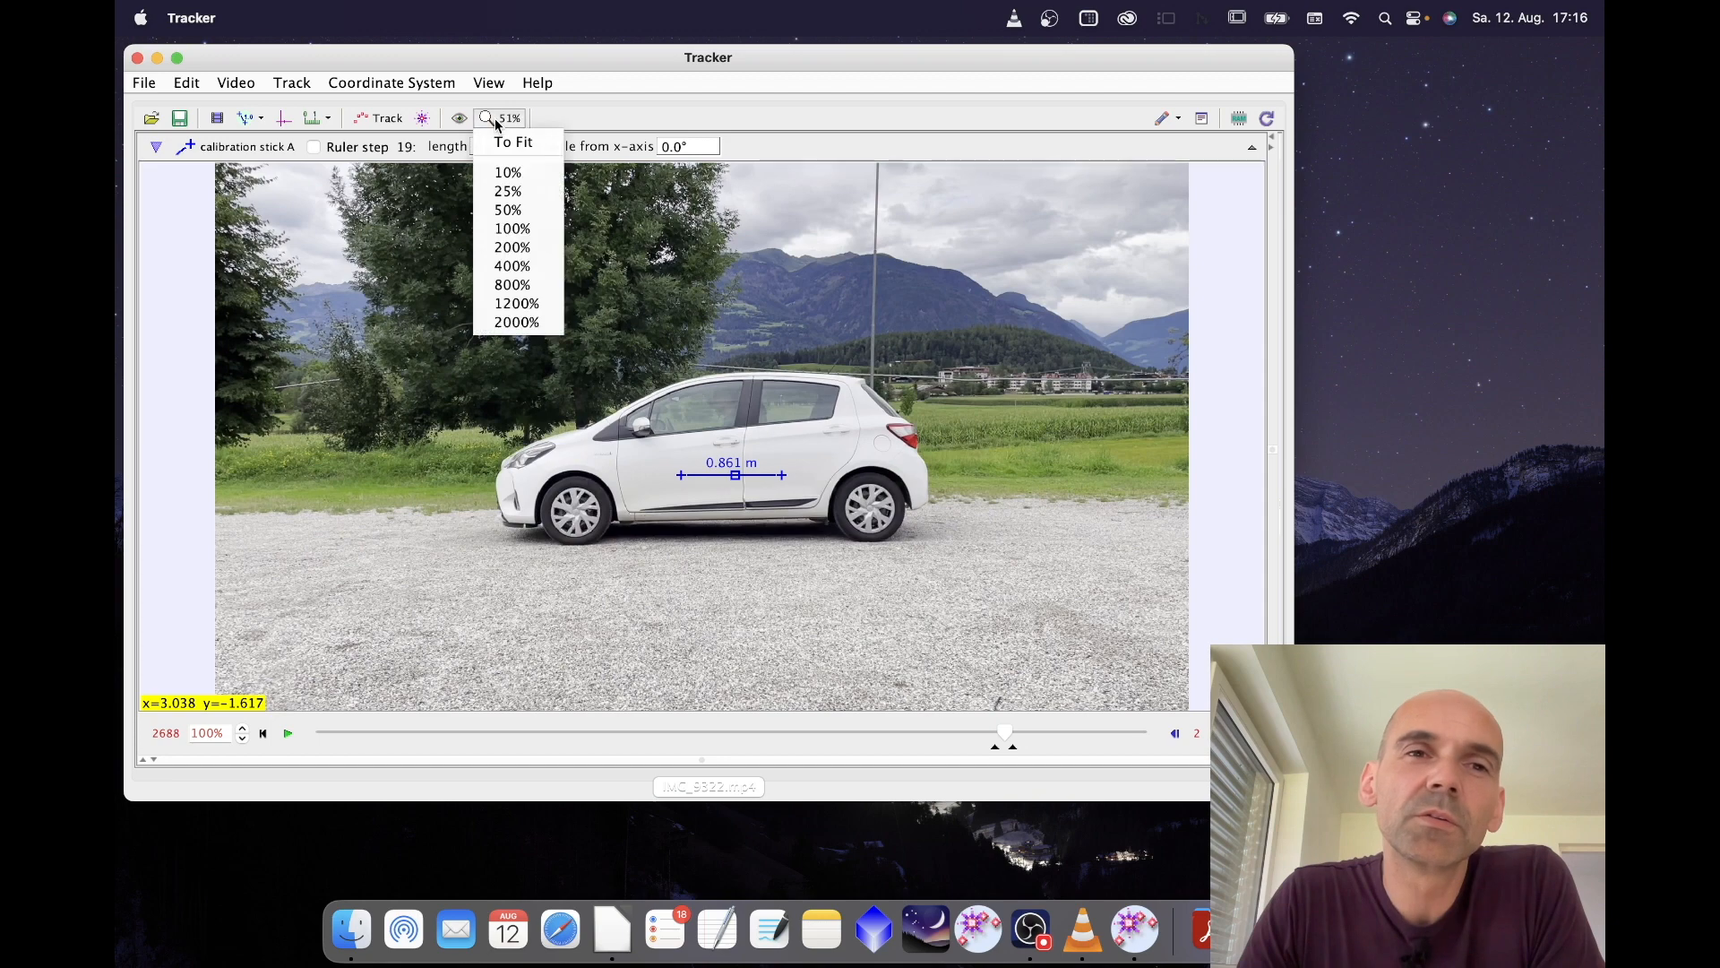
{"action": "left_click", "coordinate": [513, 228]}
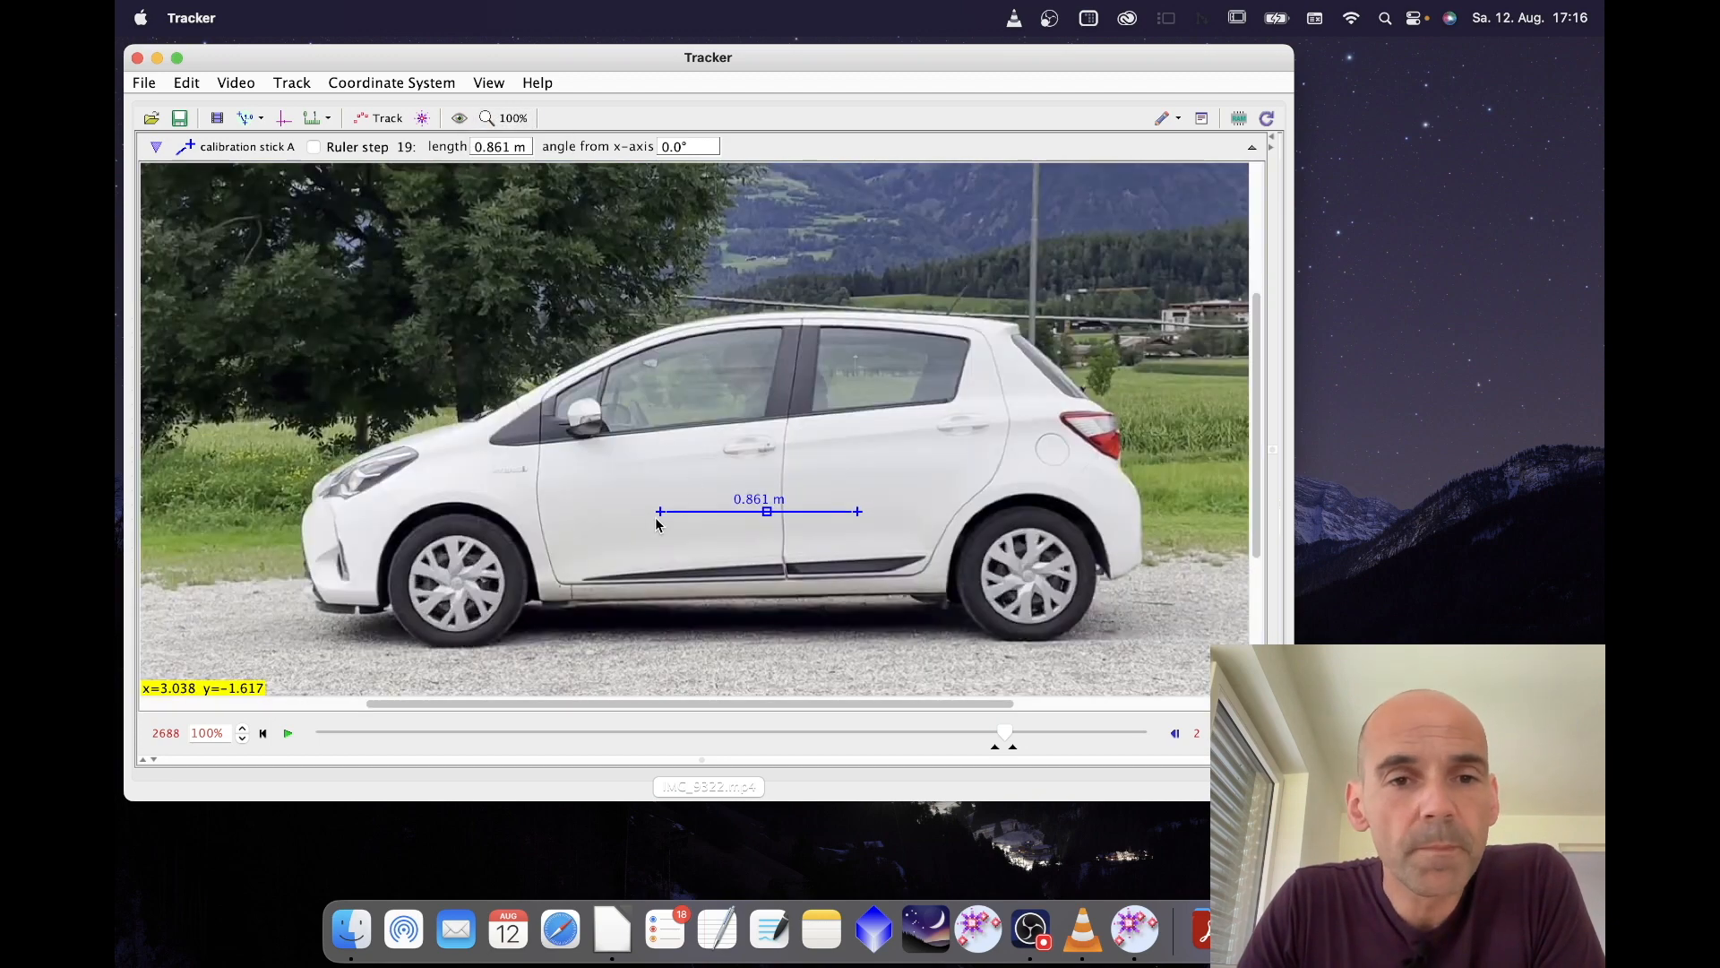
{"action": "left_click_drag", "start_coordinate": [661, 512], "coordinate": [459, 589]}
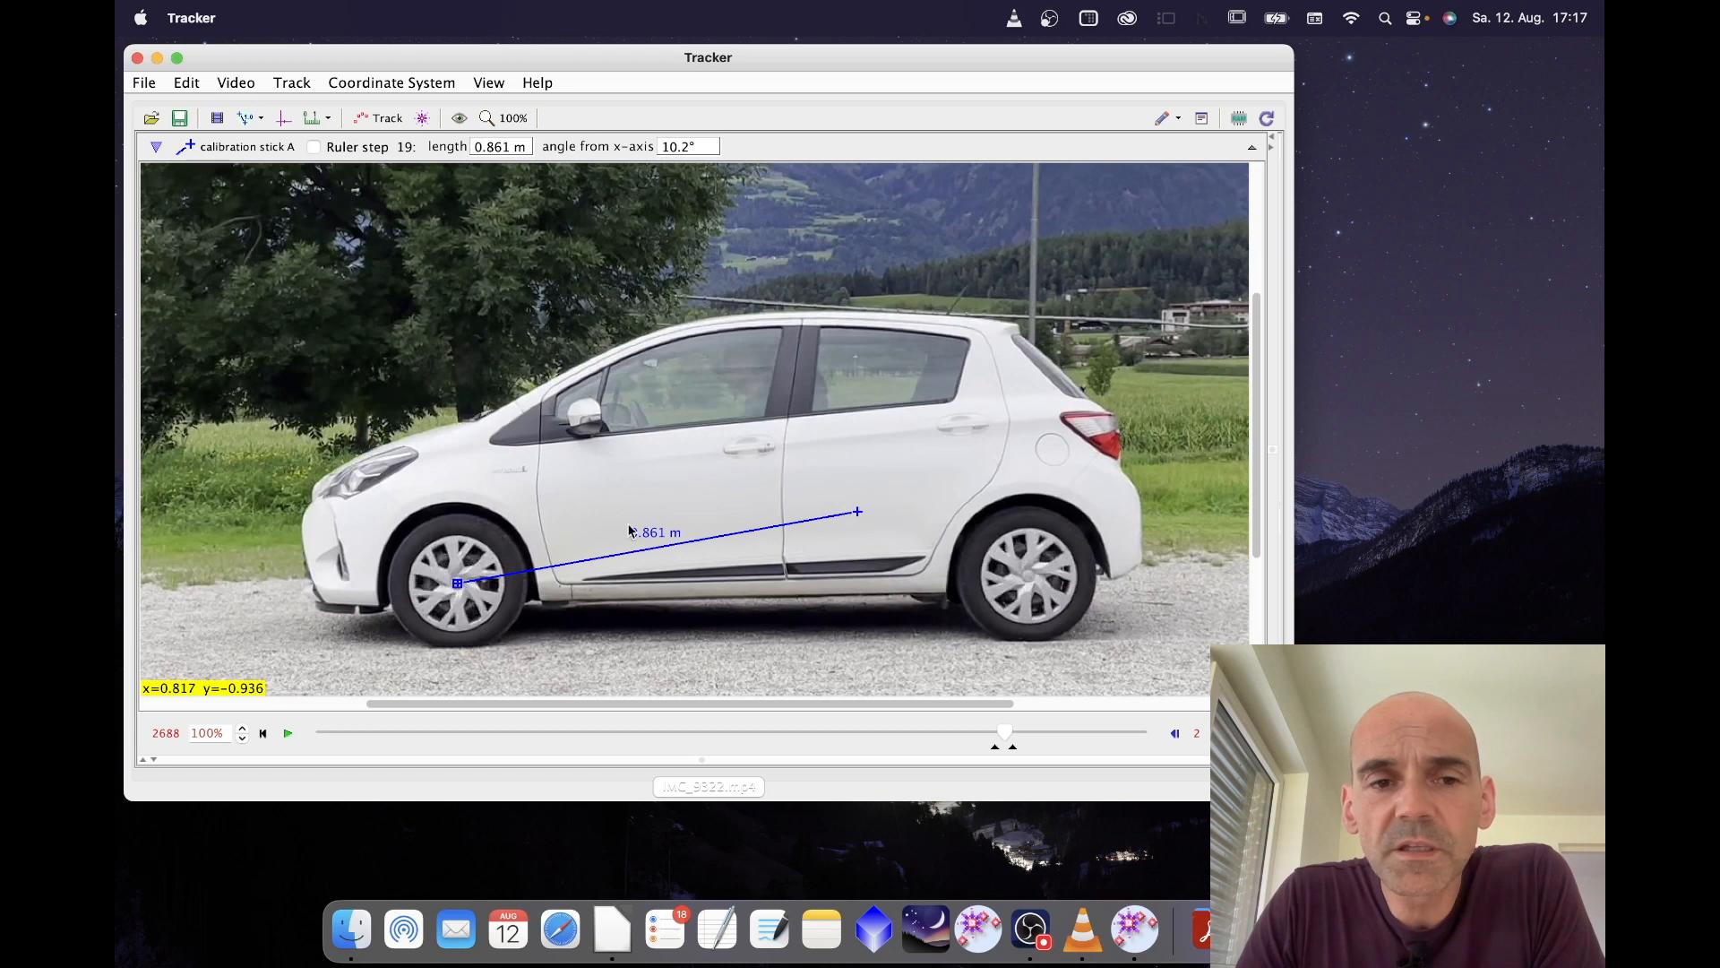
{"action": "left_click_drag", "start_coordinate": [857, 512], "coordinate": [1031, 579]}
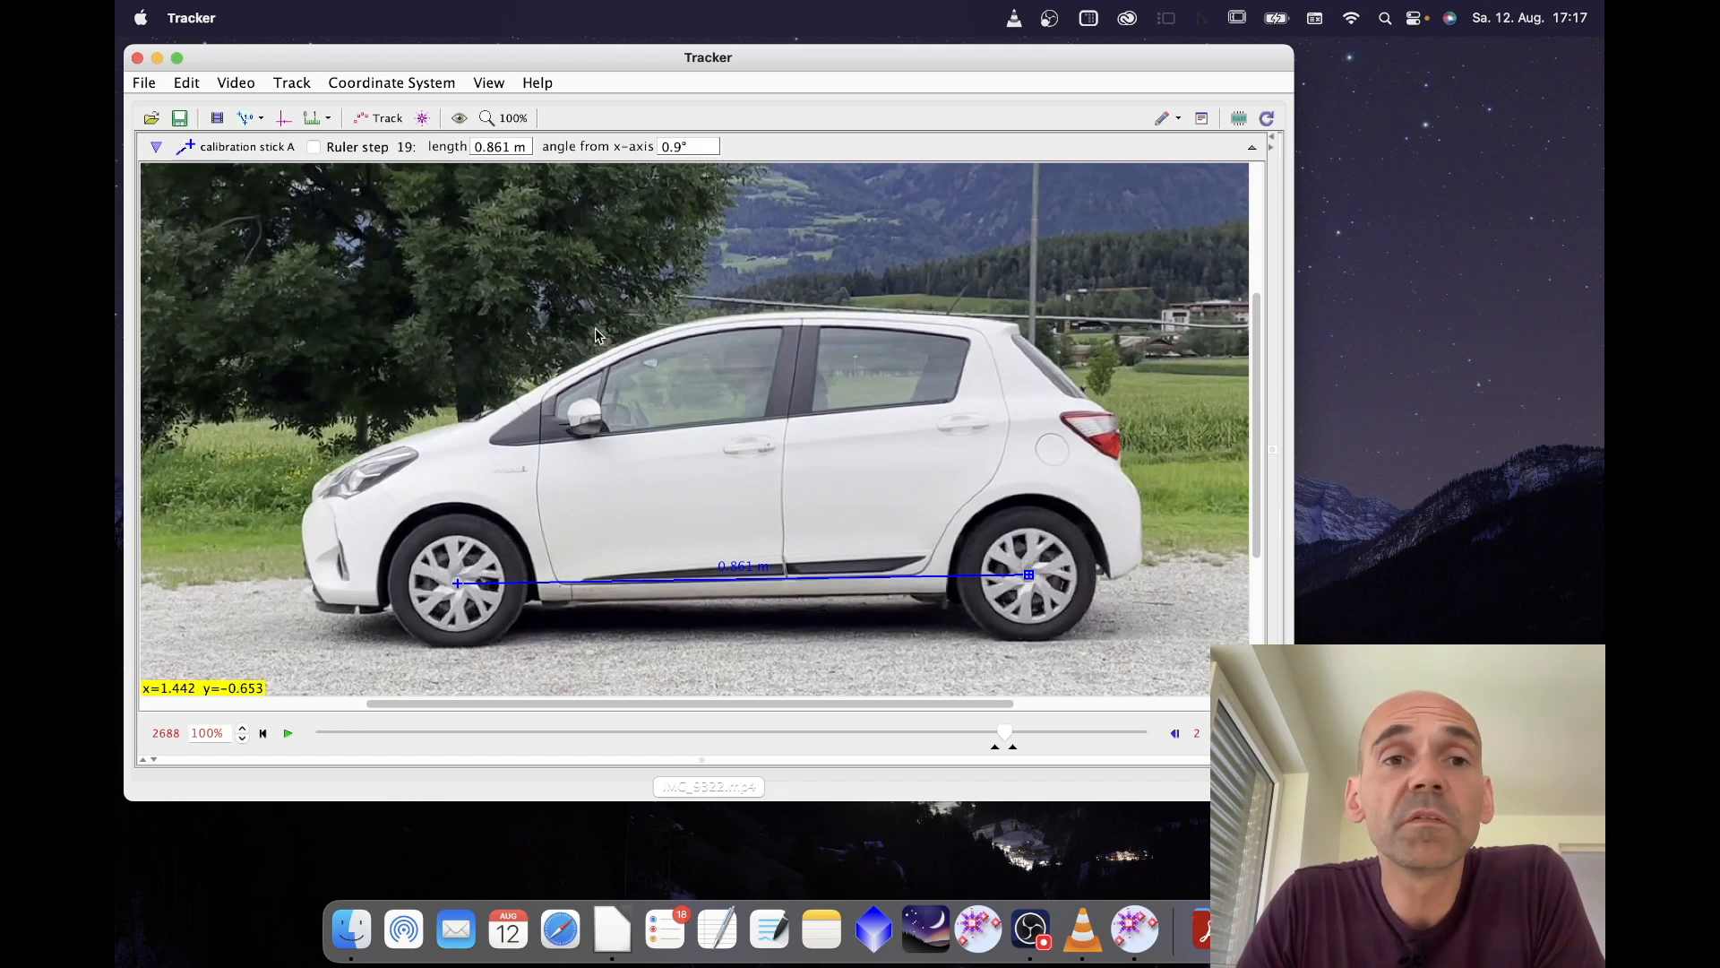
Set the calibration stick's length to 2.5 m.
{"action": "left_click", "coordinate": [492, 146]}
{"action": "type", "text": "2"}
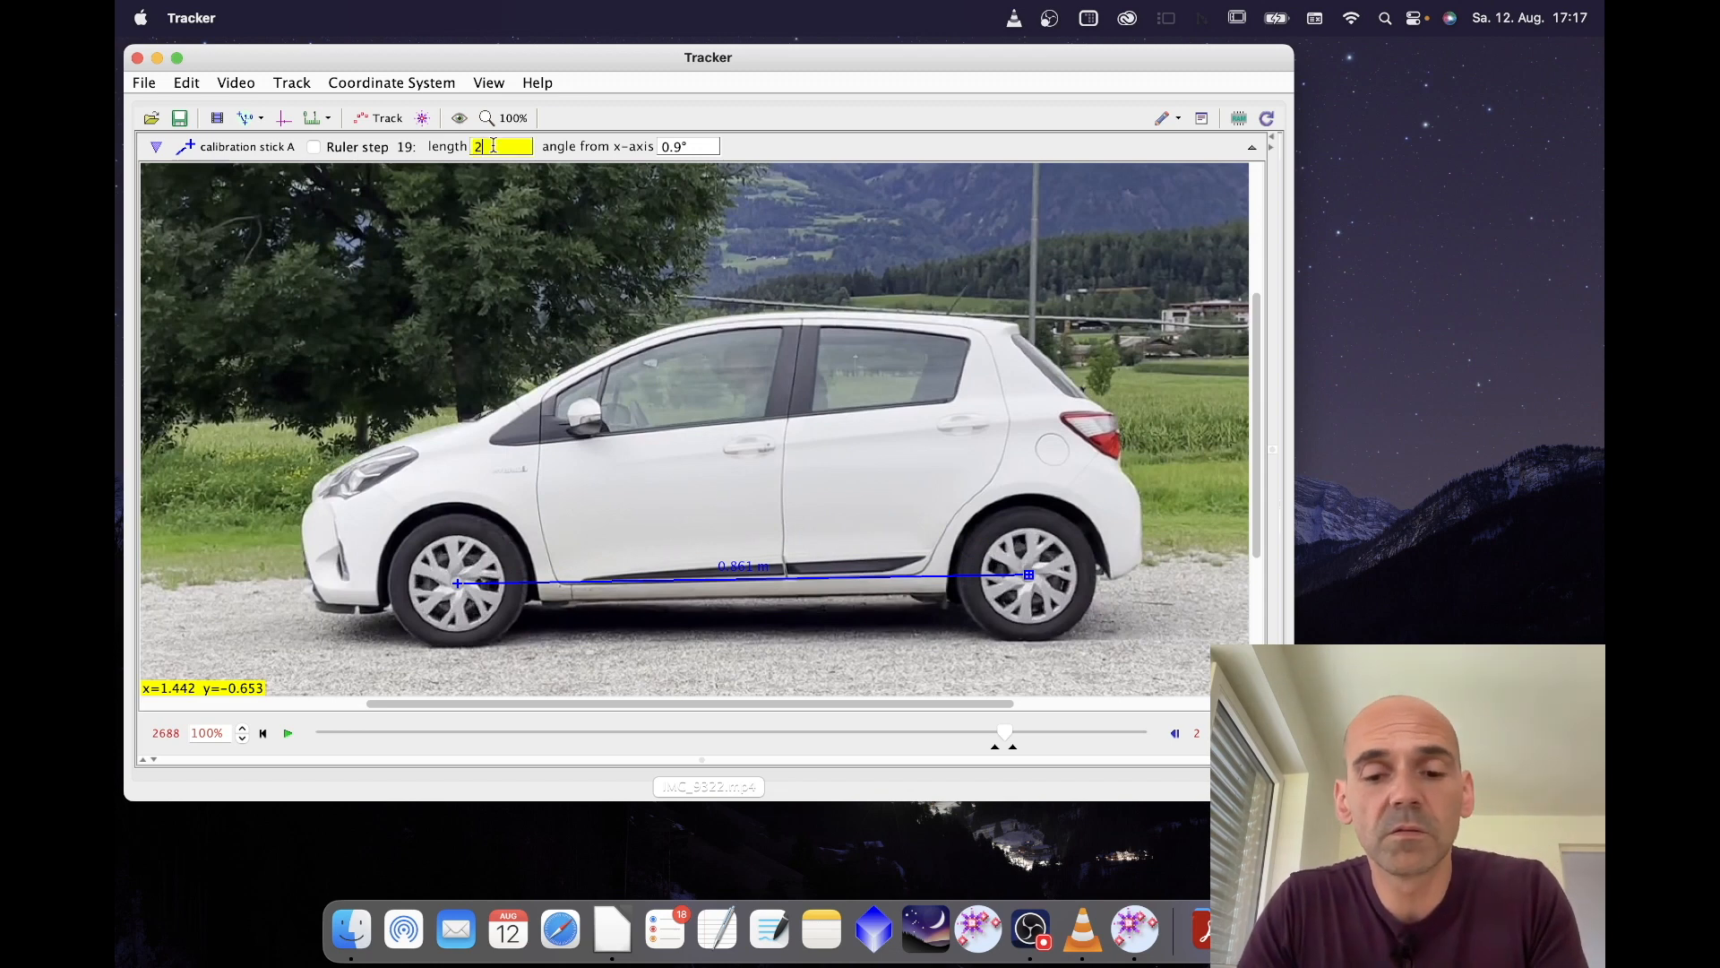
{"action": "key", "text": "Return"}
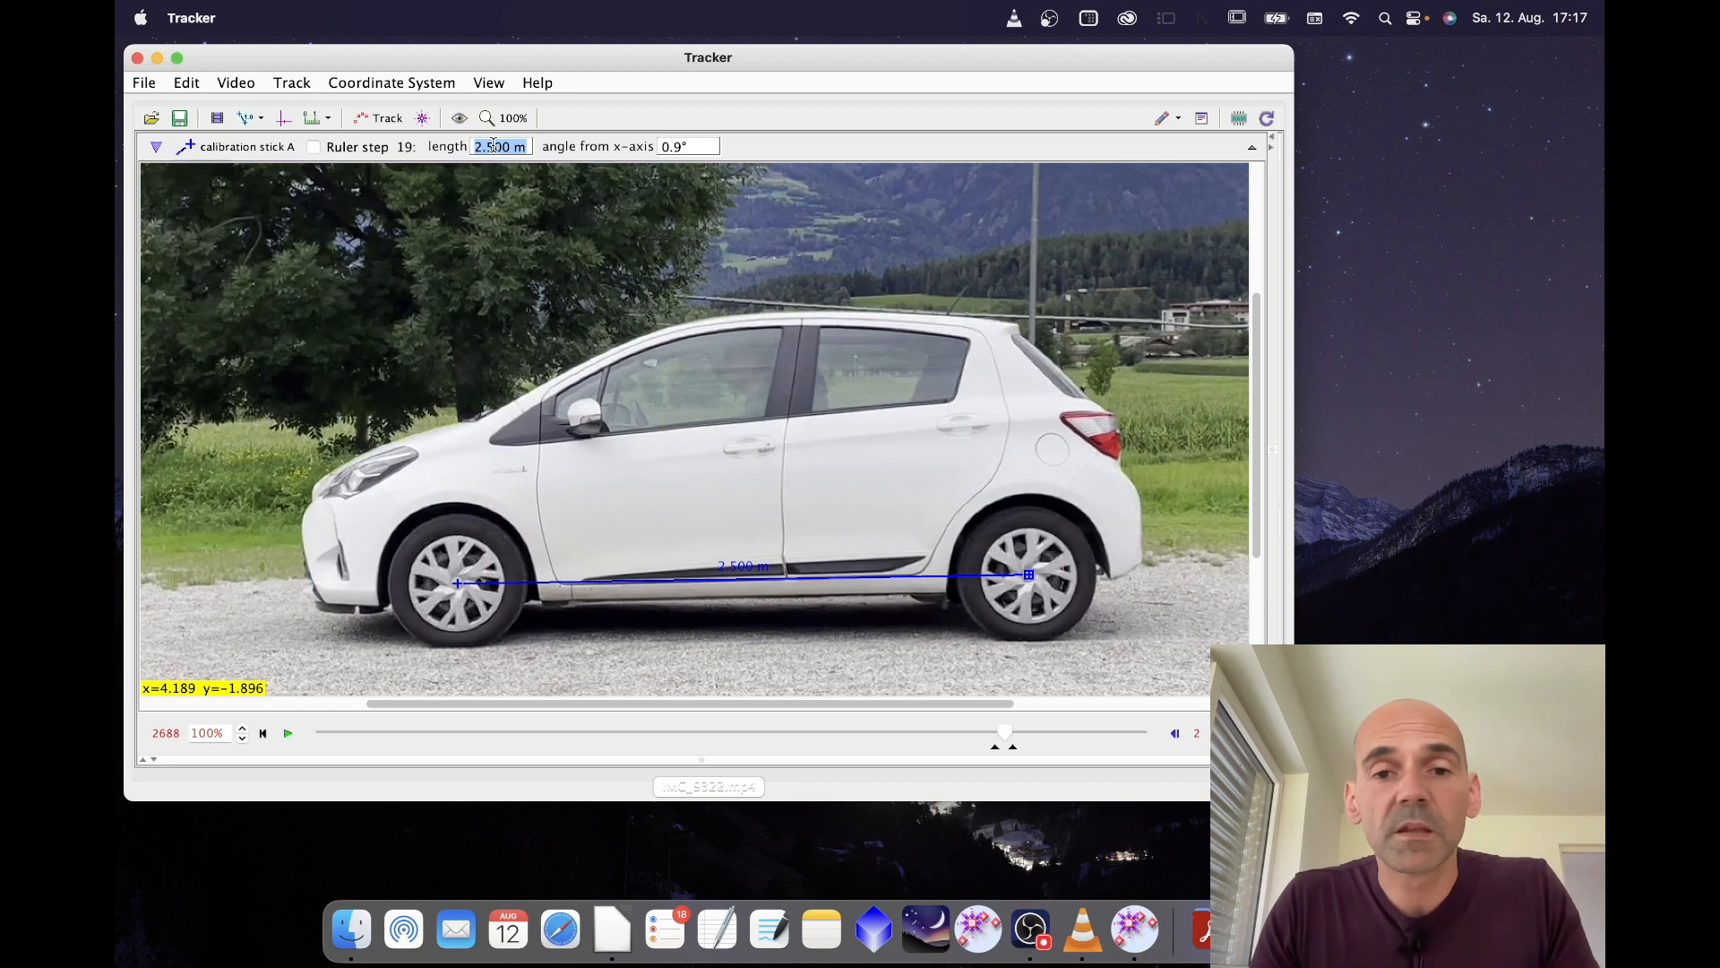
Play the clip to its last frame and hide the calibration stick.
{"action": "left_click", "coordinate": [287, 734]}
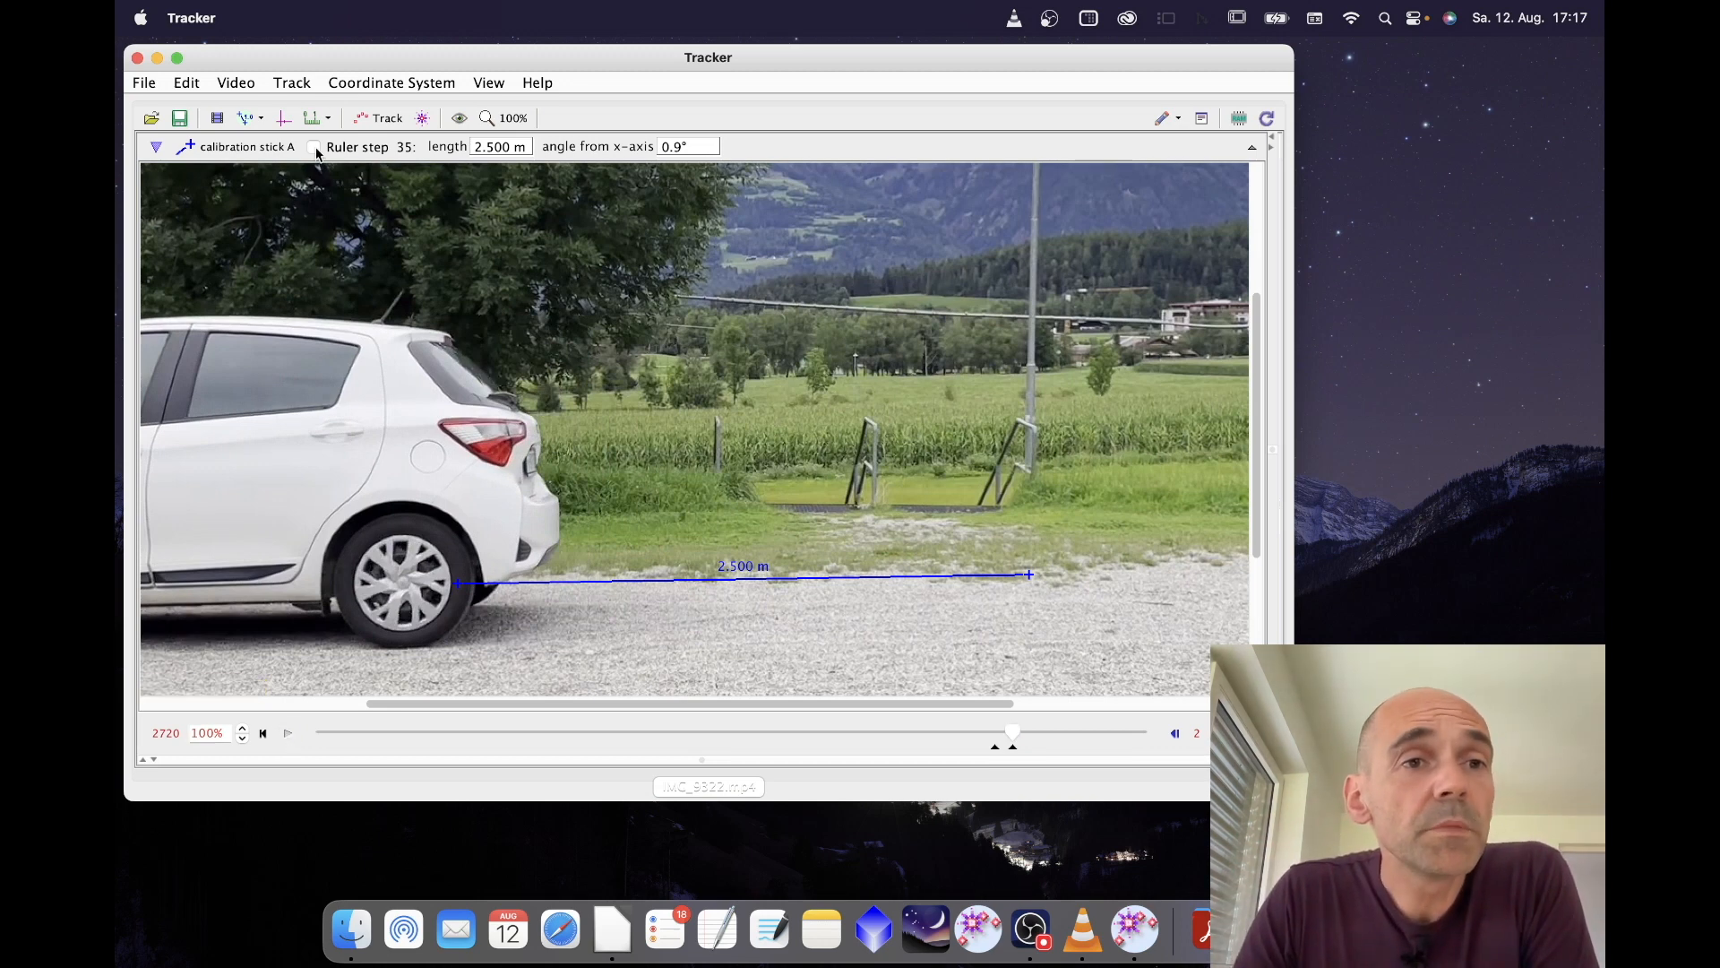
{"action": "left_click", "coordinate": [246, 121]}
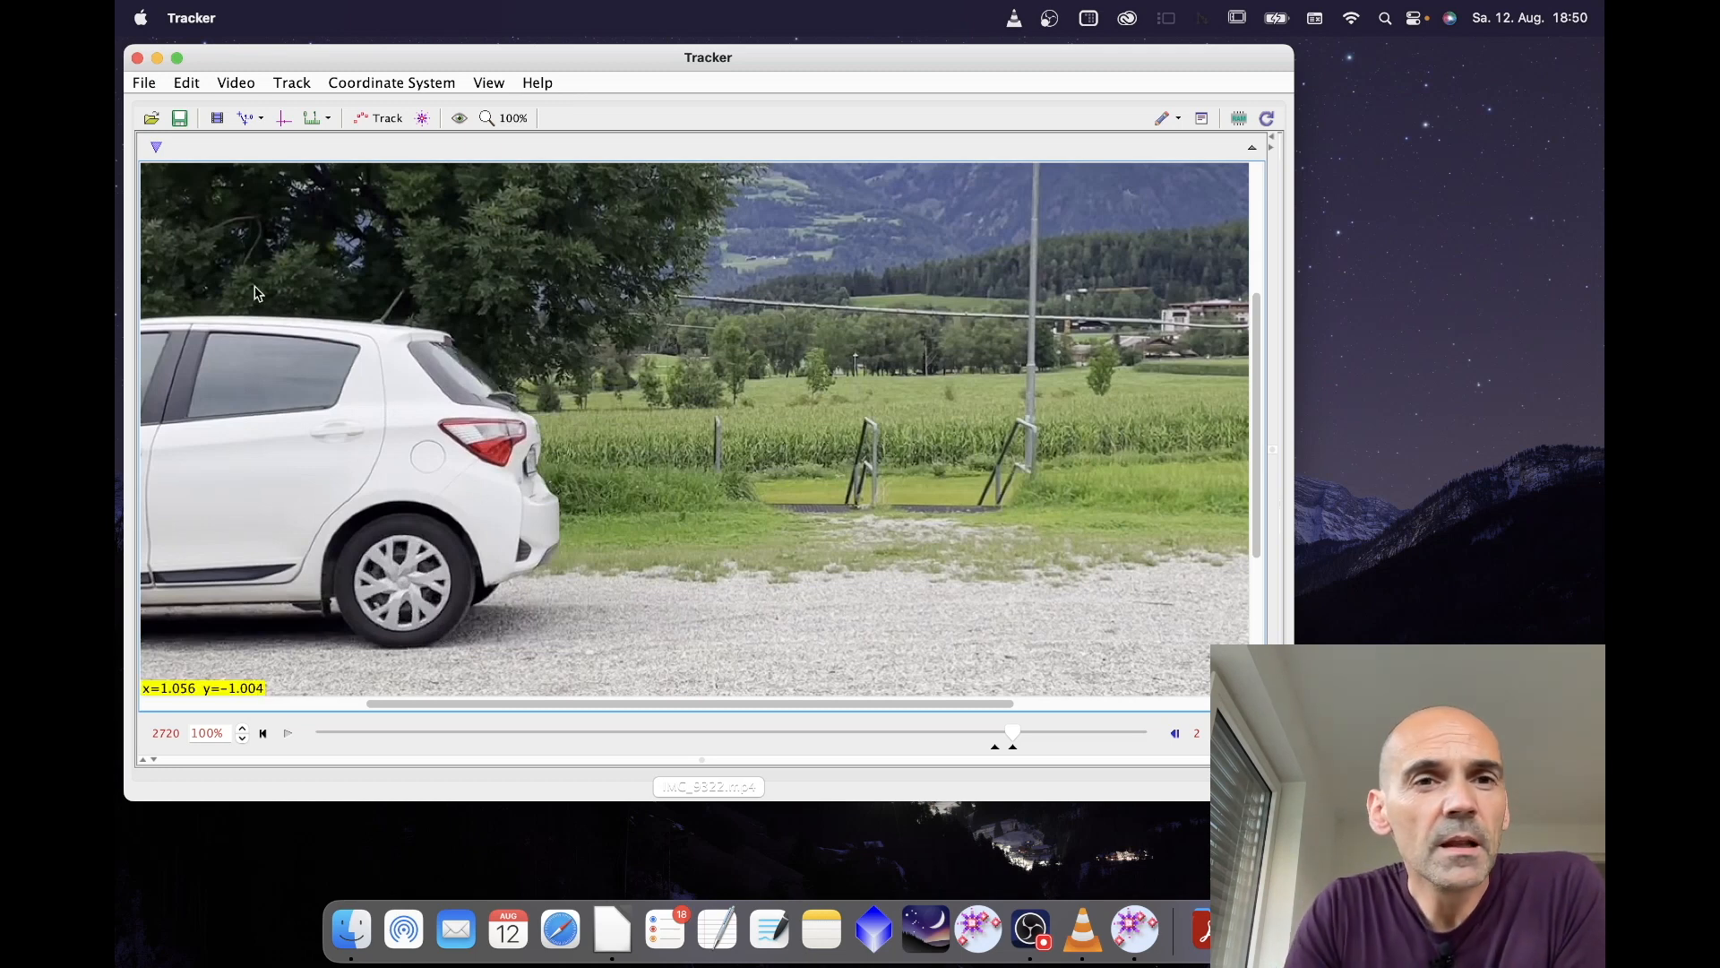
{"action": "left_click", "coordinate": [511, 125]}
{"action": "left_click", "coordinate": [509, 139]}
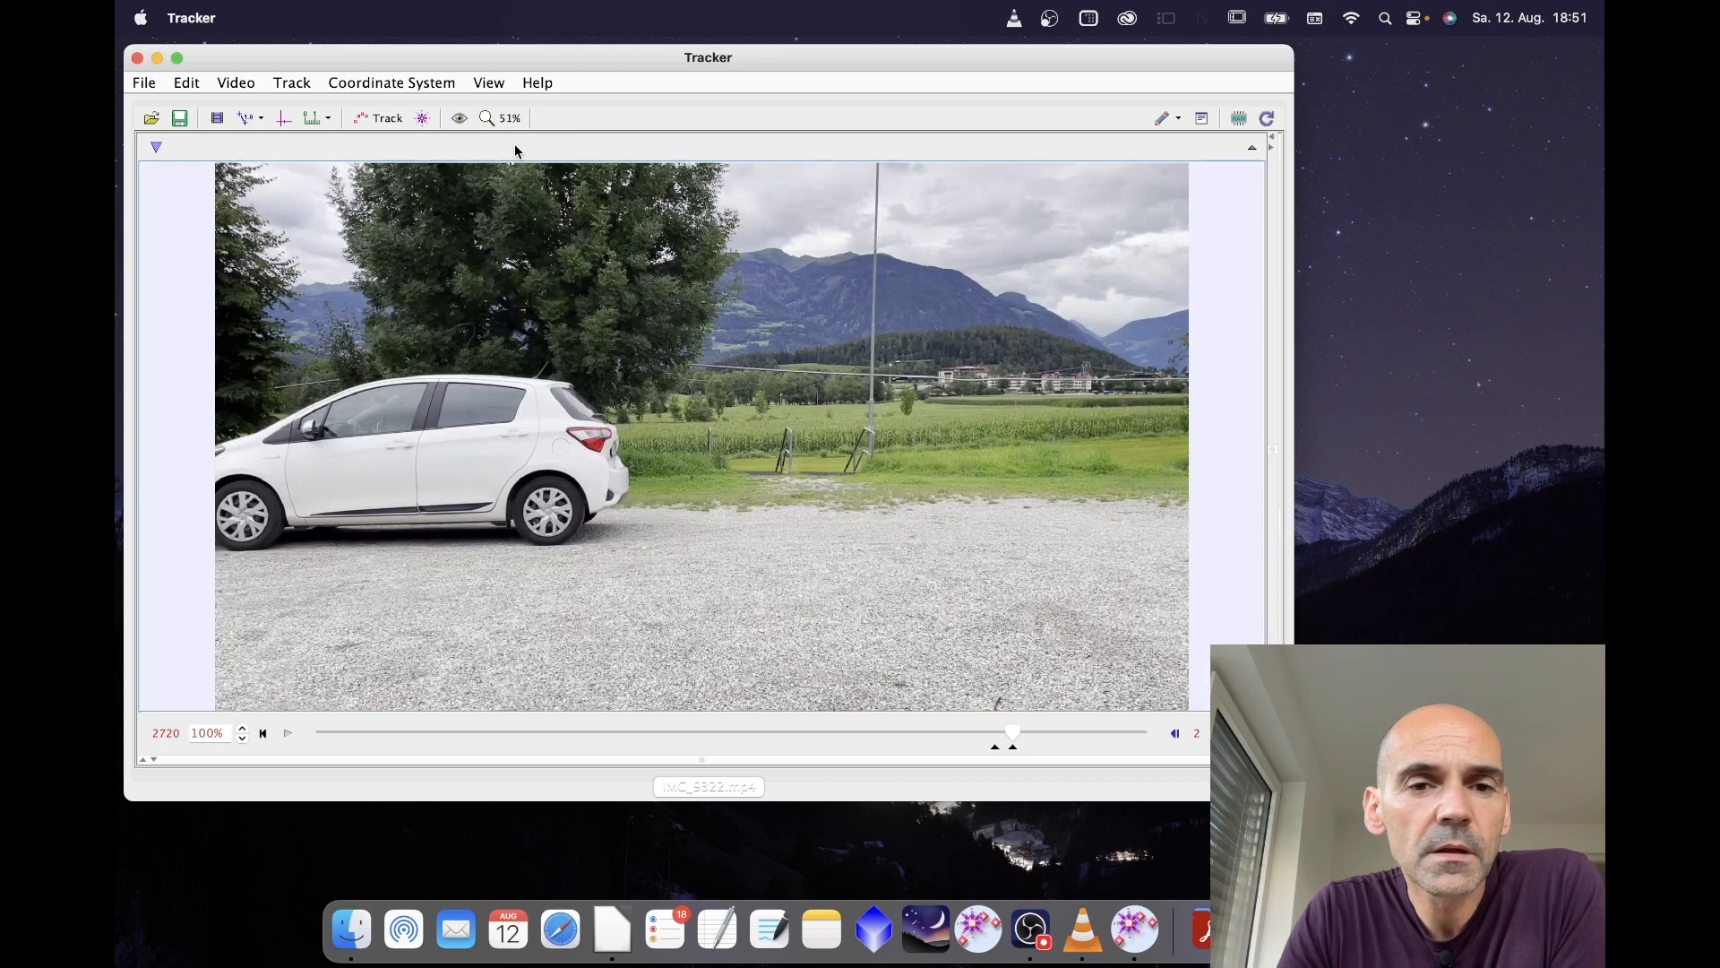
Show the coordinate axes and, in the clip's start frame 2650, move their origin onto the car's front door.
{"action": "left_click", "coordinate": [282, 119]}
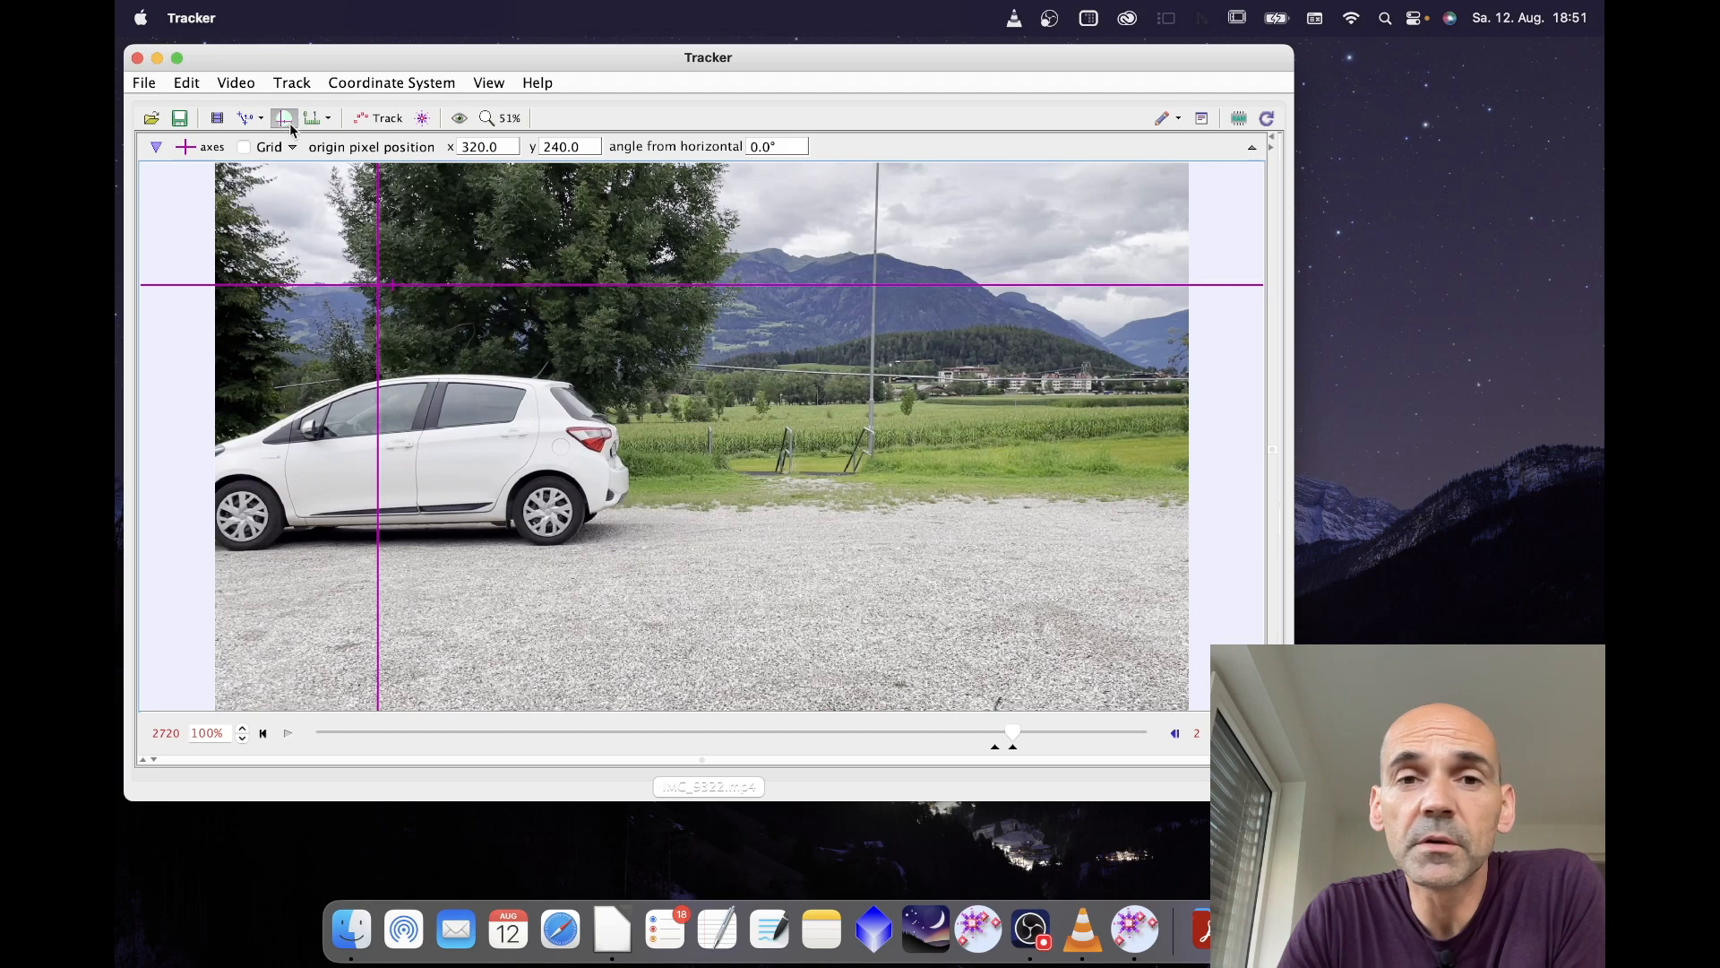
{"action": "left_click_drag", "start_coordinate": [378, 291], "coordinate": [759, 391]}
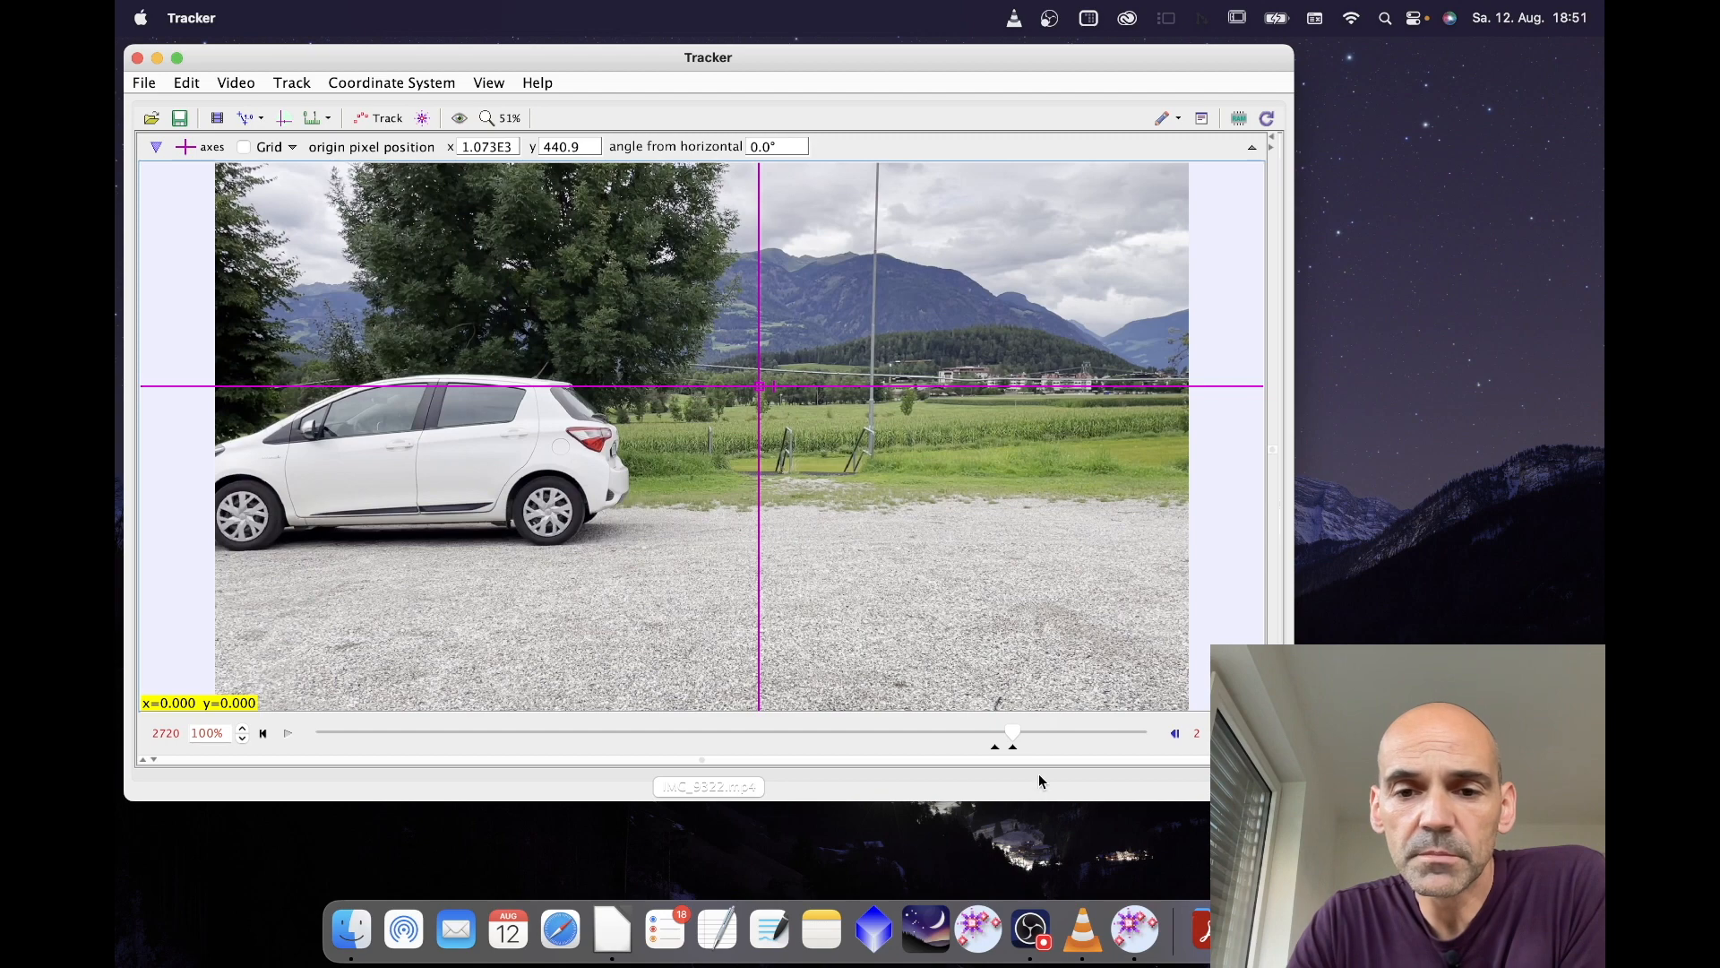
{"action": "left_click", "coordinate": [262, 734]}
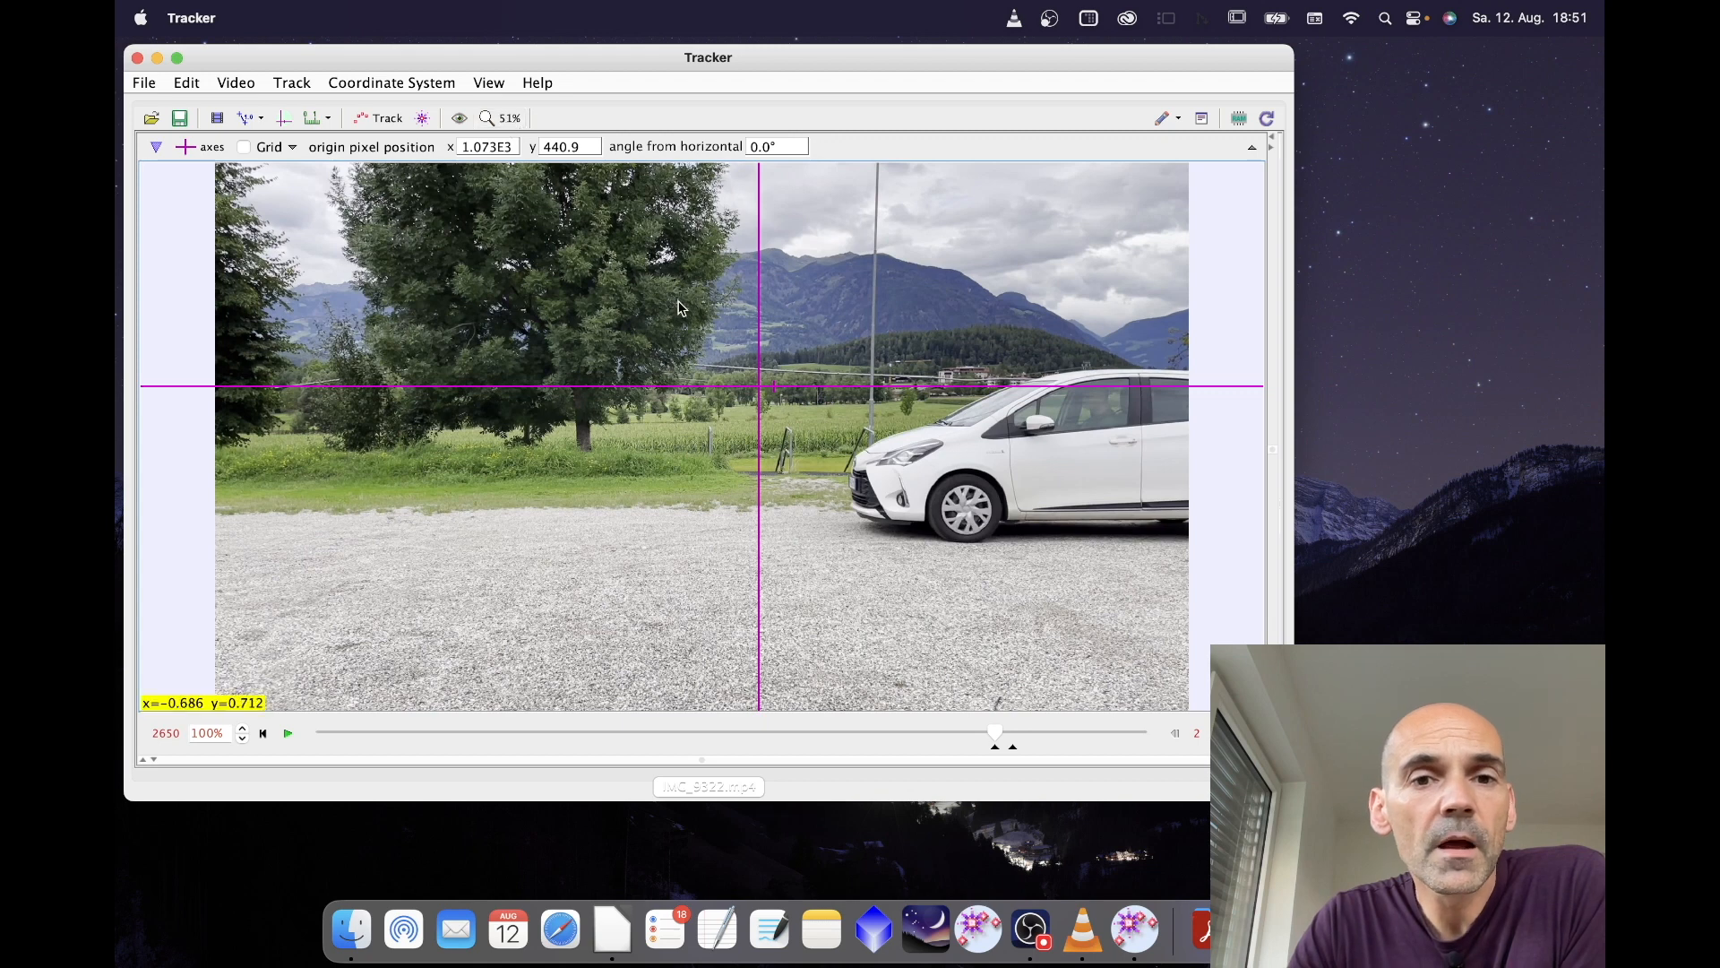
{"action": "left_click_drag", "start_coordinate": [759, 386], "coordinate": [1057, 455]}
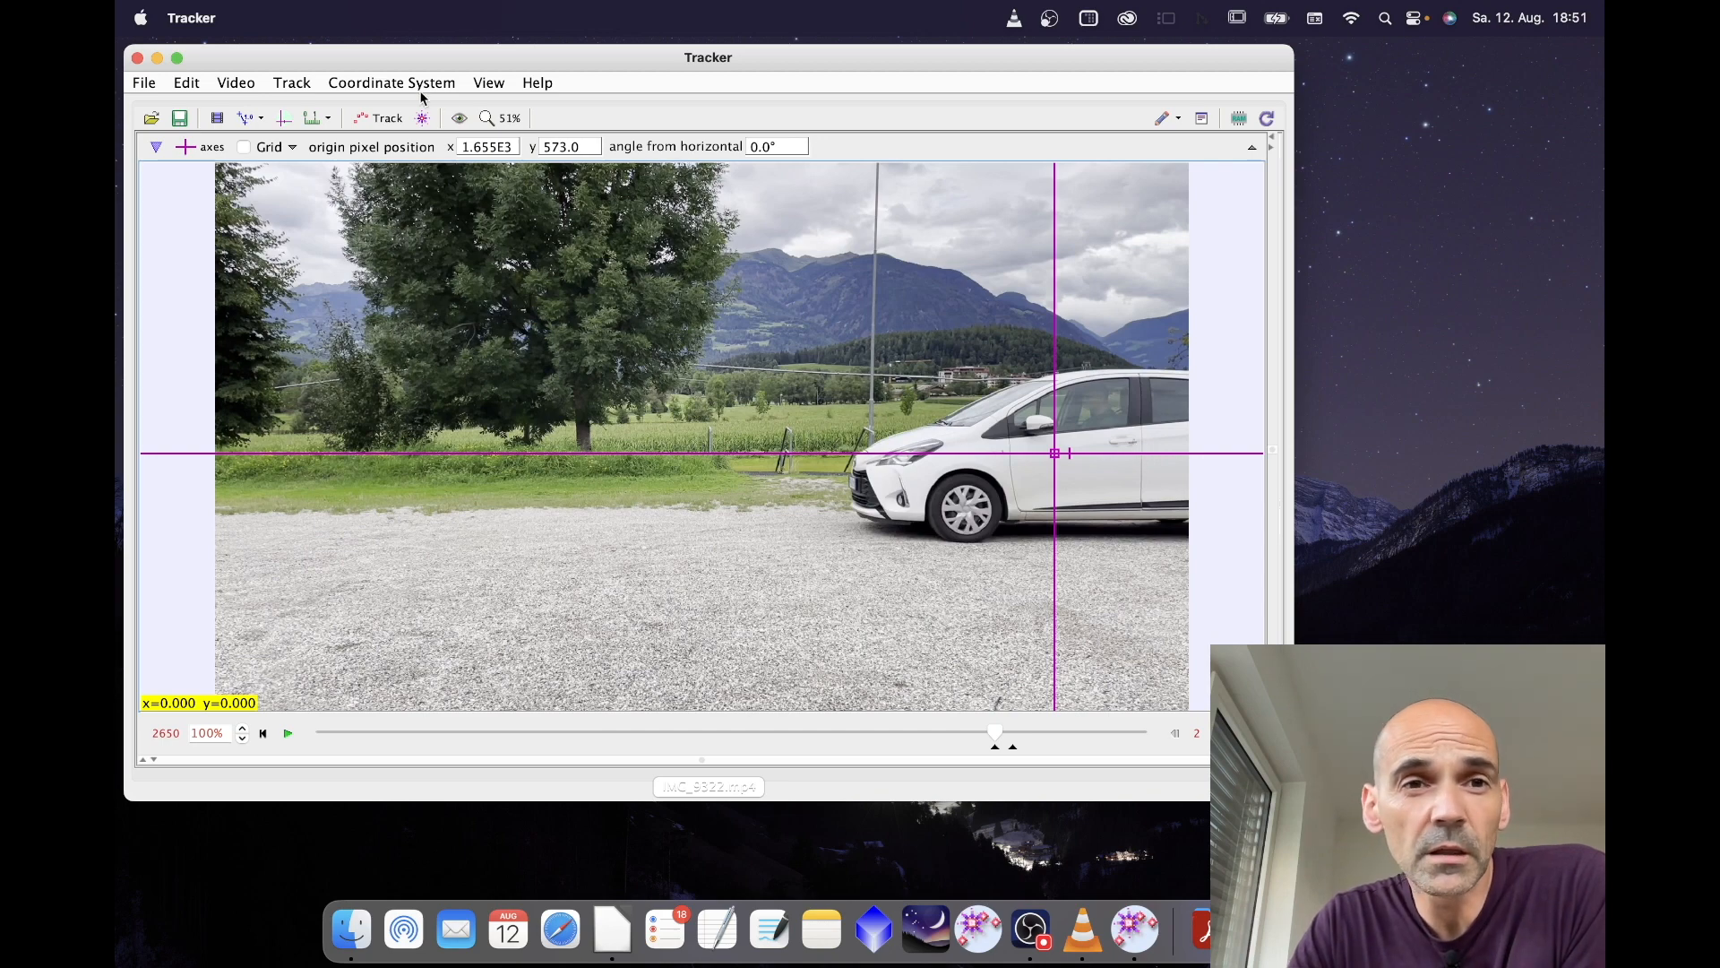
Move the axes' origin precisely onto the rear end of the front door handle.
{"action": "left_click", "coordinate": [499, 117]}
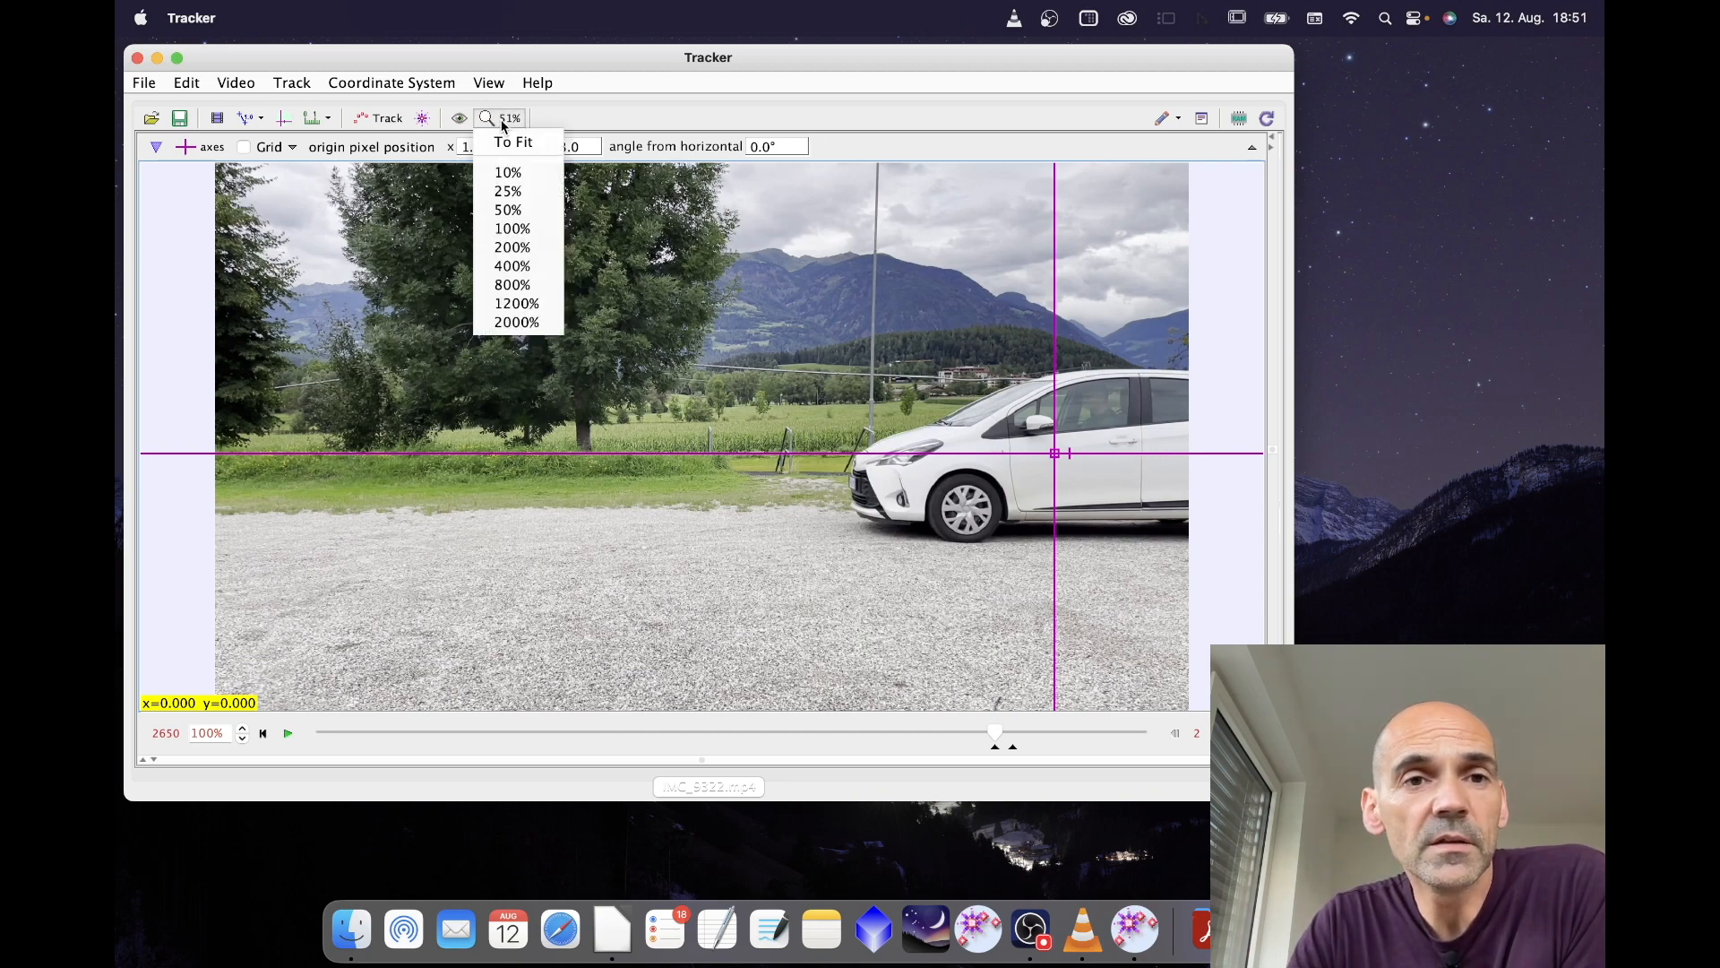
{"action": "left_click", "coordinate": [511, 228]}
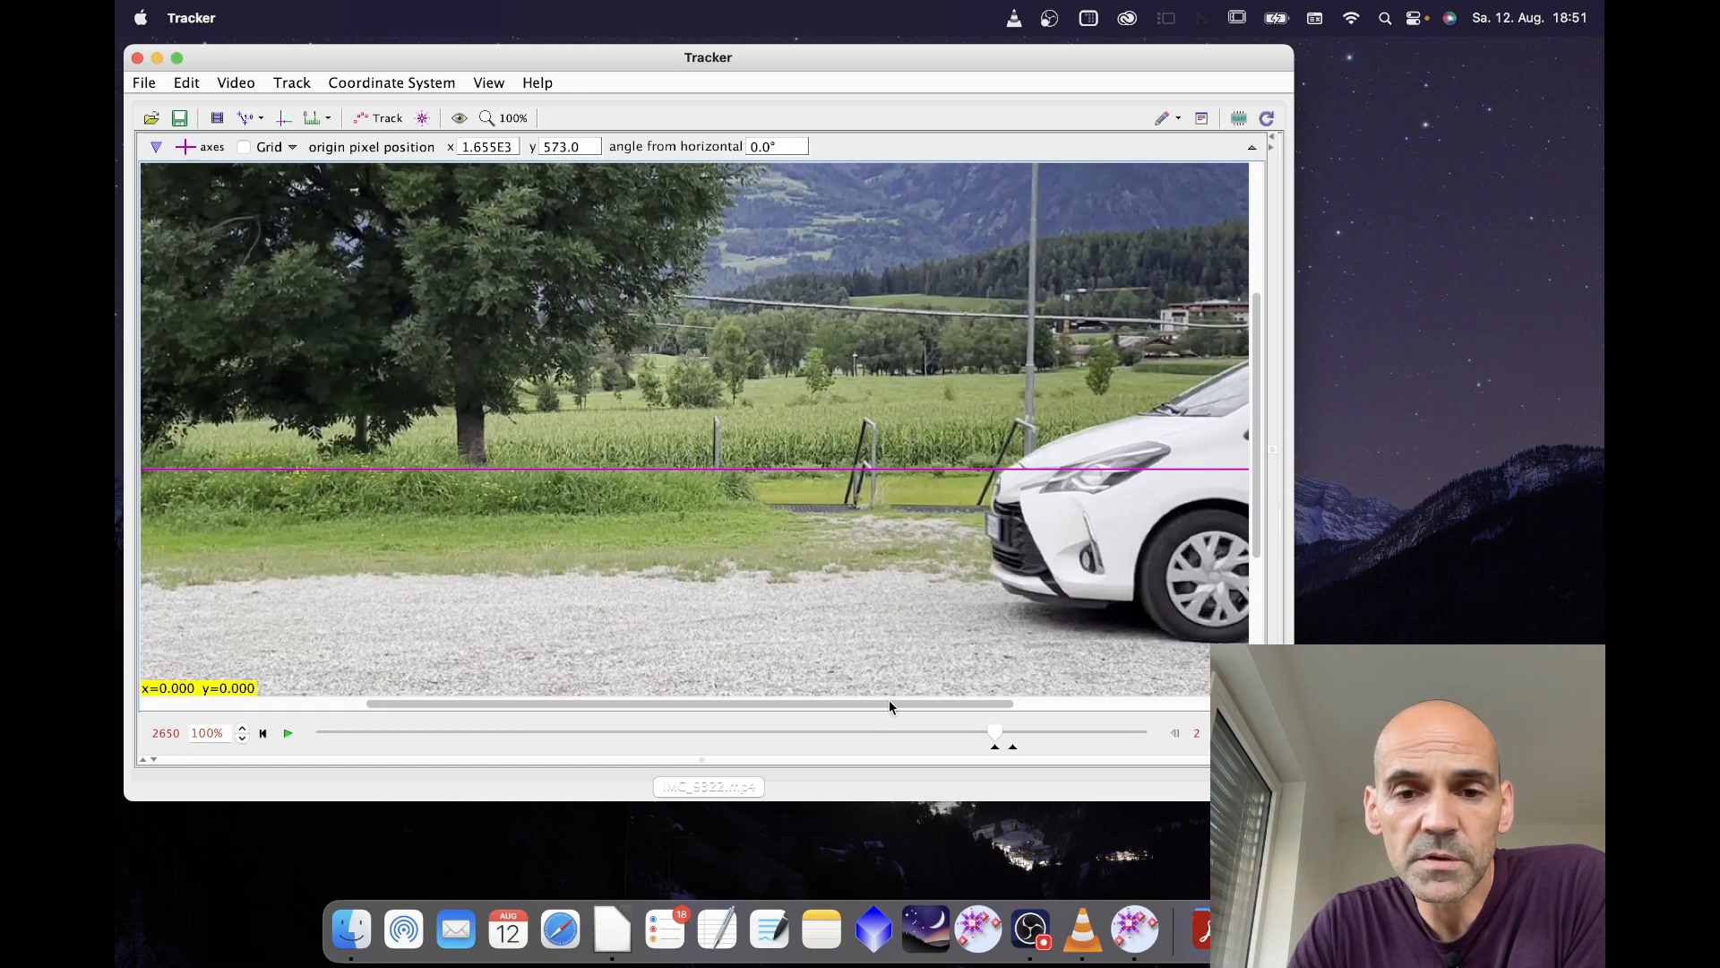
{"action": "left_click_drag", "start_coordinate": [889, 706], "coordinate": [1158, 701]}
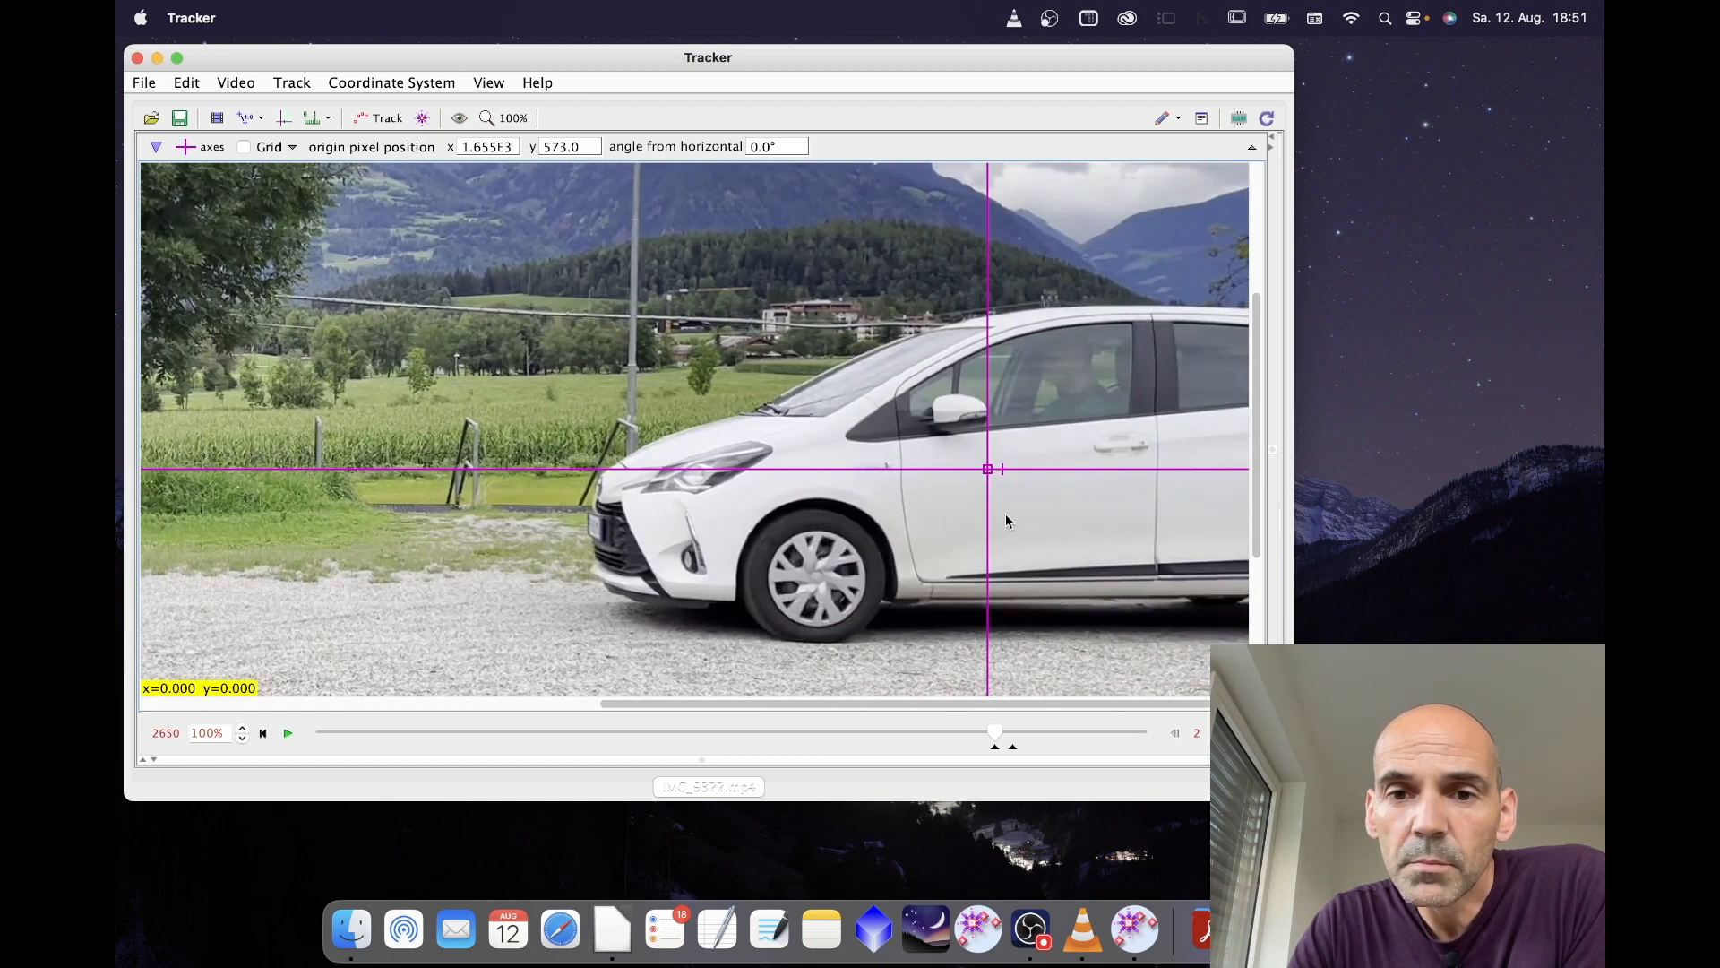
{"action": "left_click_drag", "start_coordinate": [992, 477], "coordinate": [1144, 448]}
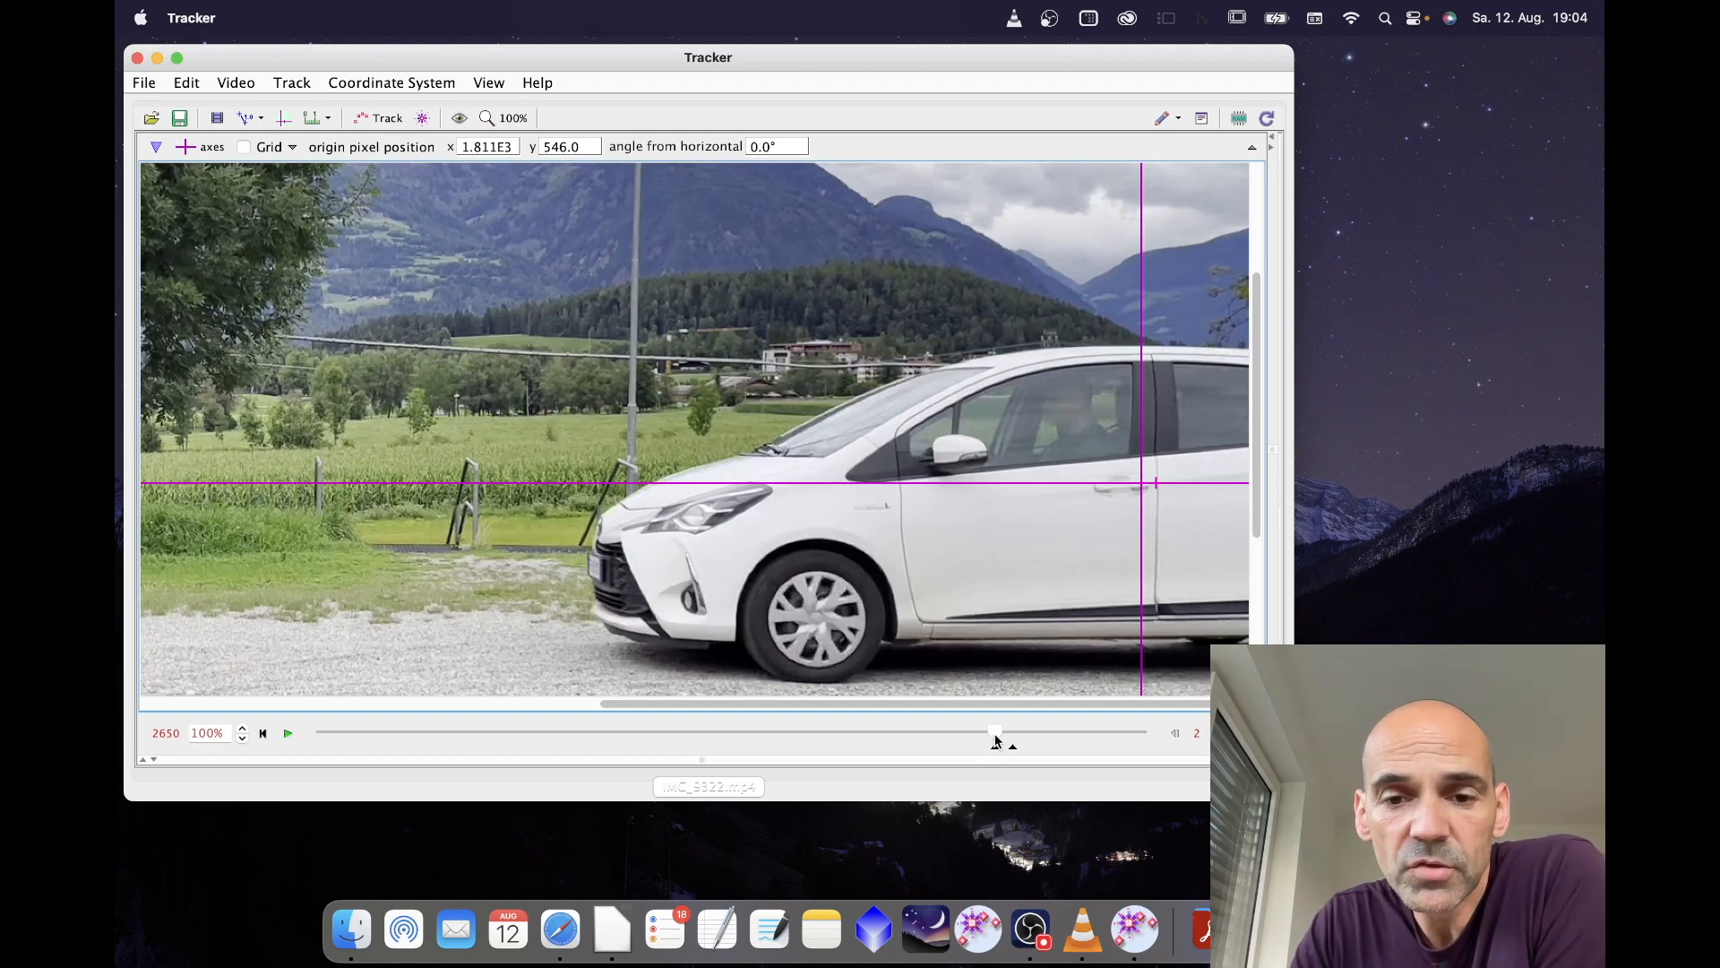
Go to the clip's last frame, 2720, and try to tilt the x-axis to match the car's front door handle.
{"action": "left_click_drag", "start_coordinate": [997, 734], "coordinate": [1024, 732]}
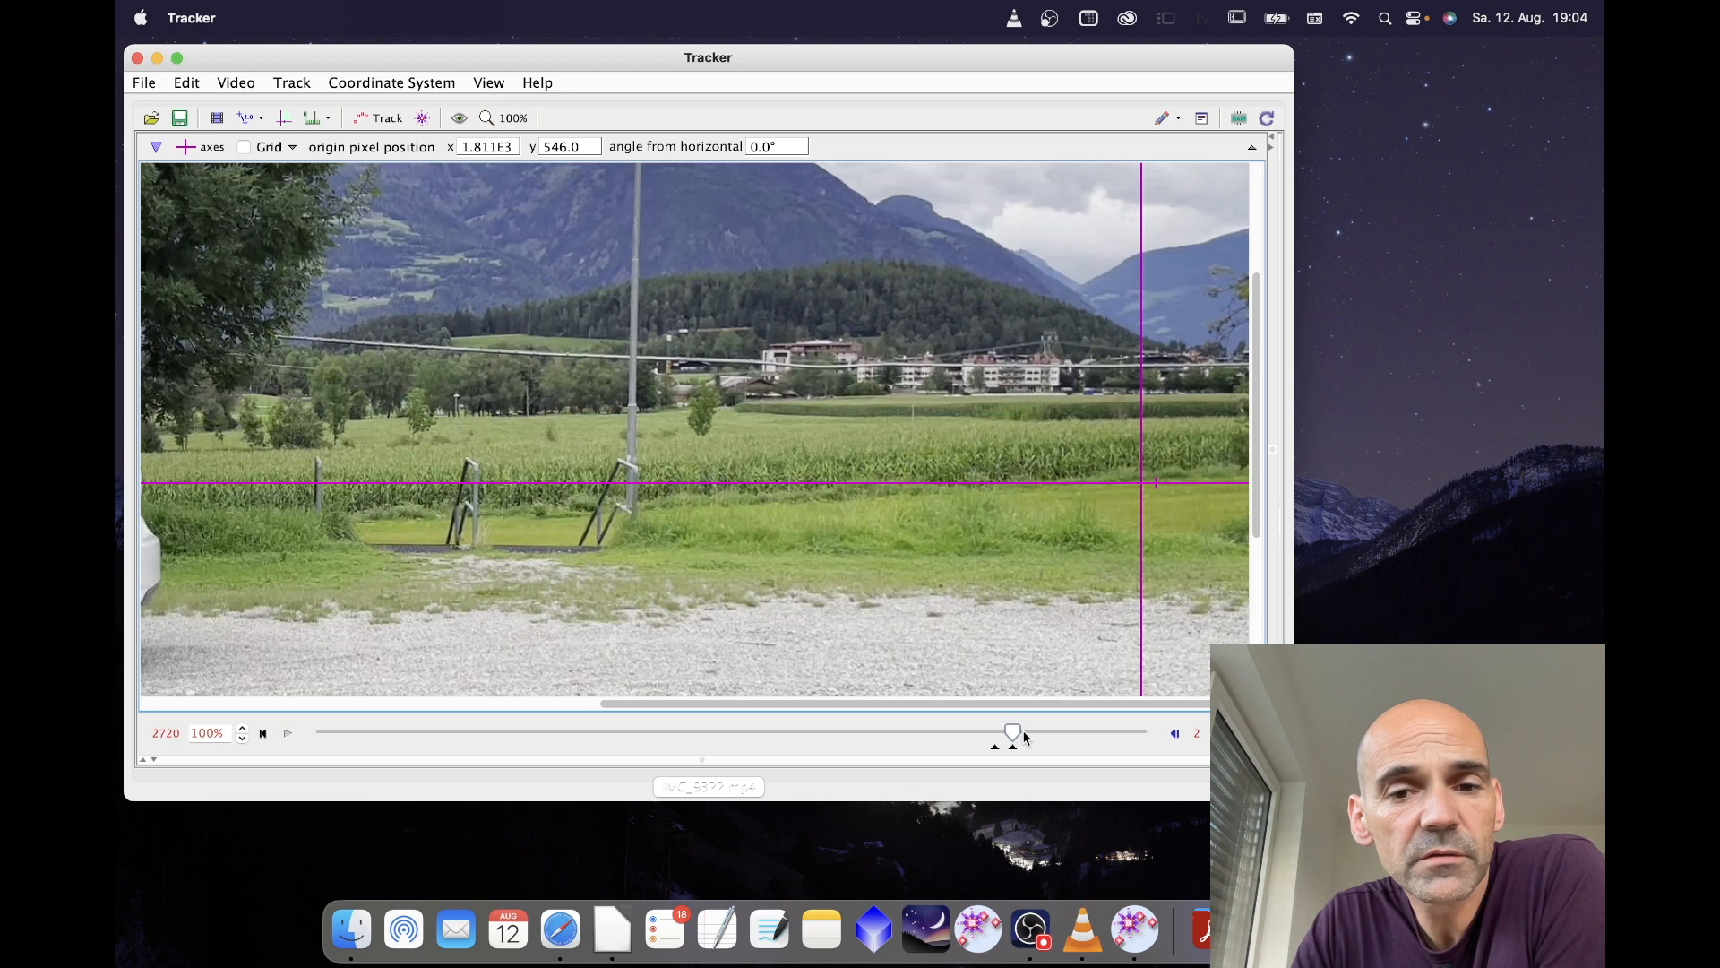
{"action": "left_click_drag", "start_coordinate": [1031, 704], "coordinate": [494, 709]}
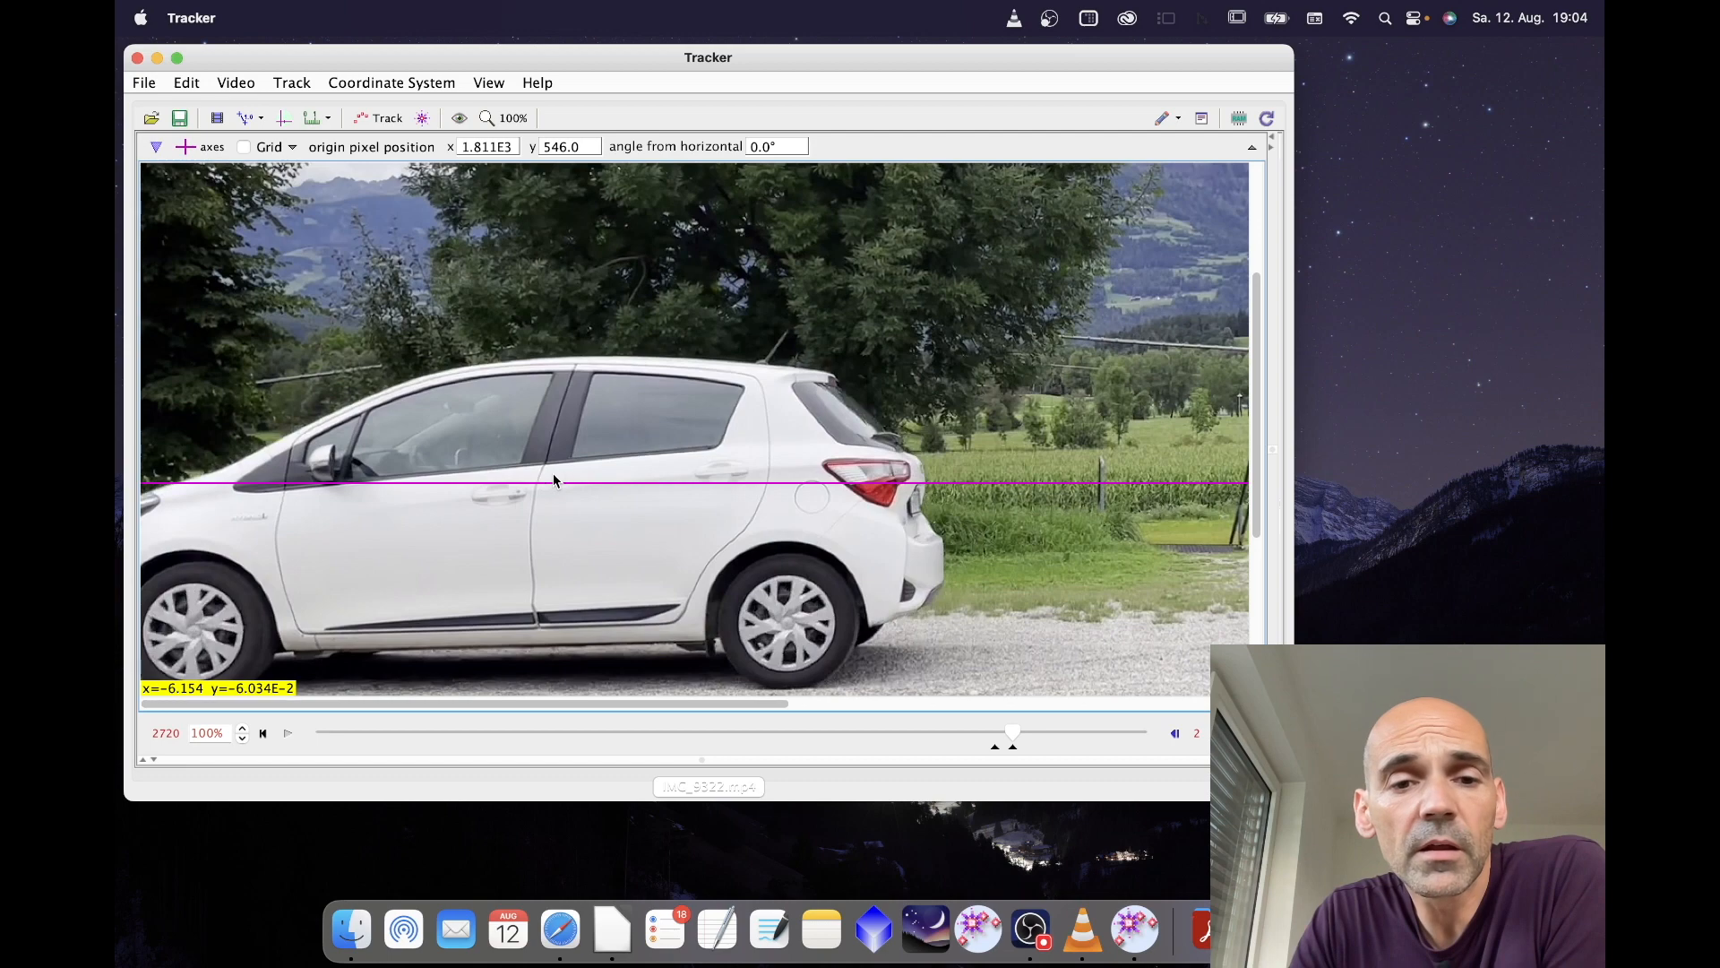
{"action": "left_click_drag", "start_coordinate": [605, 702], "coordinate": [1172, 714]}
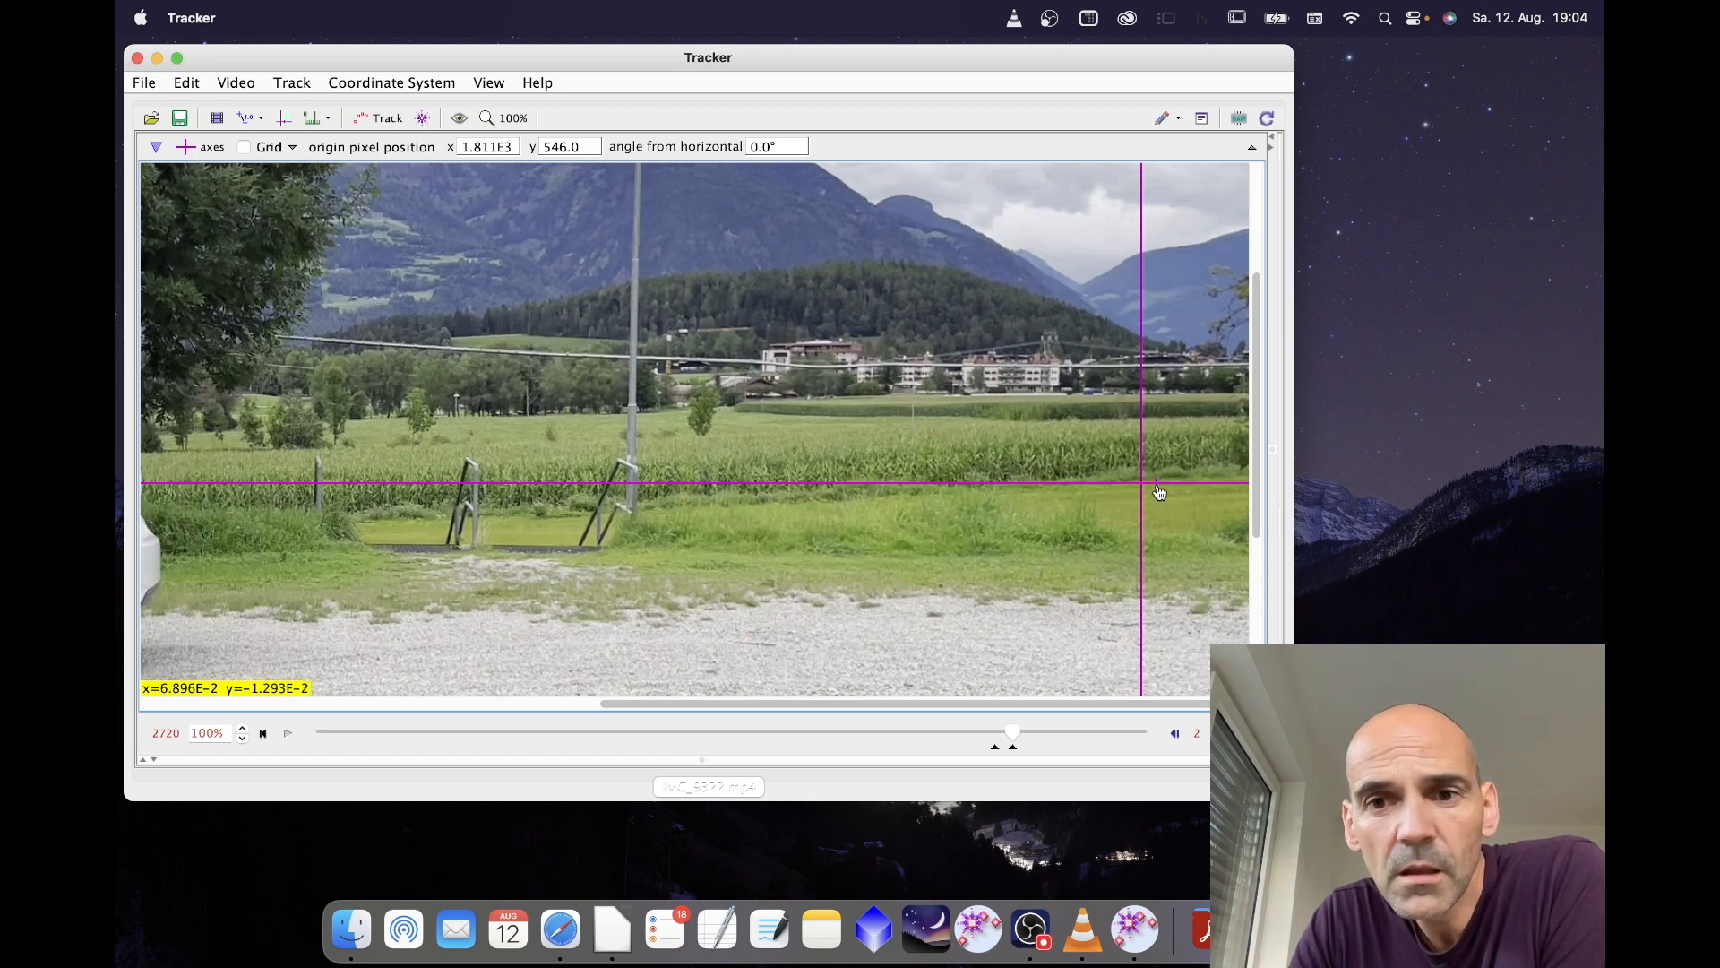
{"action": "mouse_move", "coordinate": [1159, 492]}
{"action": "left_mouse_down"}
{"action": "mouse_move", "coordinate": [1121, 458]}
{"action": "mouse_move", "coordinate": [1108, 481]}
{"action": "mouse_move", "coordinate": [1119, 460]}
{"action": "mouse_move", "coordinate": [1160, 487]}
{"action": "left_mouse_up"}
{"action": "left_click_drag", "start_coordinate": [1157, 483], "coordinate": [1157, 482]}
{"action": "left_click_drag", "start_coordinate": [862, 697], "coordinate": [389, 728]}
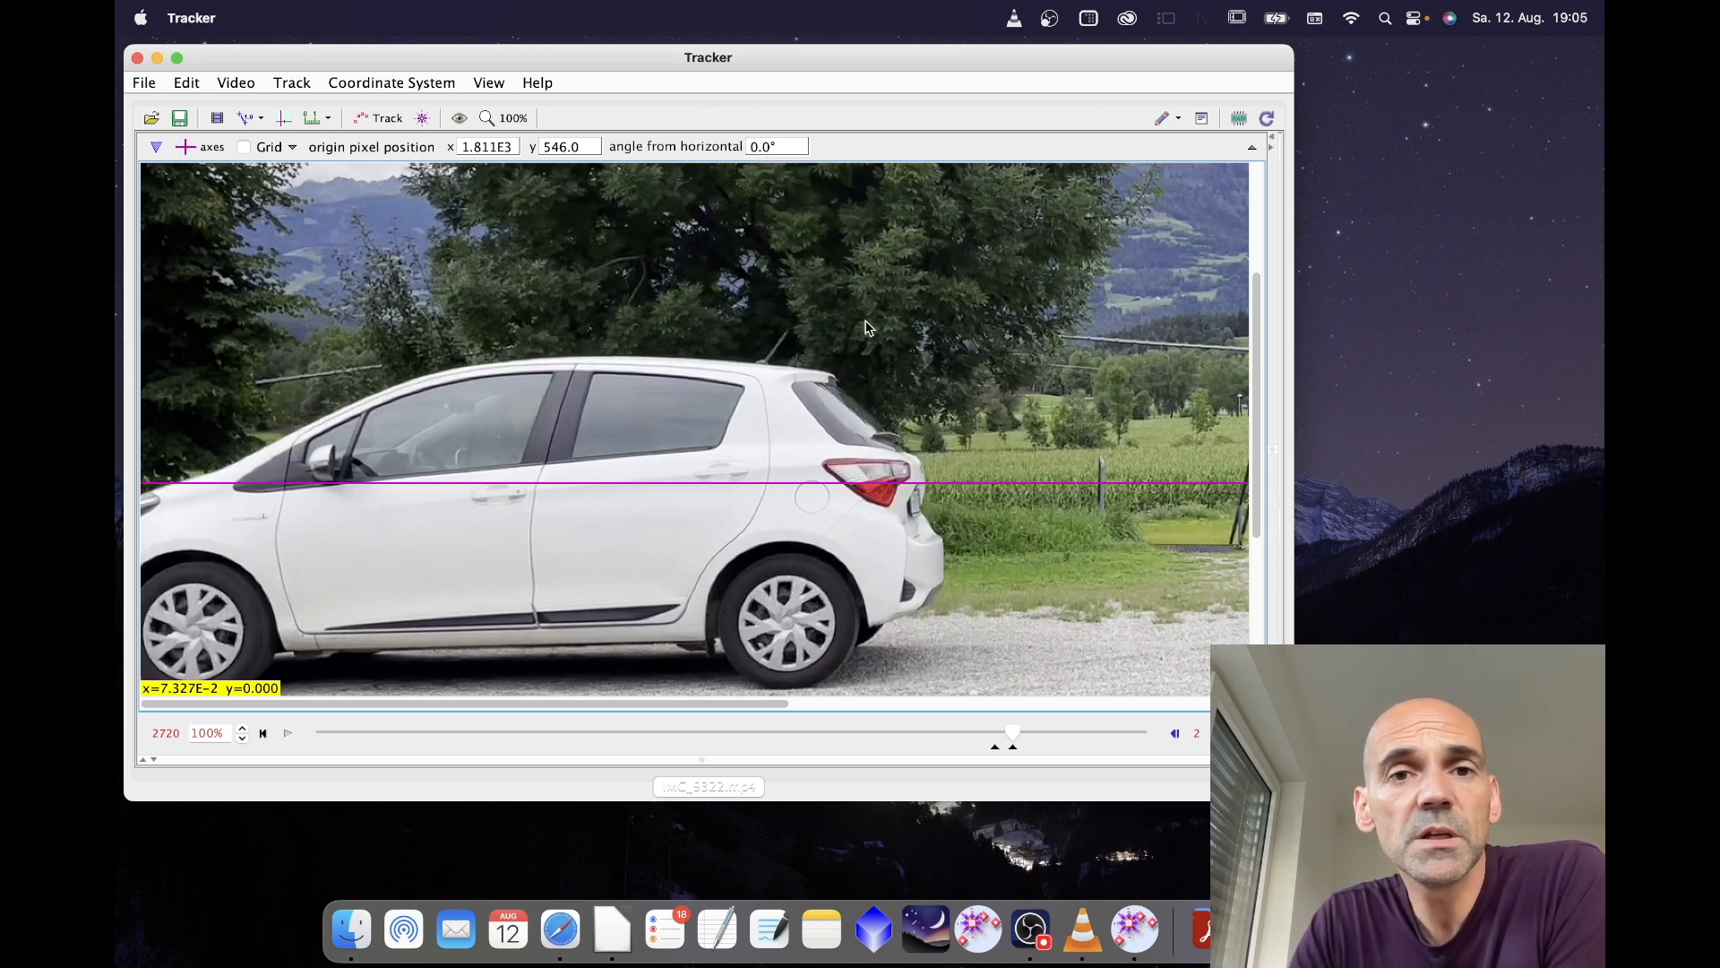
Try angles of 1.0° and 0.5° from horizontal for the coordinate axes.
{"action": "key", "text": "BackSpace"}
{"action": "type", "text": "1"}
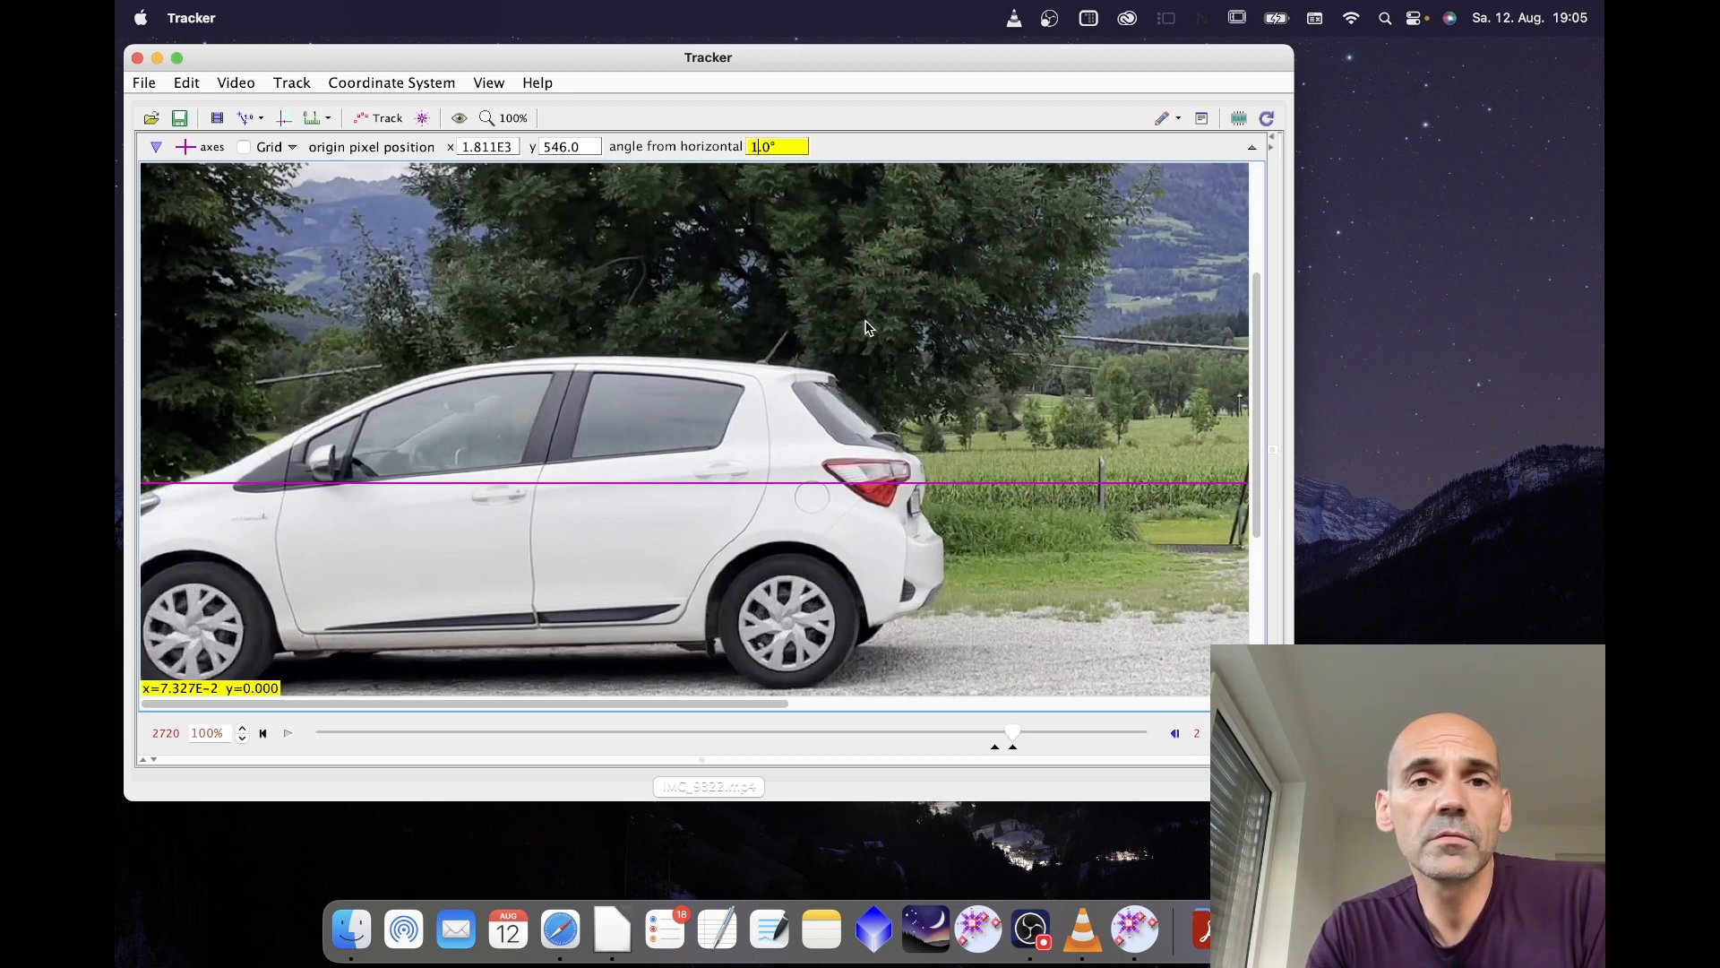
{"action": "key", "text": "Return"}
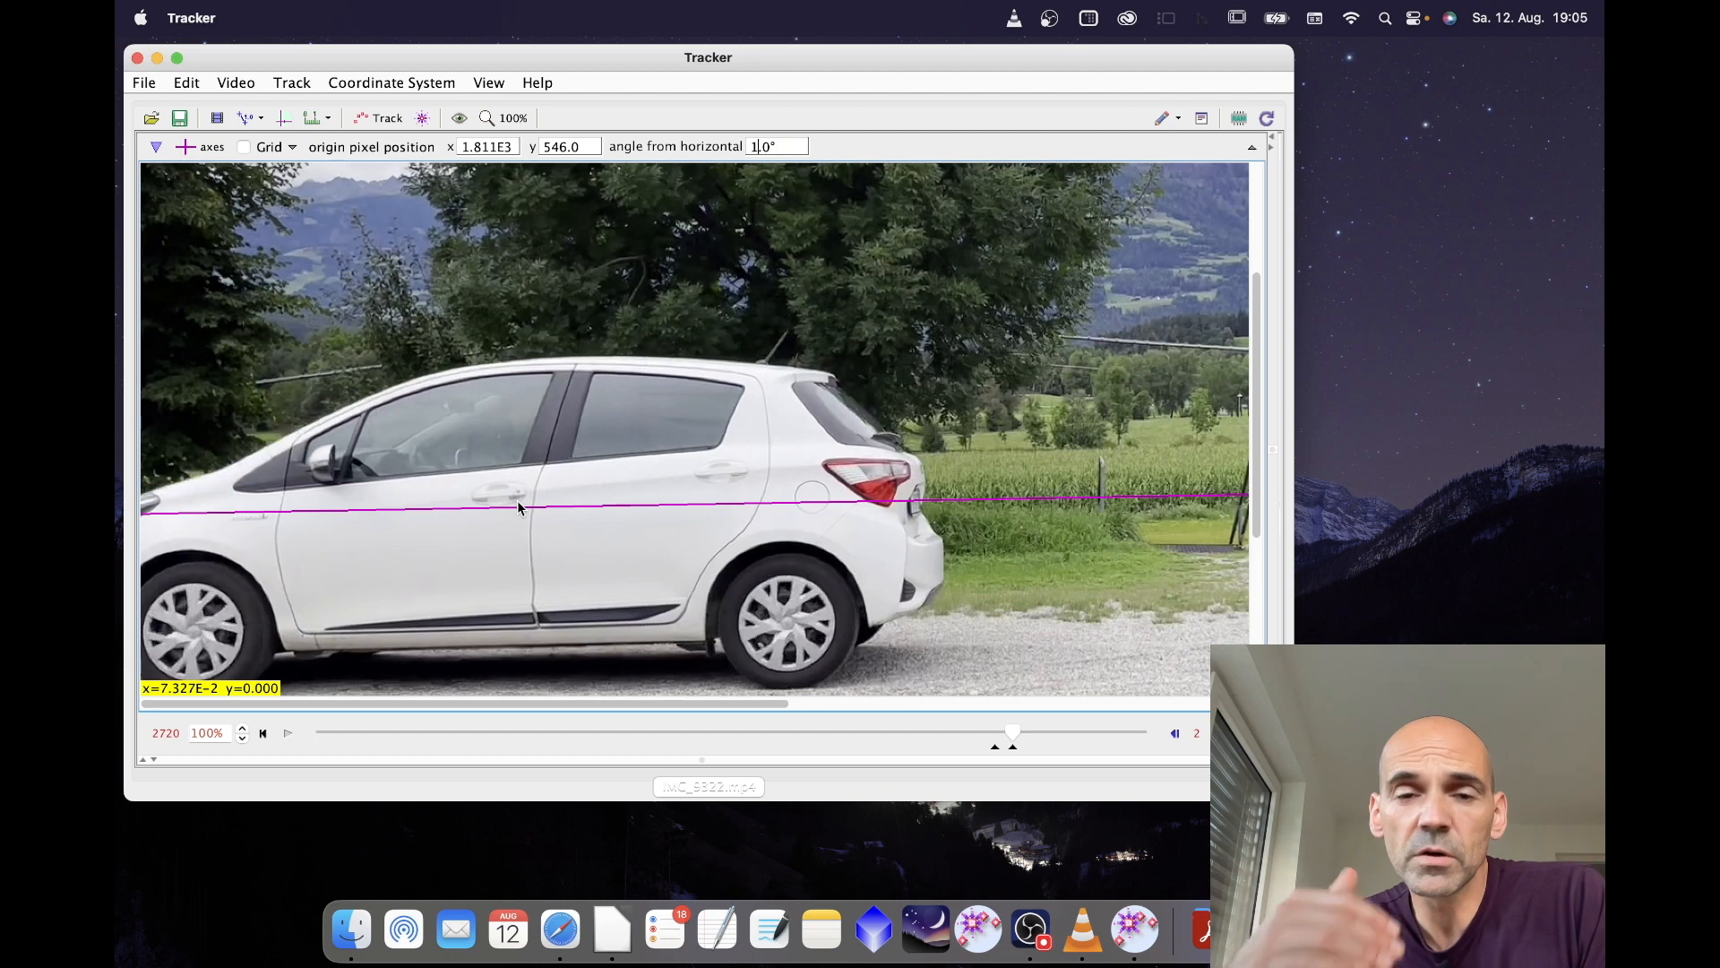
{"action": "key", "text": "BackSpace"}
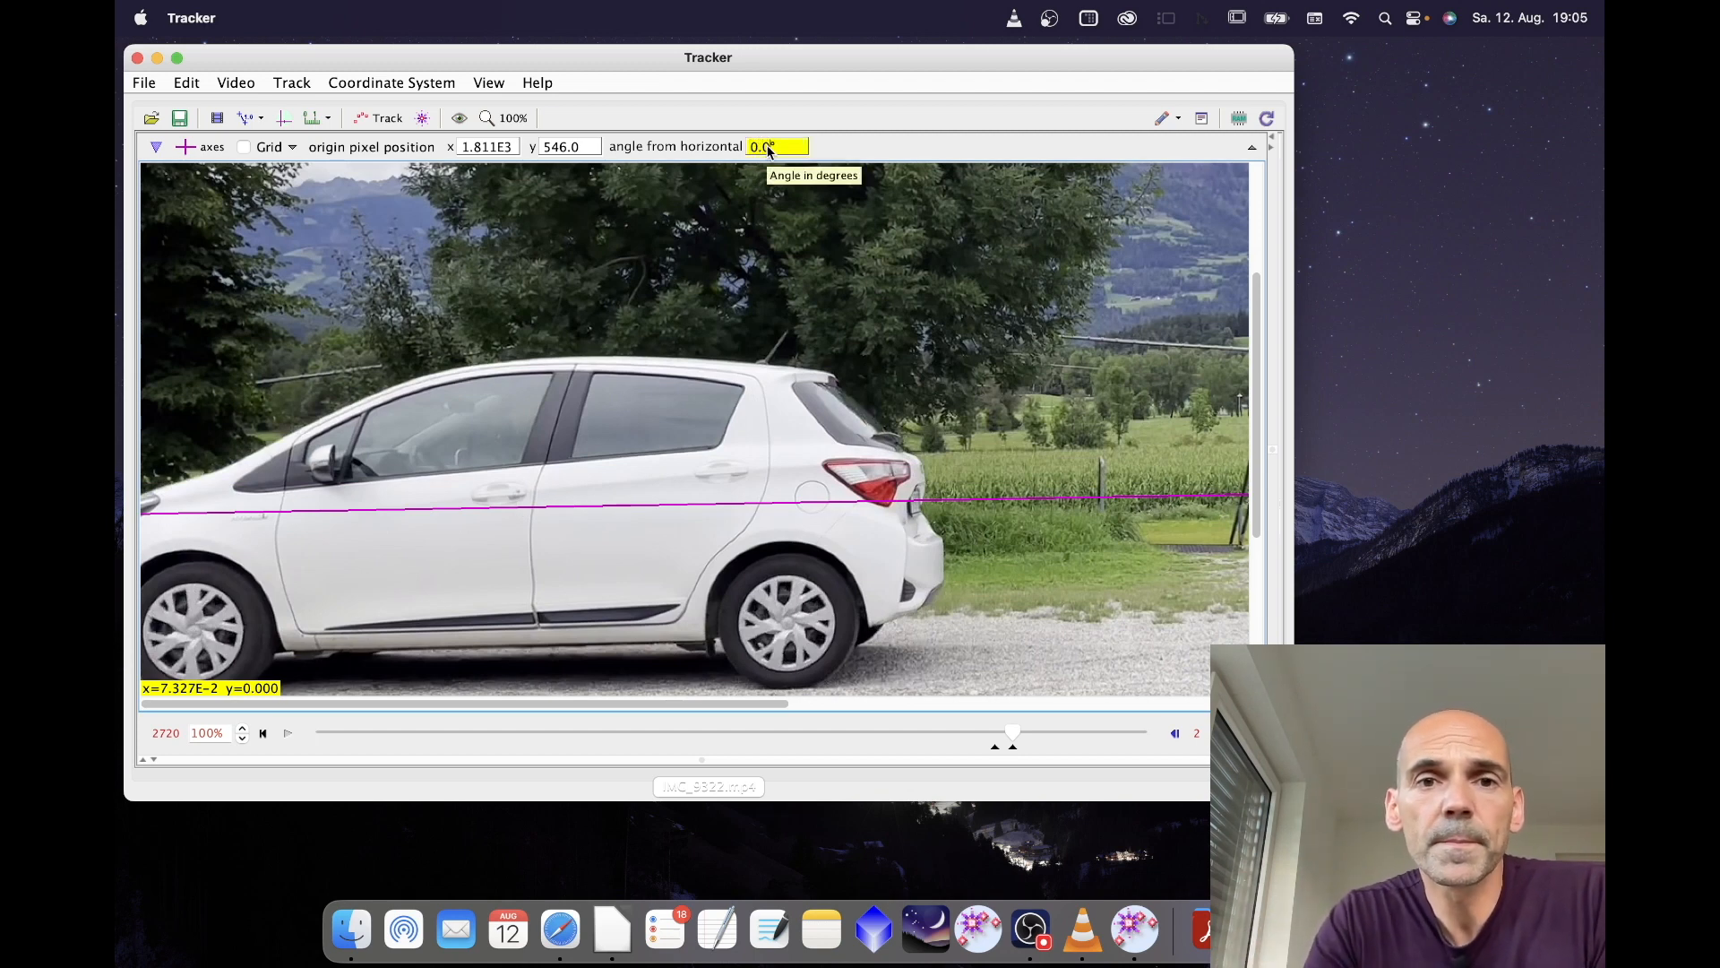
{"action": "key", "text": "BackSpace"}
{"action": "type", "text": "5"}
{"action": "key", "text": "Return"}
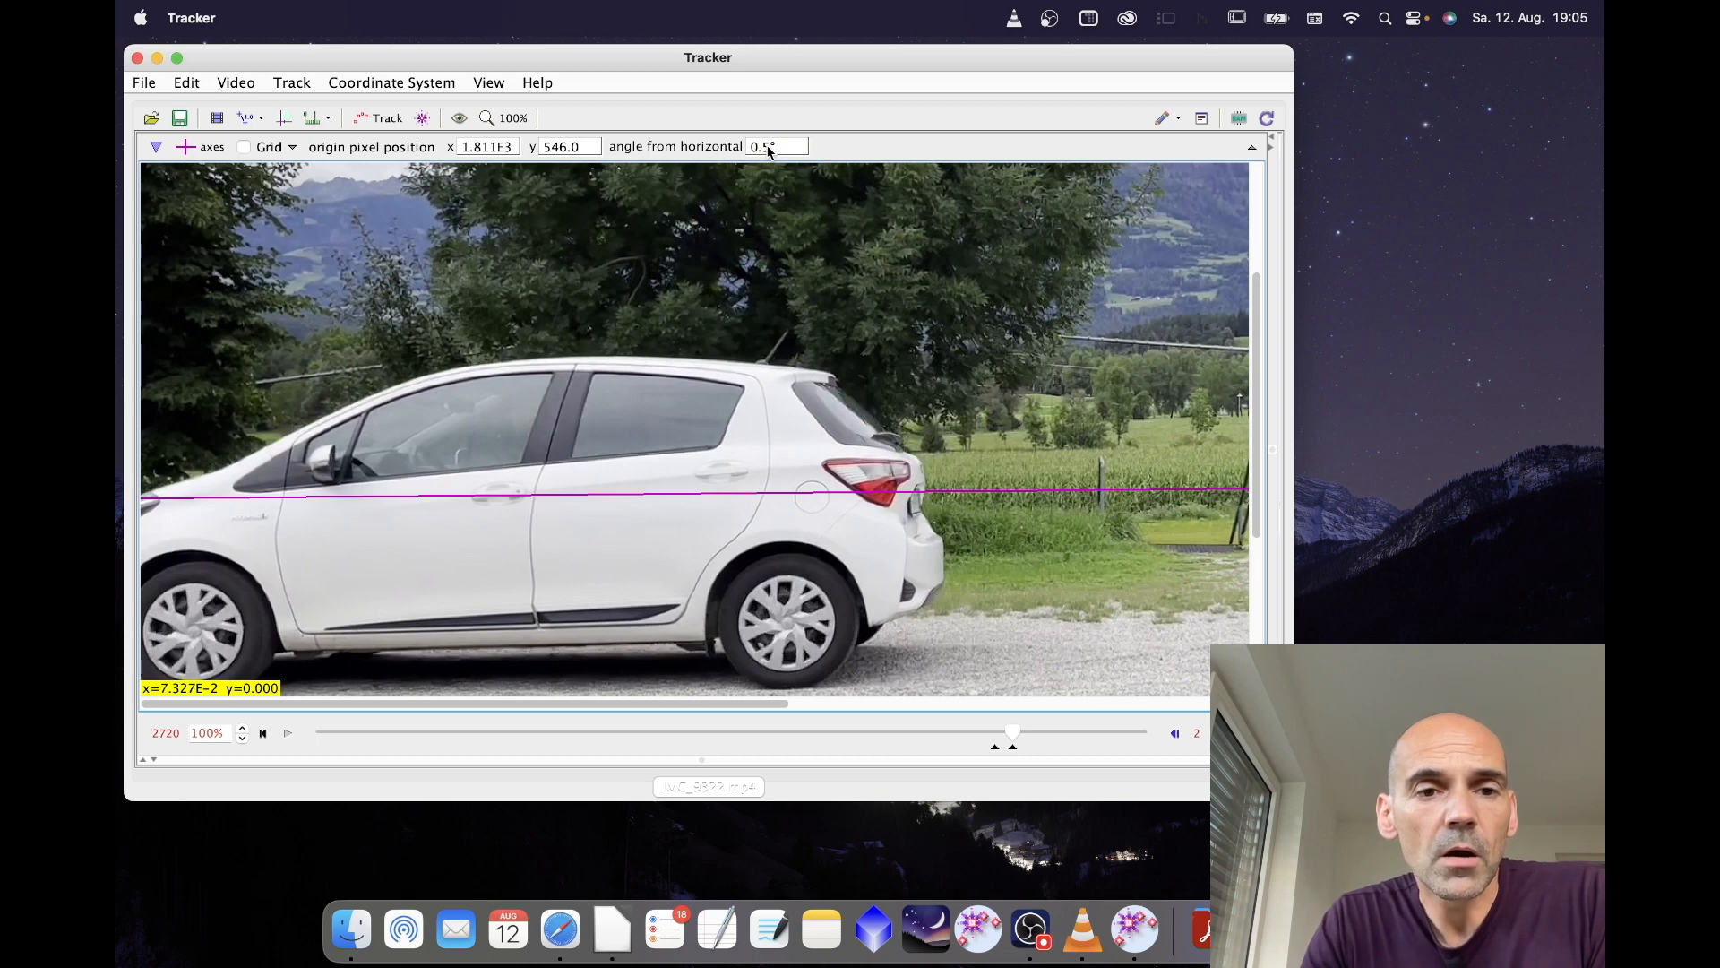
Set the coordinate axes' angle from horizontal to 0.4°.
{"action": "key", "text": "BackSpace"}
{"action": "type", "text": "4"}
{"action": "key", "text": "Return"}
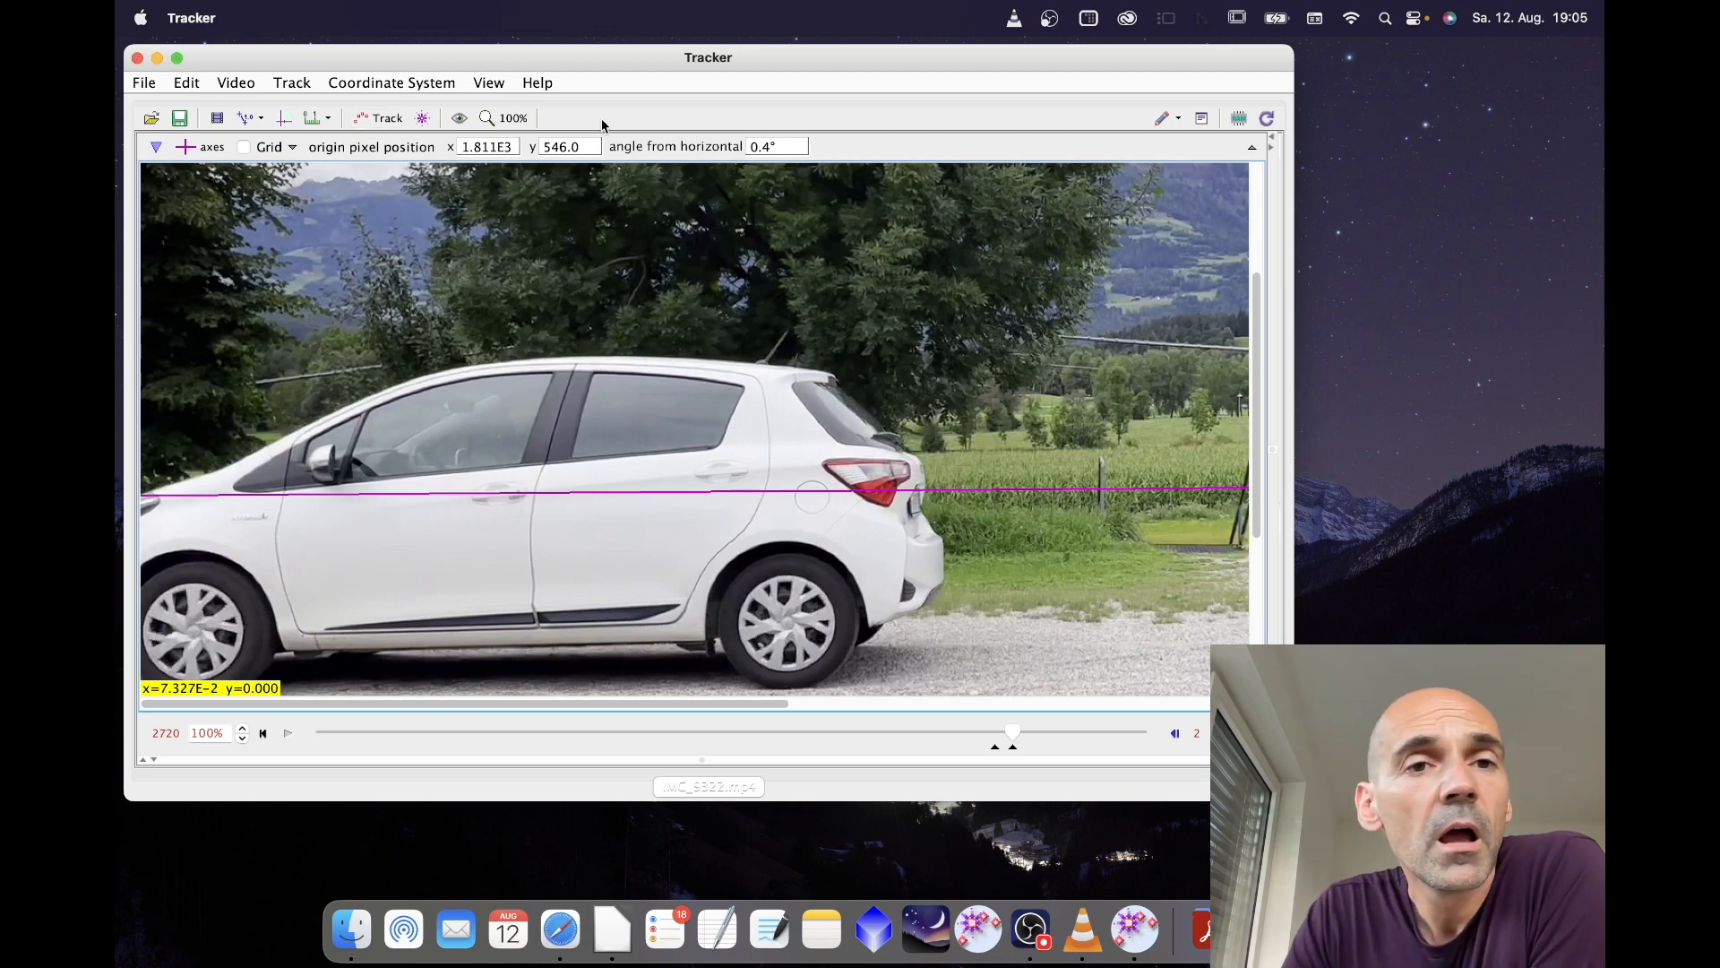
Replay the whole clip from its start frame to check the car against the tilted axes, and hide the axes.
{"action": "left_click", "coordinate": [513, 118]}
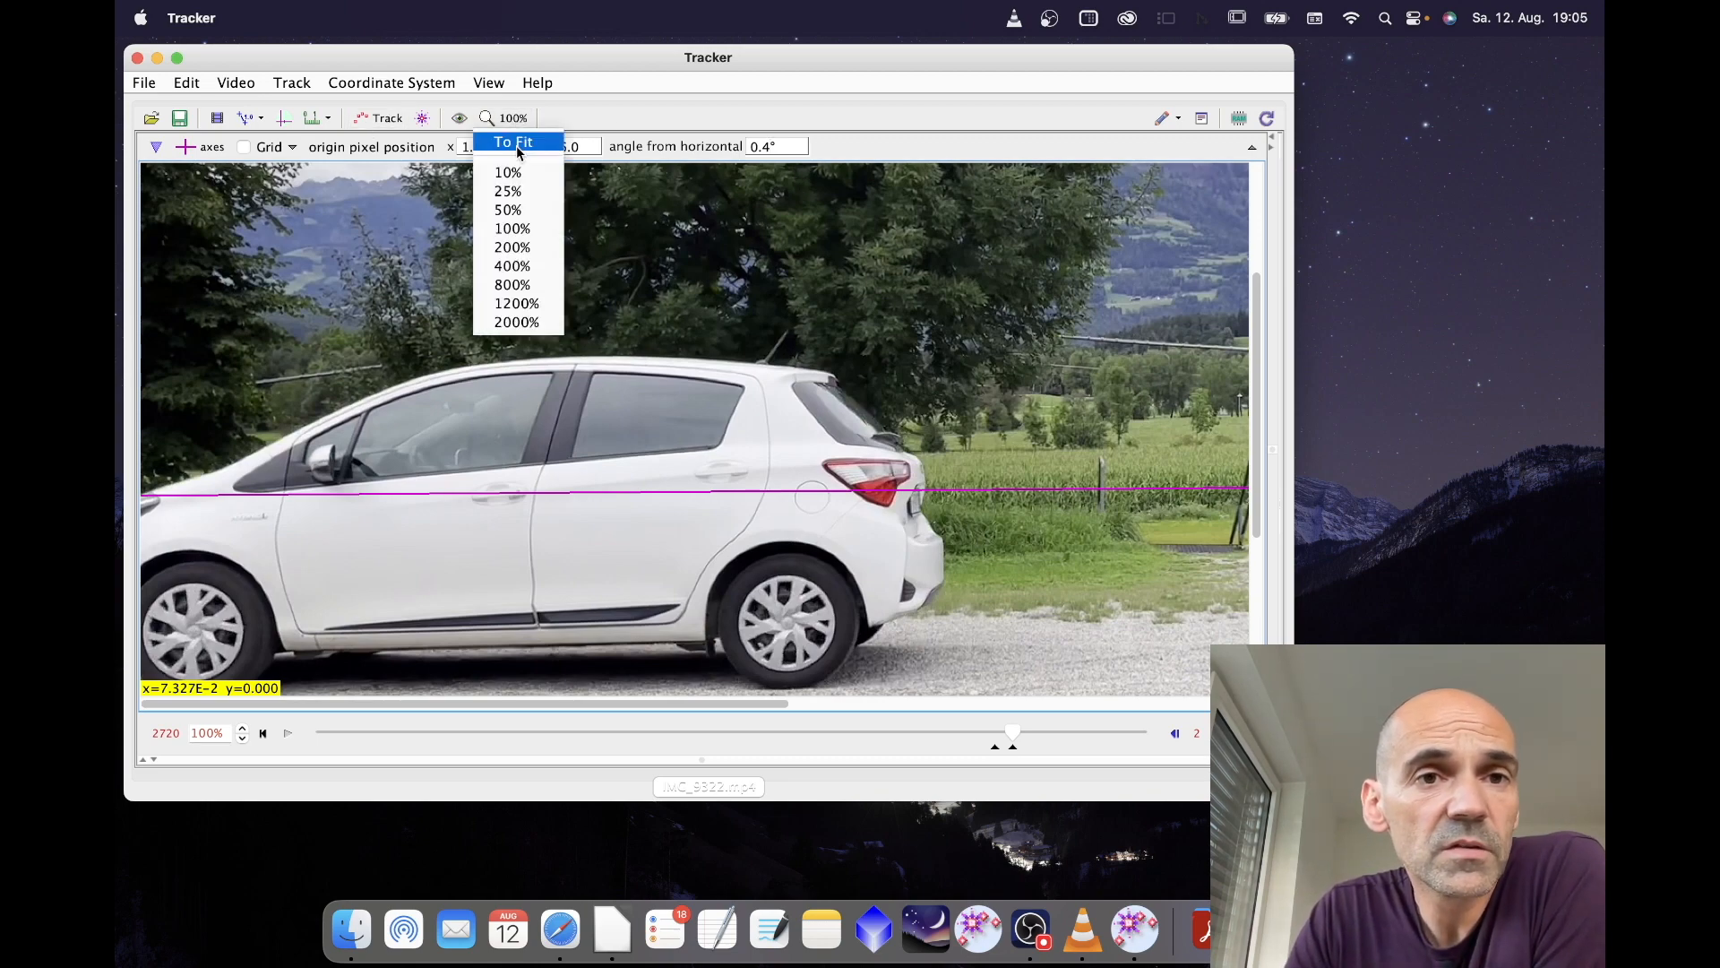
{"action": "left_click", "coordinate": [516, 142]}
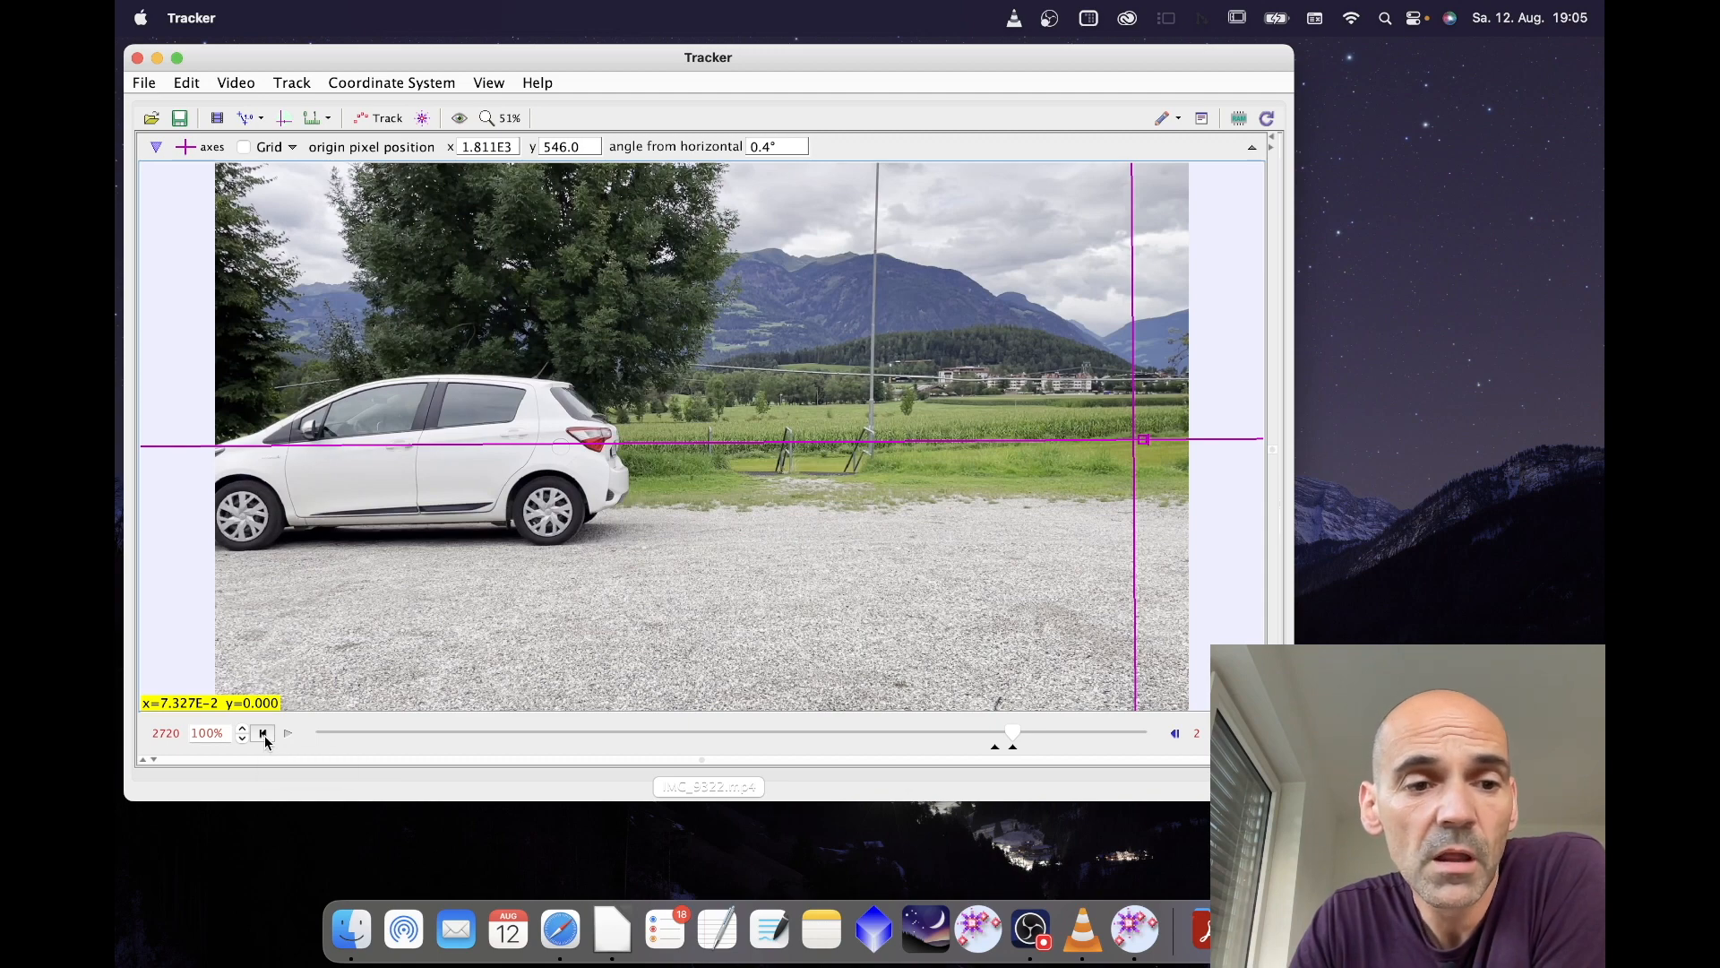
{"action": "left_click", "coordinate": [265, 735]}
{"action": "left_click", "coordinate": [287, 736]}
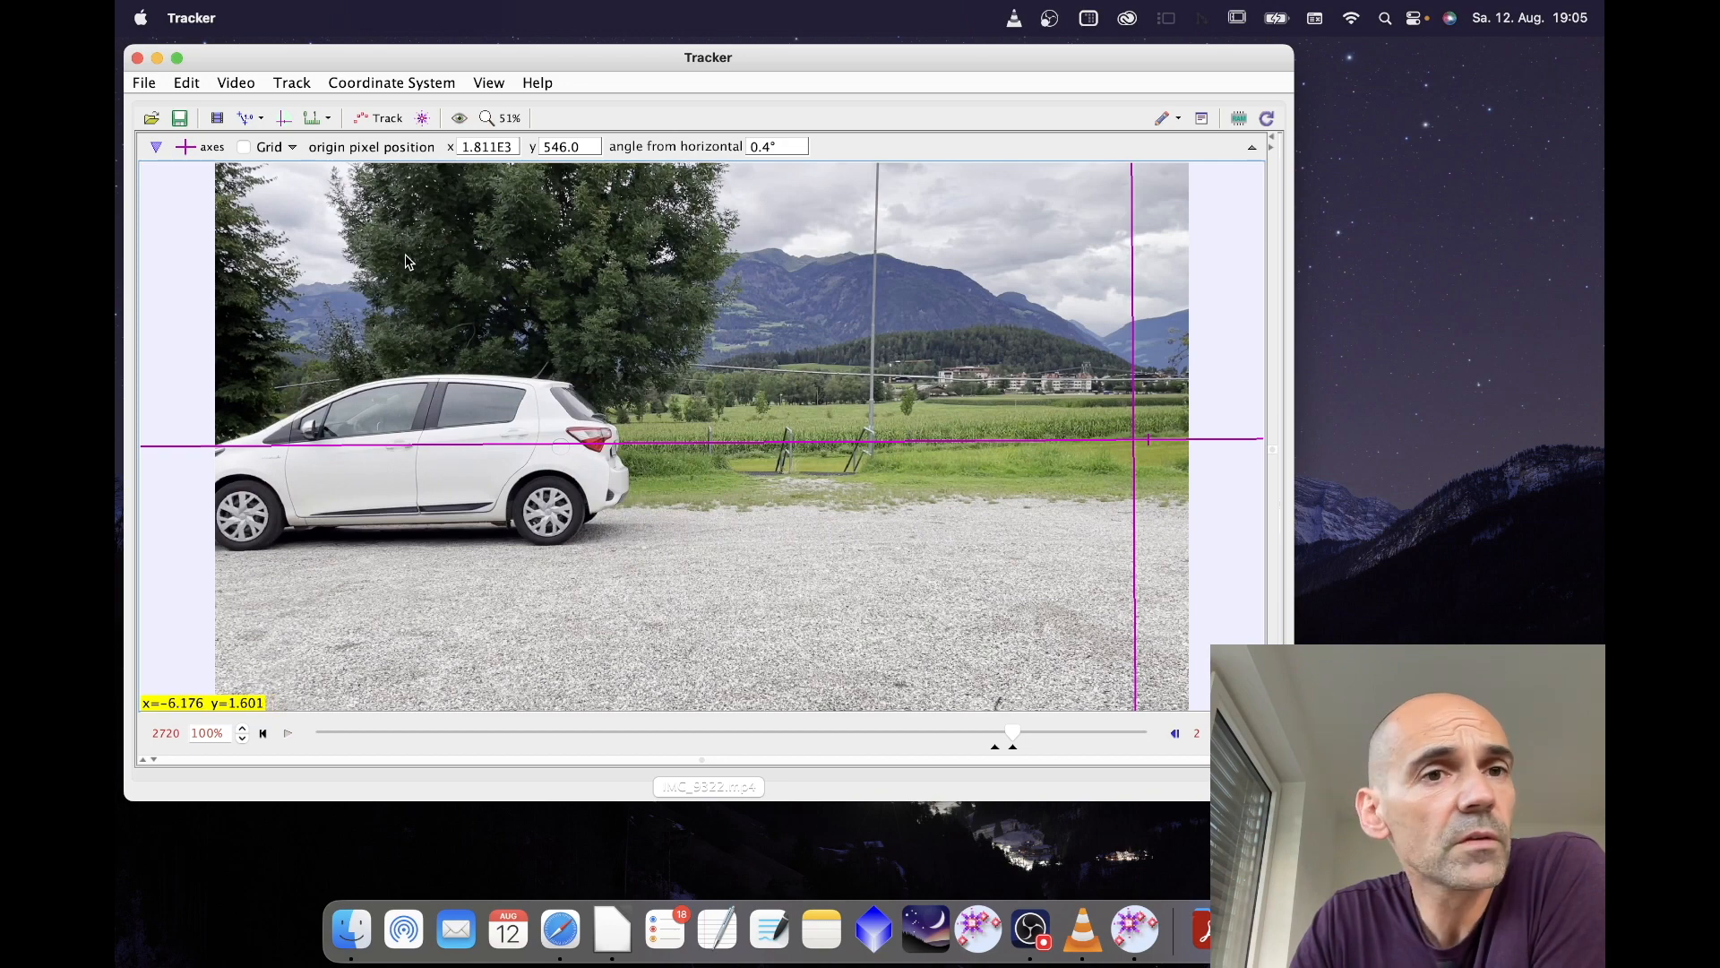
{"action": "left_click", "coordinate": [285, 120]}
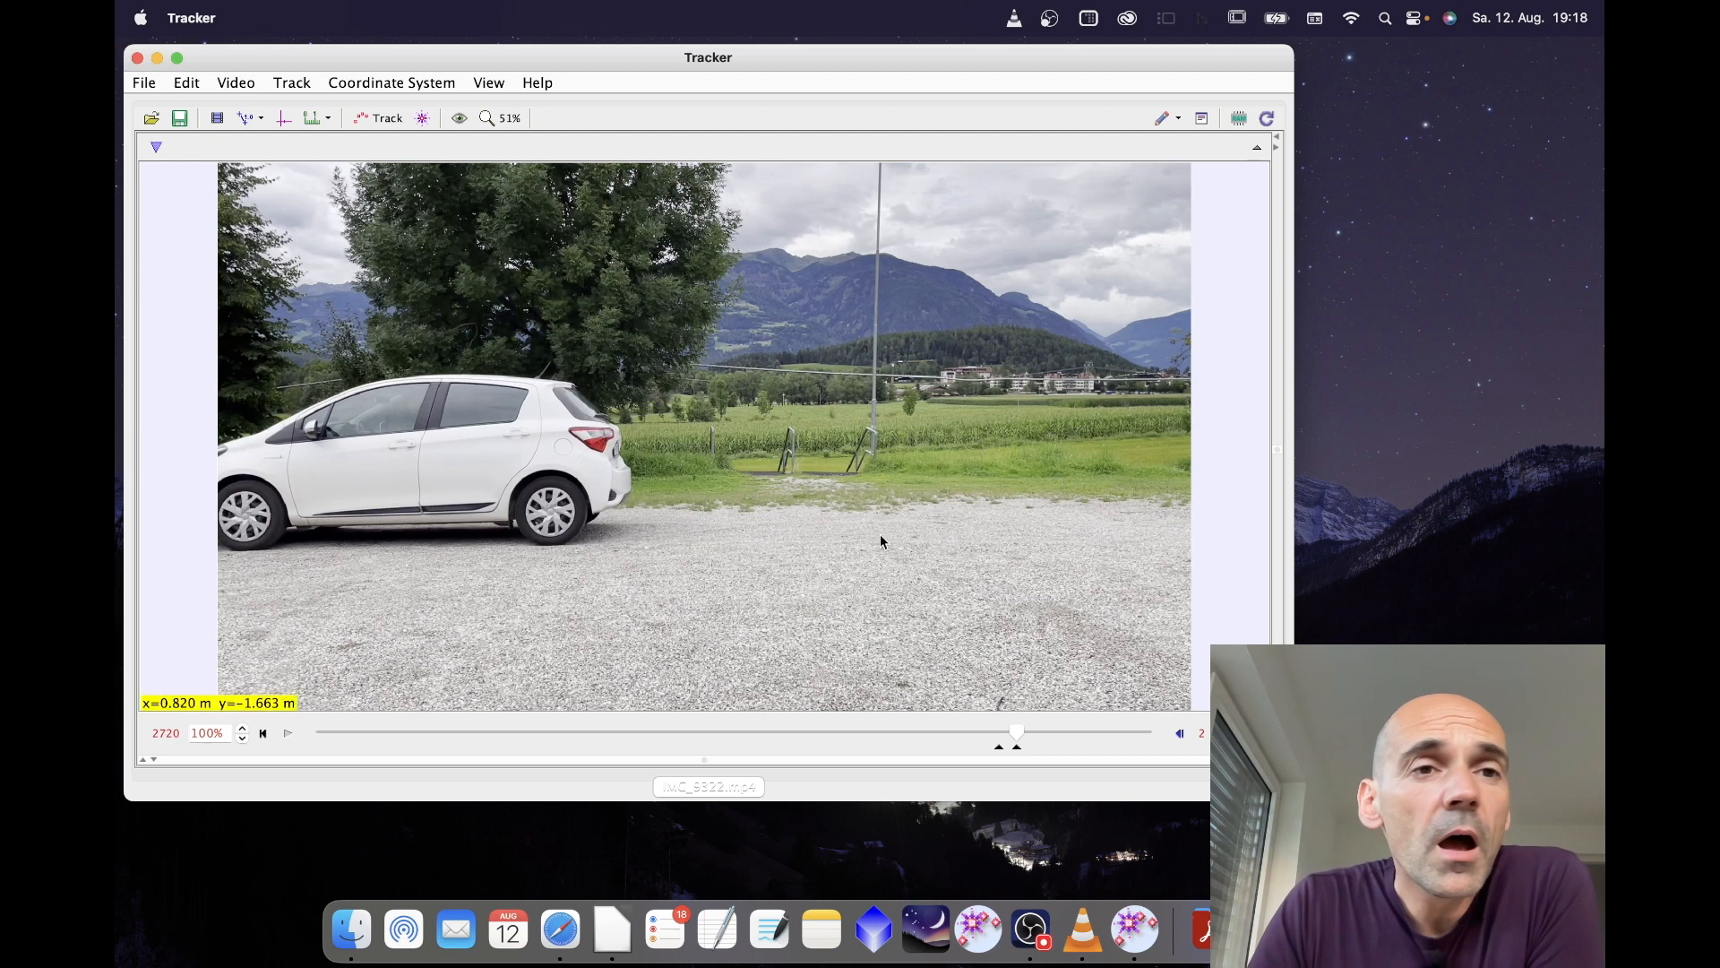
Create a new point mass track for the car.
{"action": "left_click", "coordinate": [376, 121]}
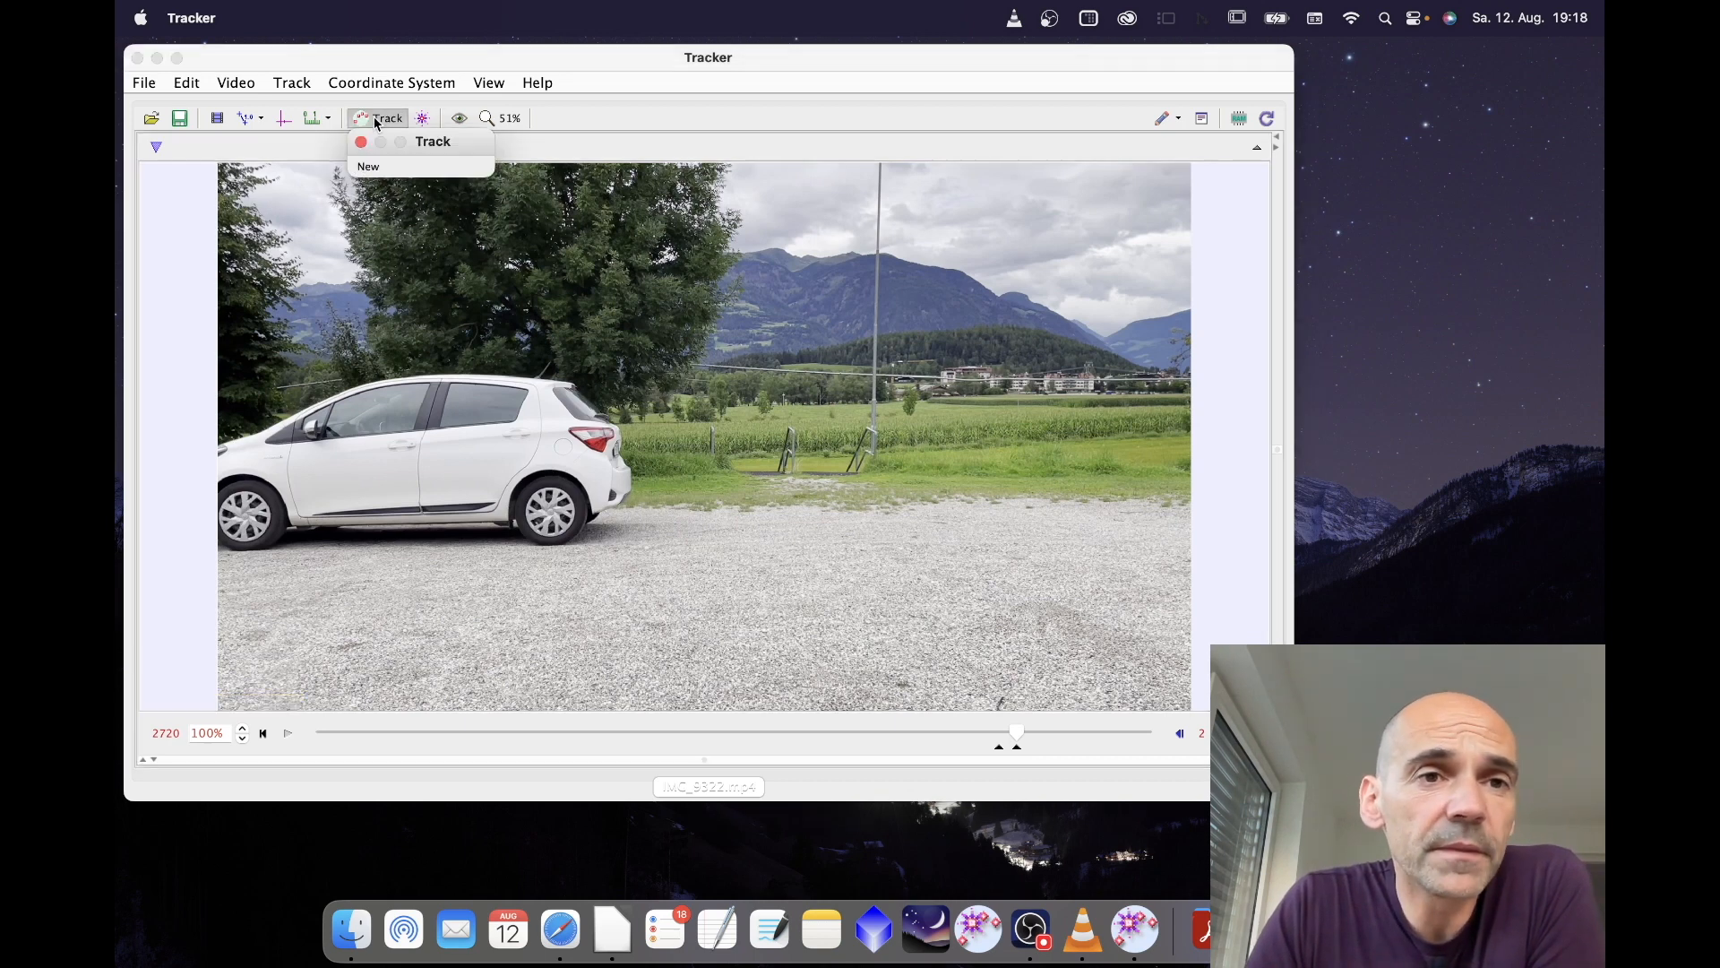
{"action": "left_click", "coordinate": [365, 167]}
{"action": "left_click", "coordinate": [369, 167]}
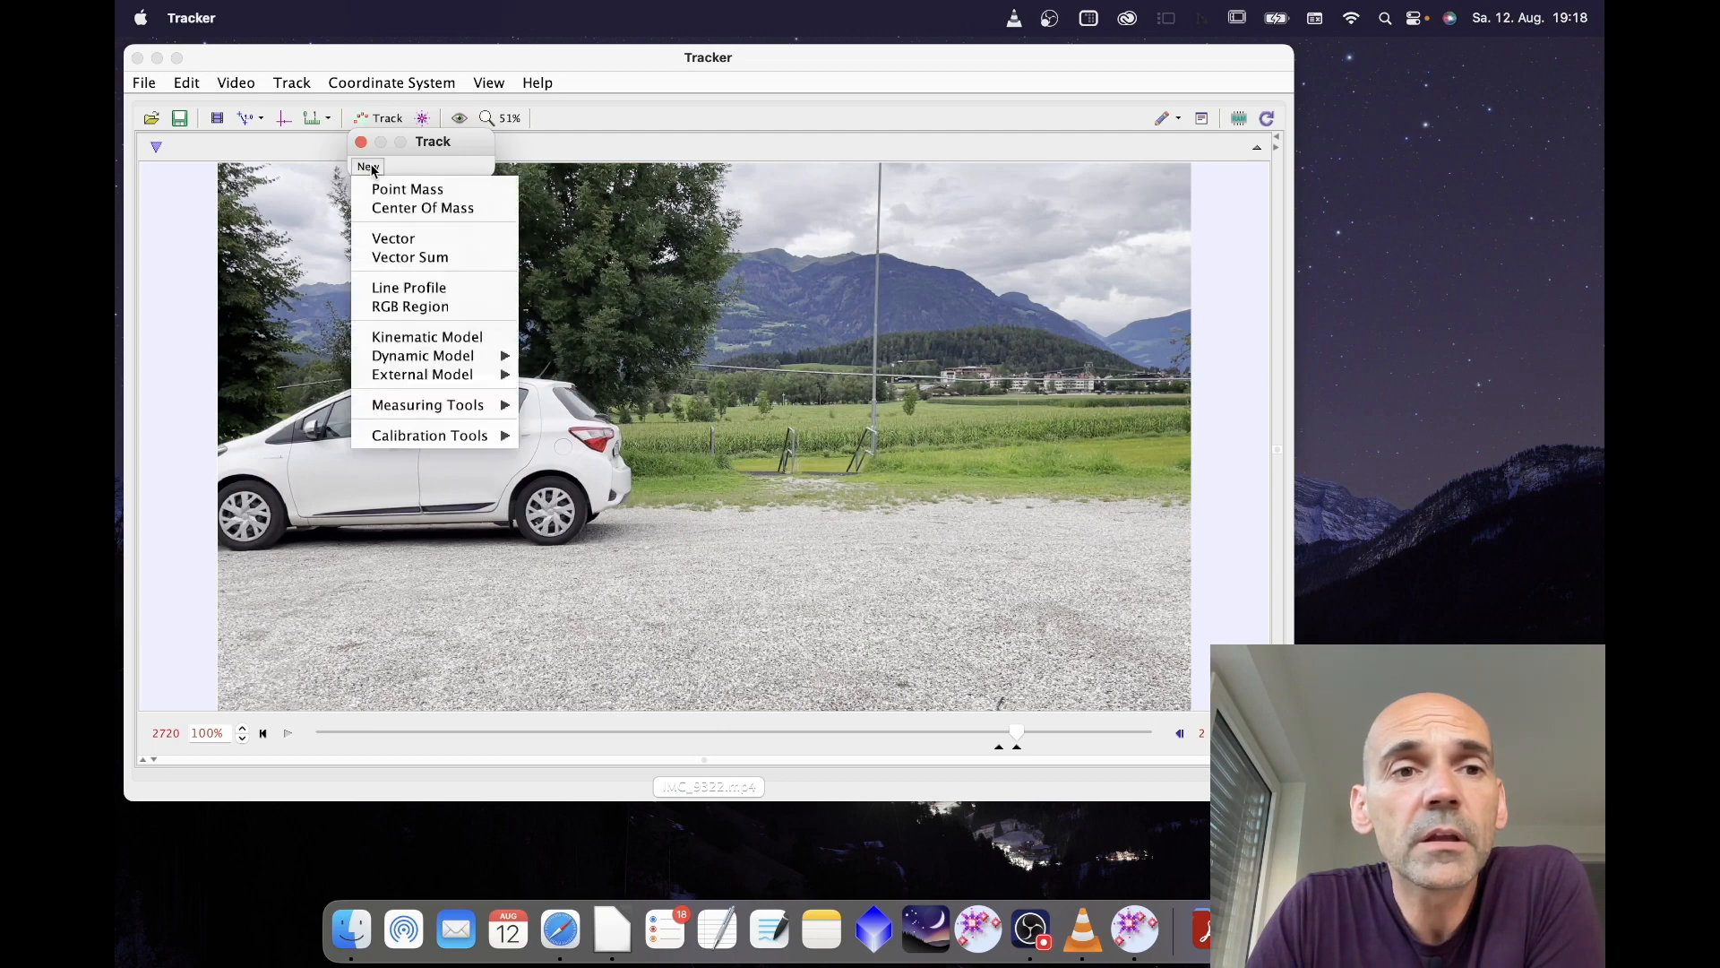
{"action": "left_click", "coordinate": [394, 190]}
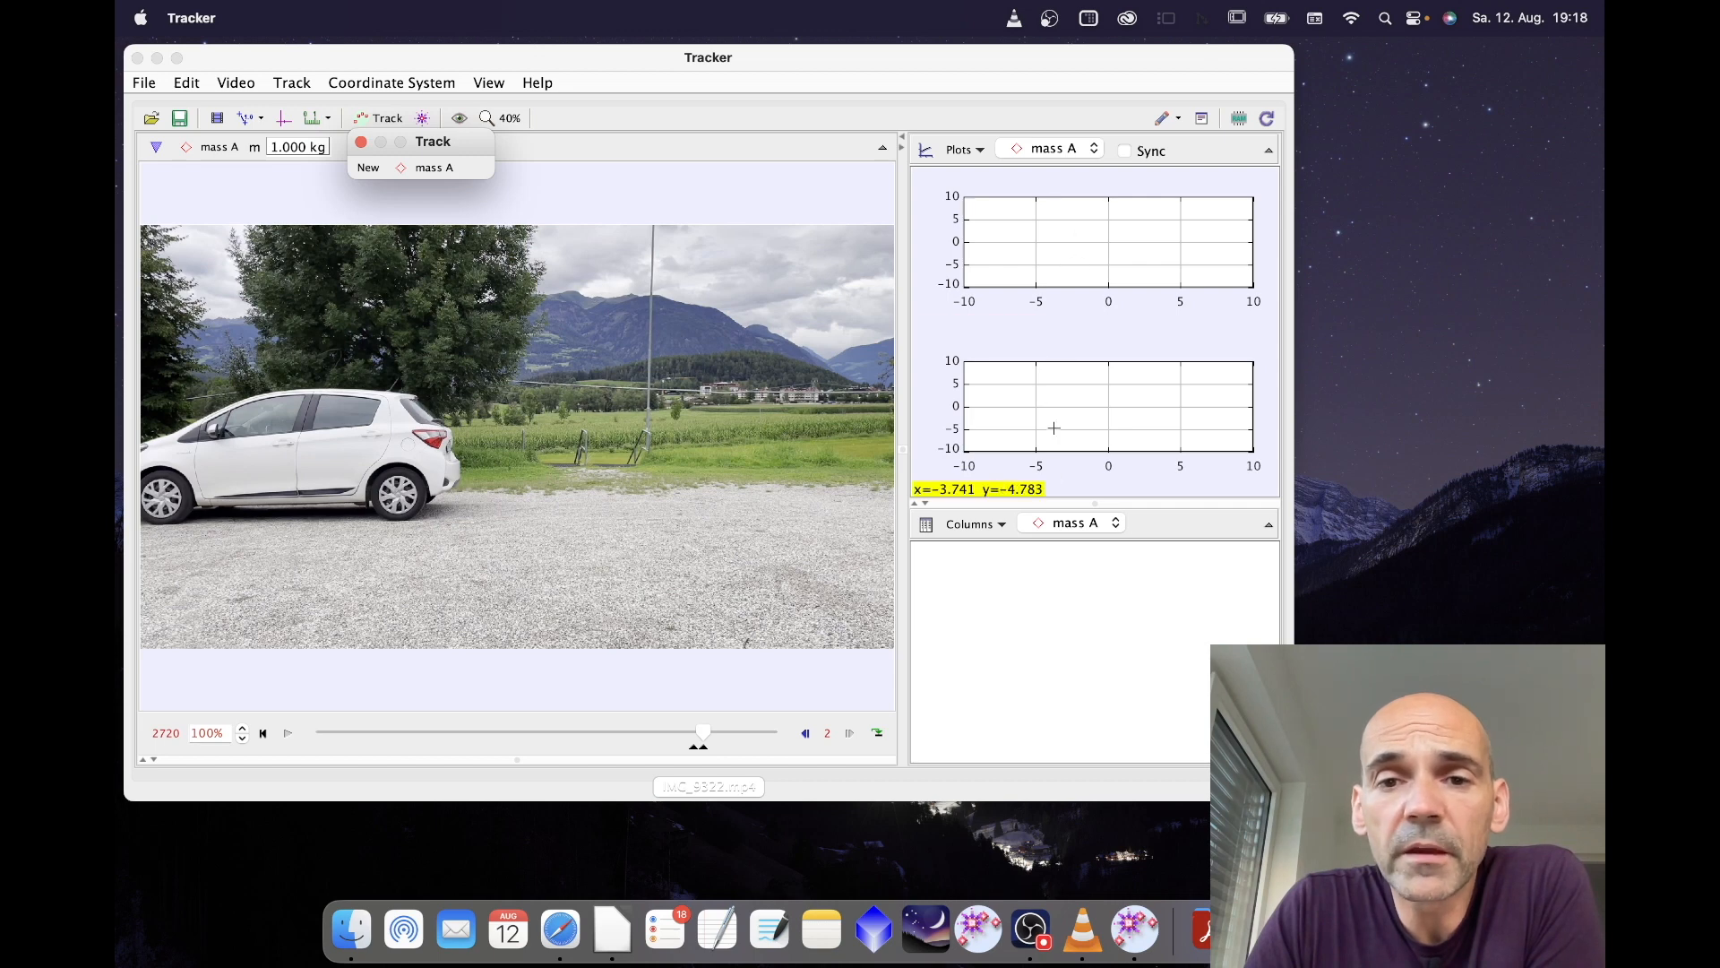
Mark the rear end of the car's front door handle at every step from start frame 2650 to end frame 2720.
{"action": "left_click", "coordinate": [507, 117]}
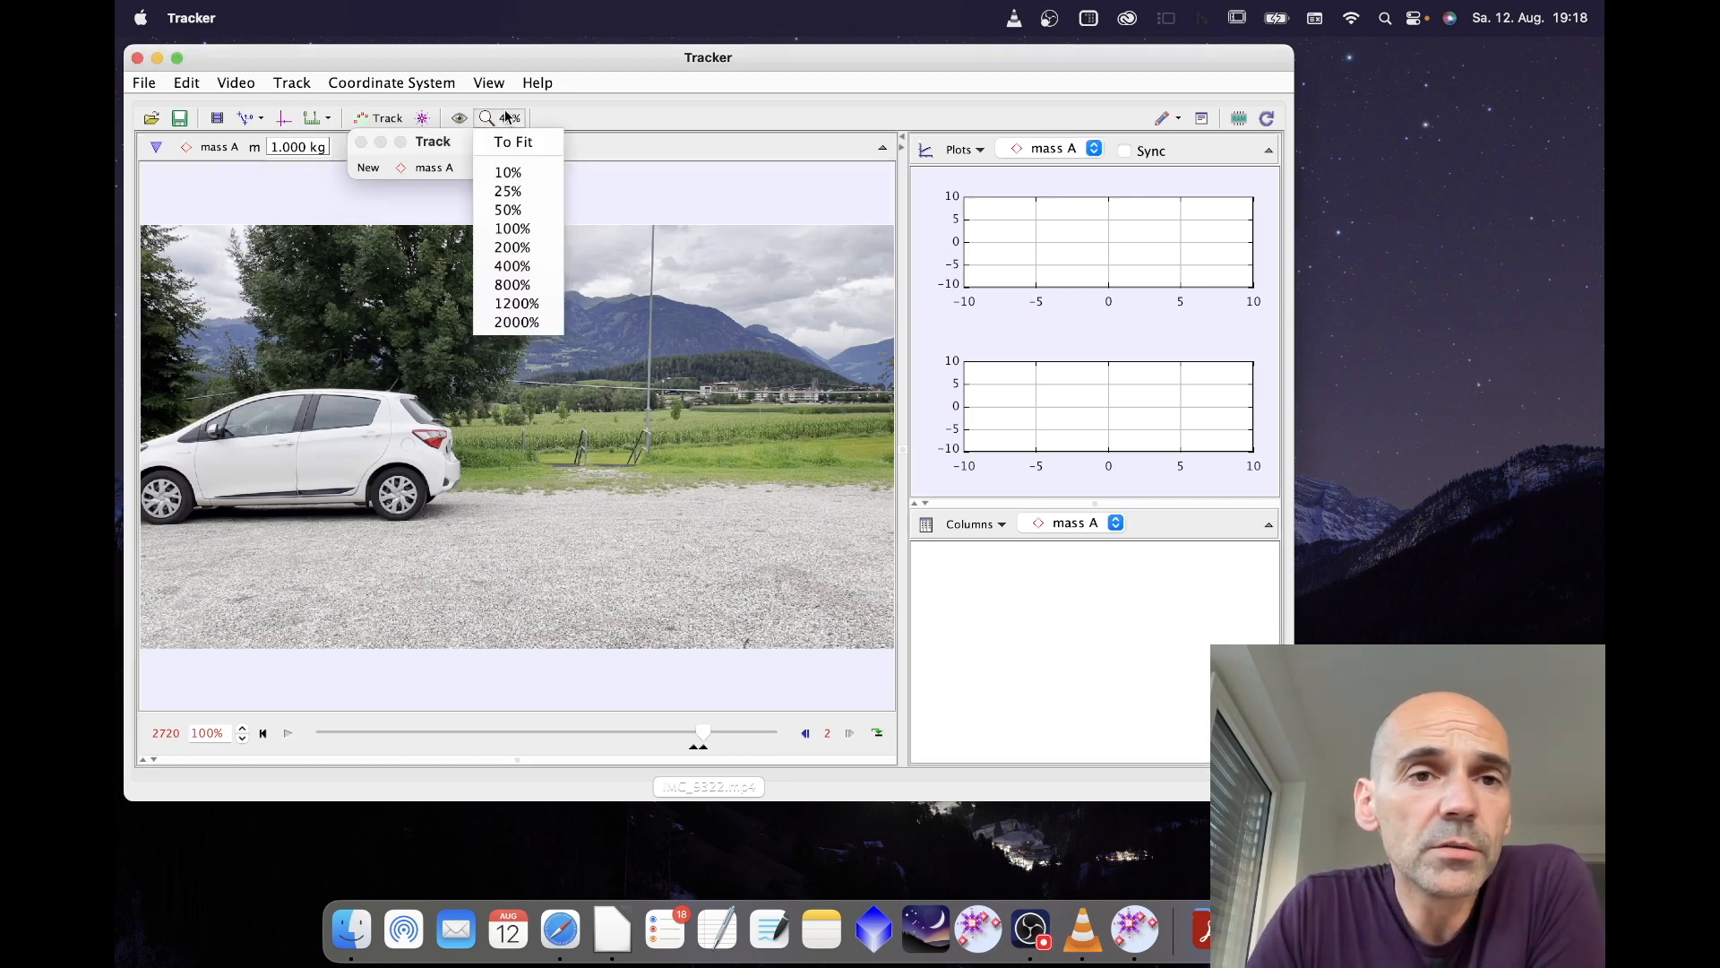
{"action": "left_click", "coordinate": [512, 228]}
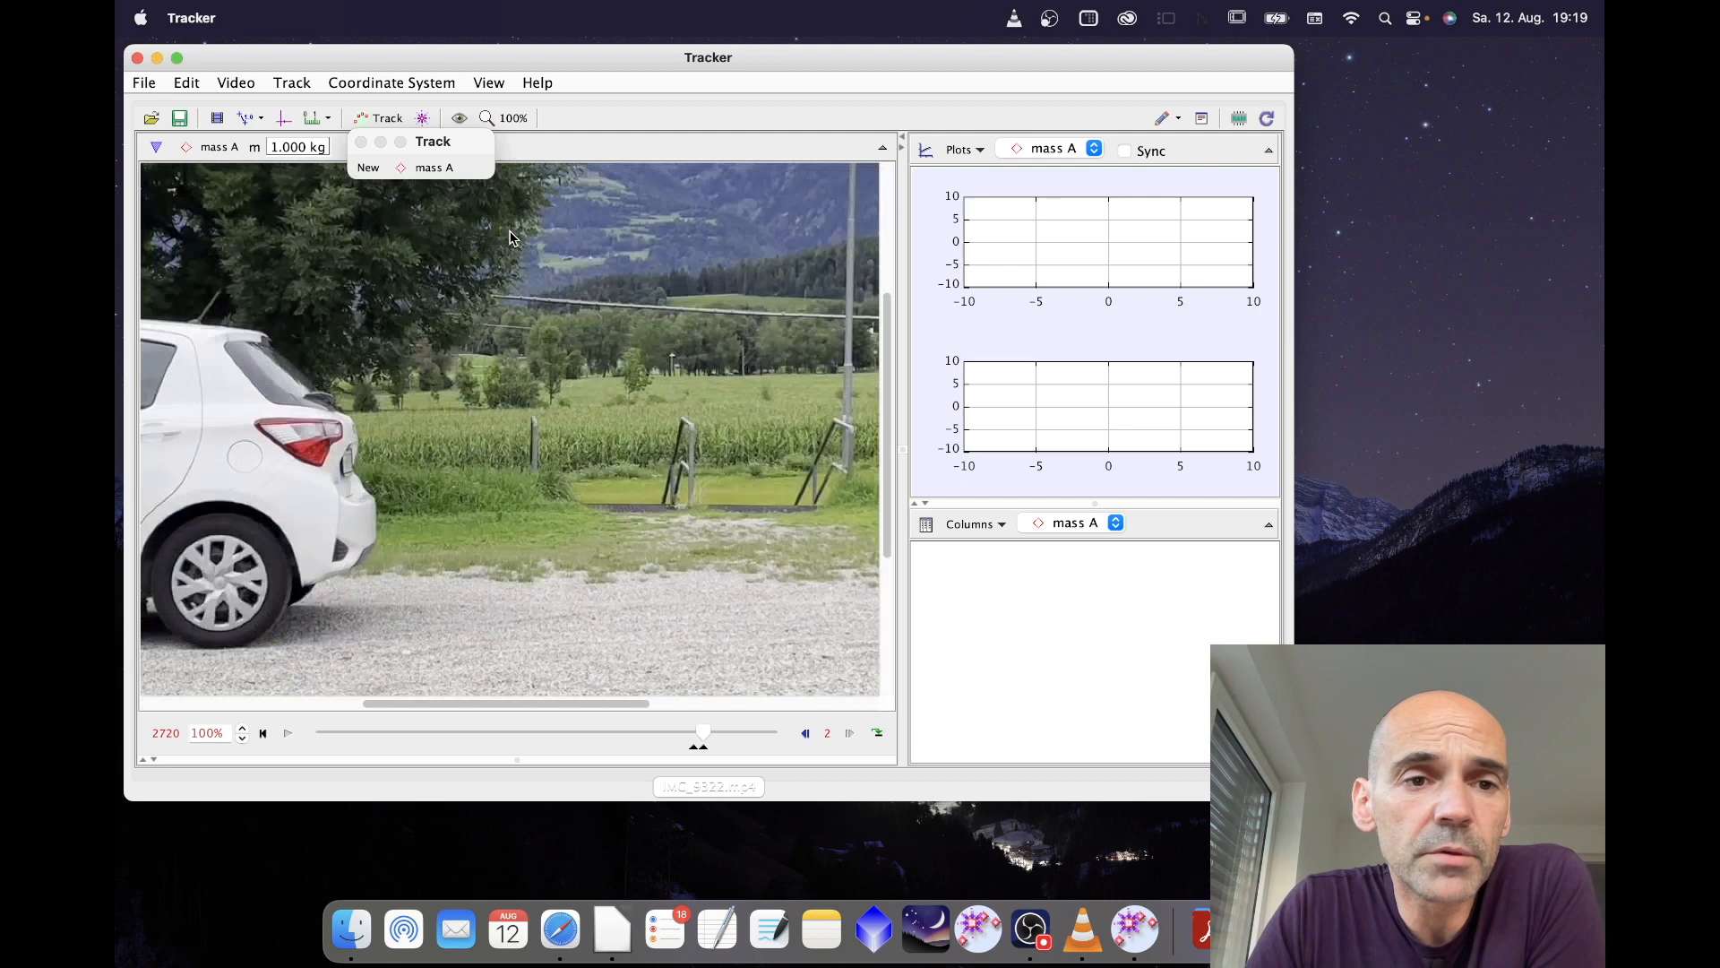
{"action": "left_click", "coordinate": [266, 734]}
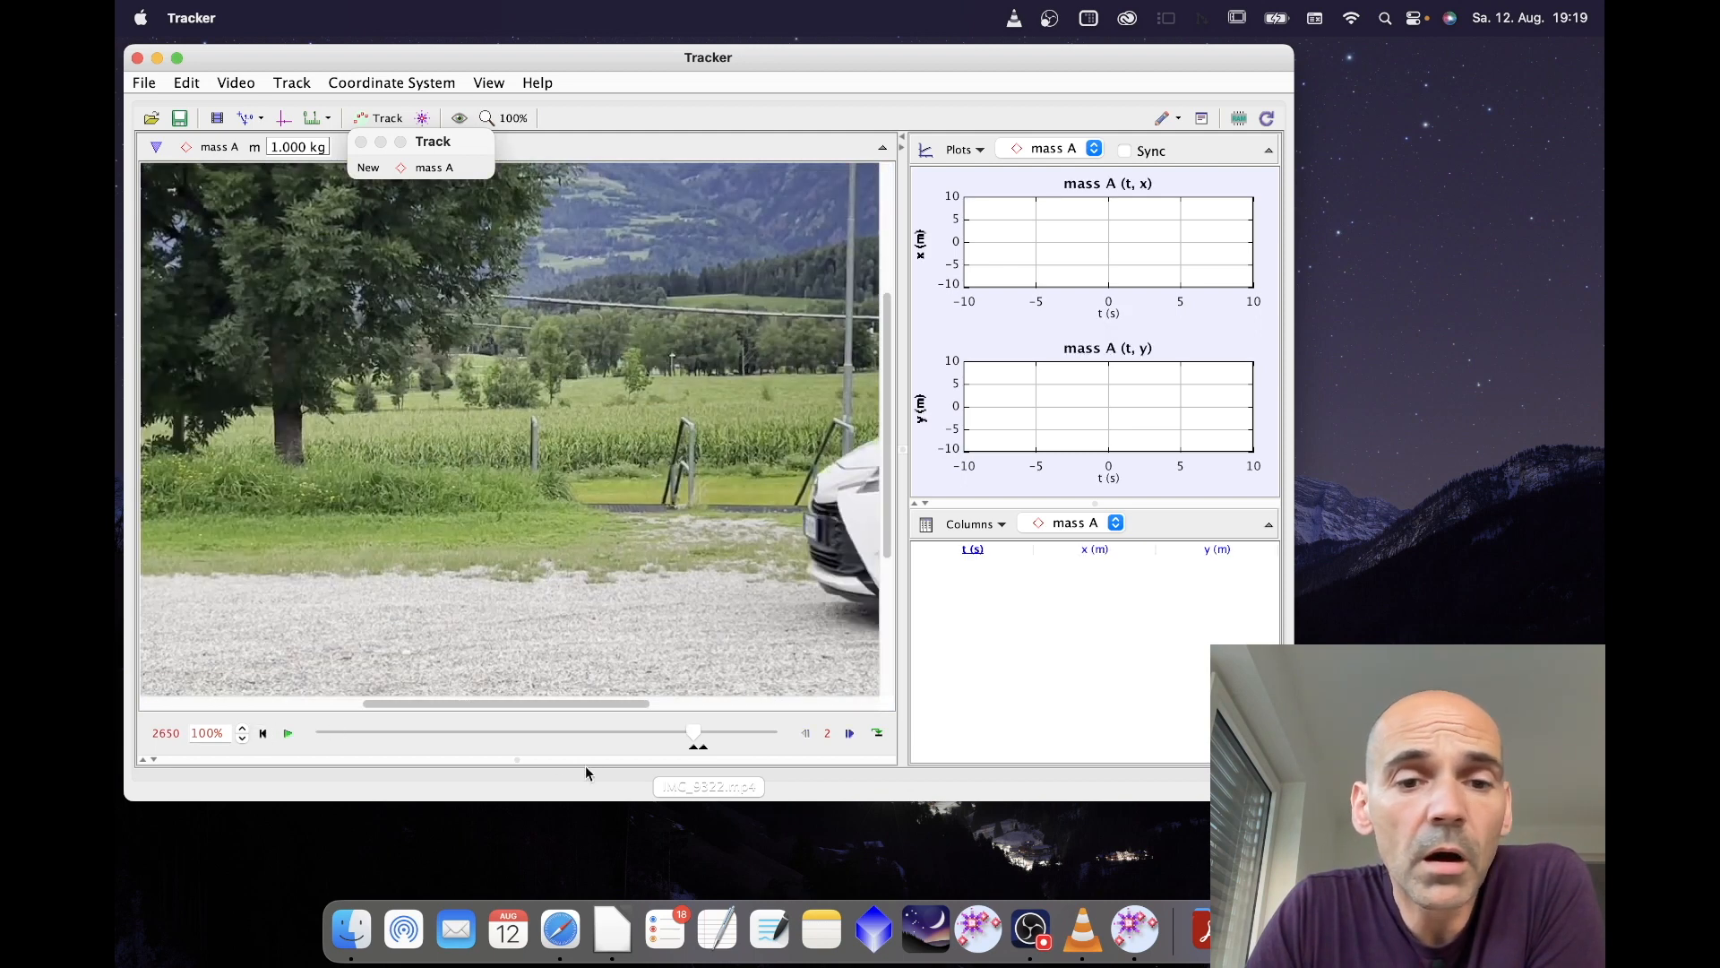
{"action": "left_click_drag", "start_coordinate": [582, 706], "coordinate": [840, 718]}
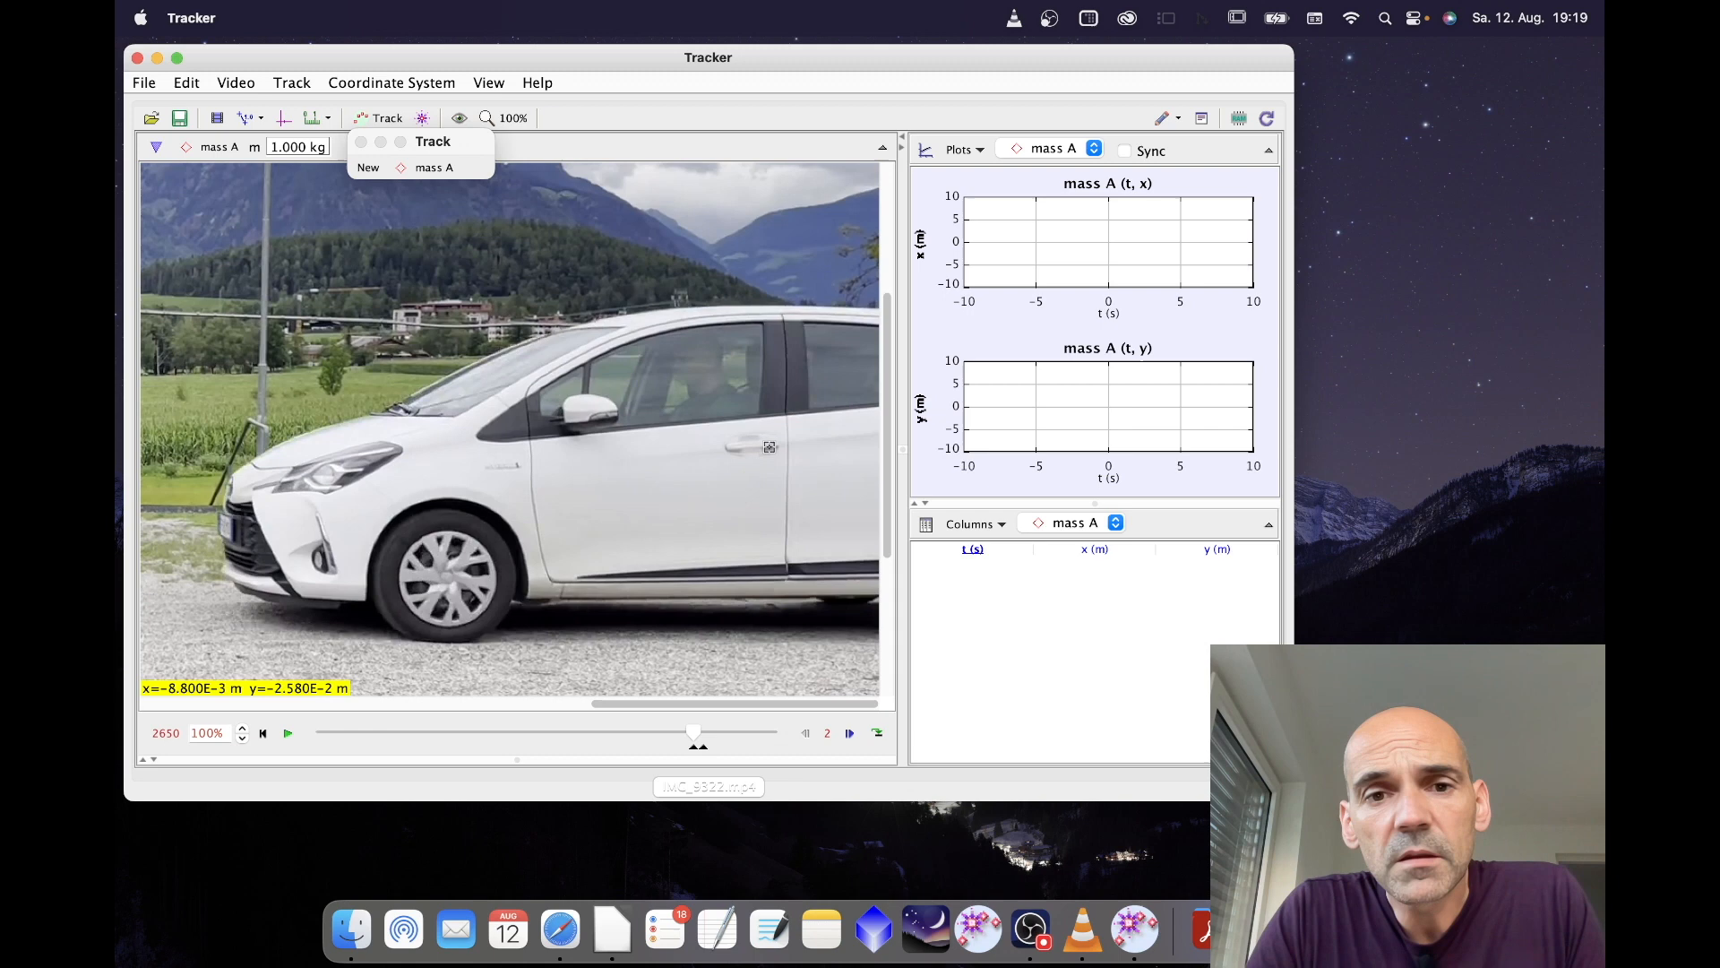
{"action": "left_click", "coordinate": [771, 442], "text": "shift"}
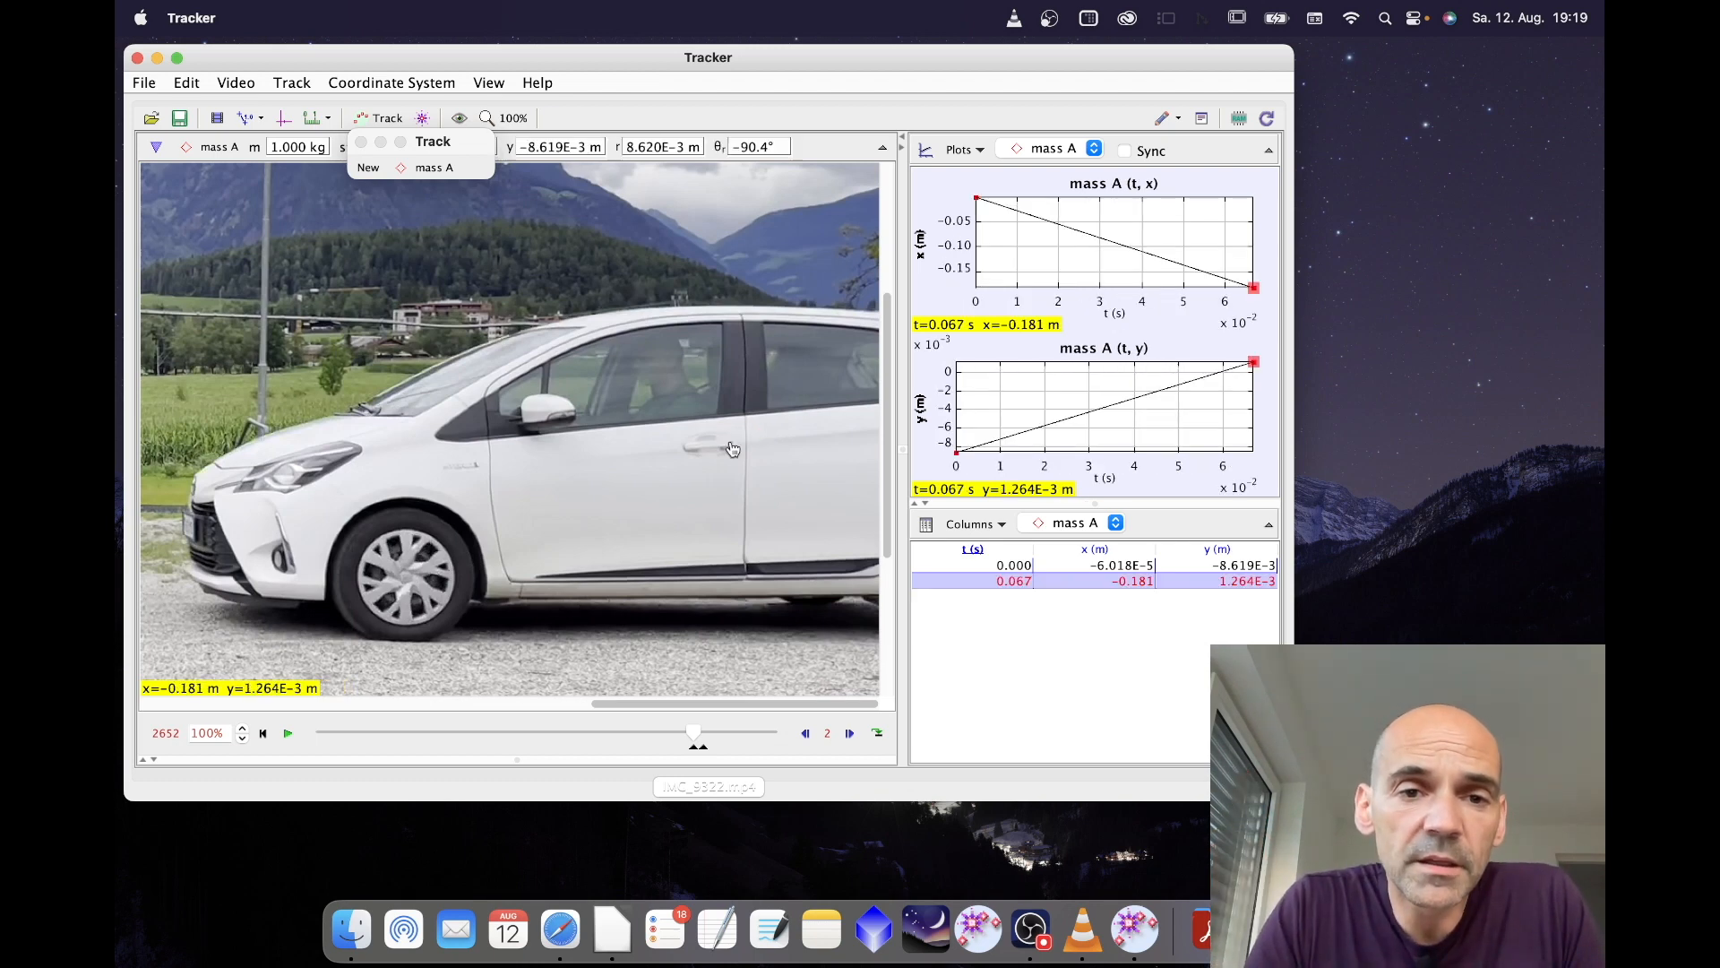
{"action": "left_click", "coordinate": [730, 439], "text": "shift"}
{"action": "left_click", "coordinate": [690, 445], "text": "shift"}
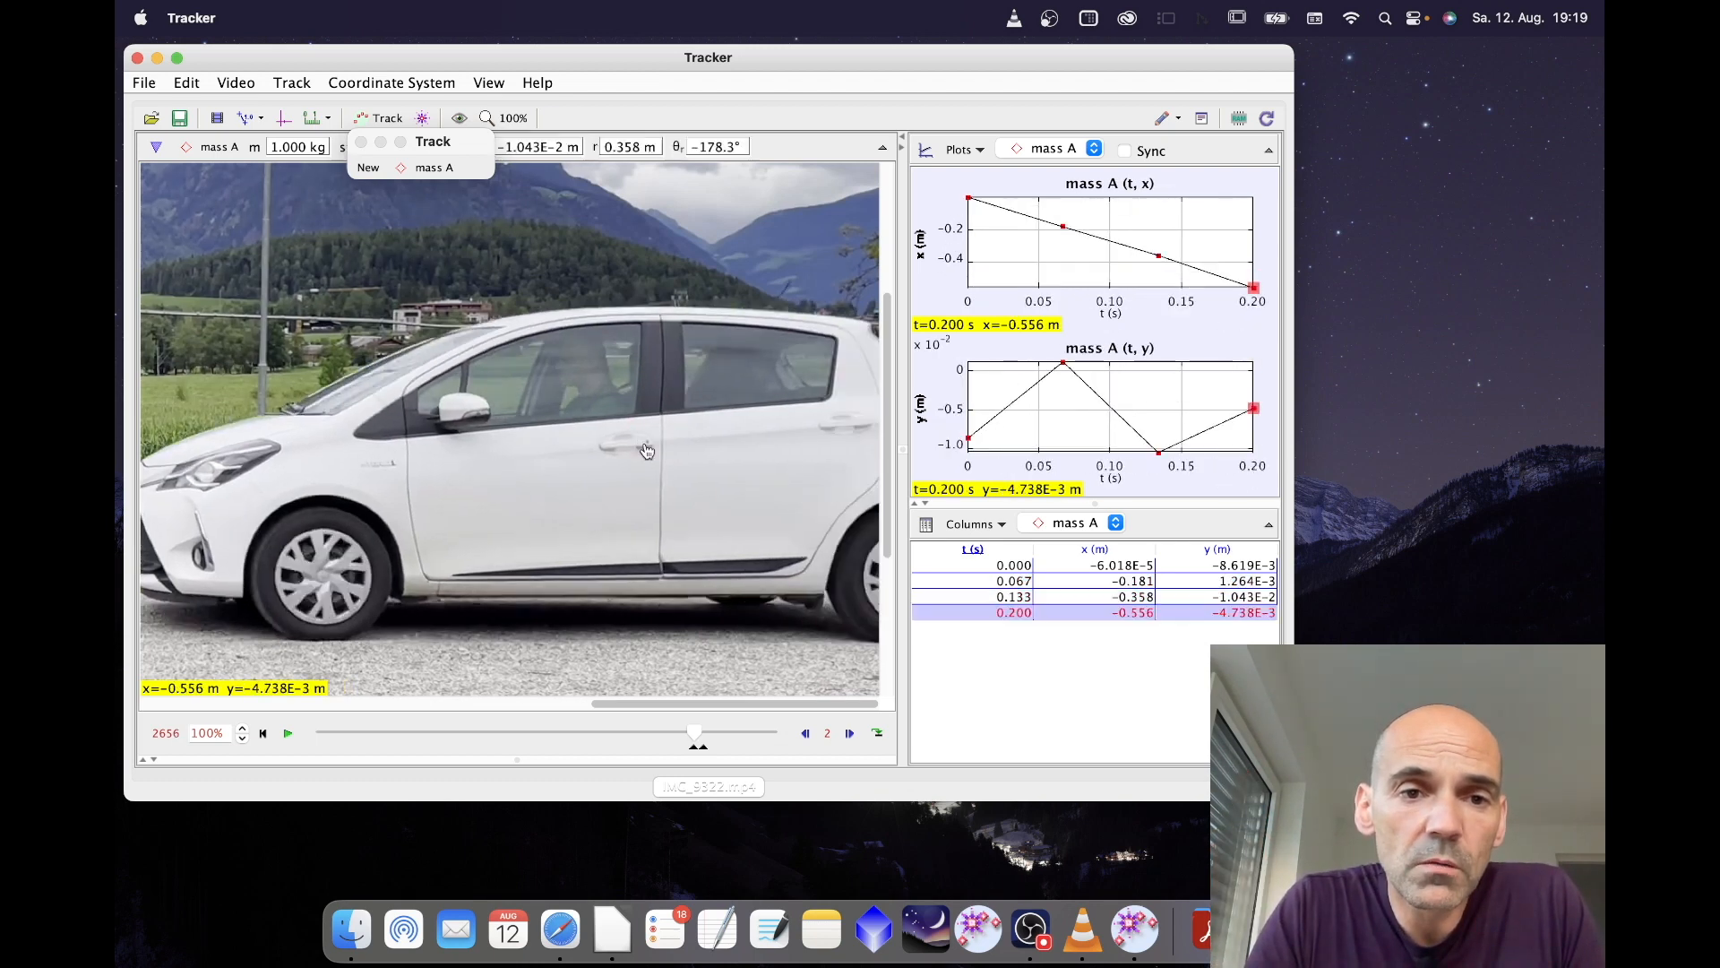
{"action": "left_click", "coordinate": [645, 443], "text": "shift"}
{"action": "left_click", "coordinate": [604, 442], "text": "shift"}
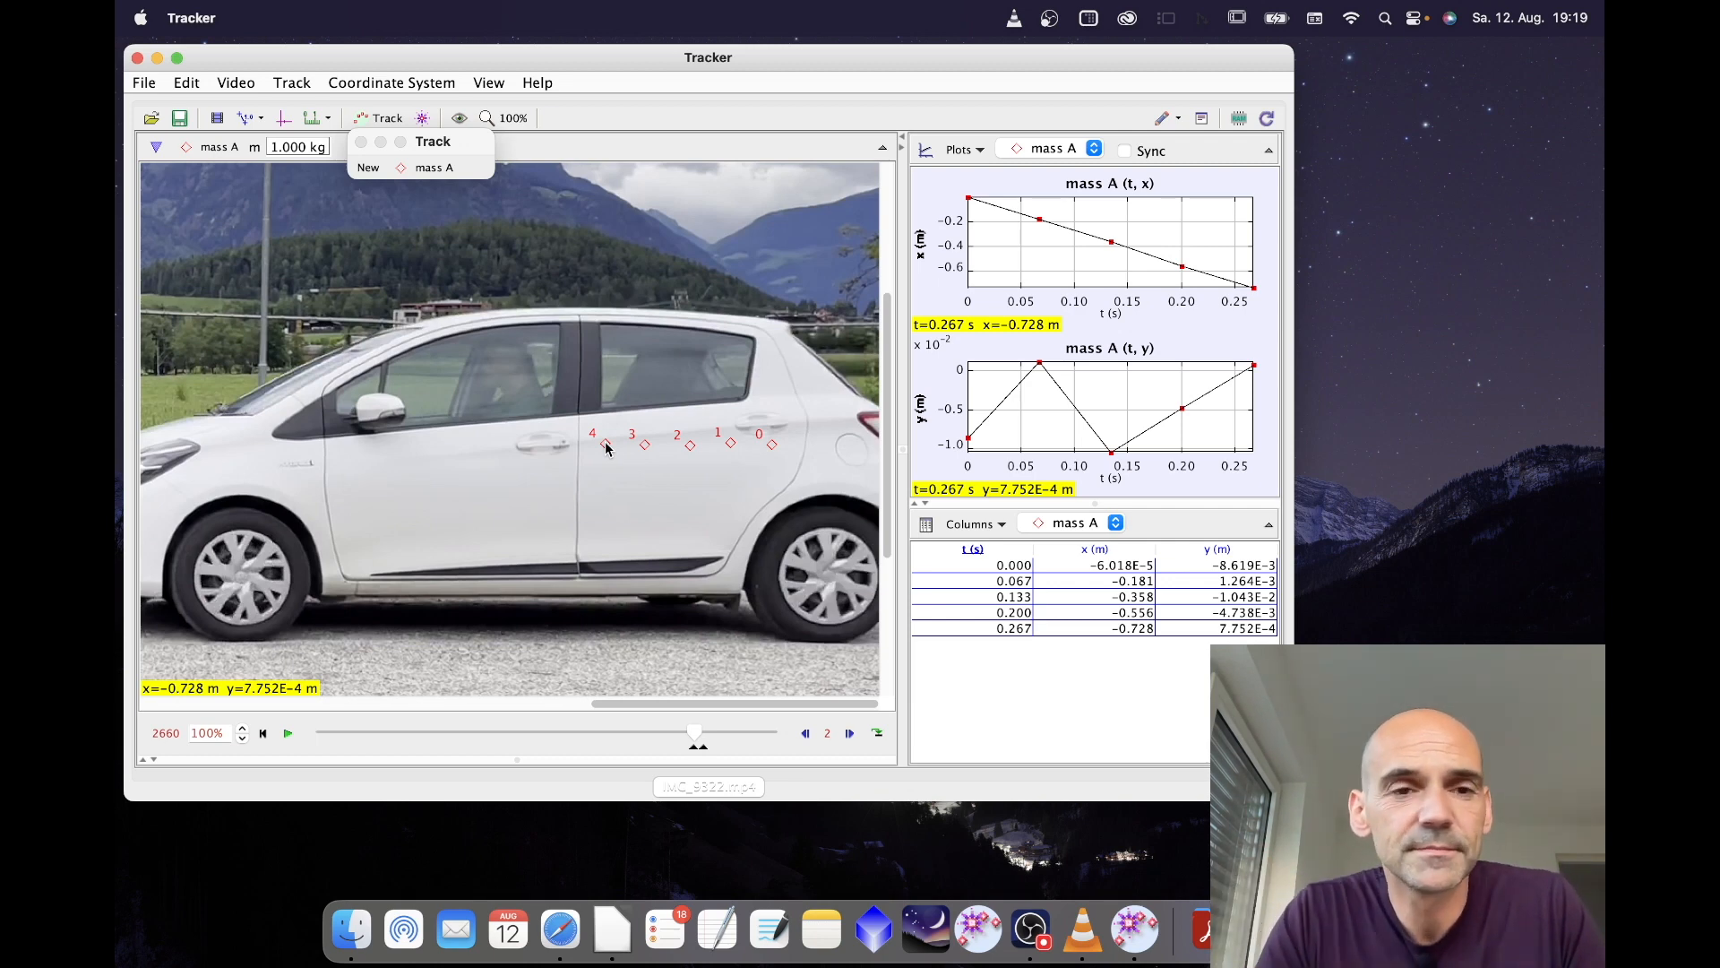
{"action": "left_click", "coordinate": [562, 443], "text": "shift"}
{"action": "left_click", "coordinate": [524, 444], "text": "shift"}
{"action": "left_click", "coordinate": [479, 444], "text": "shift"}
{"action": "left_click", "coordinate": [442, 441], "text": "shift"}
{"action": "left_click", "coordinate": [402, 444], "text": "shift"}
{"action": "left_click", "coordinate": [358, 446], "text": "shift"}
{"action": "left_click", "coordinate": [316, 445], "text": "shift"}
{"action": "left_click", "coordinate": [277, 447], "text": "shift"}
{"action": "left_click_drag", "start_coordinate": [611, 703], "coordinate": [400, 704]}
{"action": "left_click", "coordinate": [777, 444], "text": "shift"}
{"action": "left_click", "coordinate": [738, 445], "text": "shift"}
{"action": "left_click", "coordinate": [702, 448], "text": "shift"}
{"action": "left_click", "coordinate": [383, 449], "text": "shift"}
{"action": "left_click", "coordinate": [339, 449], "text": "shift"}
{"action": "left_click", "coordinate": [305, 449], "text": "shift"}
{"action": "left_click", "coordinate": [266, 449], "text": "shift"}
{"action": "left_click", "coordinate": [225, 449], "text": "shift"}
{"action": "left_click", "coordinate": [185, 449], "text": "shift"}
{"action": "left_click_drag", "start_coordinate": [544, 703], "coordinate": [344, 703]}
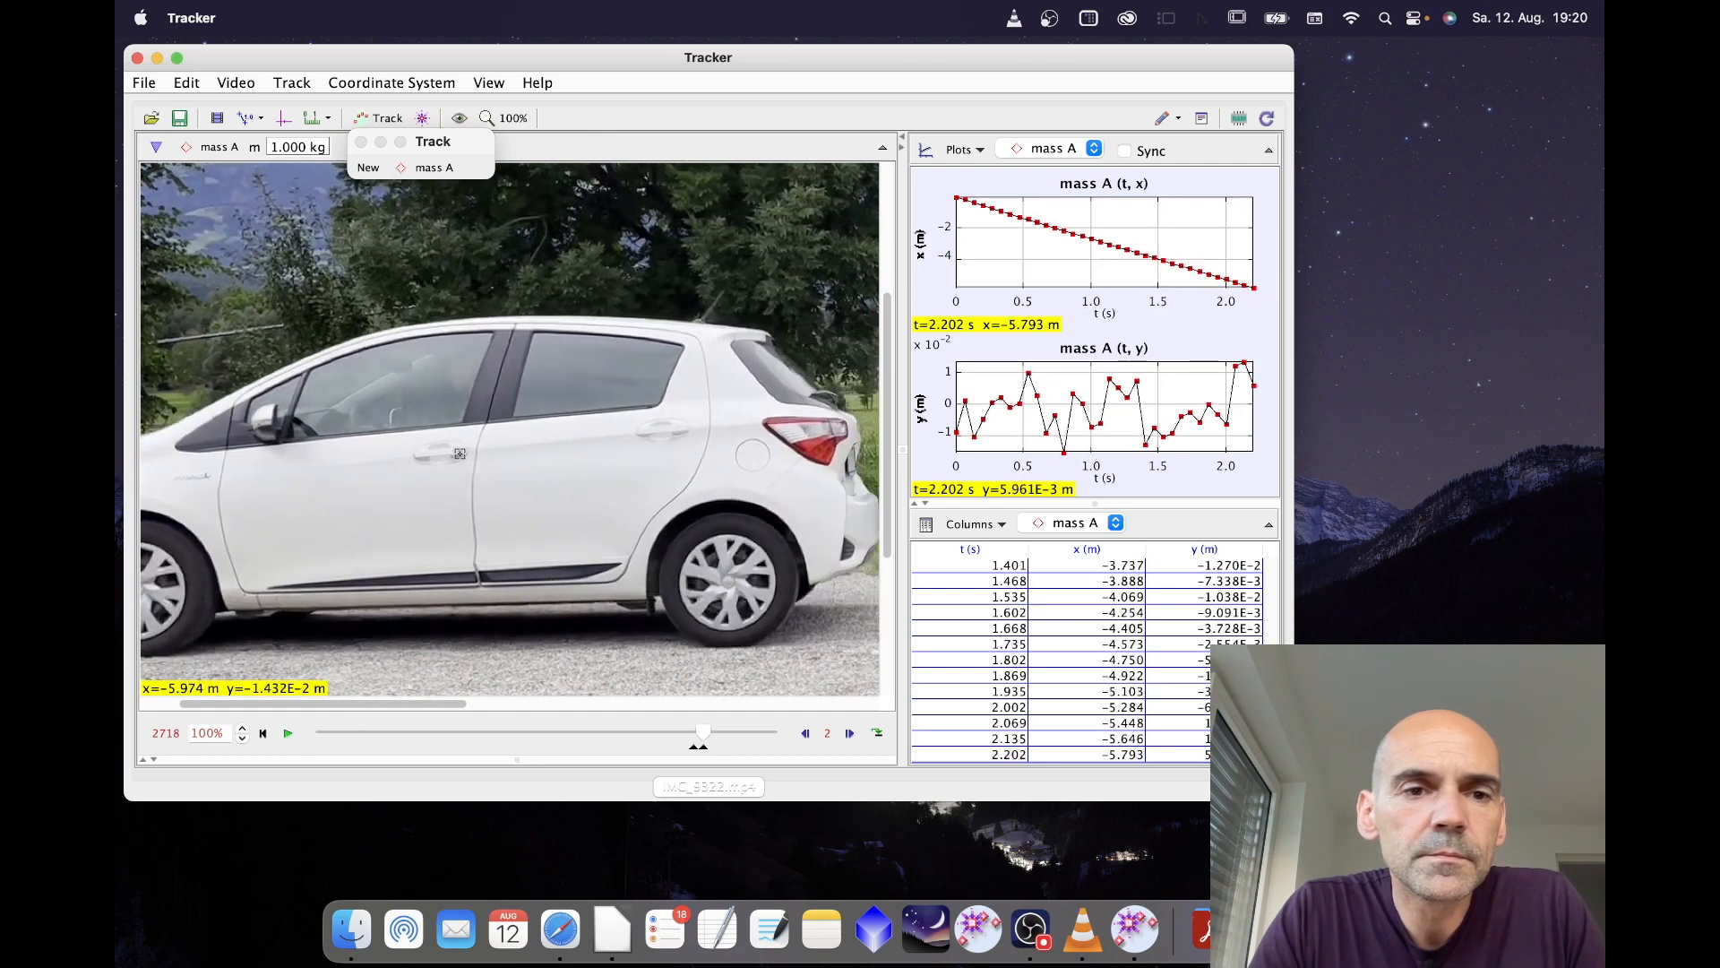
{"action": "left_click", "coordinate": [461, 455], "text": "shift"}
{"action": "left_click", "coordinate": [420, 455], "text": "shift"}
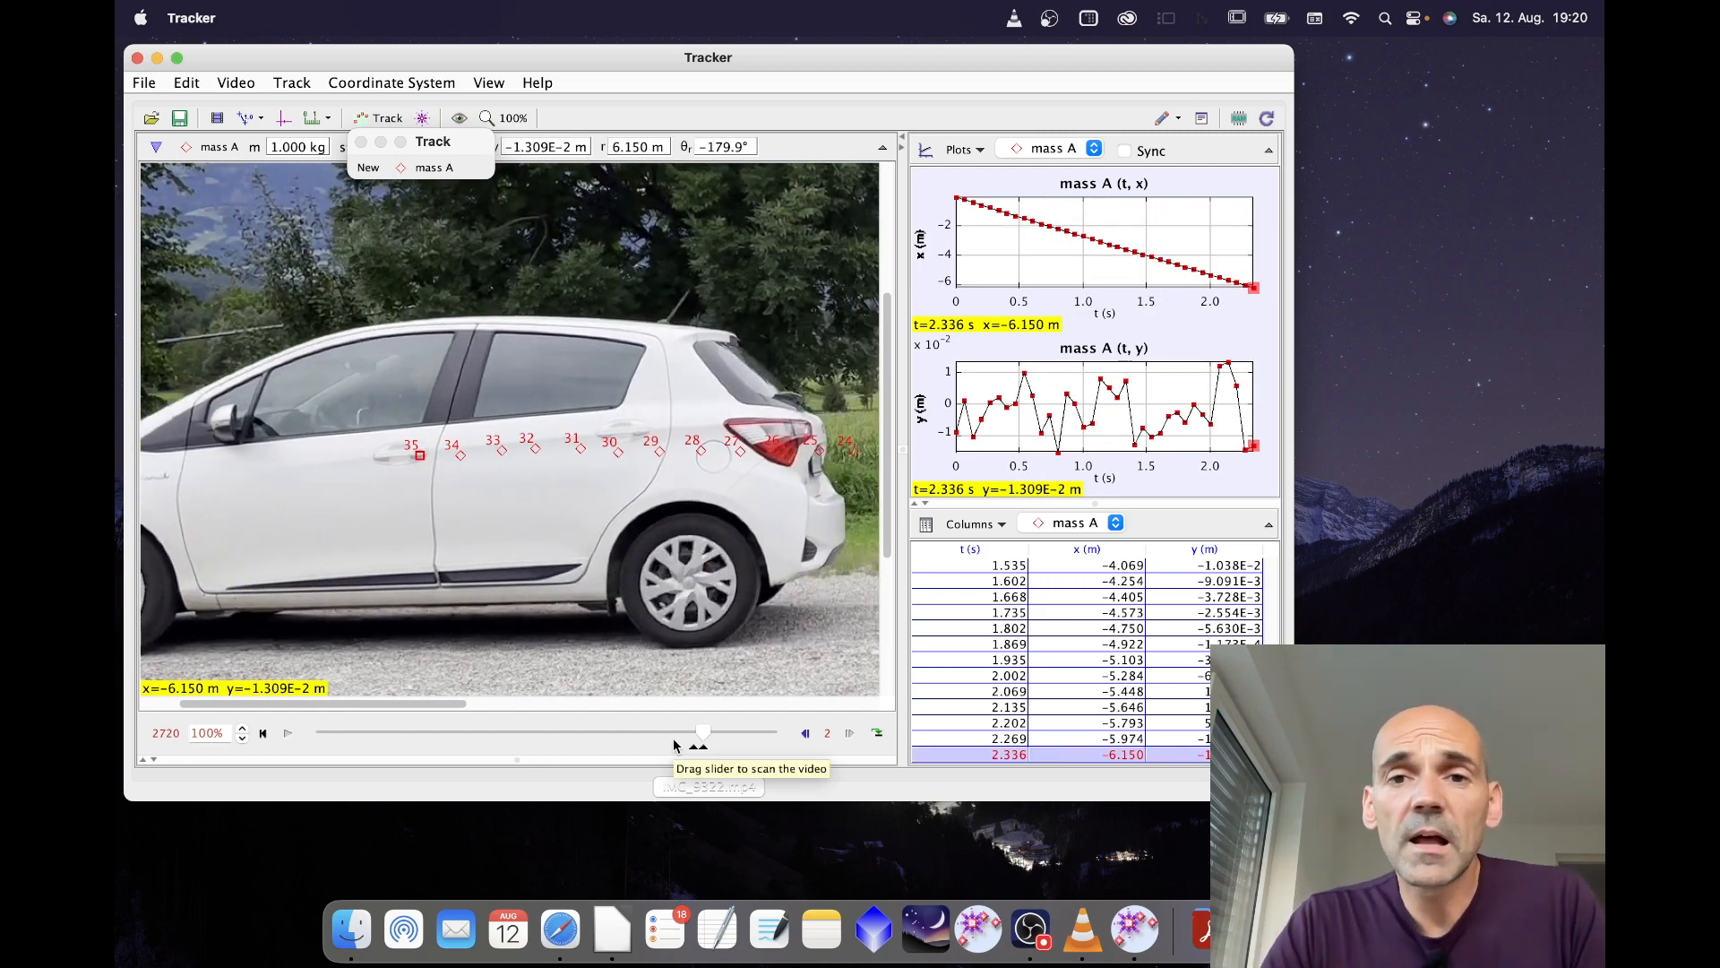
Replay the clip from its start frame with the whole picture in view to check the marked points against the car.
{"action": "left_click", "coordinate": [263, 734]}
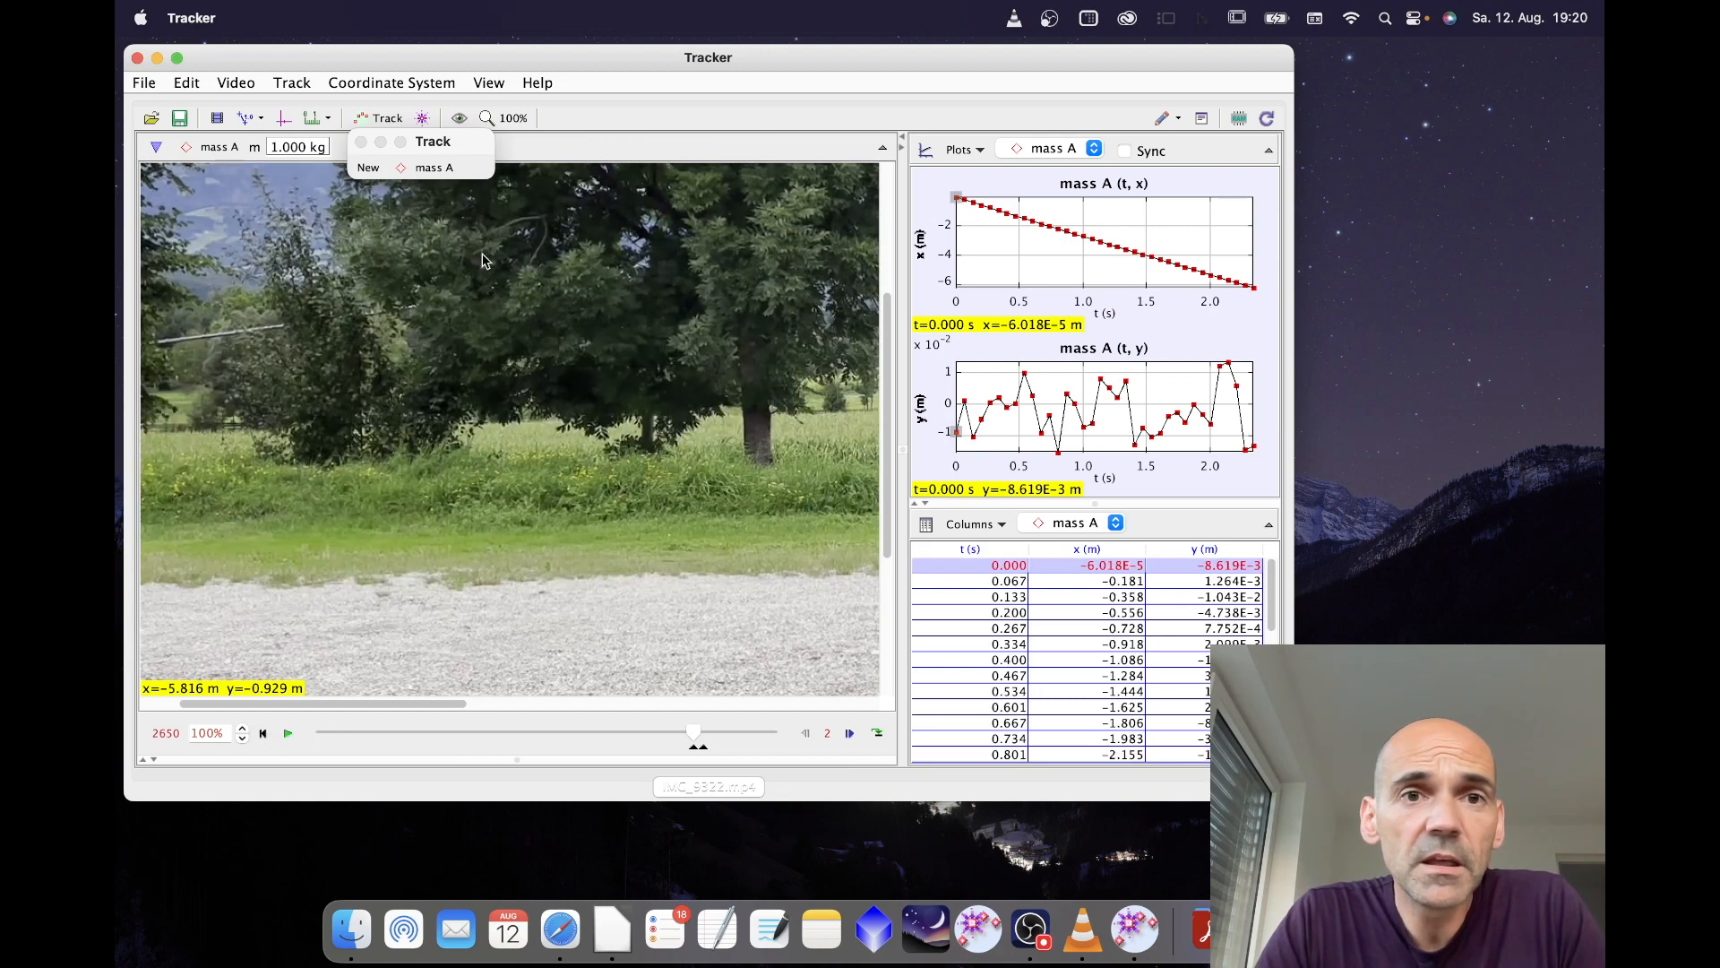
{"action": "left_click", "coordinate": [514, 120]}
{"action": "left_click", "coordinate": [516, 139]}
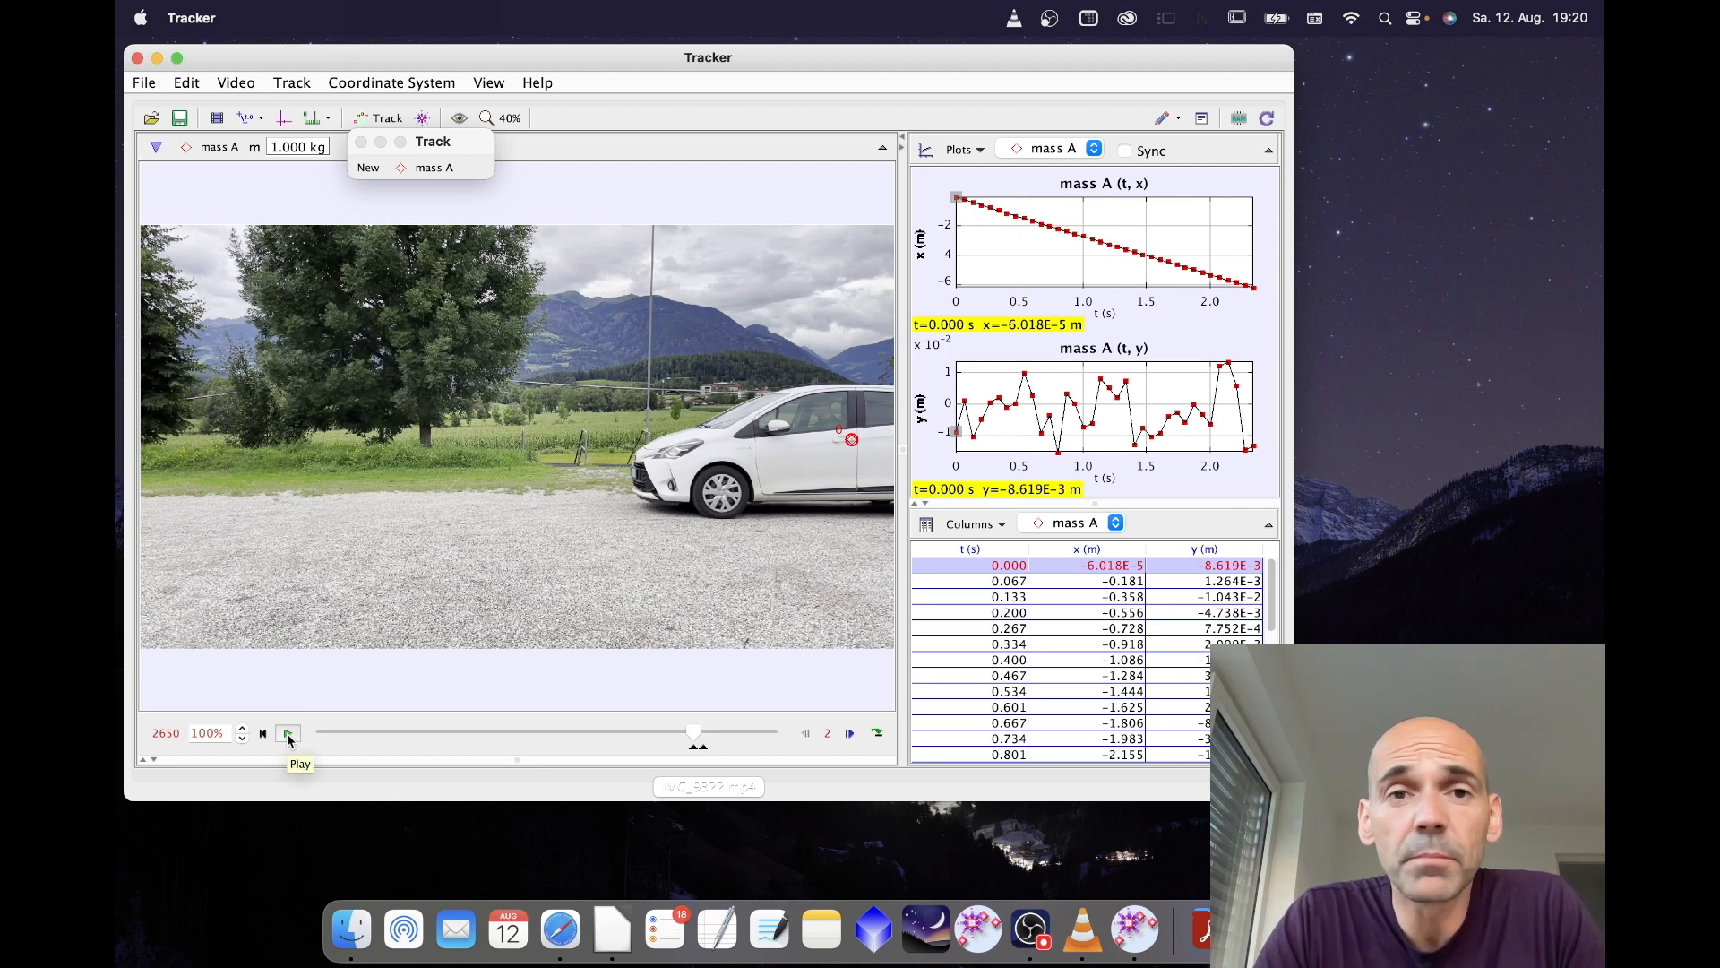
{"action": "left_click", "coordinate": [288, 734]}
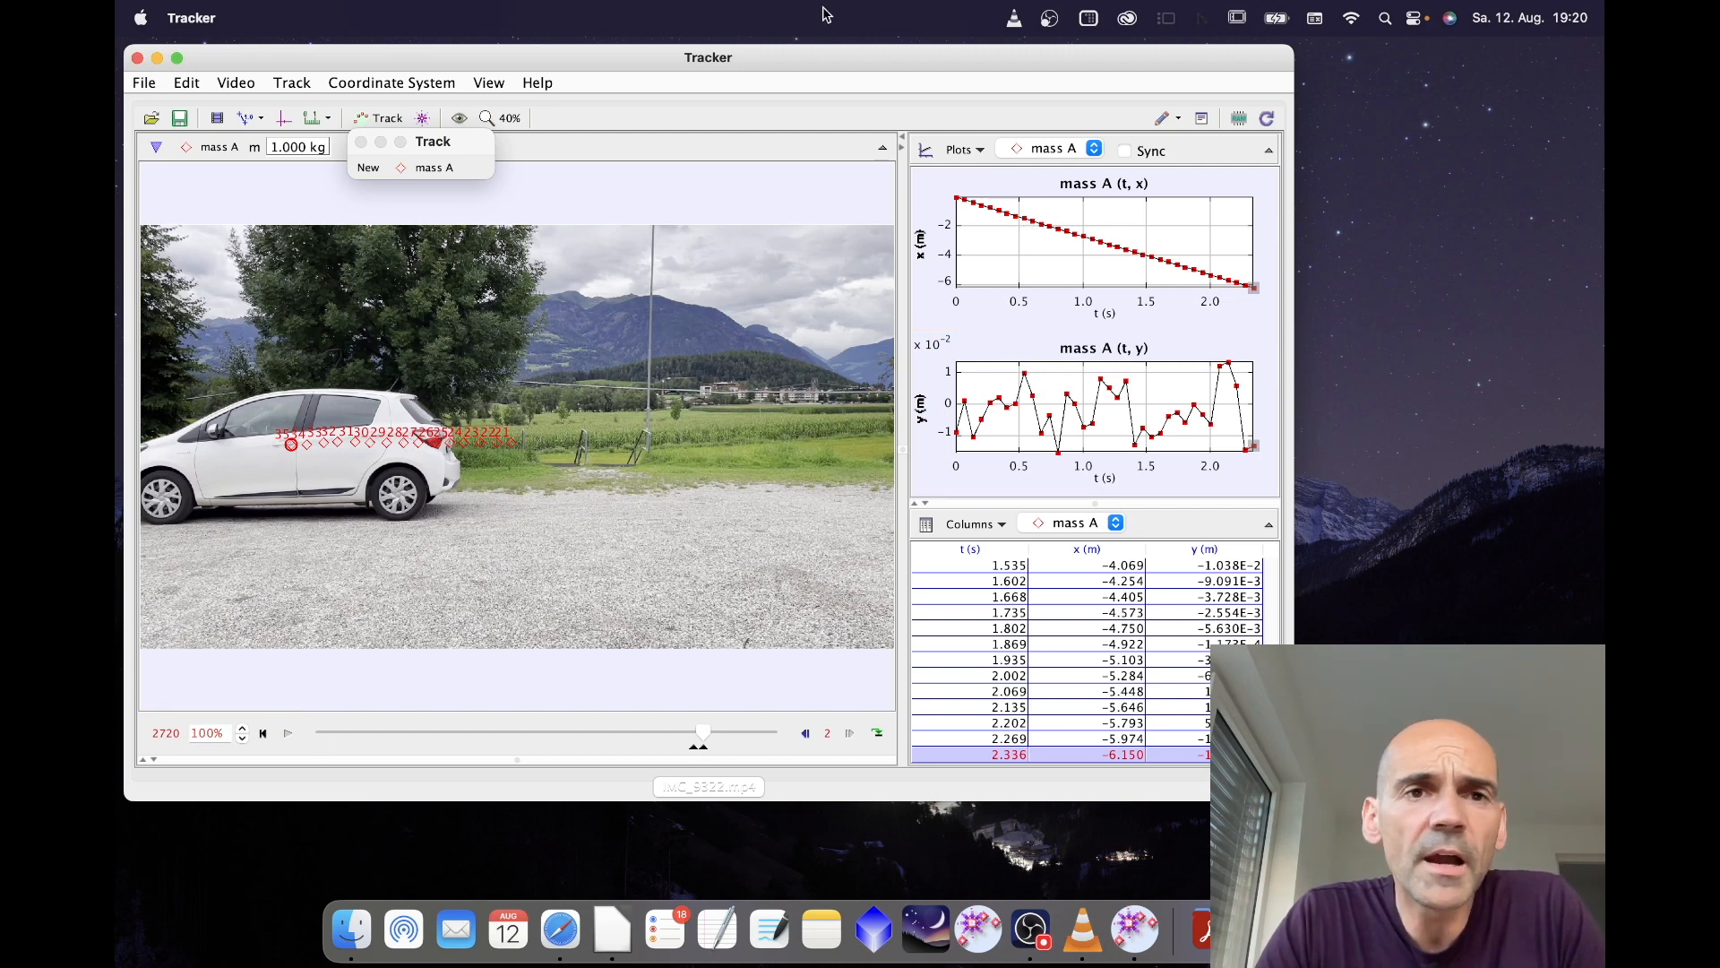
Replay the clip at closer range, pause it partway and slightly adjust the marked point at the front door handle.
{"action": "left_click", "coordinate": [507, 119]}
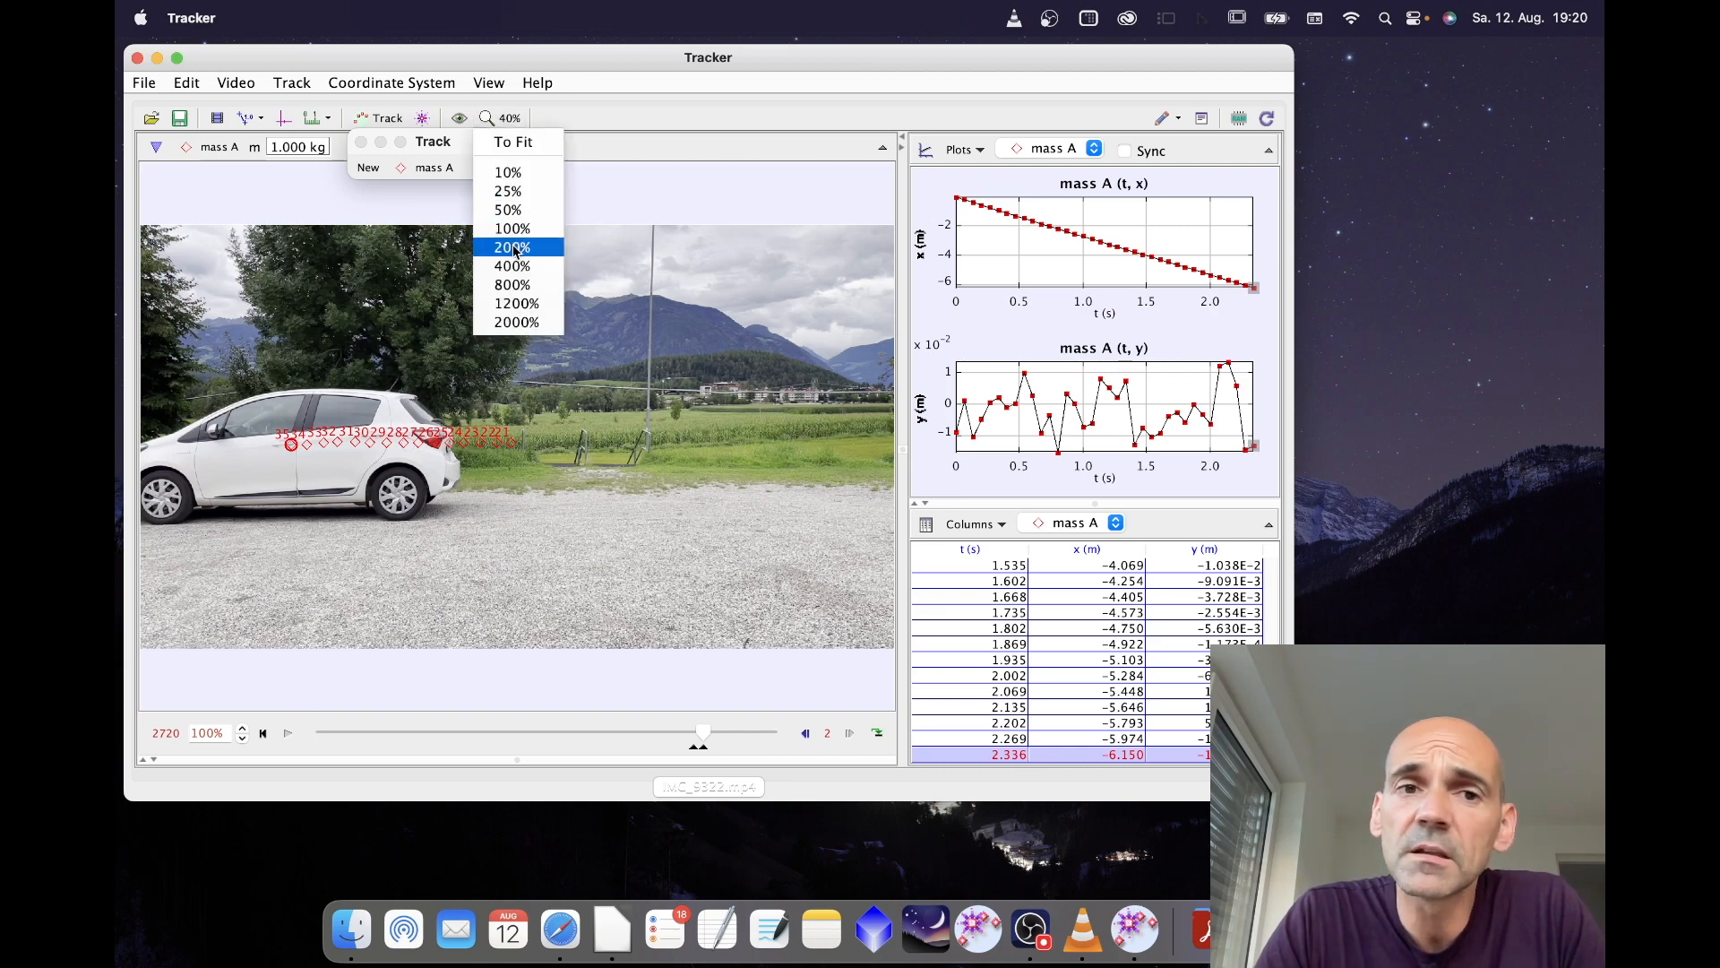
{"action": "left_click", "coordinate": [512, 229]}
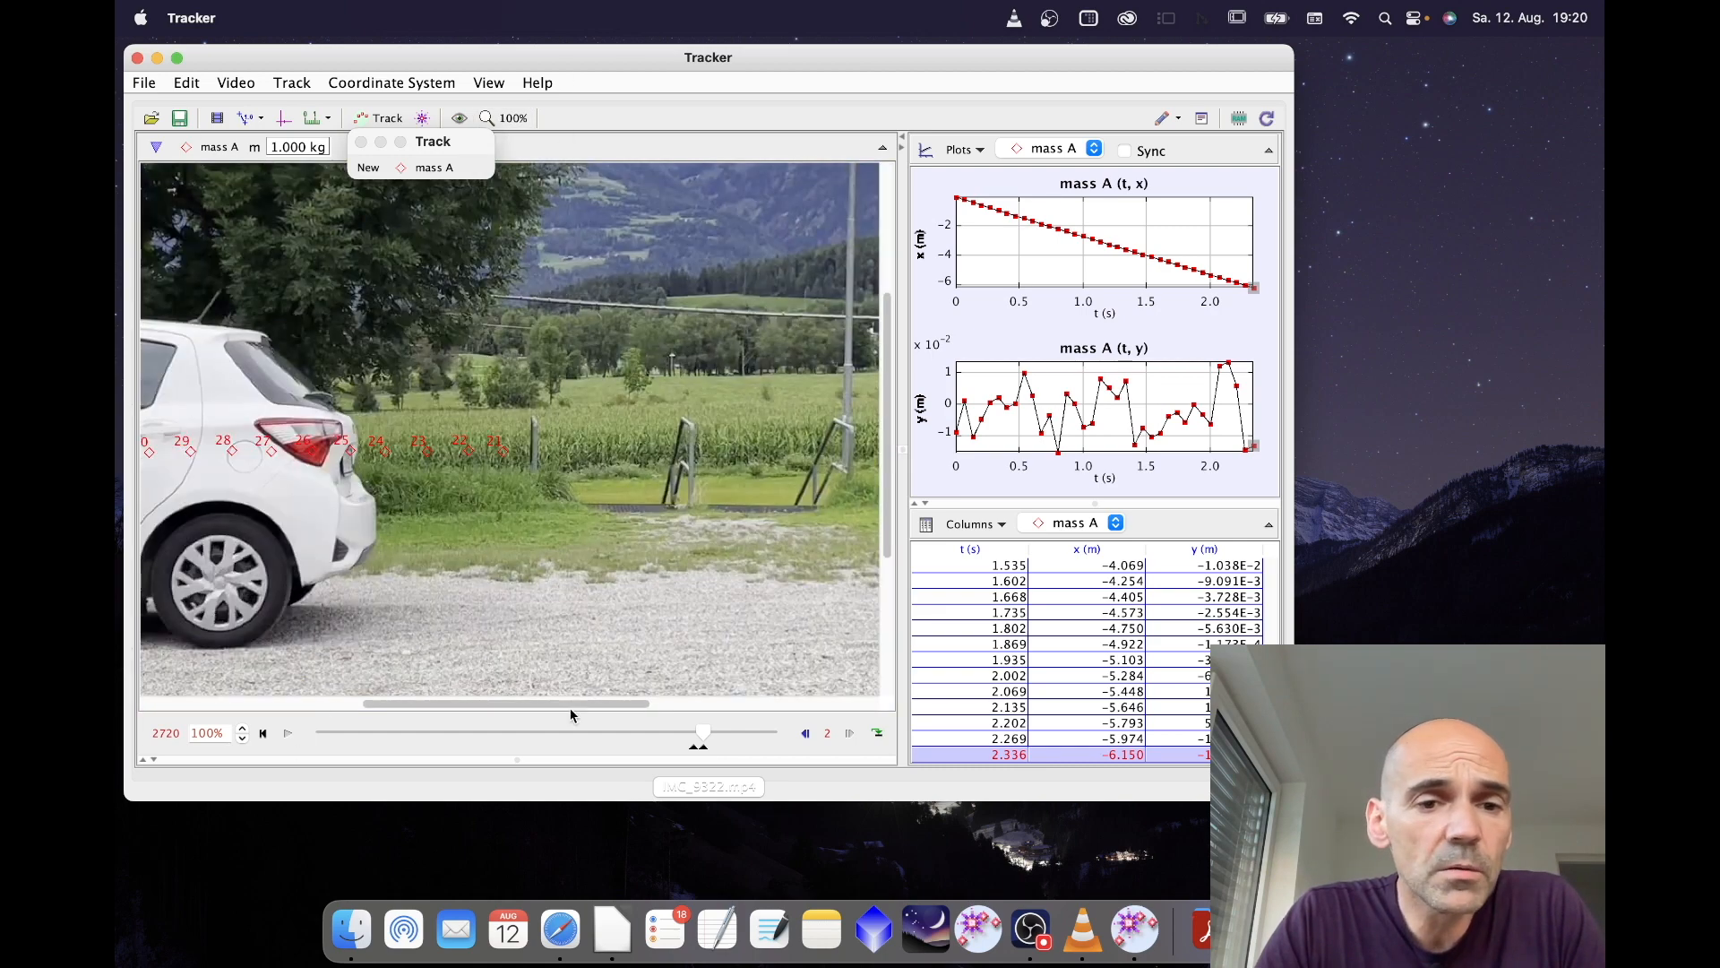
{"action": "left_click", "coordinate": [289, 734]}
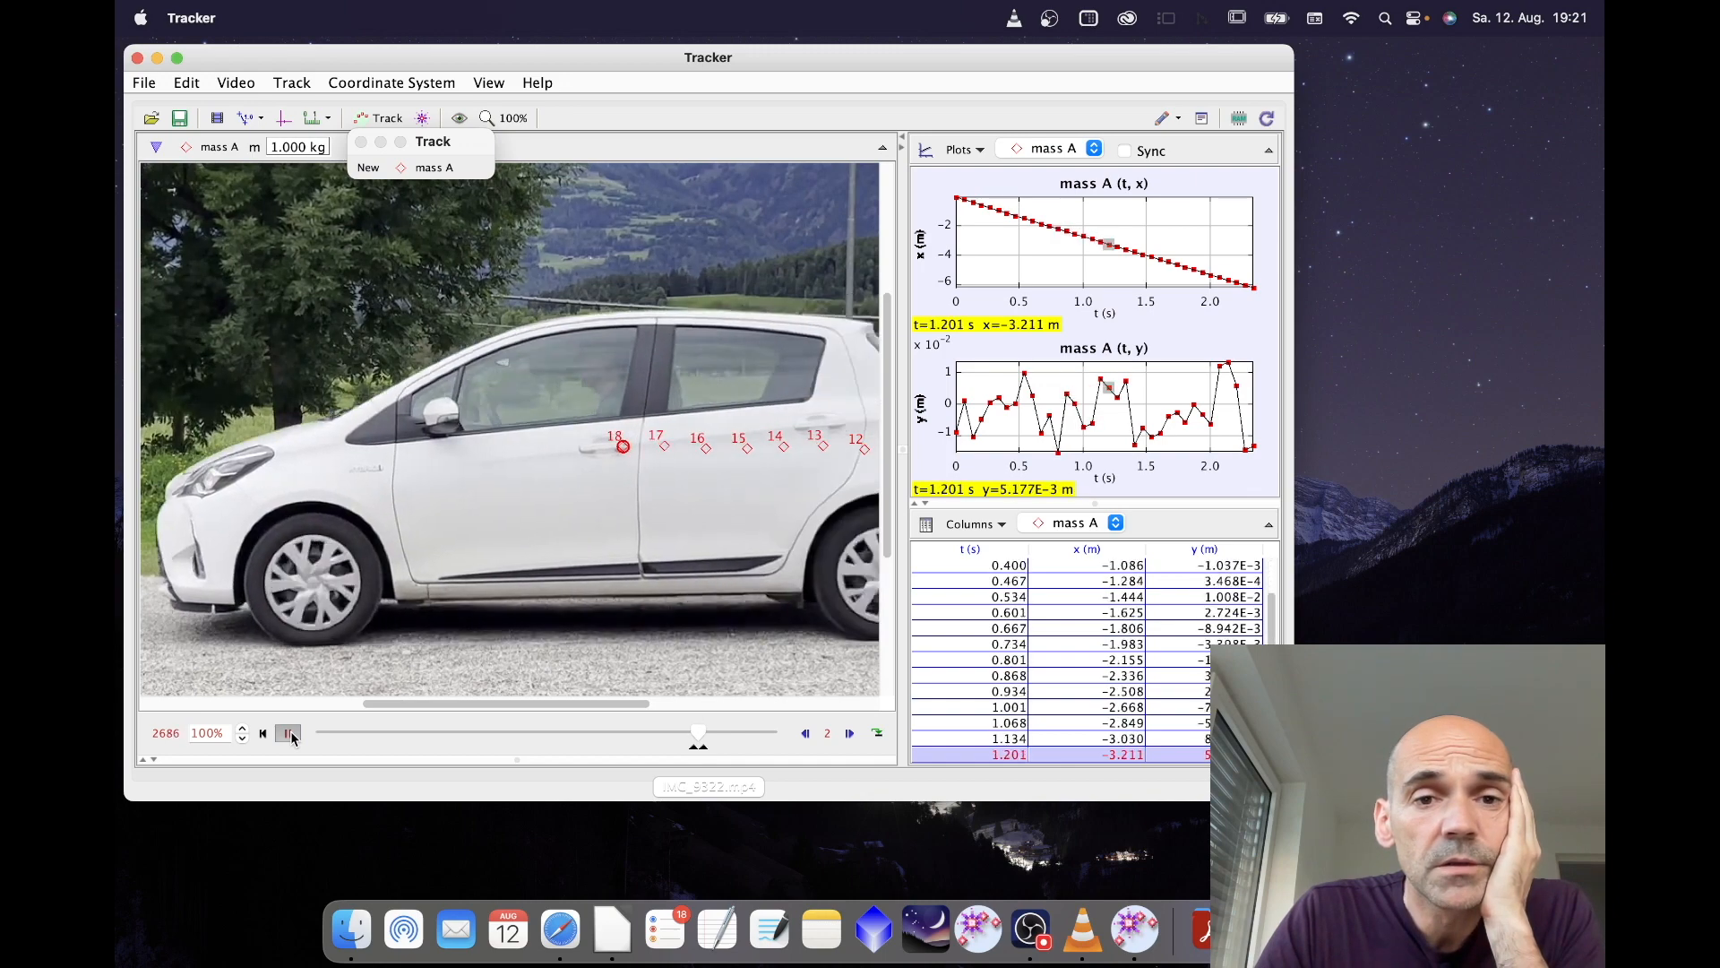
{"action": "left_click", "coordinate": [288, 734]}
{"action": "mouse_move", "coordinate": [547, 450]}
{"action": "left_mouse_down"}
{"action": "mouse_move", "coordinate": [557, 465]}
{"action": "mouse_move", "coordinate": [547, 451]}
{"action": "left_mouse_up"}
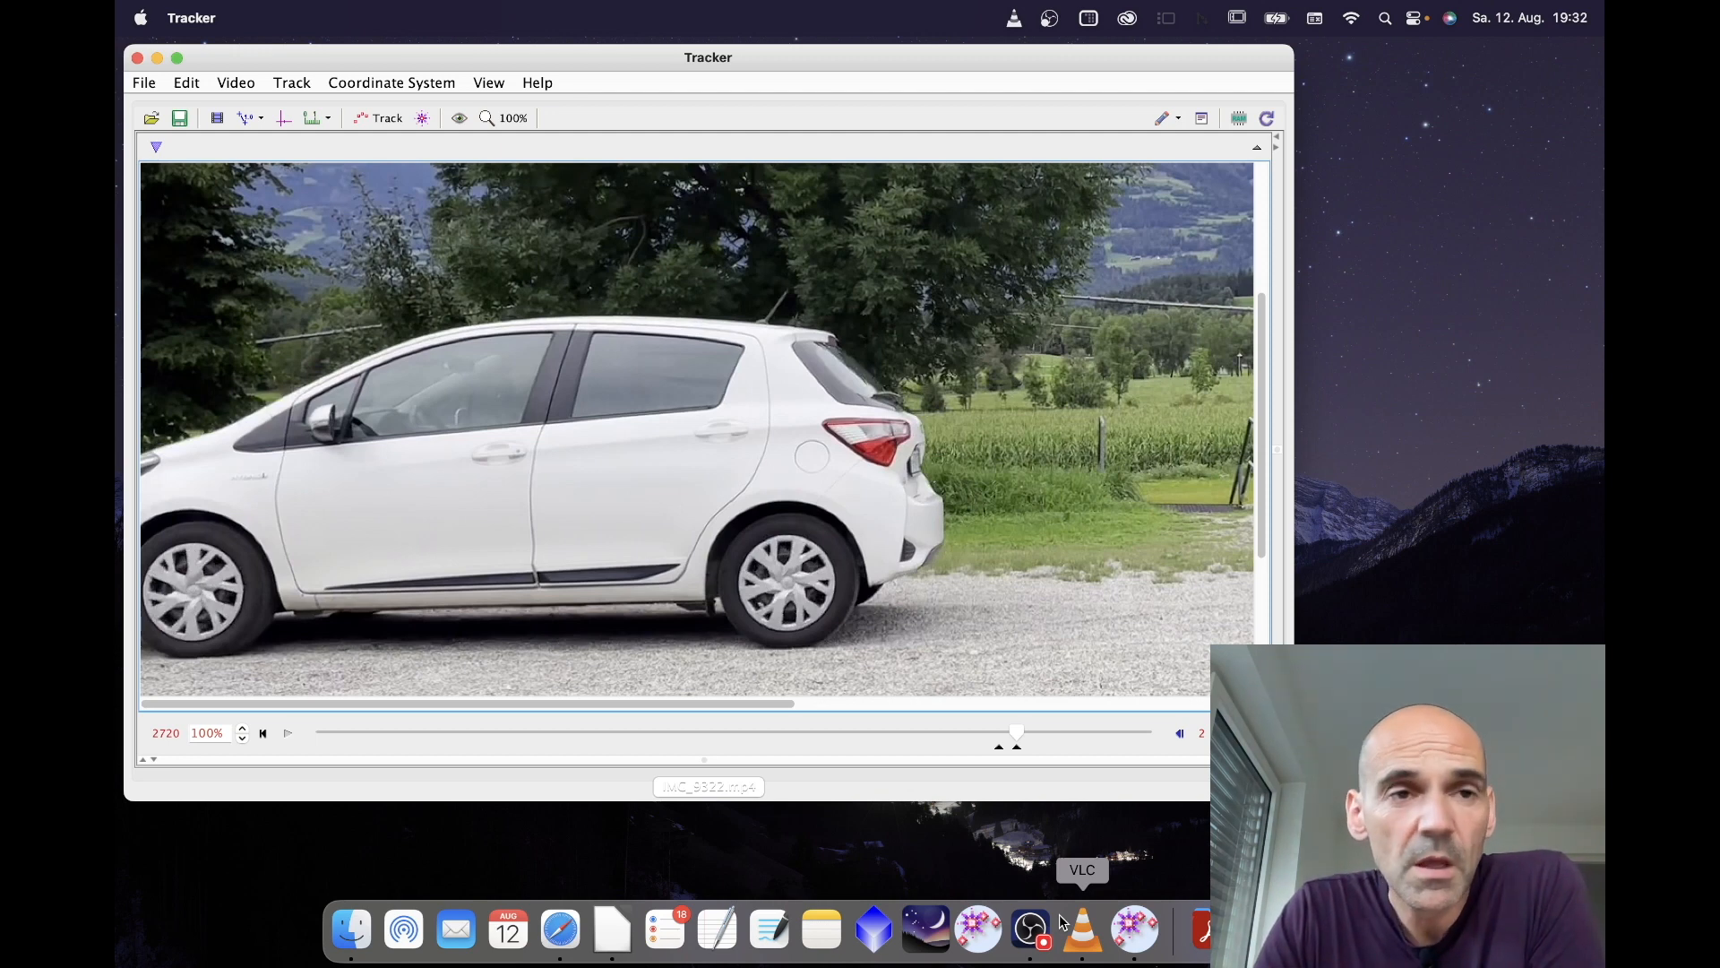
Set the clip's step size to 1 frame.
{"action": "left_click", "coordinate": [217, 118]}
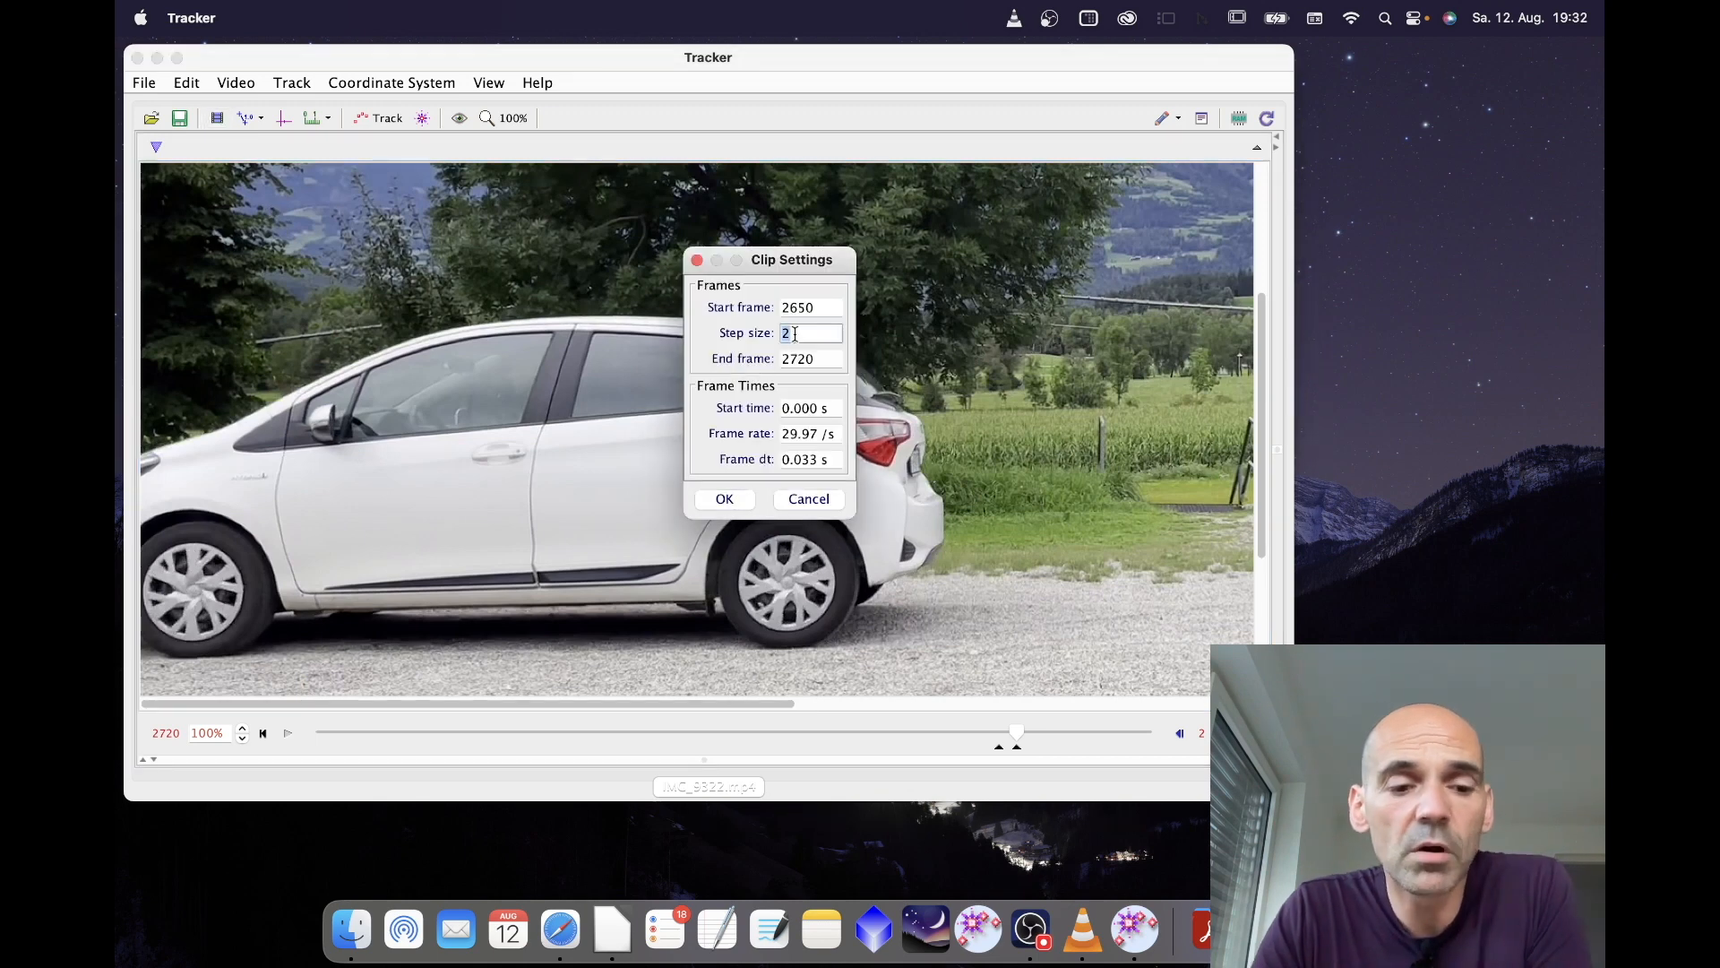
{"action": "type", "text": "1"}
{"action": "left_click", "coordinate": [733, 501]}
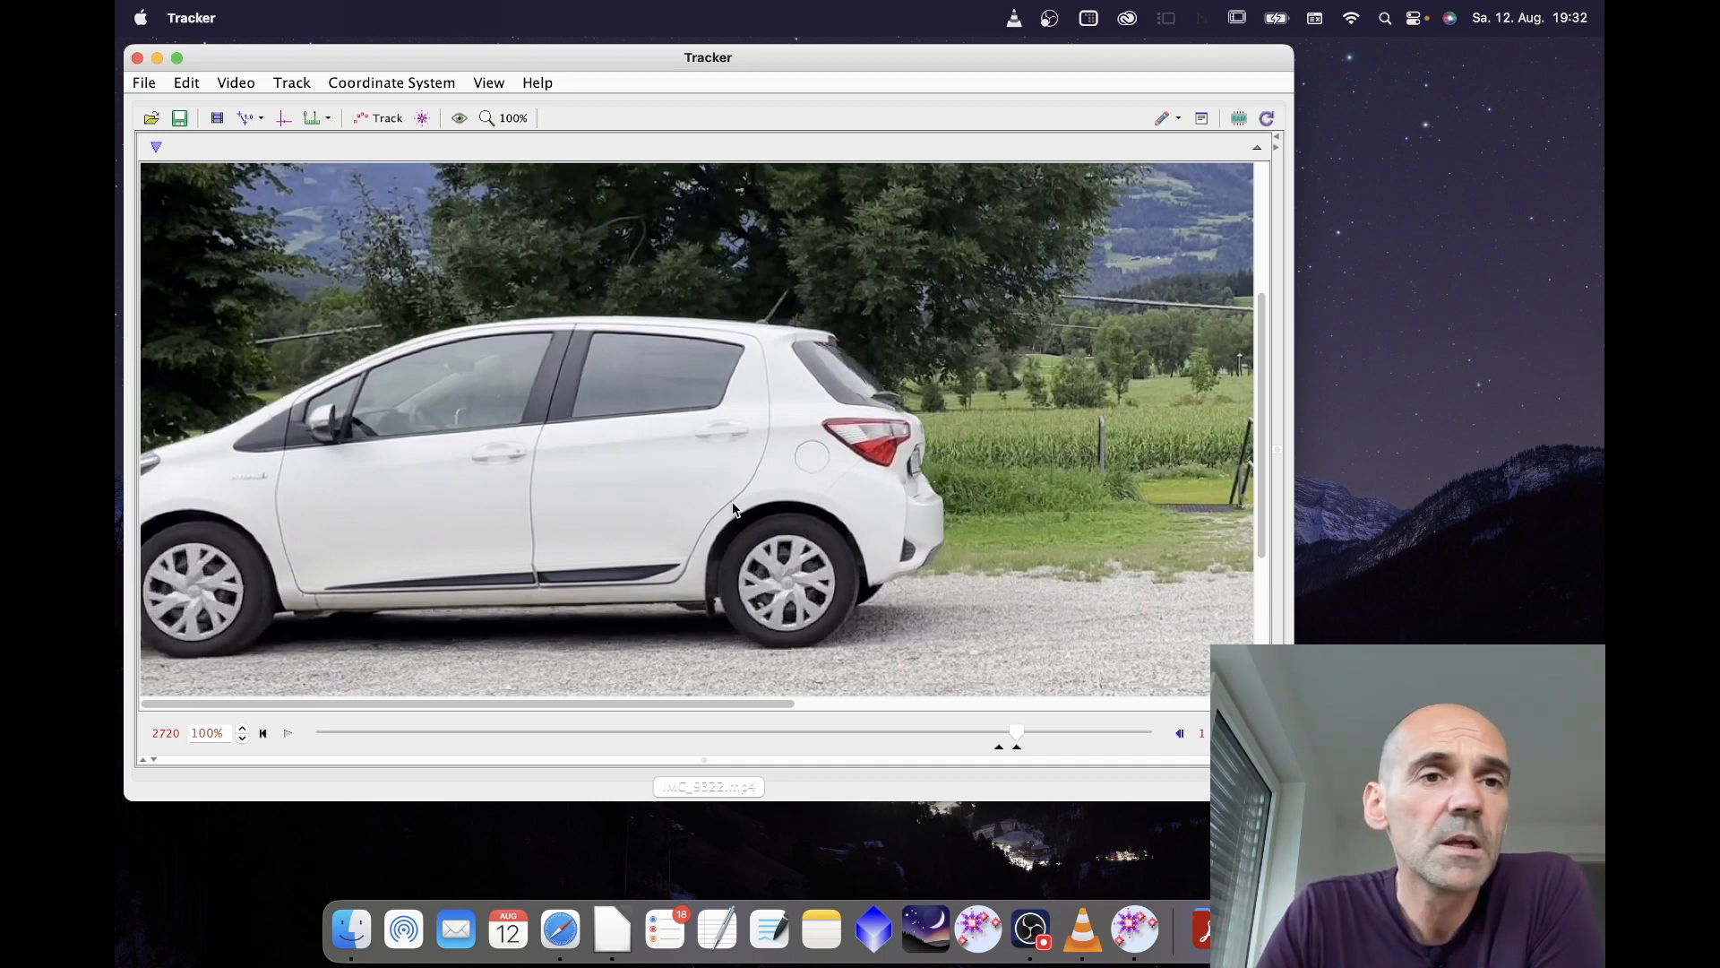
Create a new point mass track and open the Autotracker for it, moved clear of the video.
{"action": "left_click", "coordinate": [376, 120]}
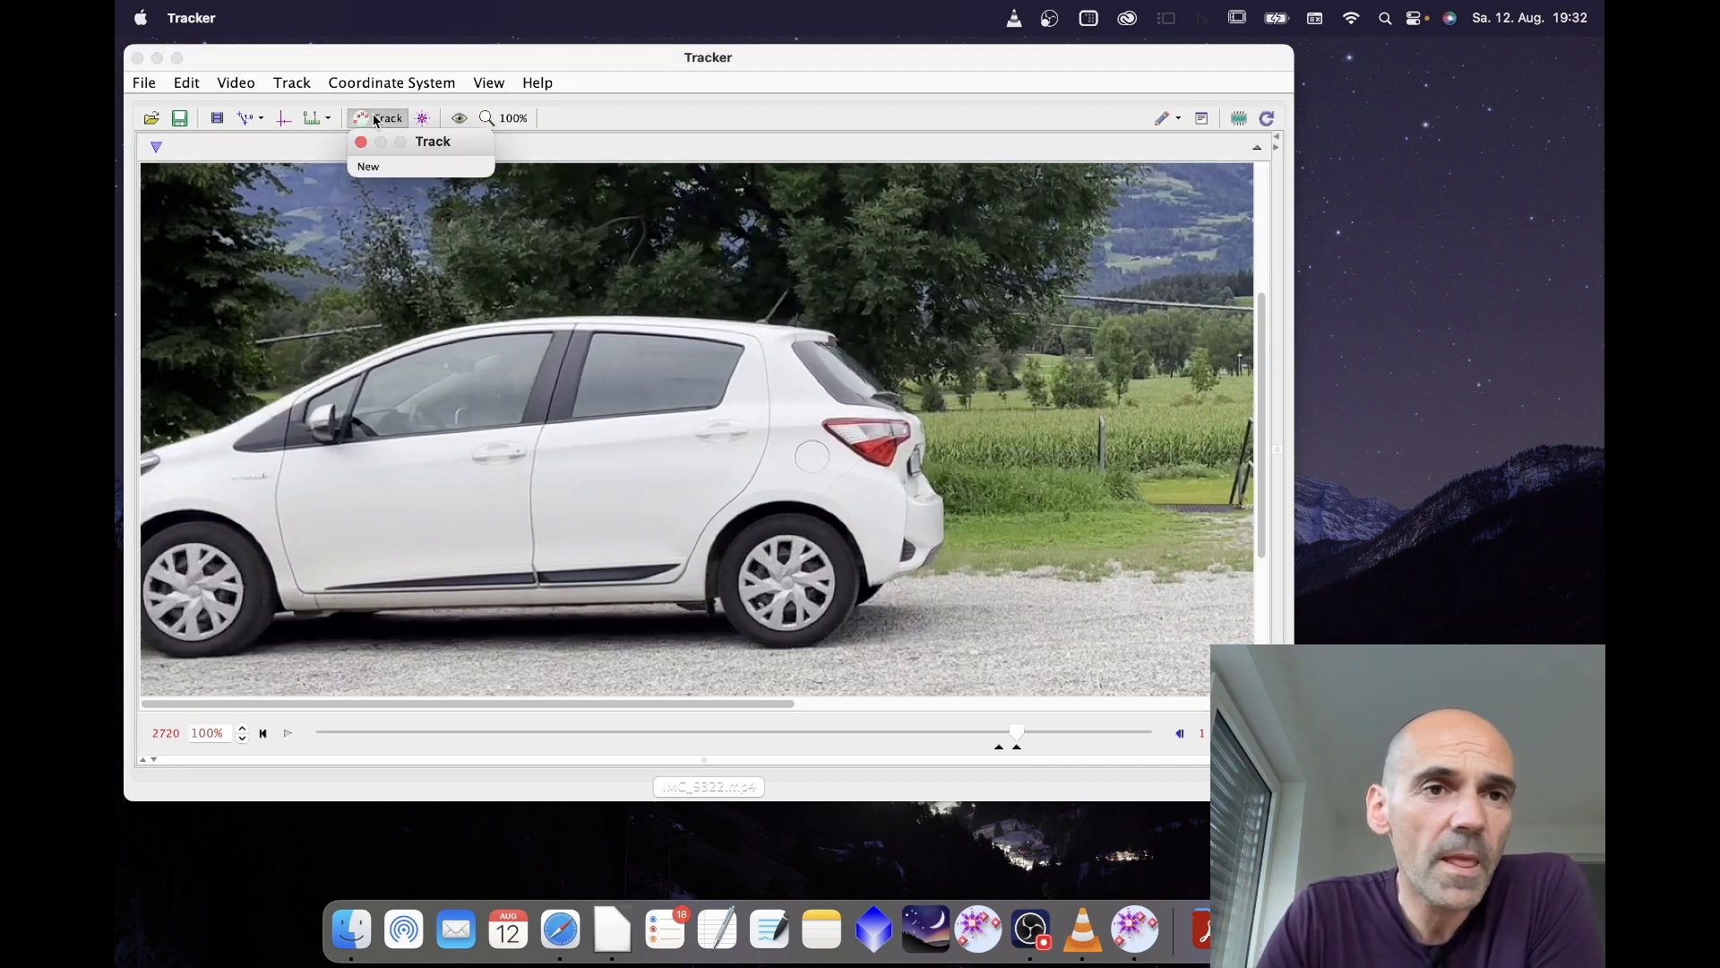
{"action": "left_click", "coordinate": [368, 166]}
{"action": "left_click", "coordinate": [403, 183]}
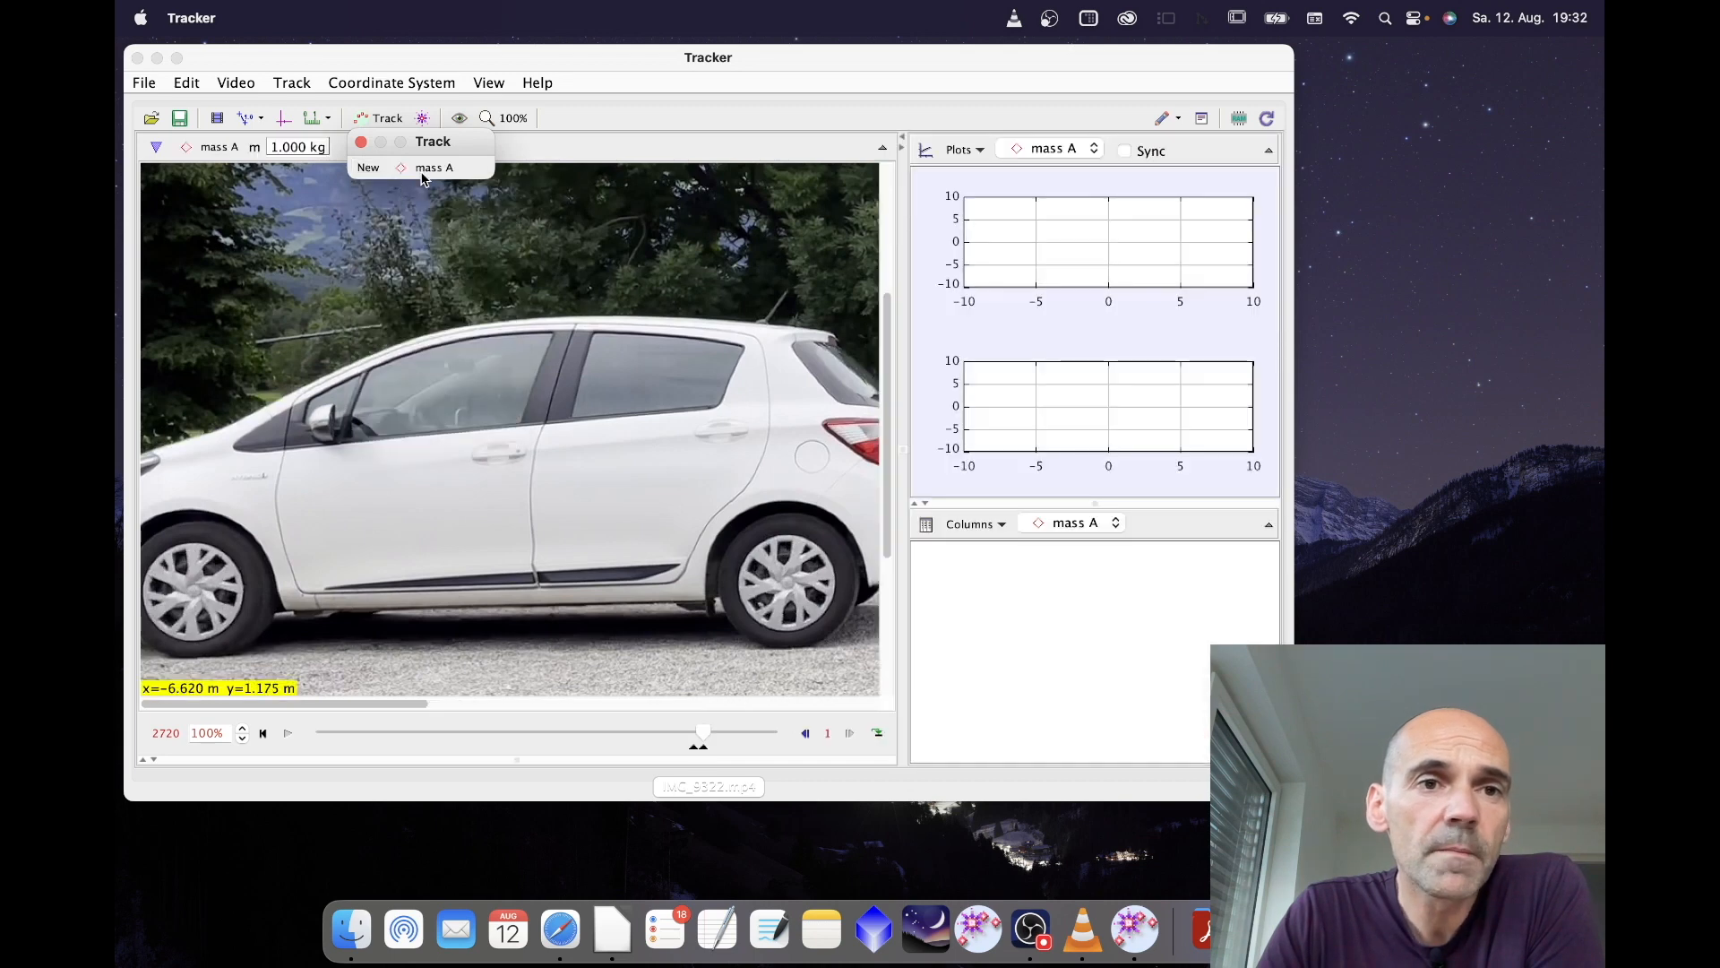
{"action": "left_click", "coordinate": [445, 170]}
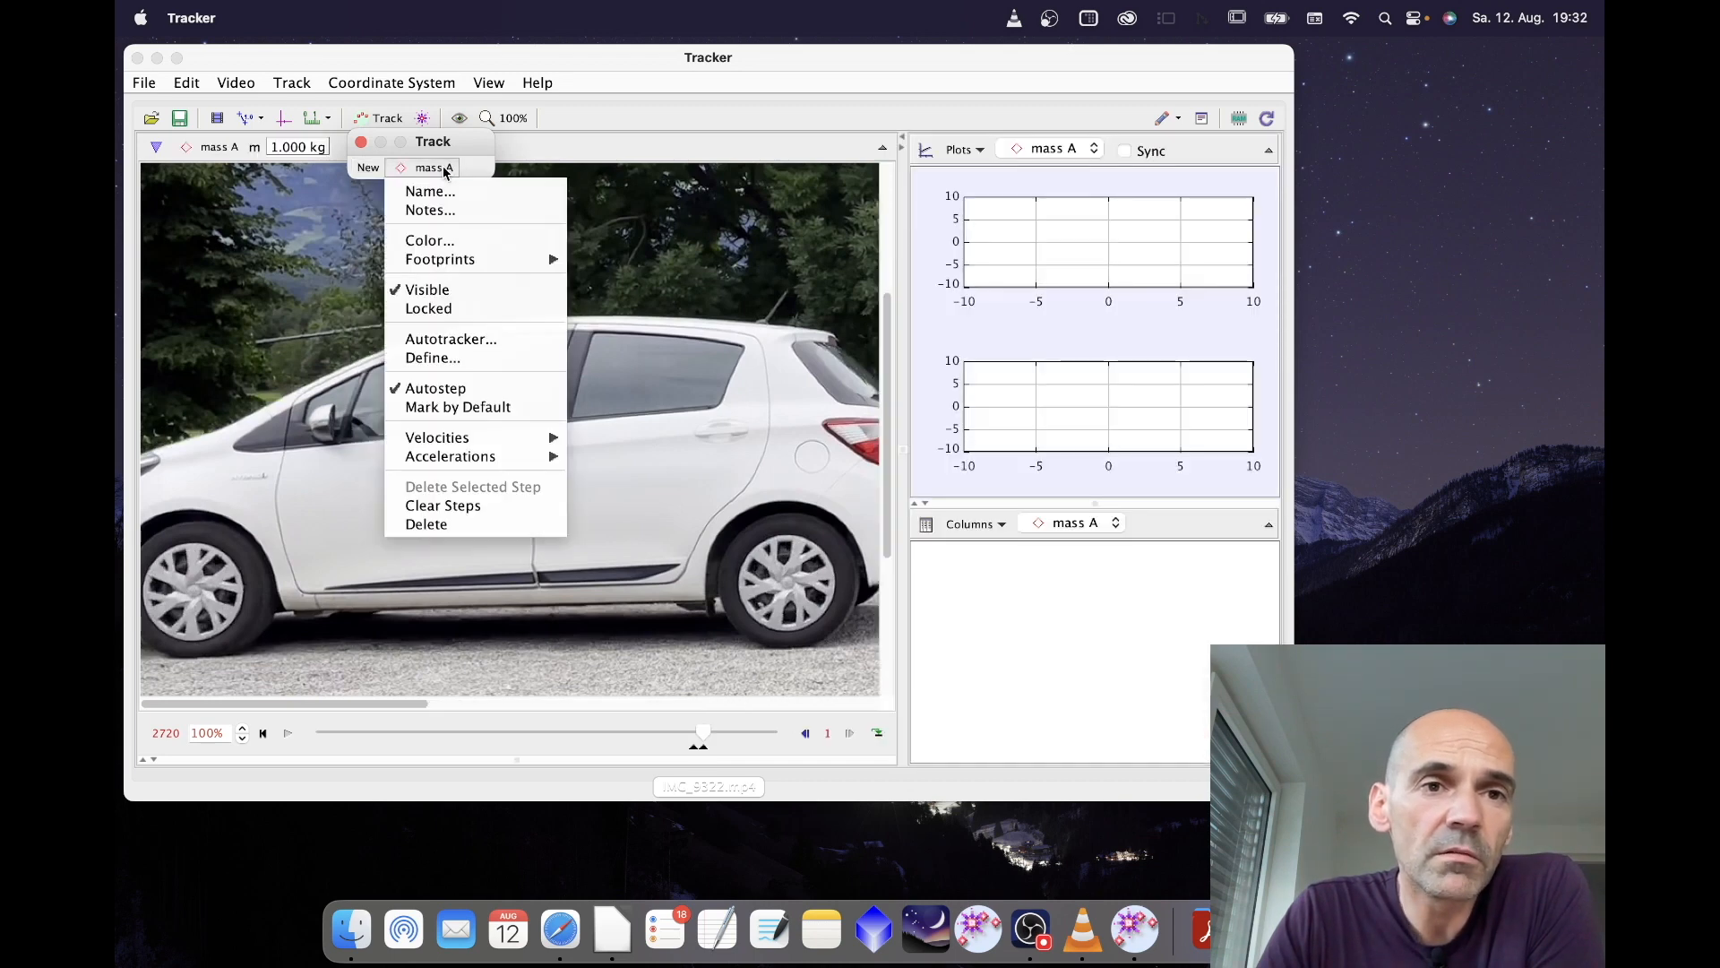
{"action": "left_click", "coordinate": [443, 339]}
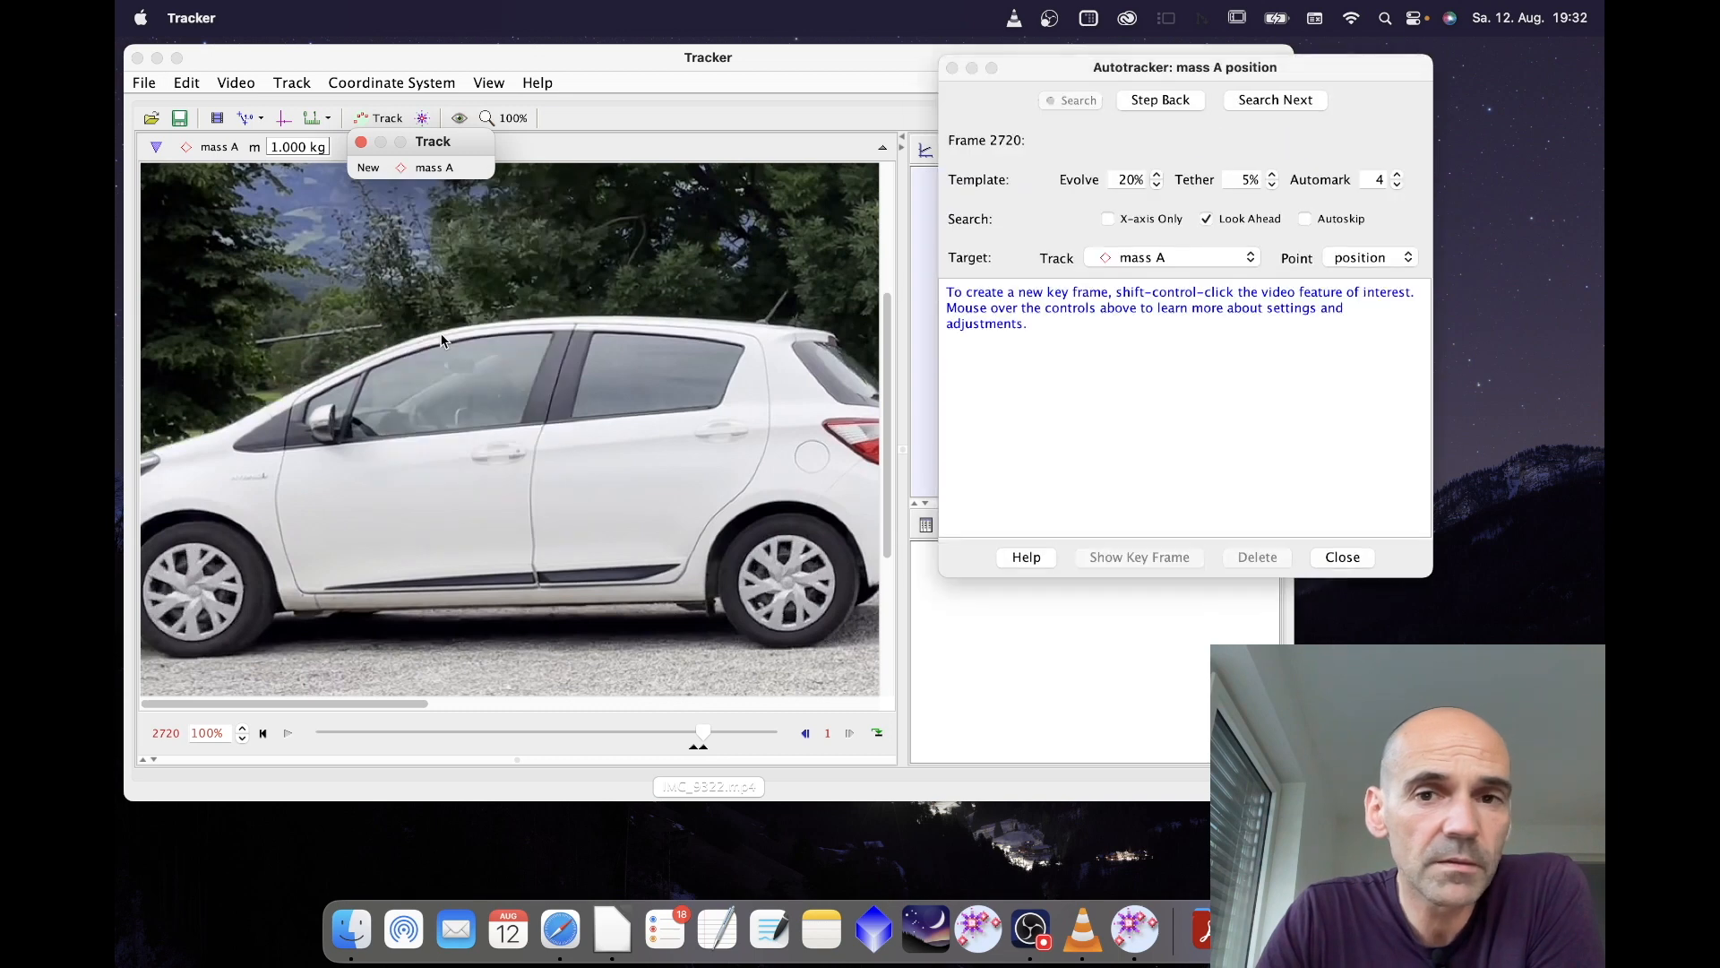
{"action": "left_click_drag", "start_coordinate": [1228, 74], "coordinate": [1194, 116]}
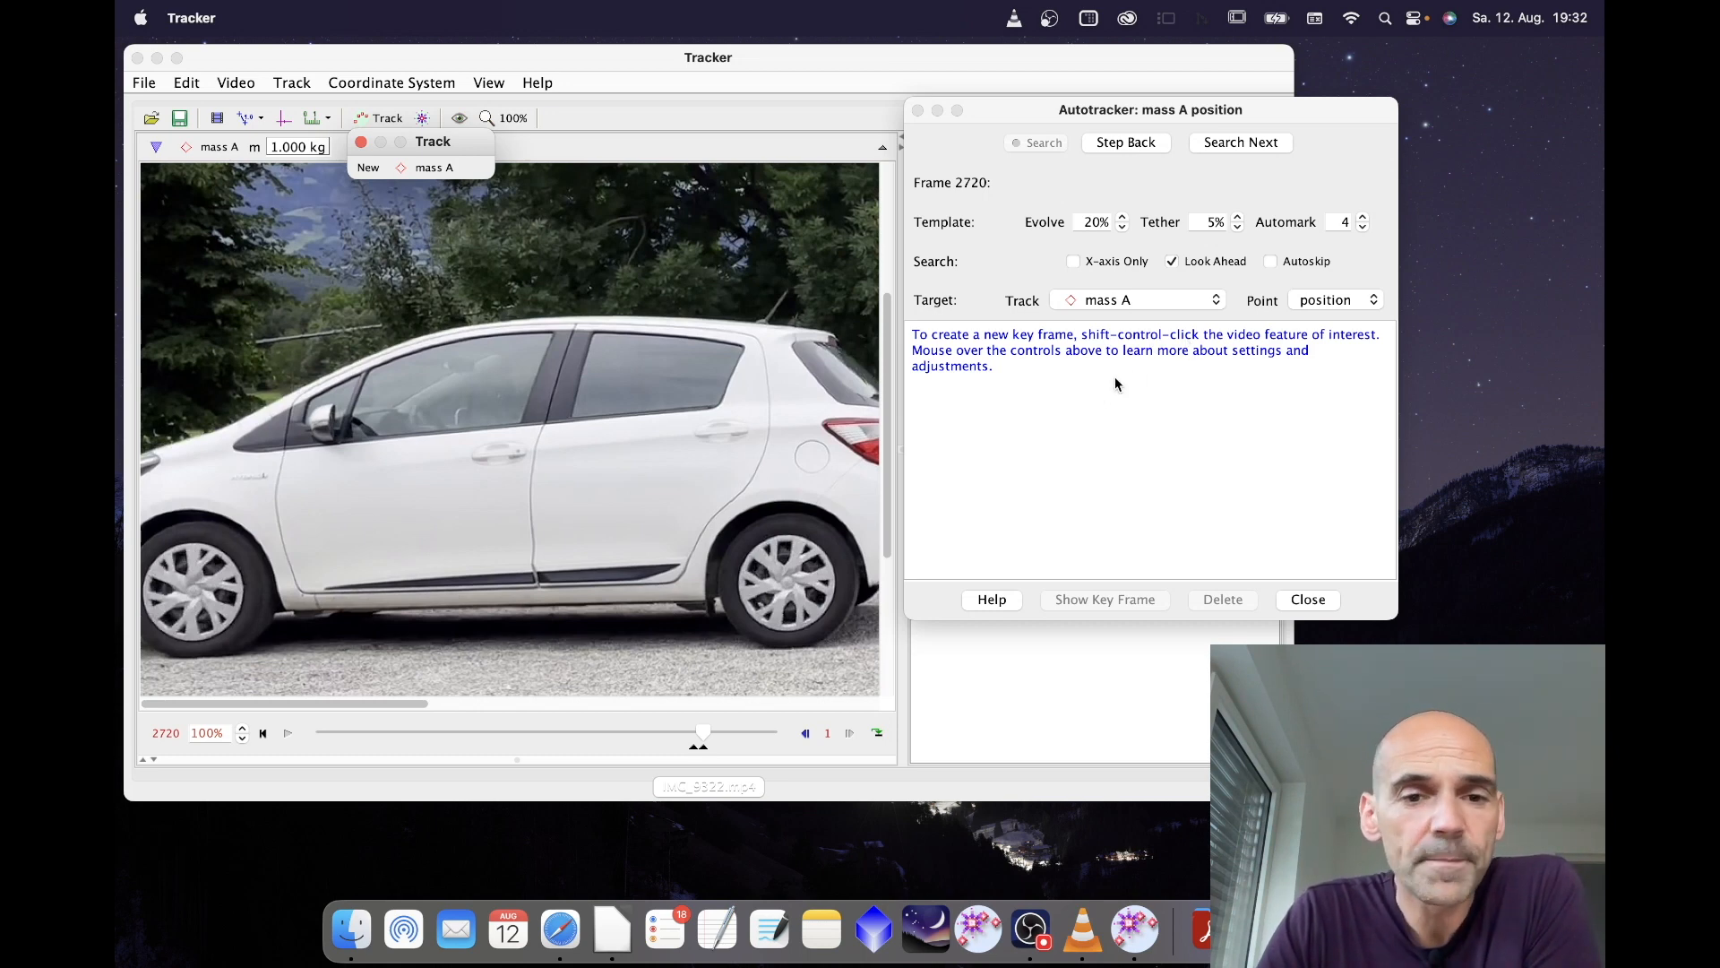
Set an Autotracker key frame on the rear end of the front door handle at start frame 2650 and autotrack it through frame 2720.
{"action": "left_click", "coordinate": [265, 734]}
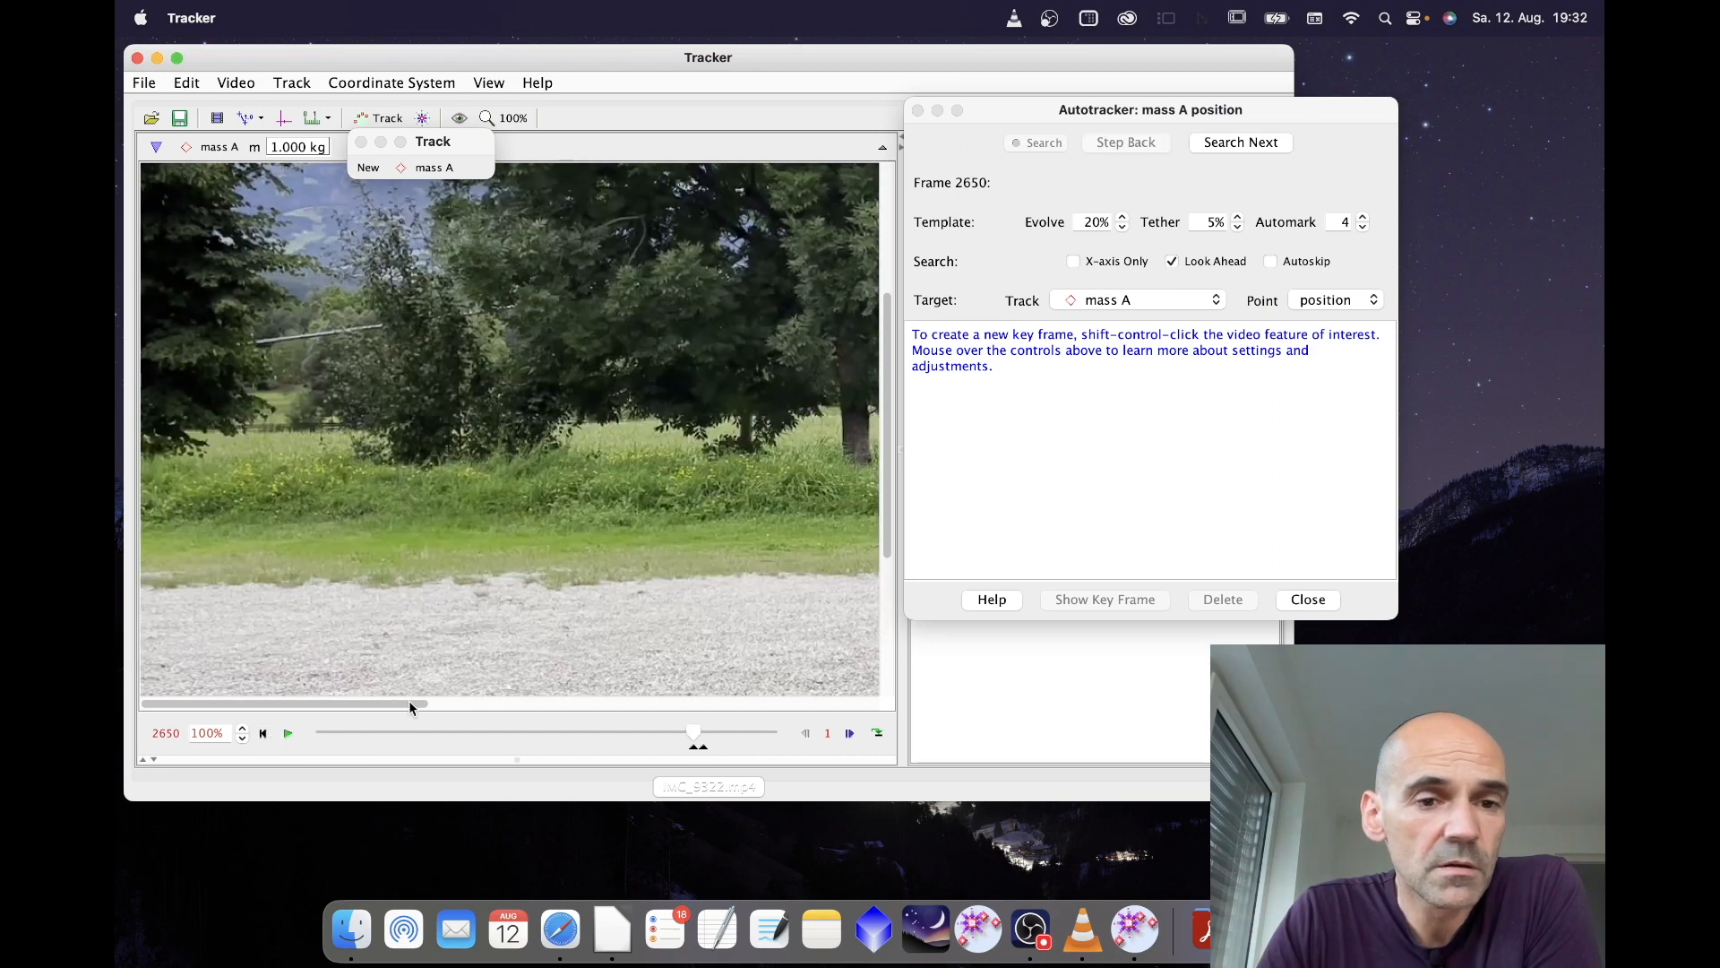
{"action": "left_click_drag", "start_coordinate": [409, 701], "coordinate": [890, 697]}
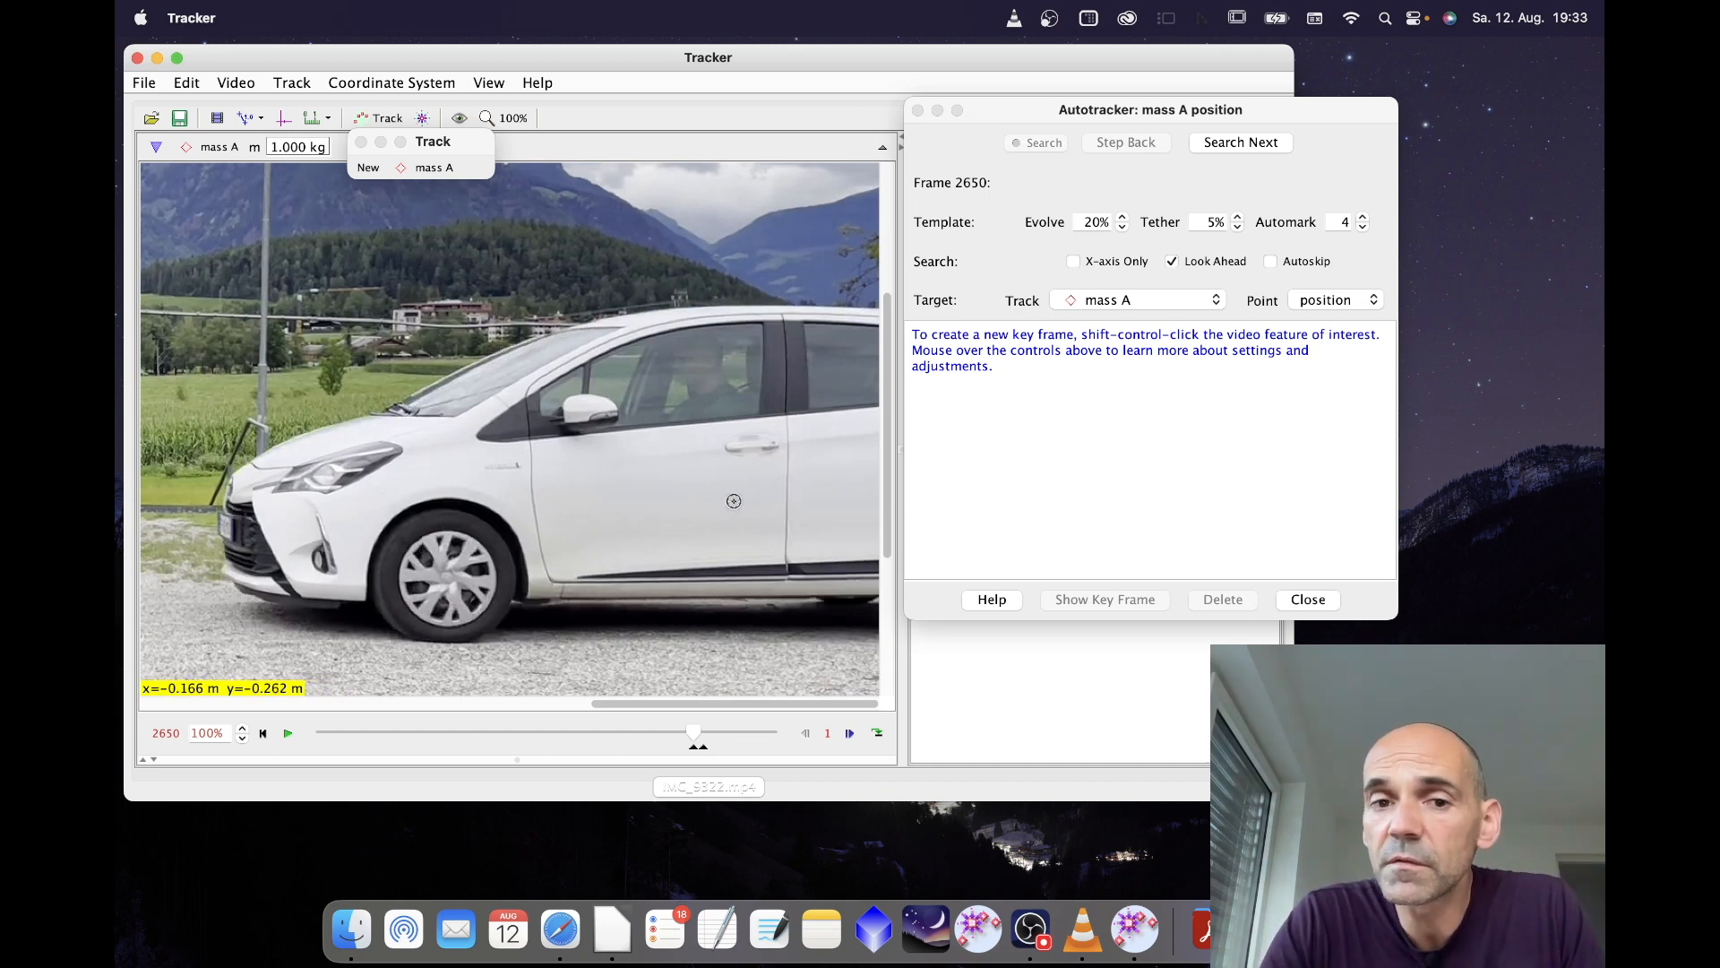
{"action": "left_click", "coordinate": [772, 443], "text": "ctrl+shift"}
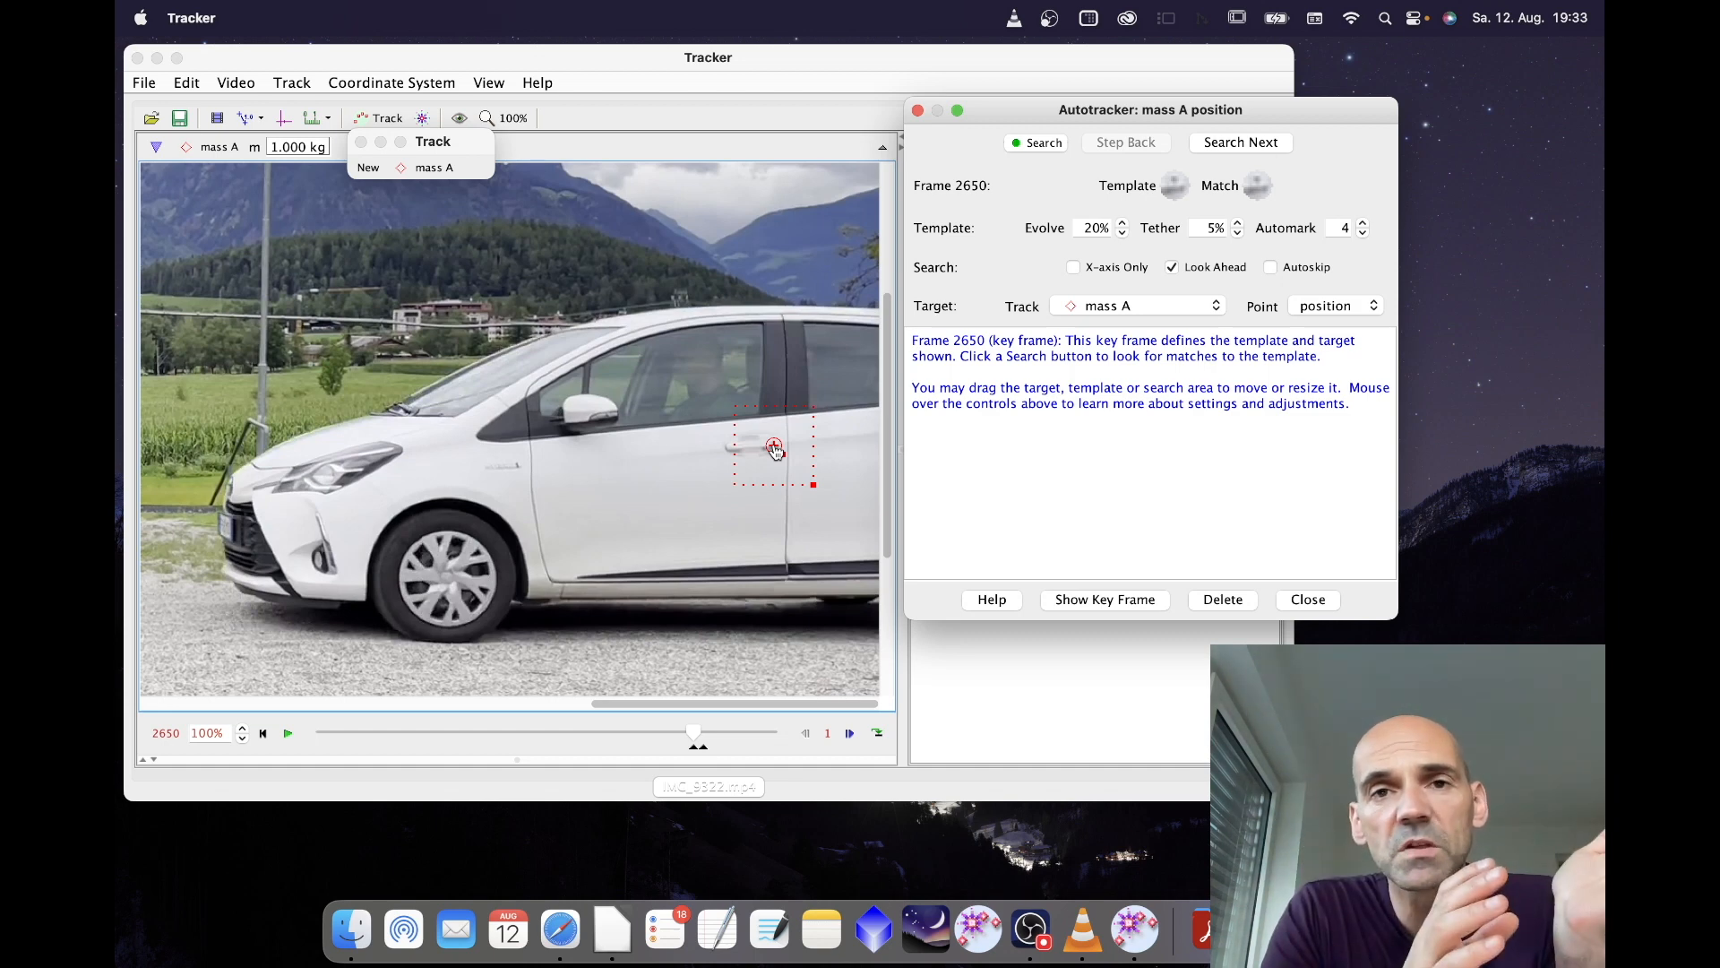
{"action": "left_click", "coordinate": [1039, 143]}
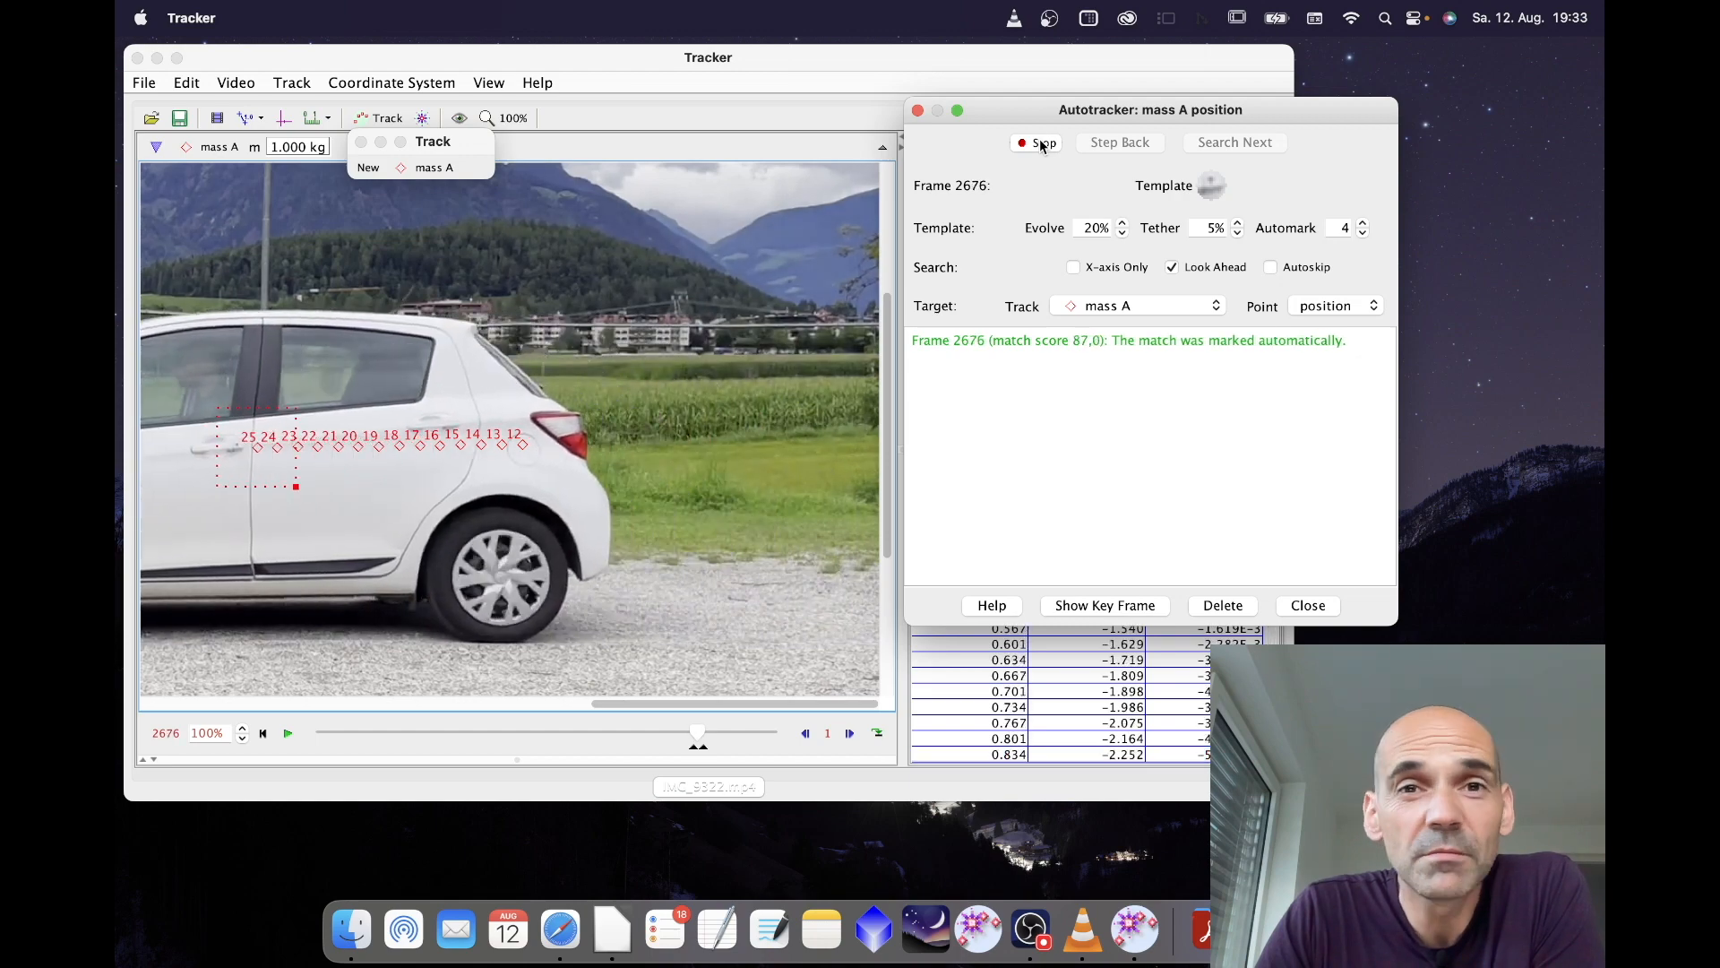
{"action": "left_click_drag", "start_coordinate": [687, 704], "coordinate": [239, 713]}
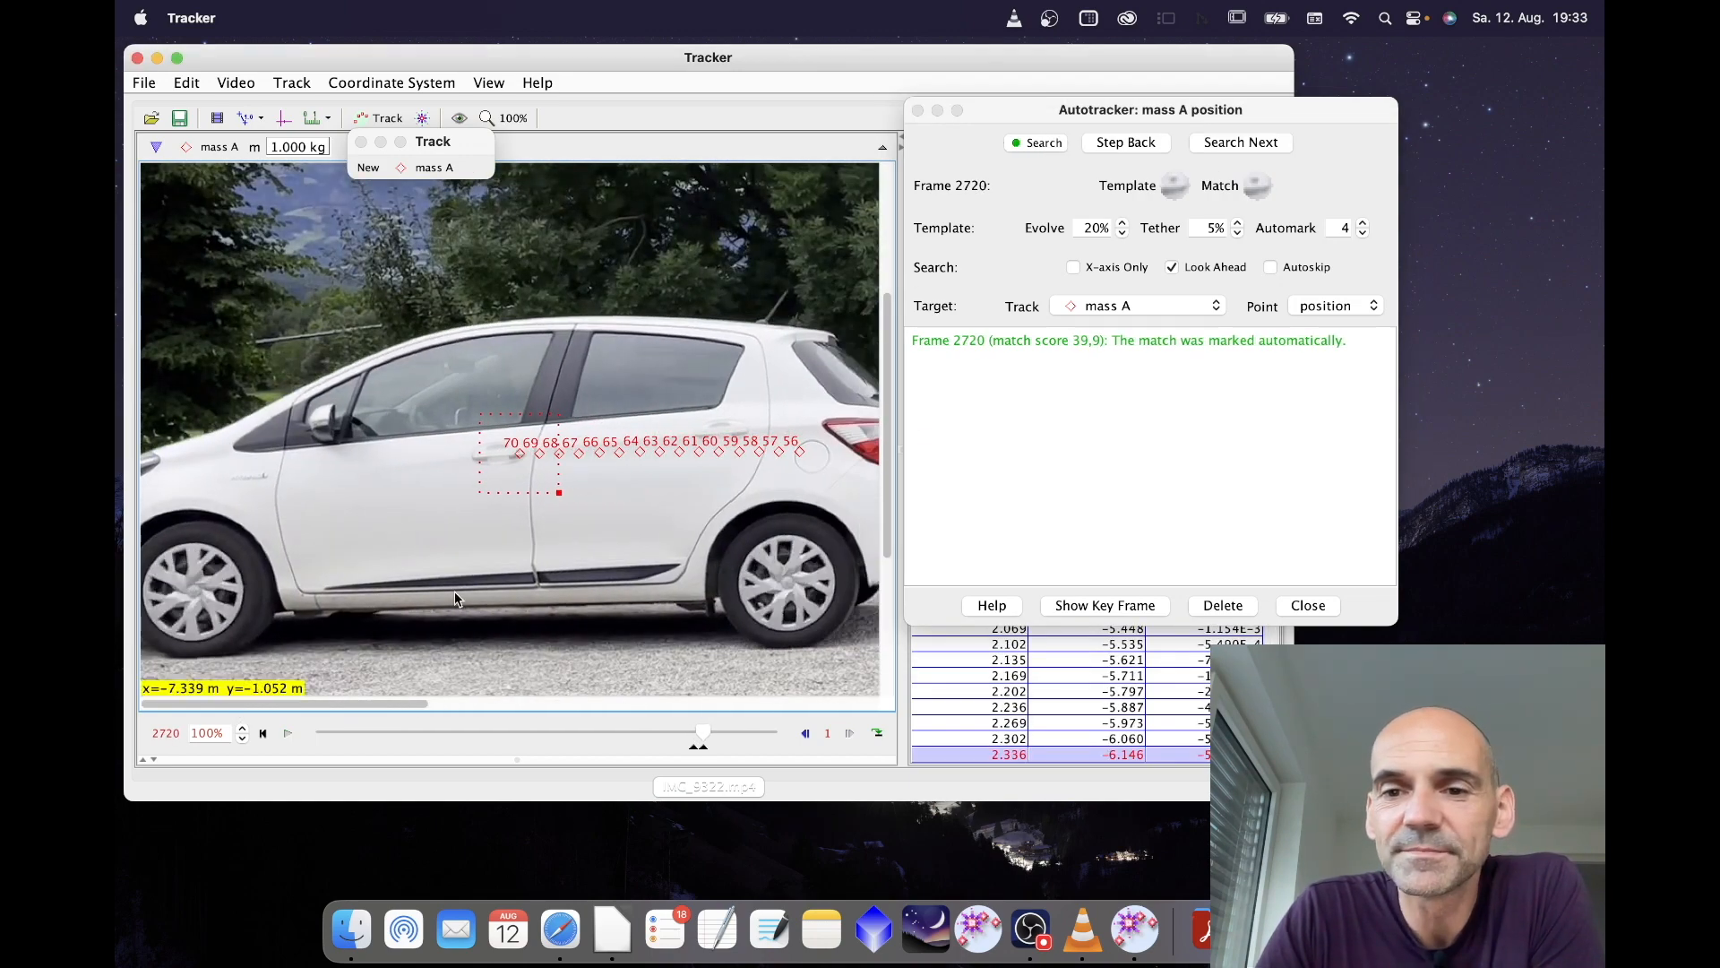
{"action": "left_click", "coordinate": [1308, 606]}
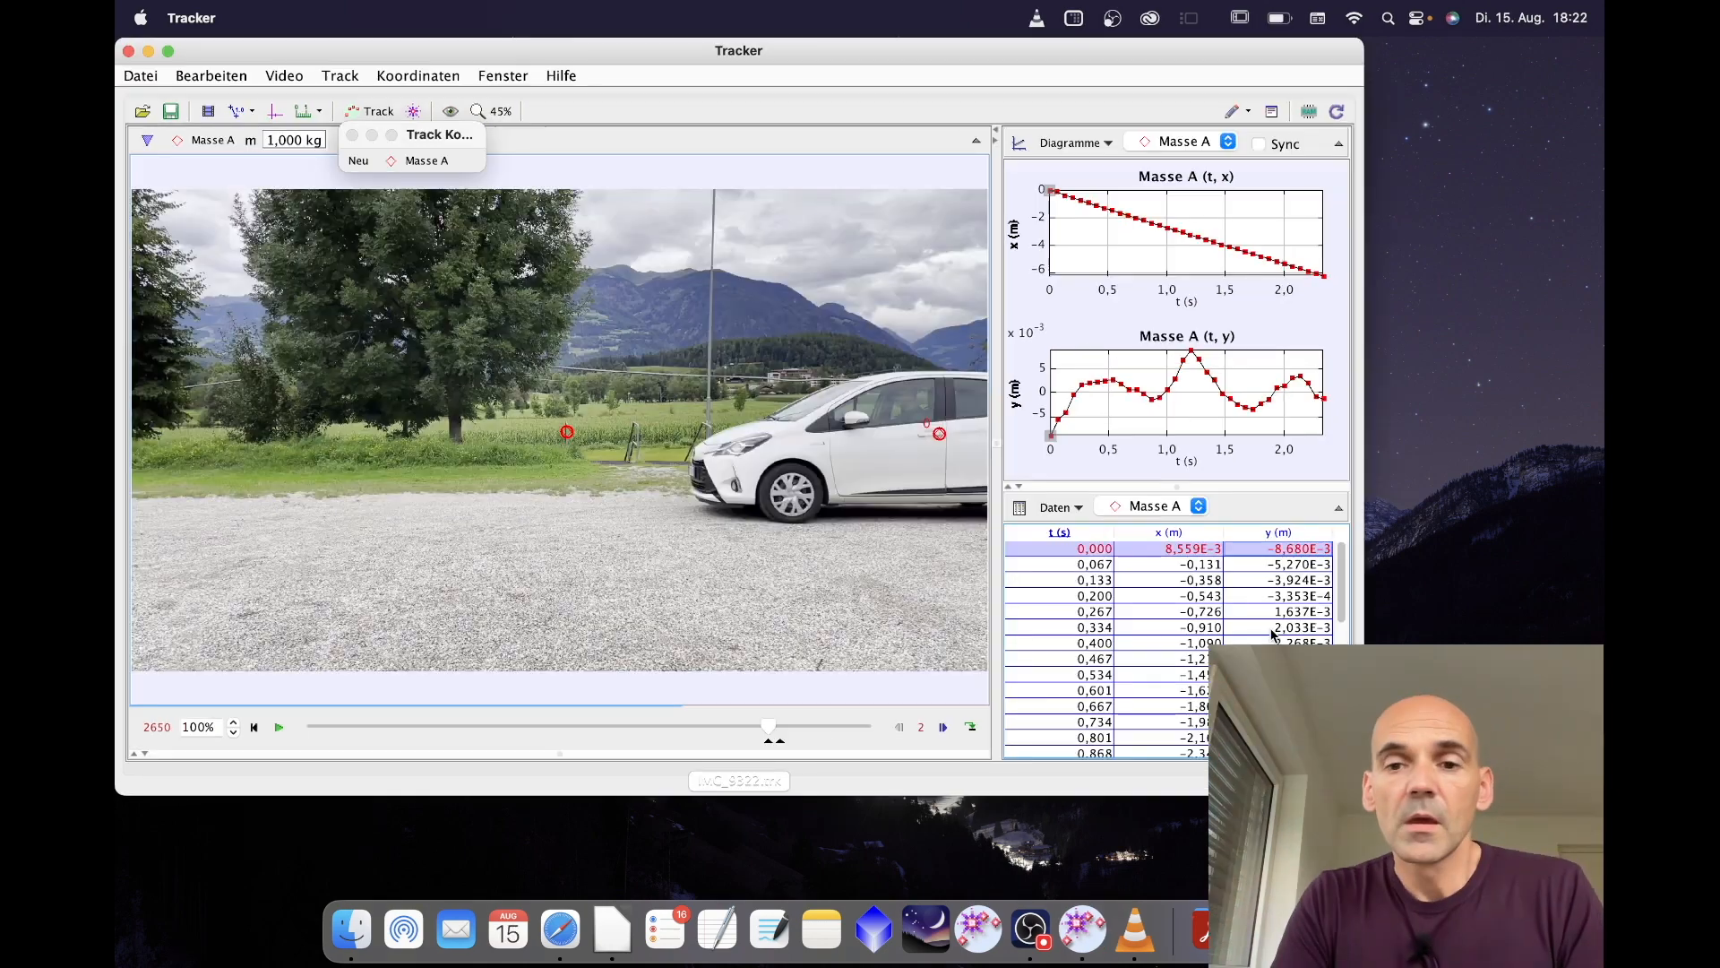
Widen the plots and data table, expand the table to inspect its position values, and enlarge the x and y position plots.
{"action": "left_click_drag", "start_coordinate": [992, 421], "coordinate": [567, 421]}
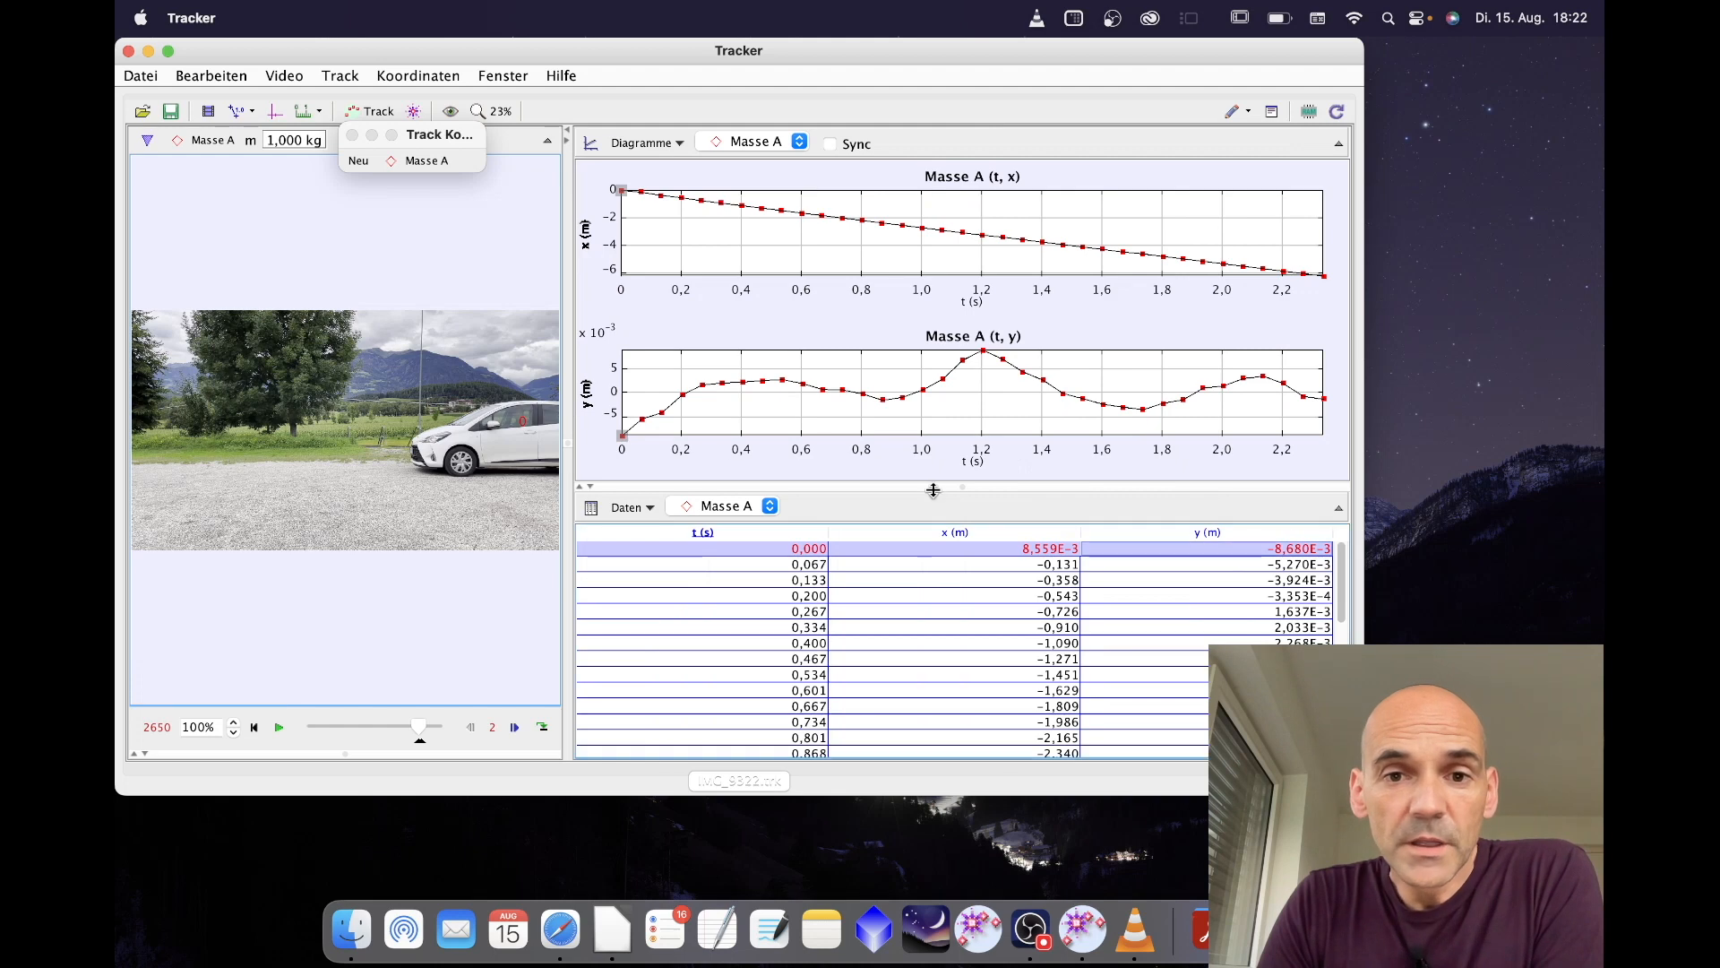
{"action": "left_click_drag", "start_coordinate": [932, 490], "coordinate": [931, 330]}
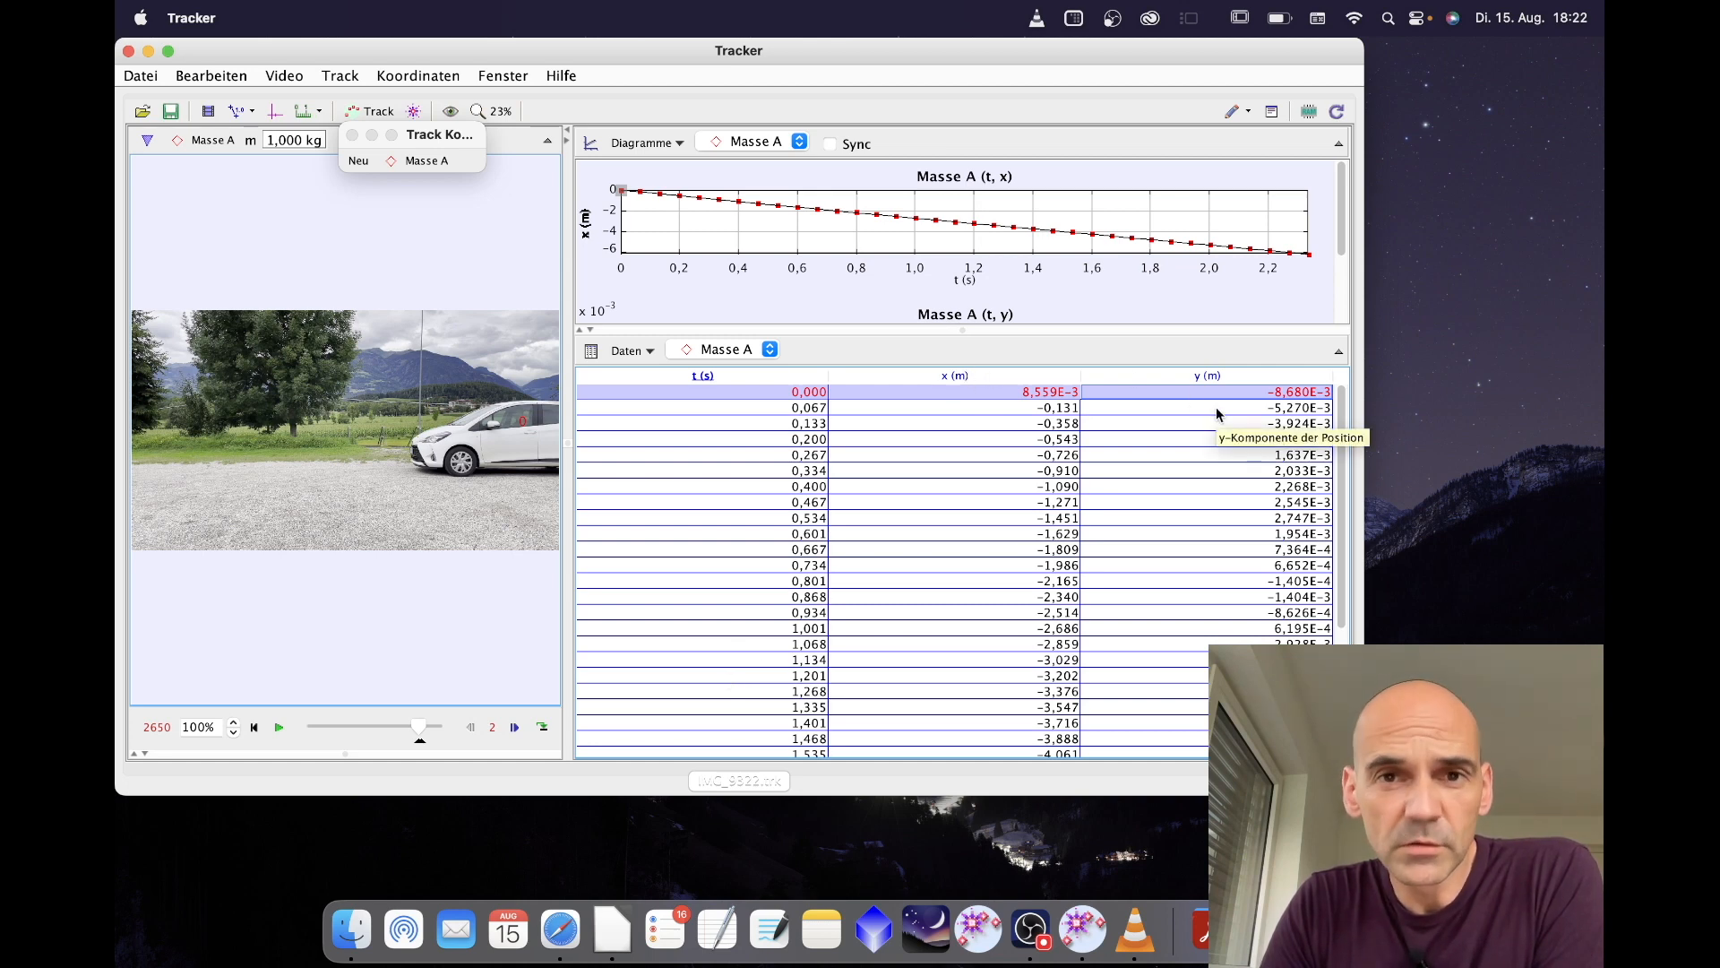
{"action": "left_click_drag", "start_coordinate": [934, 329], "coordinate": [929, 559]}
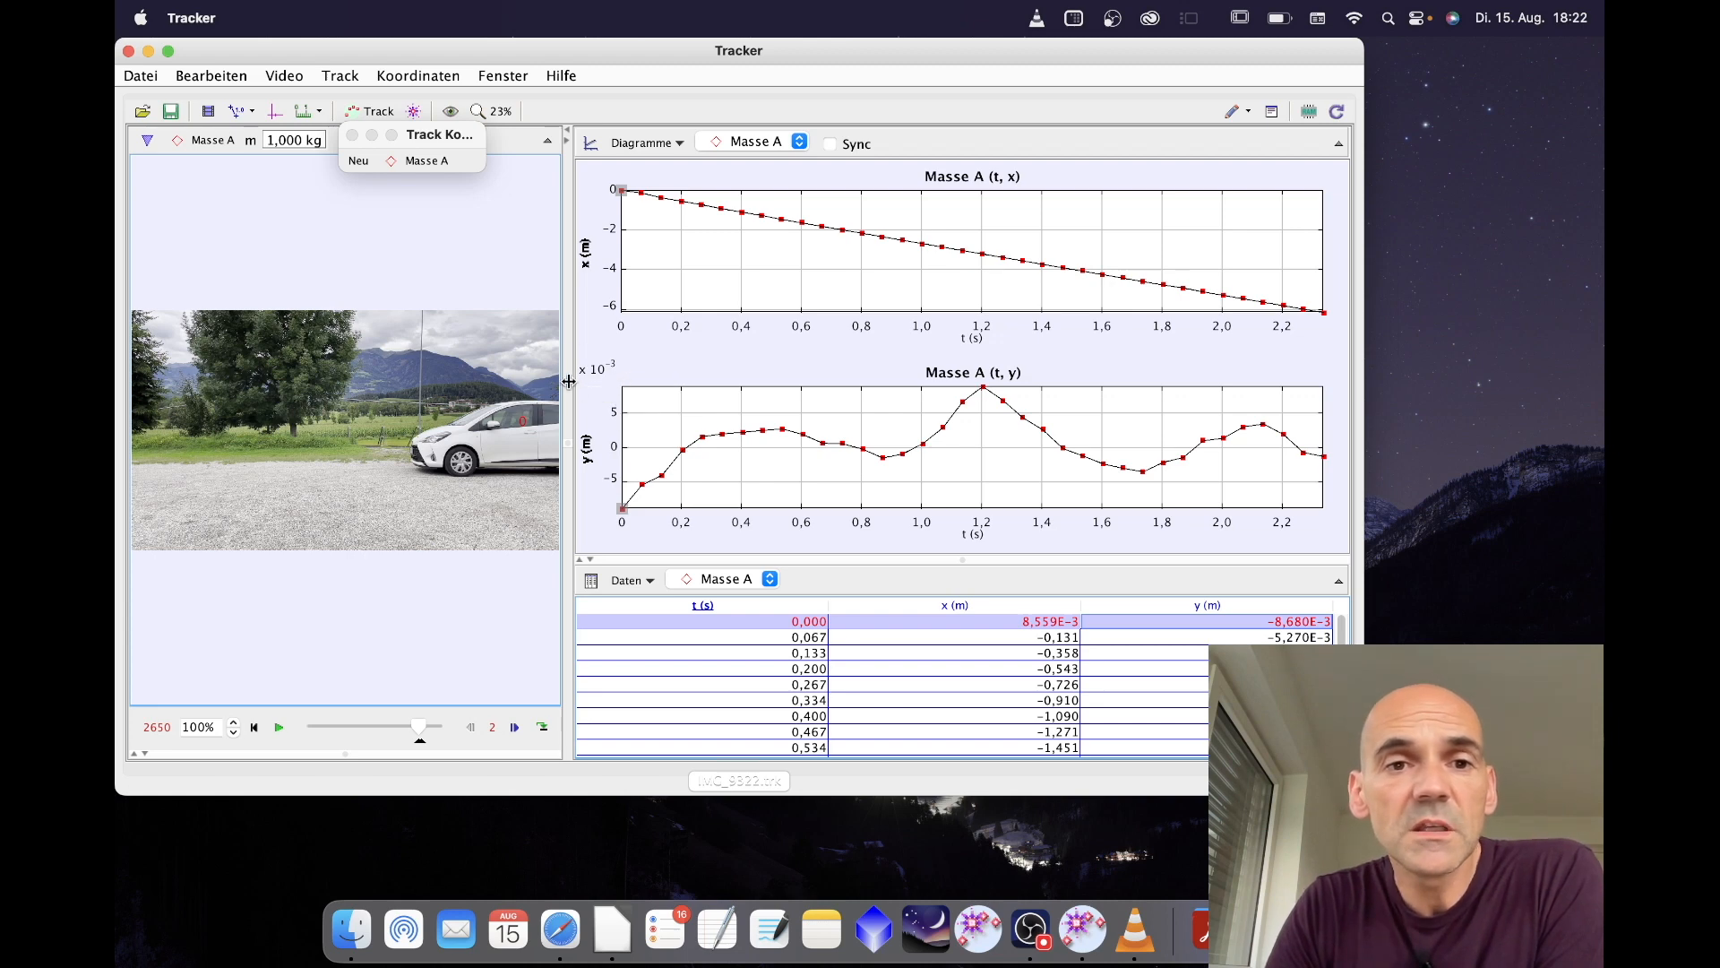
{"action": "left_click", "coordinate": [613, 380]}
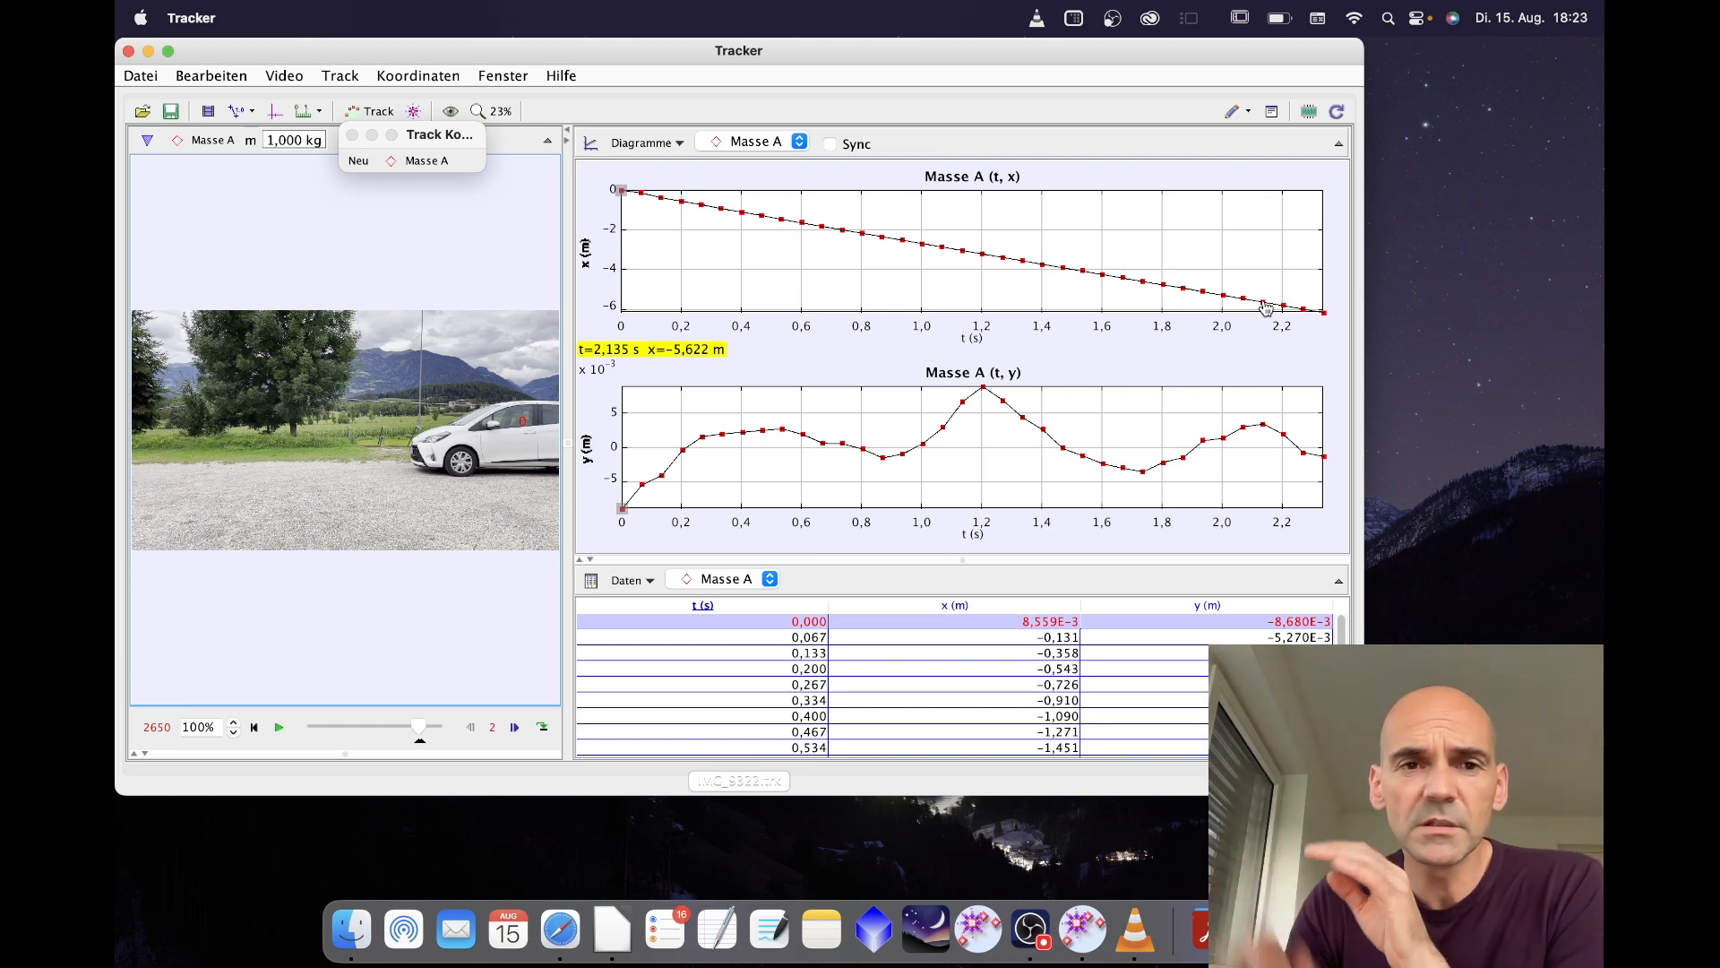
{"action": "left_click_drag", "start_coordinate": [567, 318], "coordinate": [879, 318]}
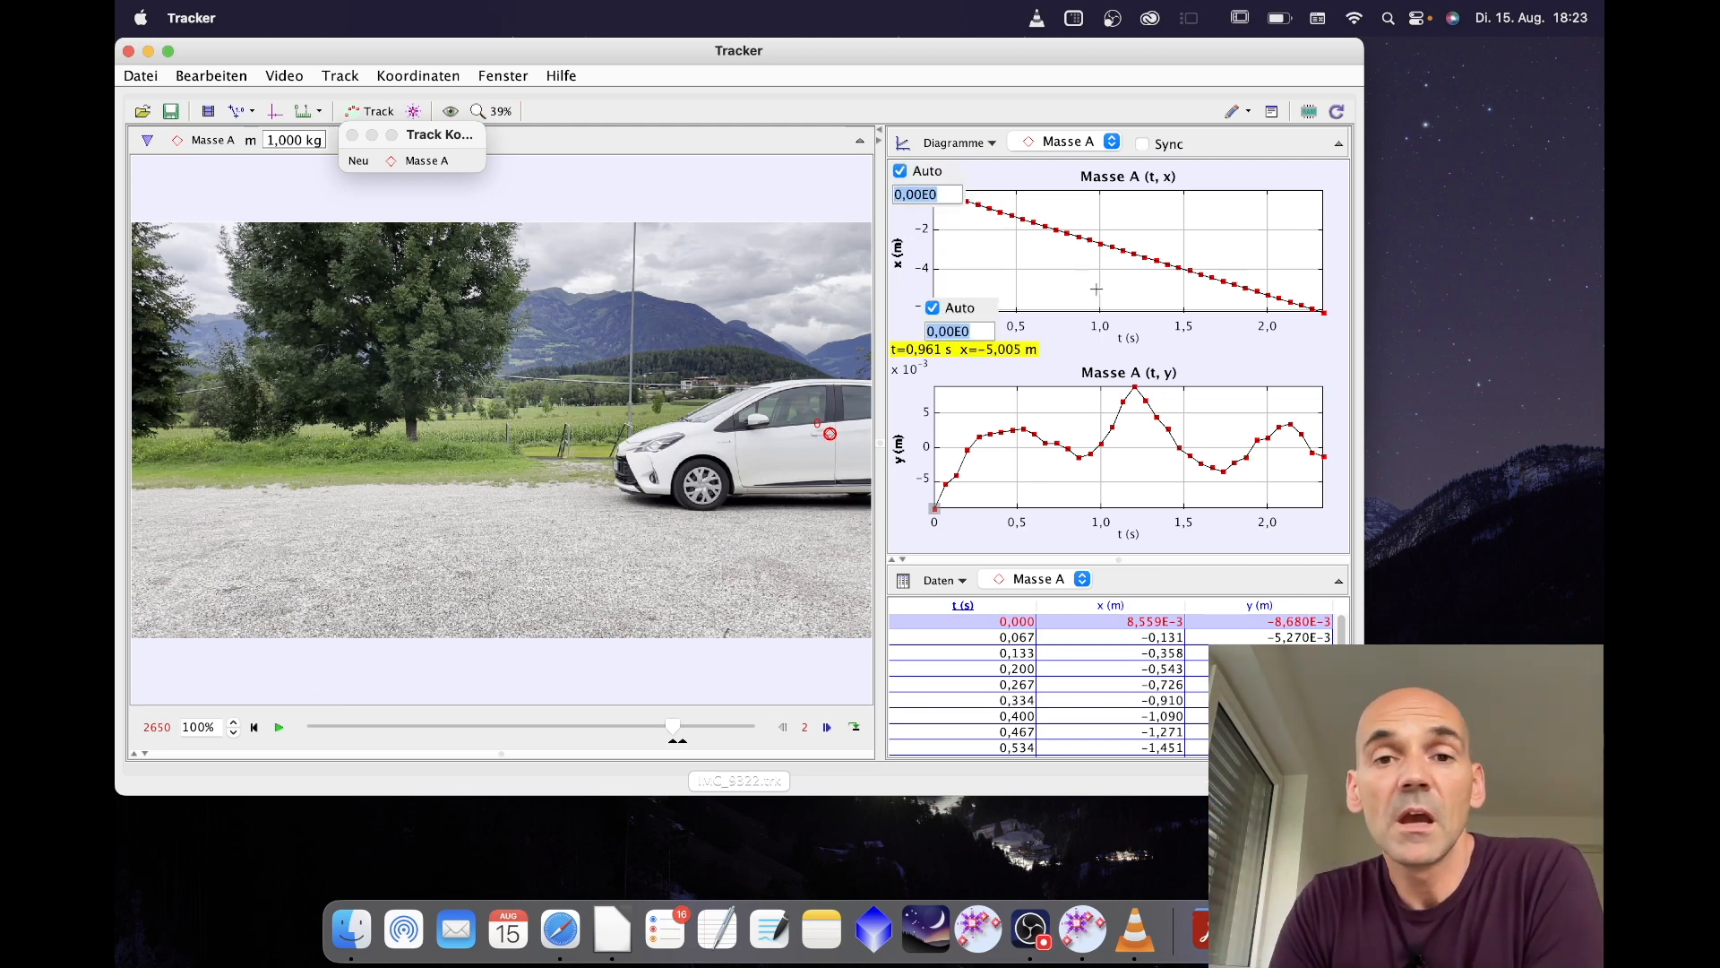
{"action": "left_click_drag", "start_coordinate": [879, 314], "coordinate": [630, 314]}
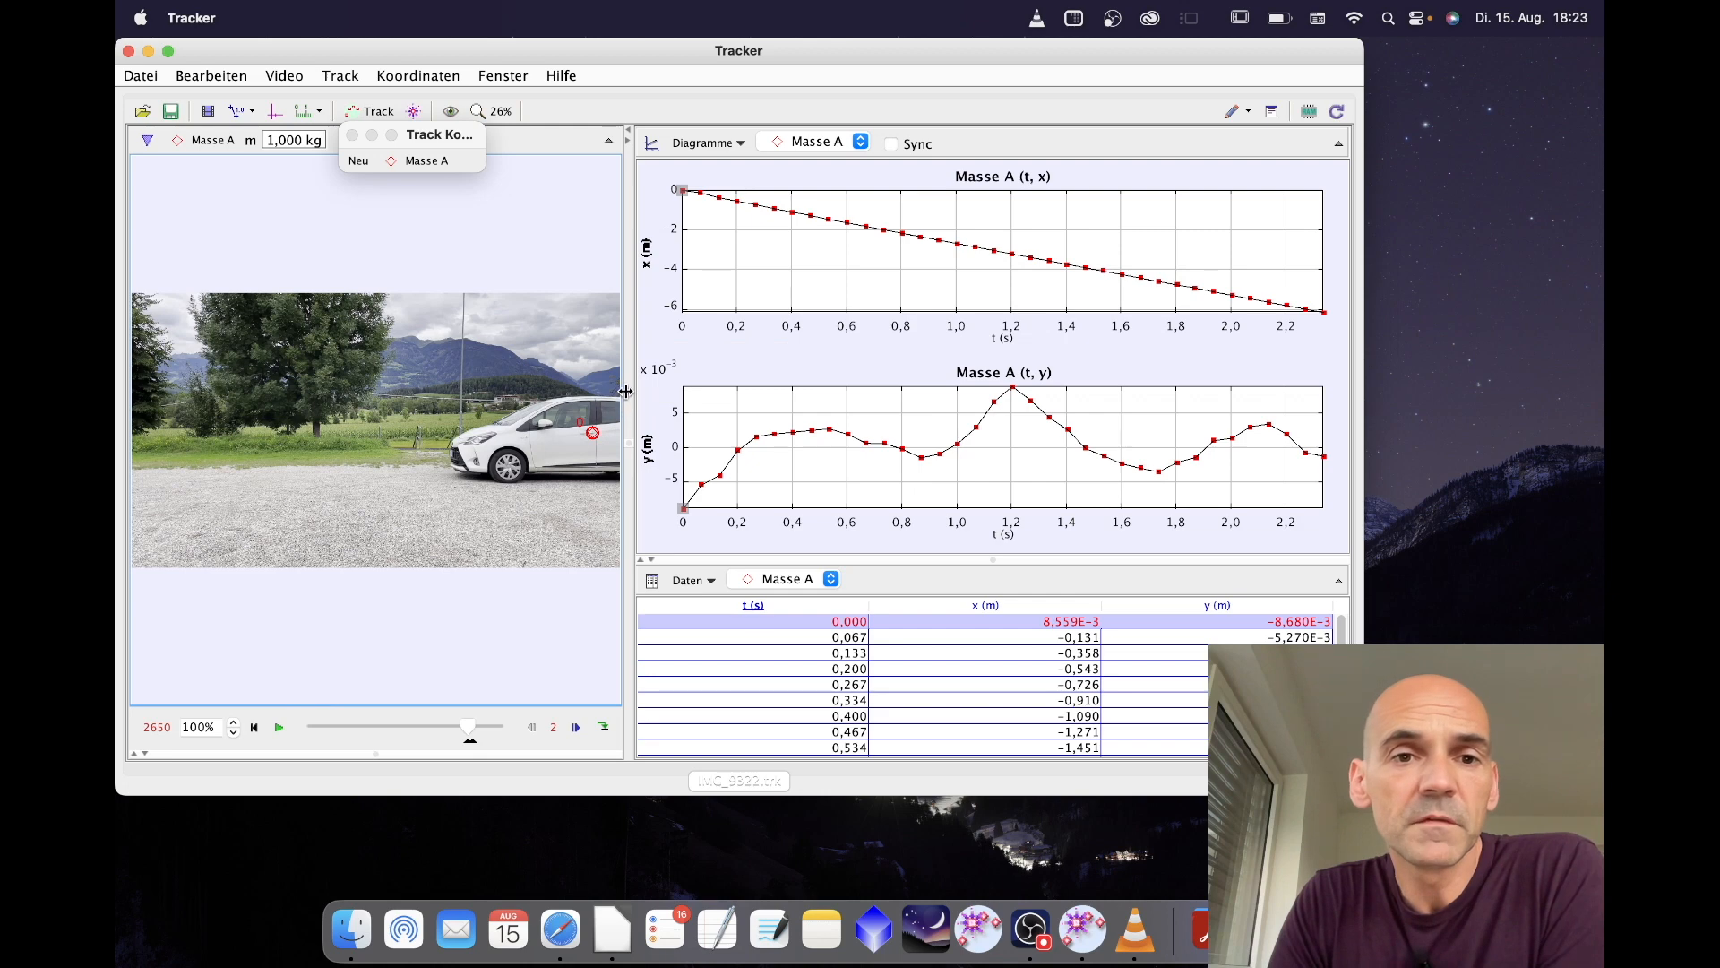
Show the coordinate axes, move their origin onto the door handle in end frame 2720, and return to start frame 2650.
{"action": "left_click_drag", "start_coordinate": [628, 395], "coordinate": [936, 394]}
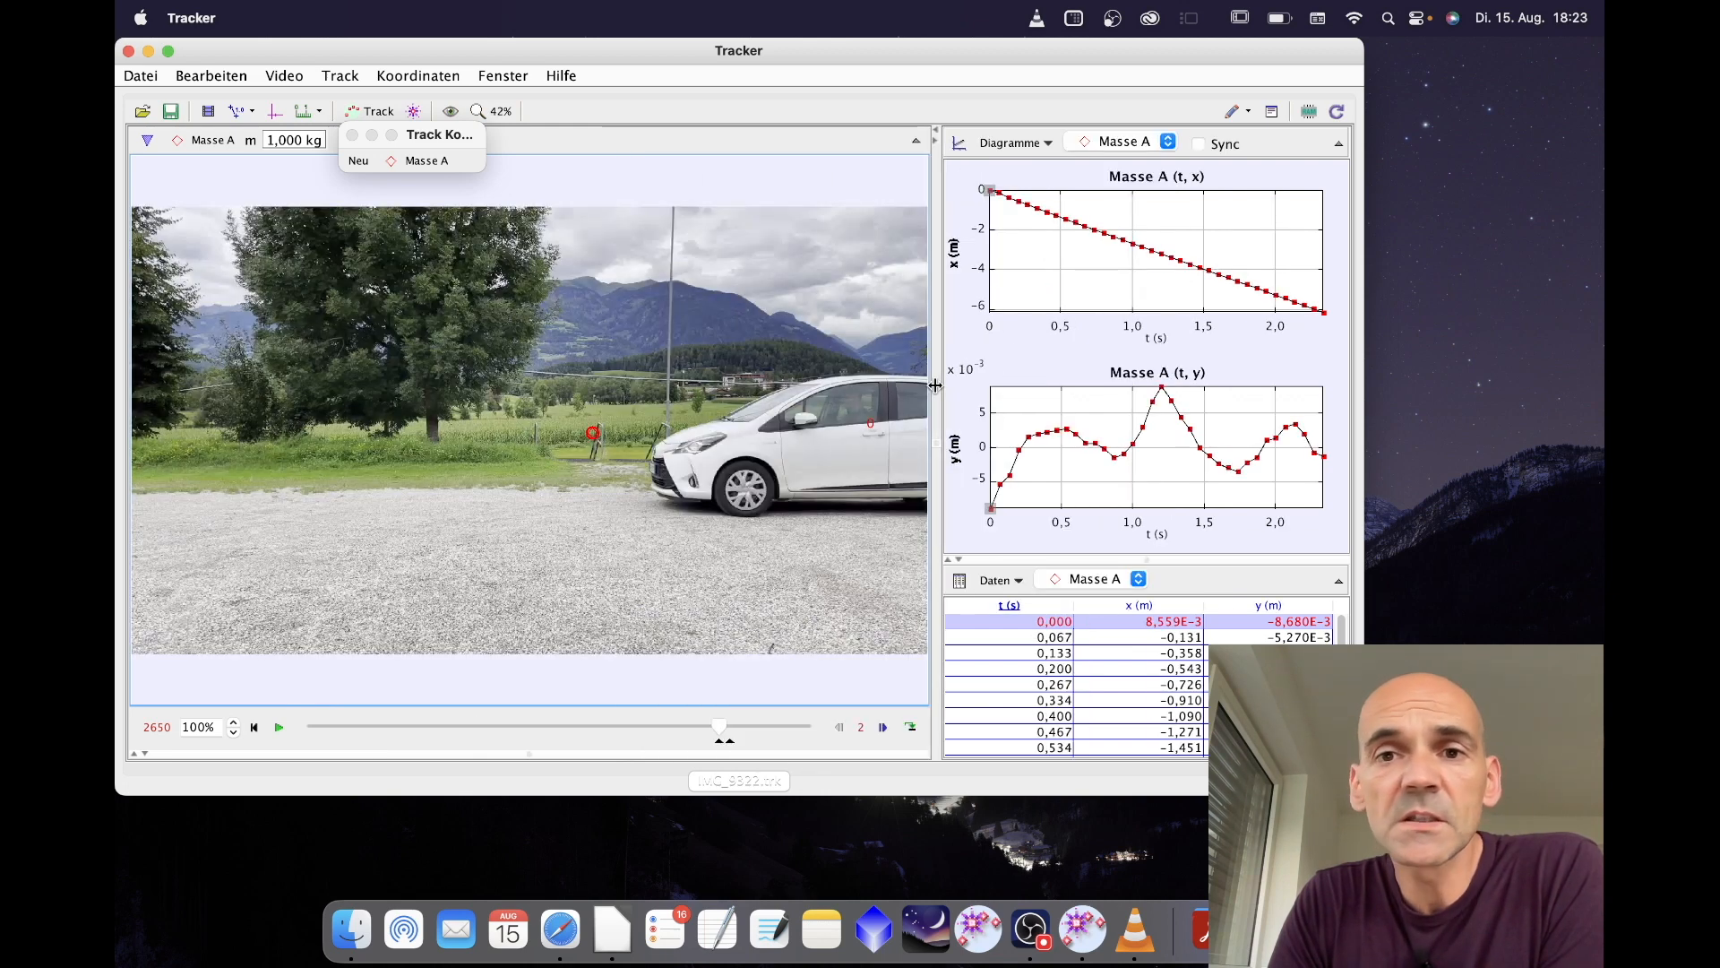
{"action": "left_click", "coordinate": [275, 111]}
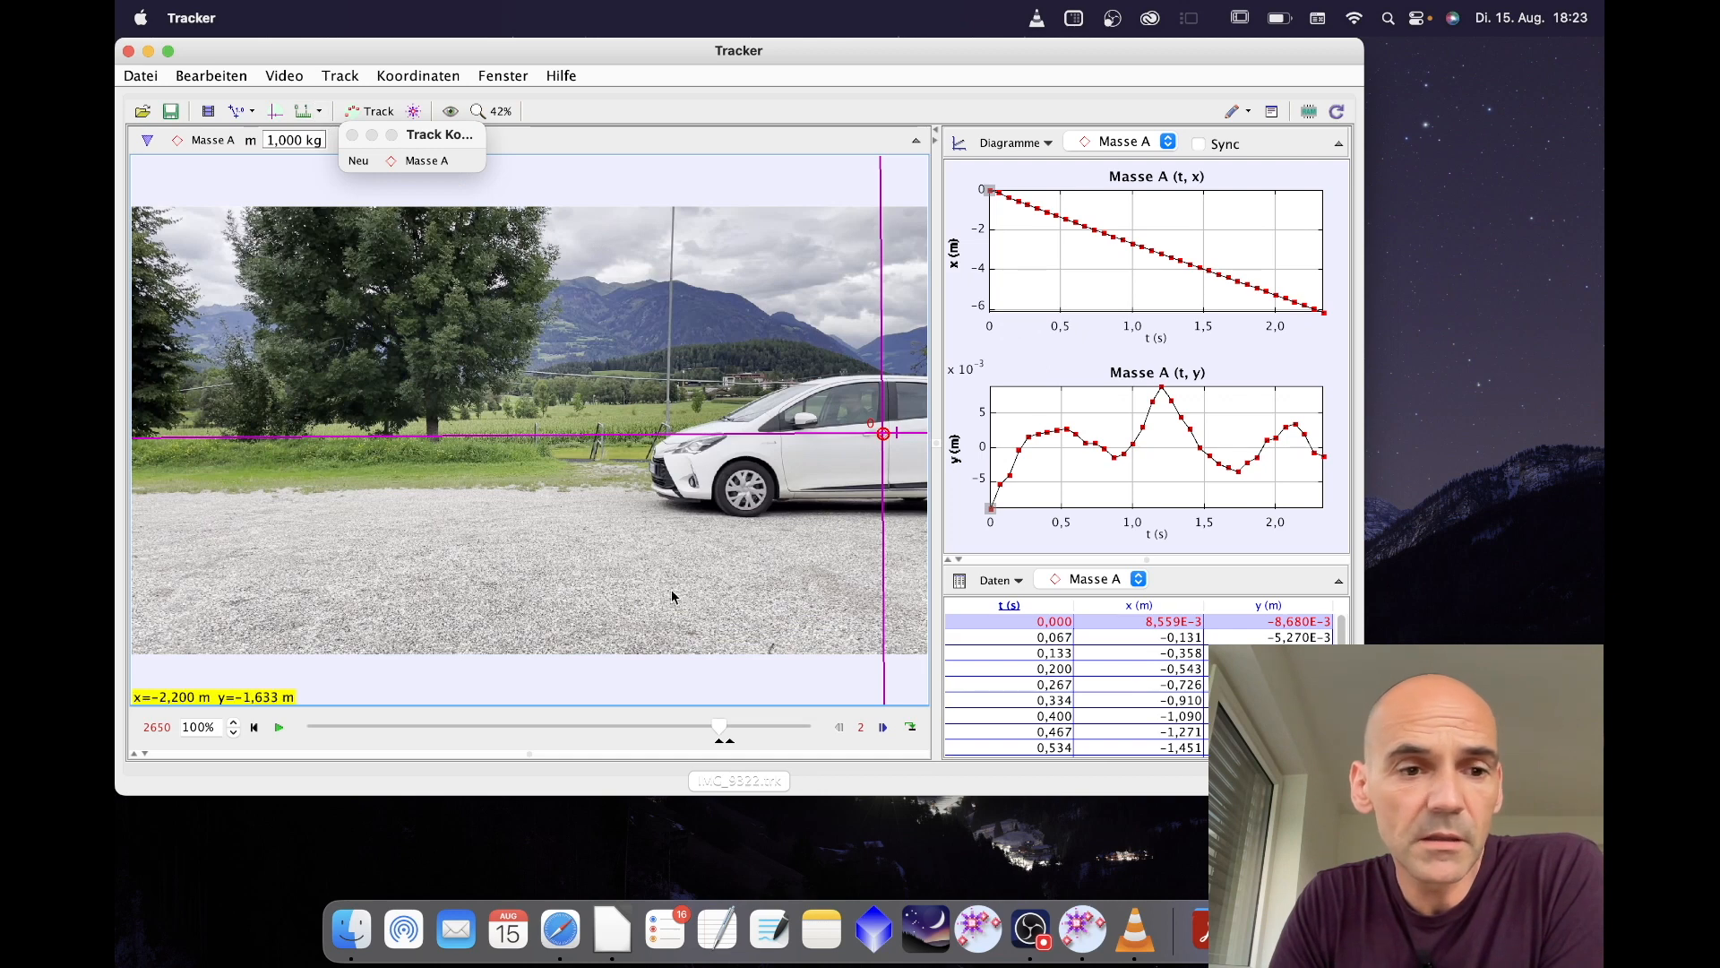
{"action": "left_click_drag", "start_coordinate": [720, 727], "coordinate": [758, 724]}
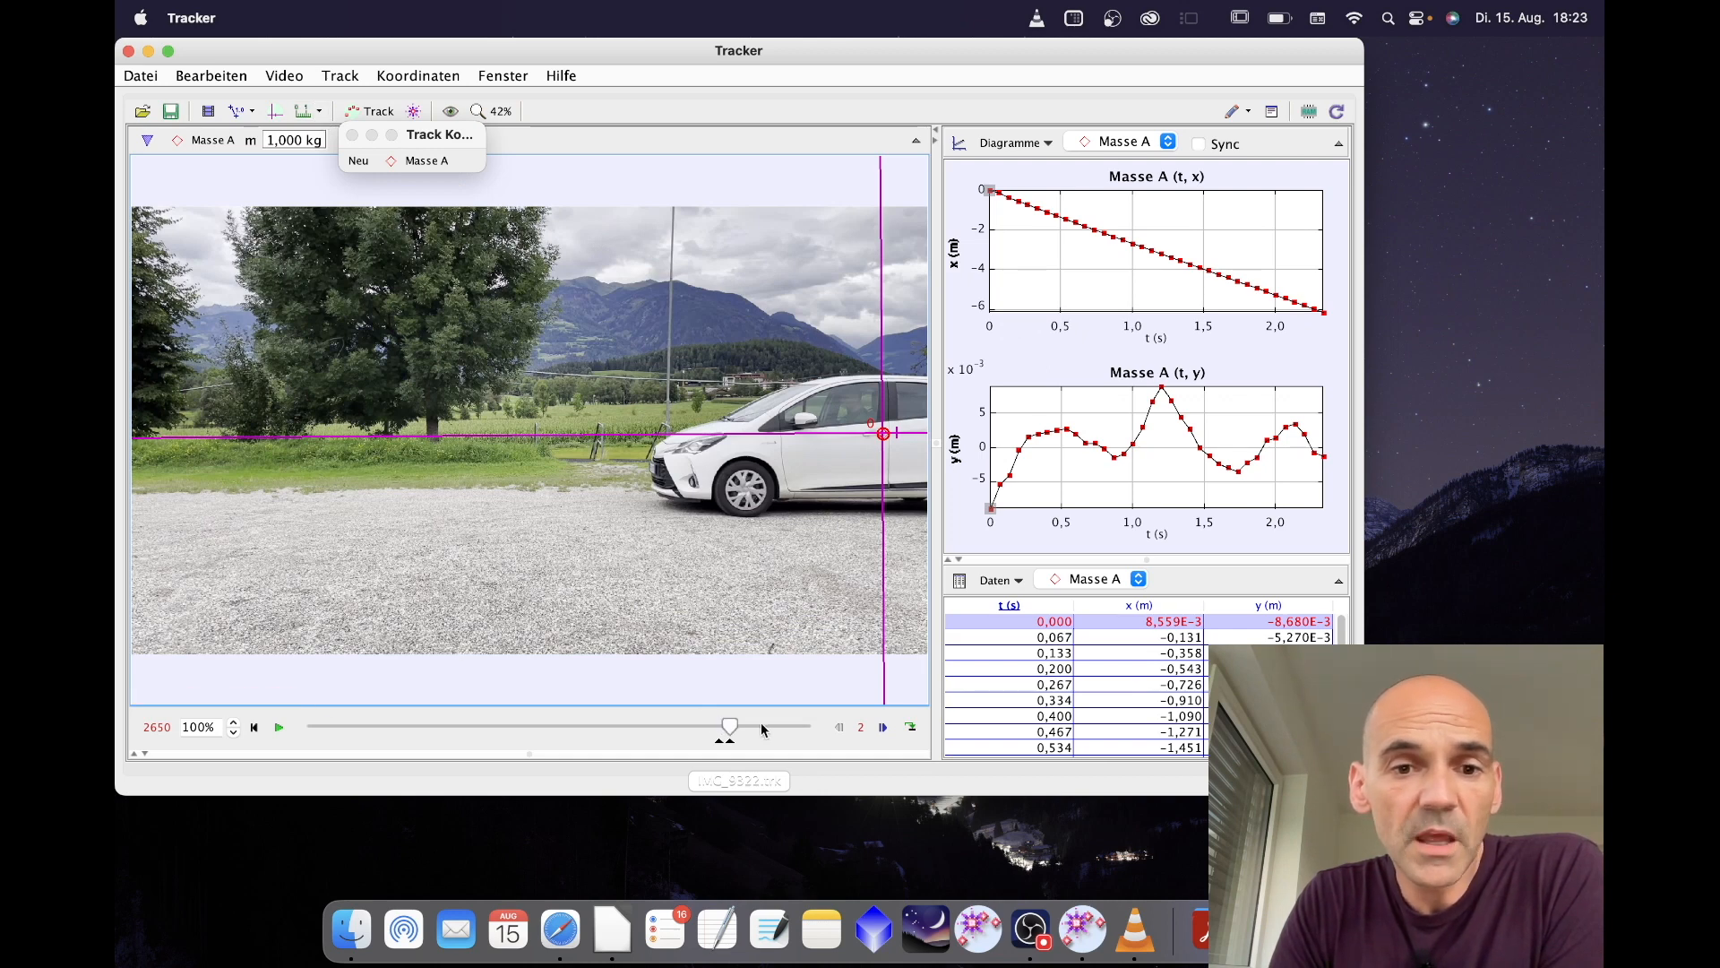
{"action": "left_click", "coordinate": [882, 433]}
{"action": "left_click_drag", "start_coordinate": [883, 433], "coordinate": [292, 440]}
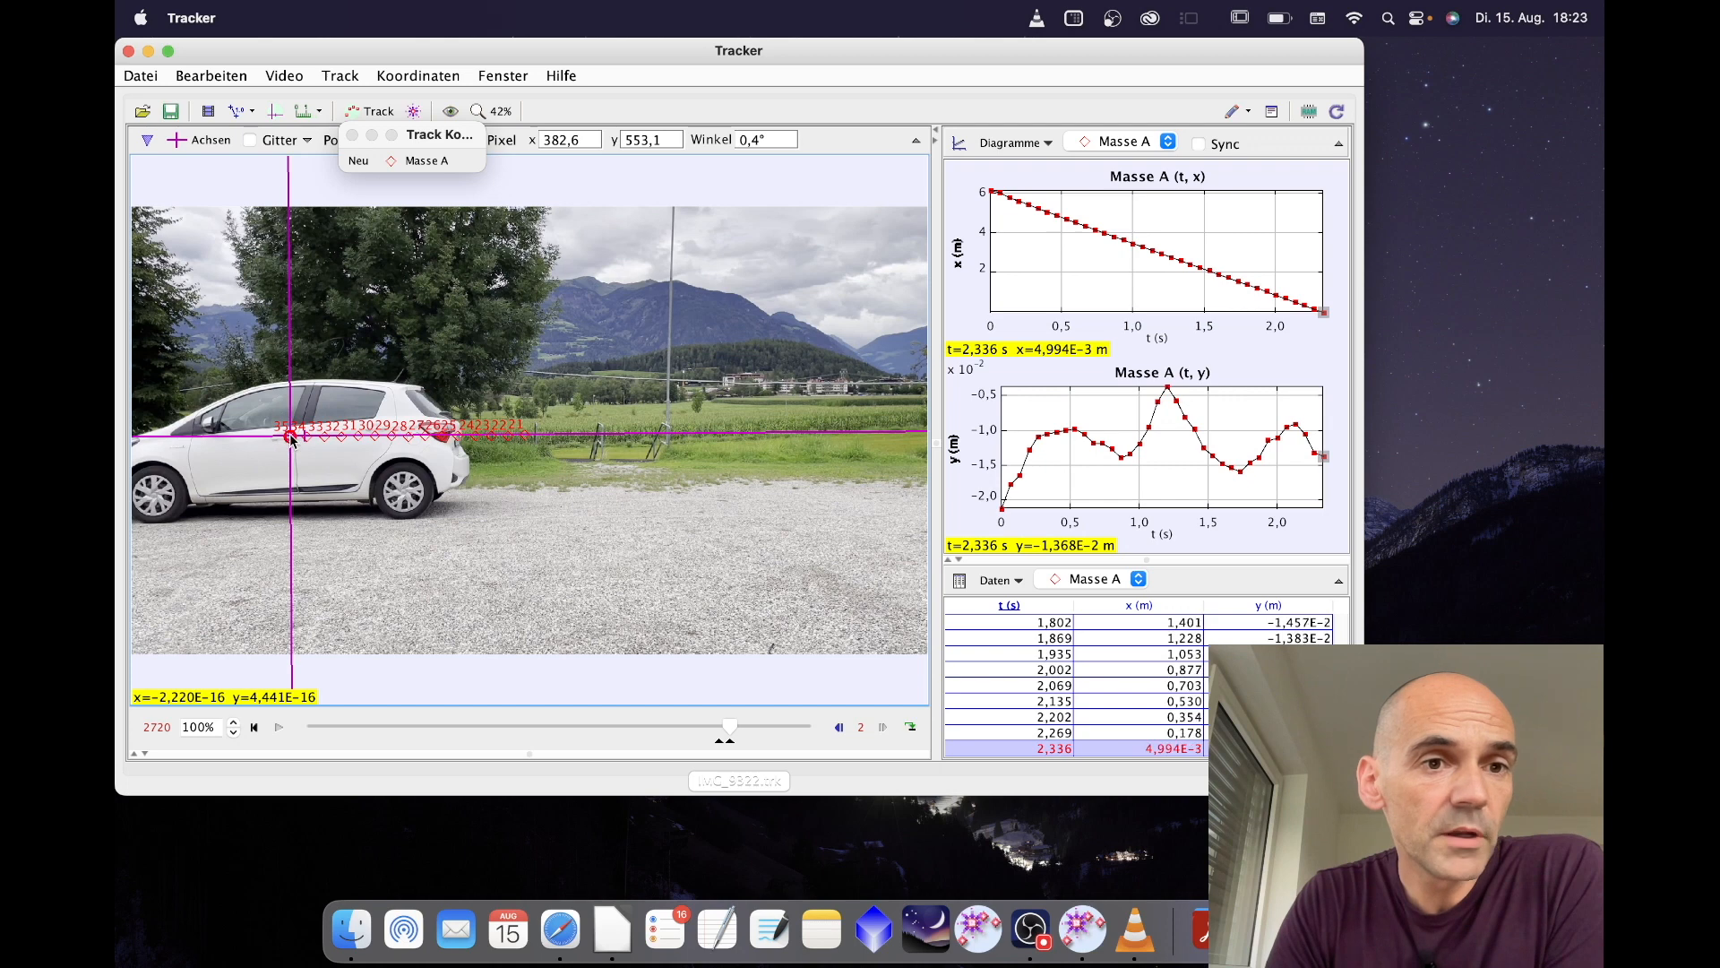
{"action": "left_click", "coordinate": [256, 728]}
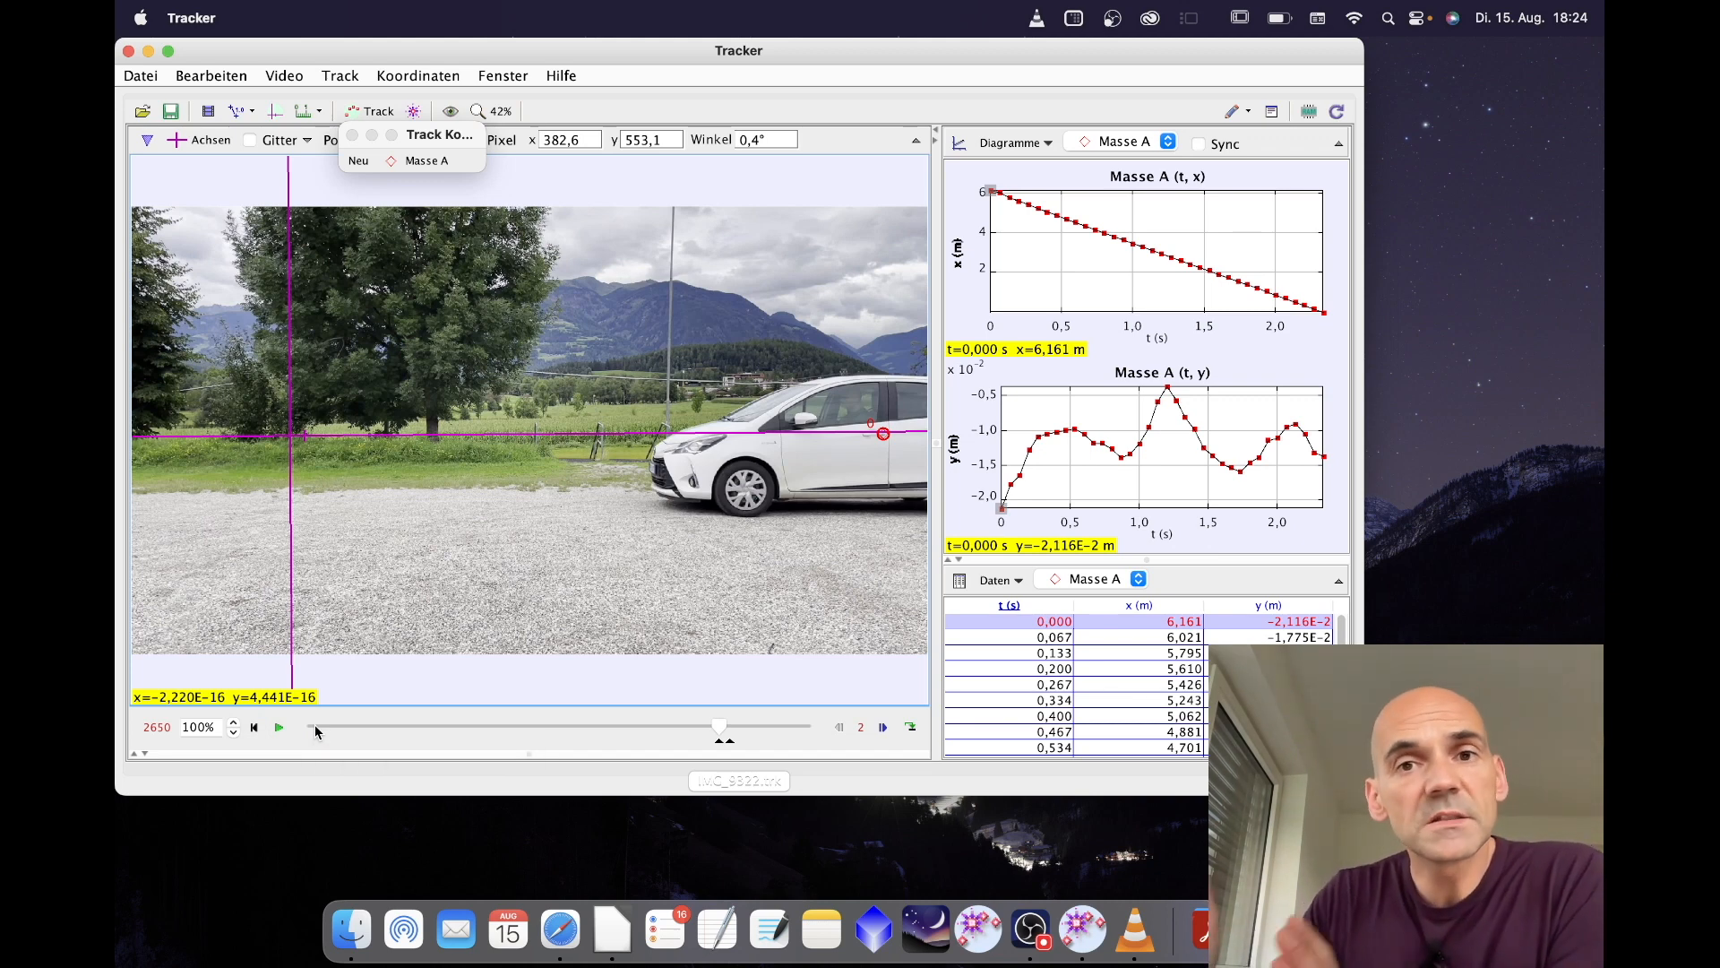
Plot the x-component of velocity (vx) in place of the y position in the second diagram and adjust the plot area's width.
{"action": "left_click_drag", "start_coordinate": [937, 385], "coordinate": [844, 385]}
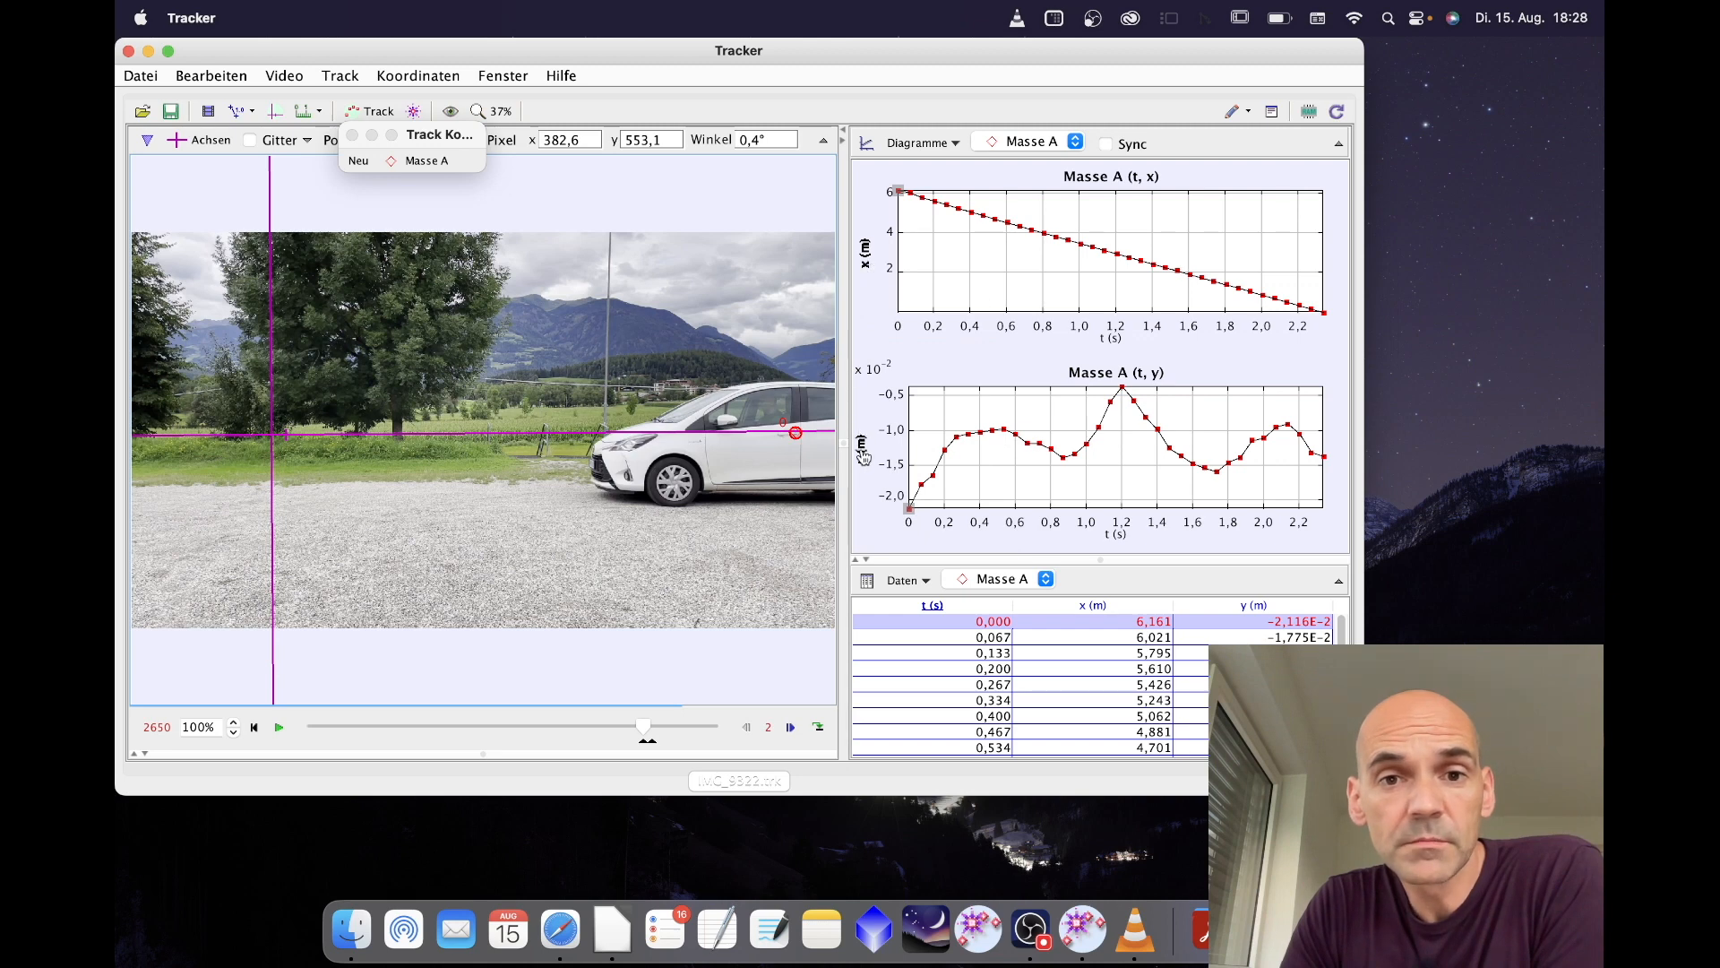
{"action": "left_click", "coordinate": [864, 456]}
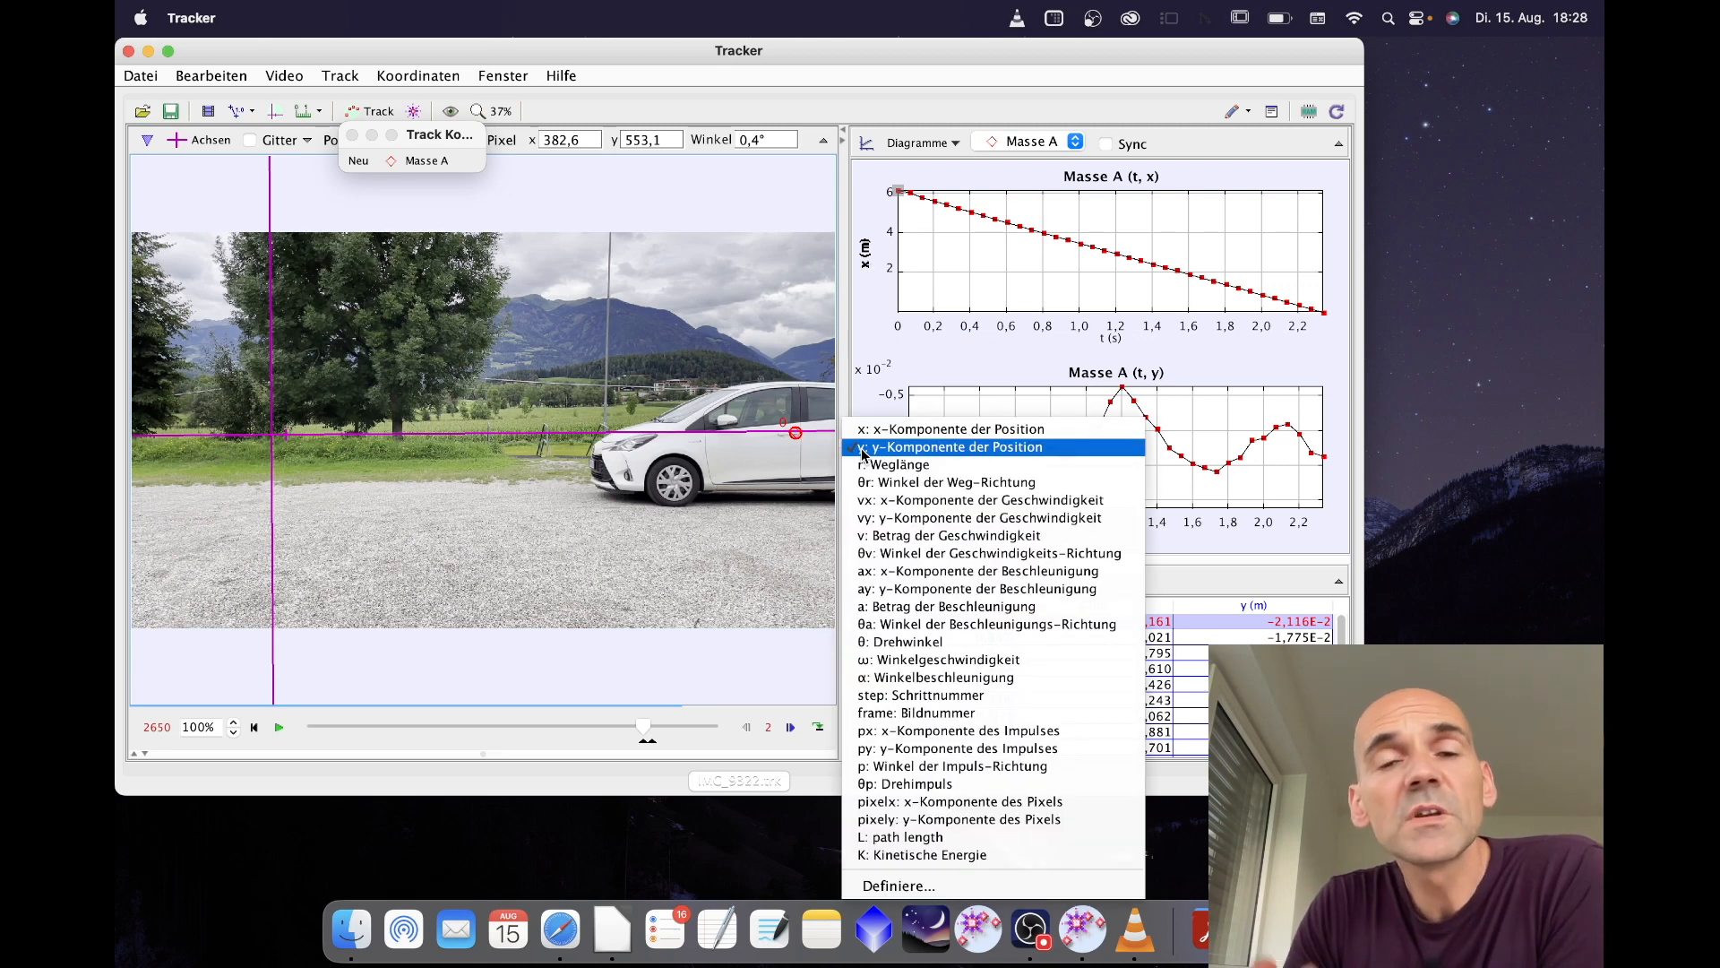
{"action": "left_click", "coordinate": [869, 504]}
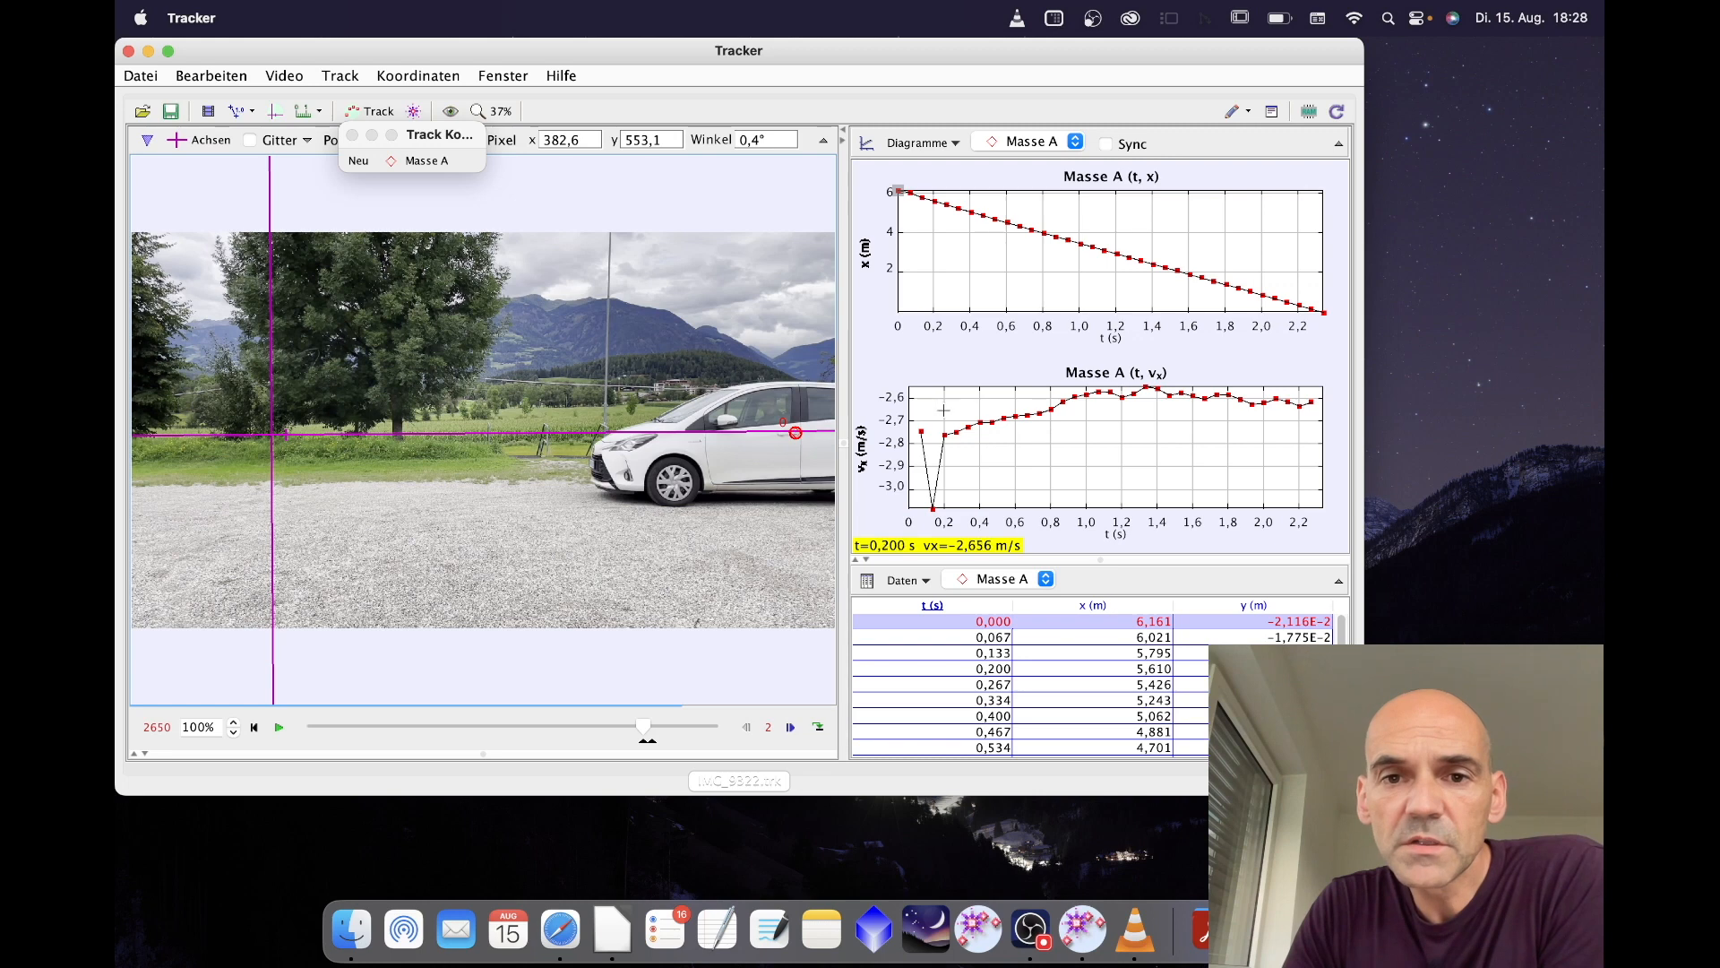
{"action": "left_click_drag", "start_coordinate": [841, 370], "coordinate": [672, 370]}
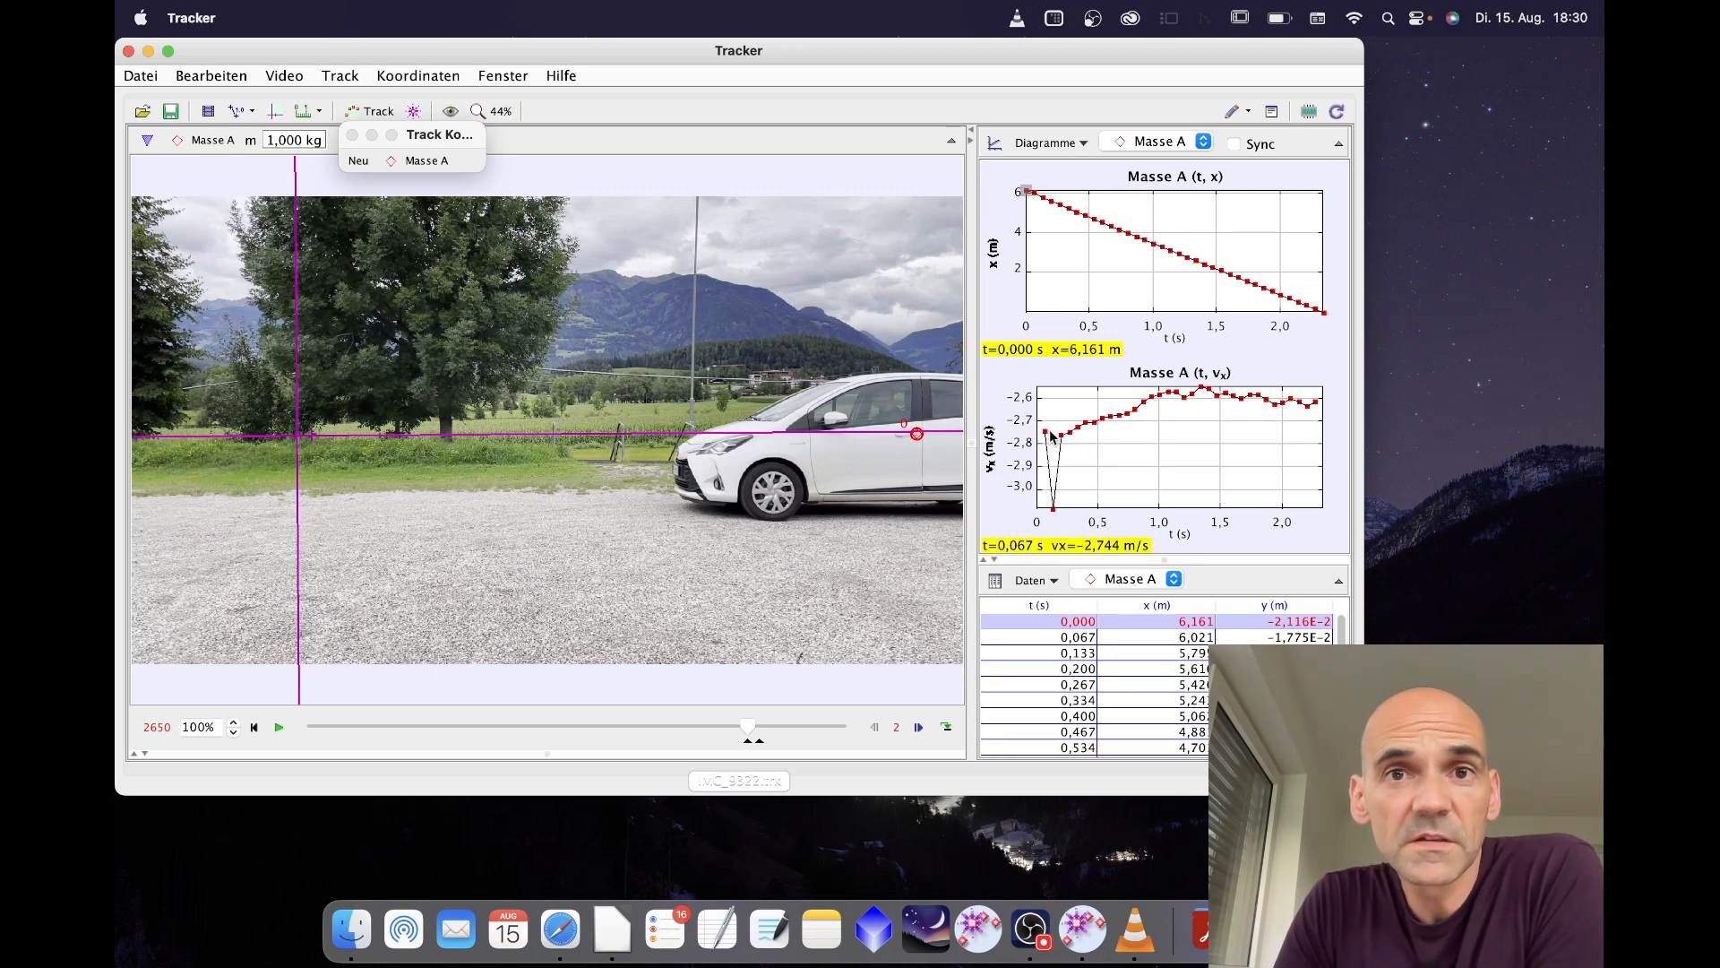
Select the track point at frame 2652, zoom the video to 200%, and reposition its marker onto the rear end of the front door handle.
{"action": "left_click", "coordinate": [1036, 199]}
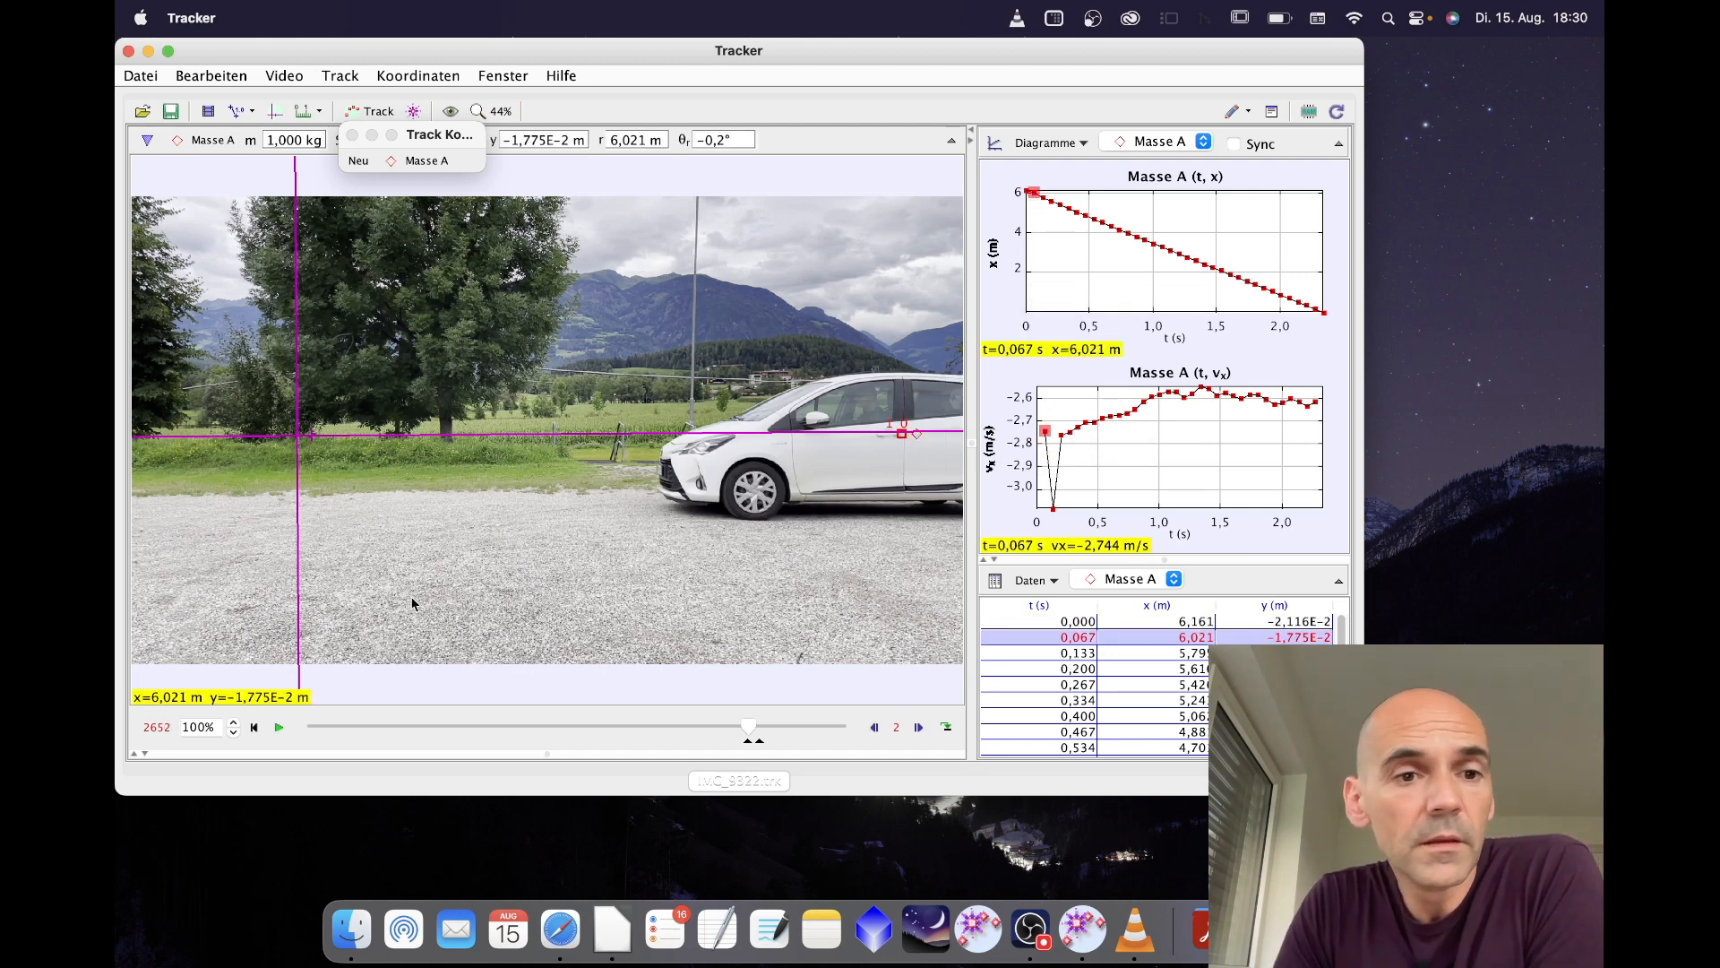
{"action": "left_click", "coordinate": [503, 115]}
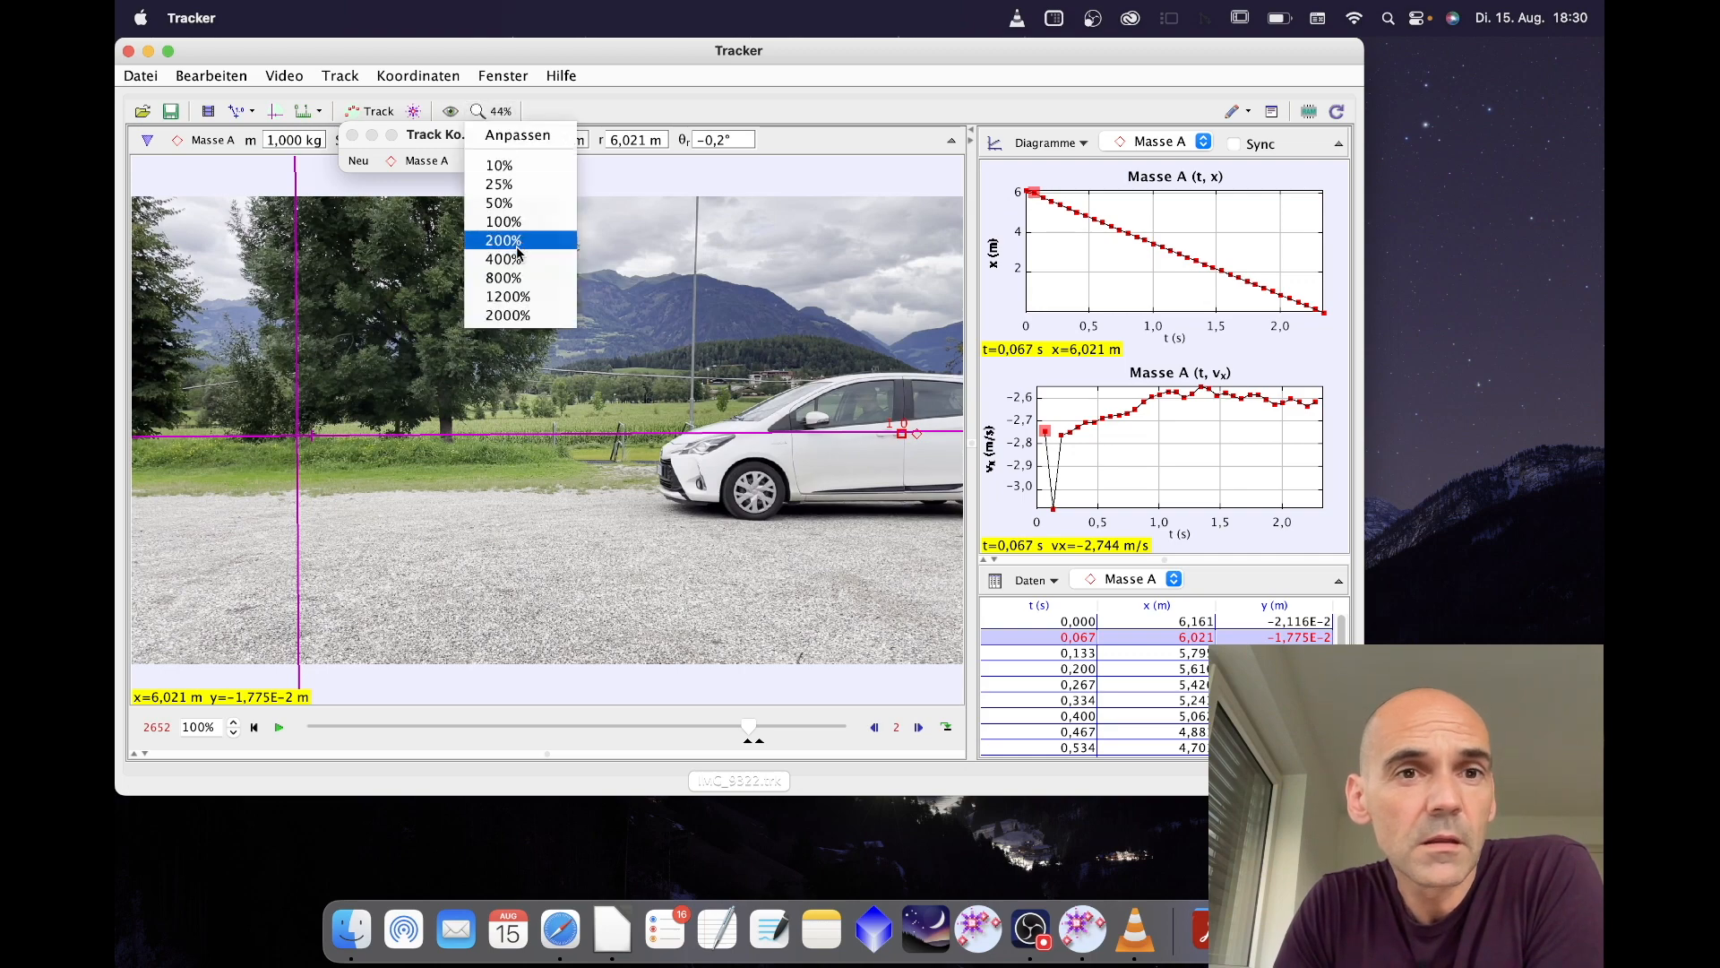
{"action": "left_click", "coordinate": [503, 223]}
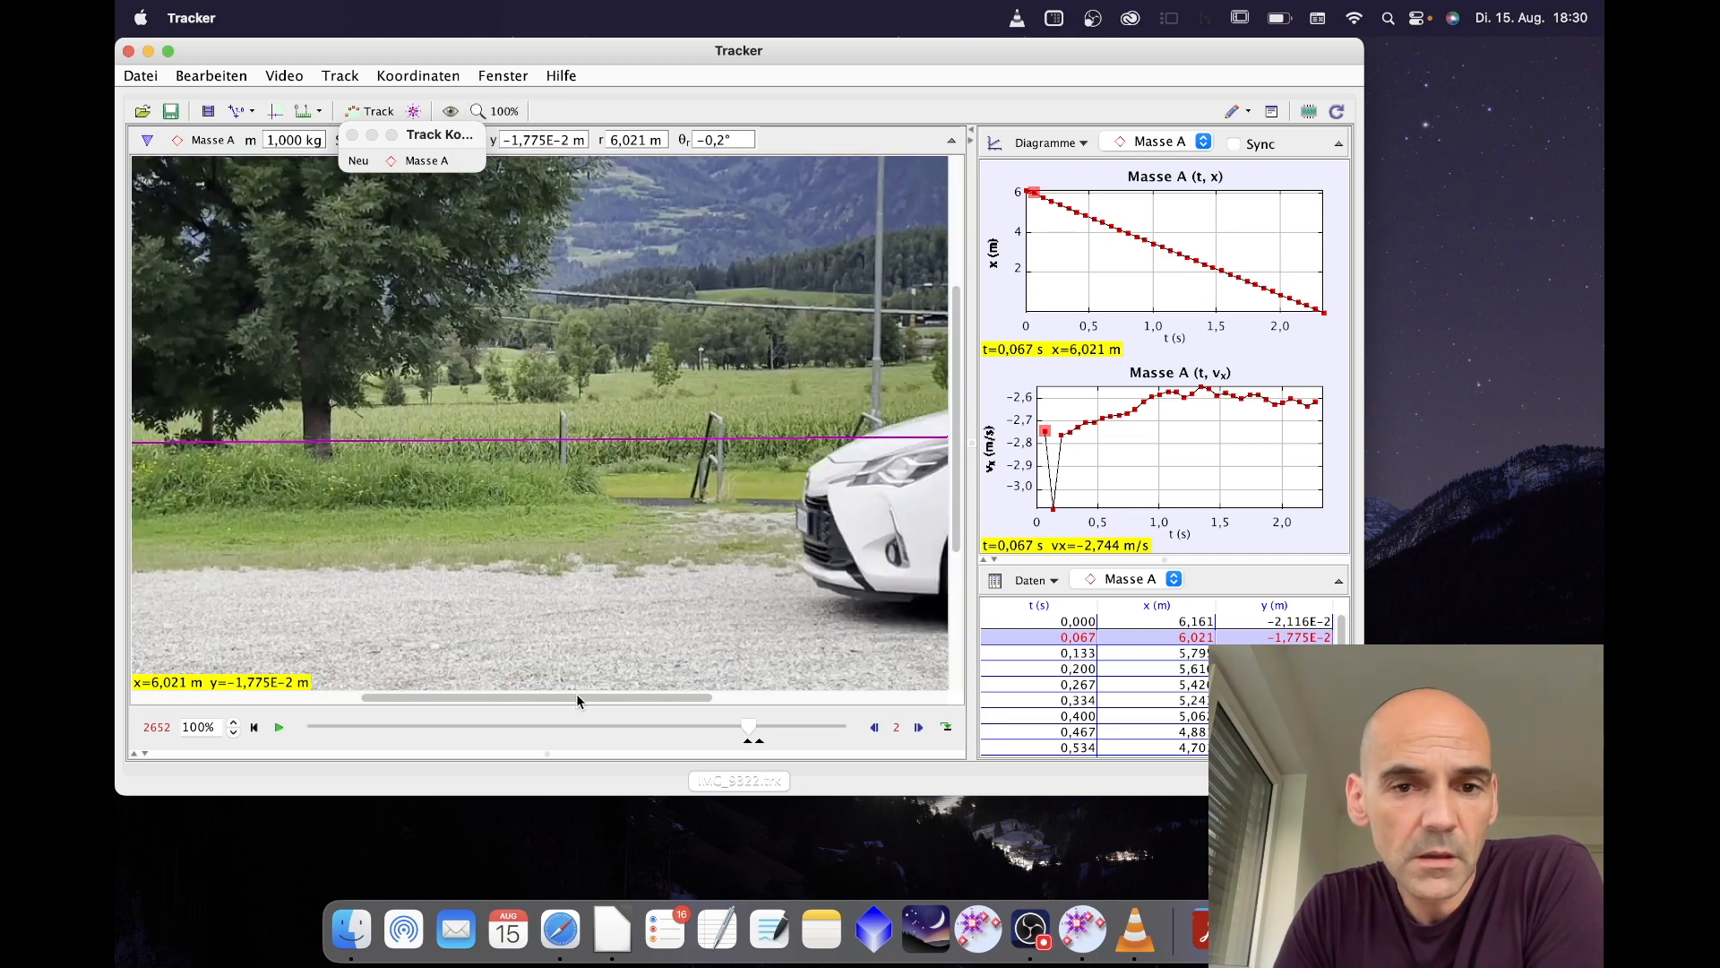
{"action": "left_click_drag", "start_coordinate": [577, 698], "coordinate": [824, 680]}
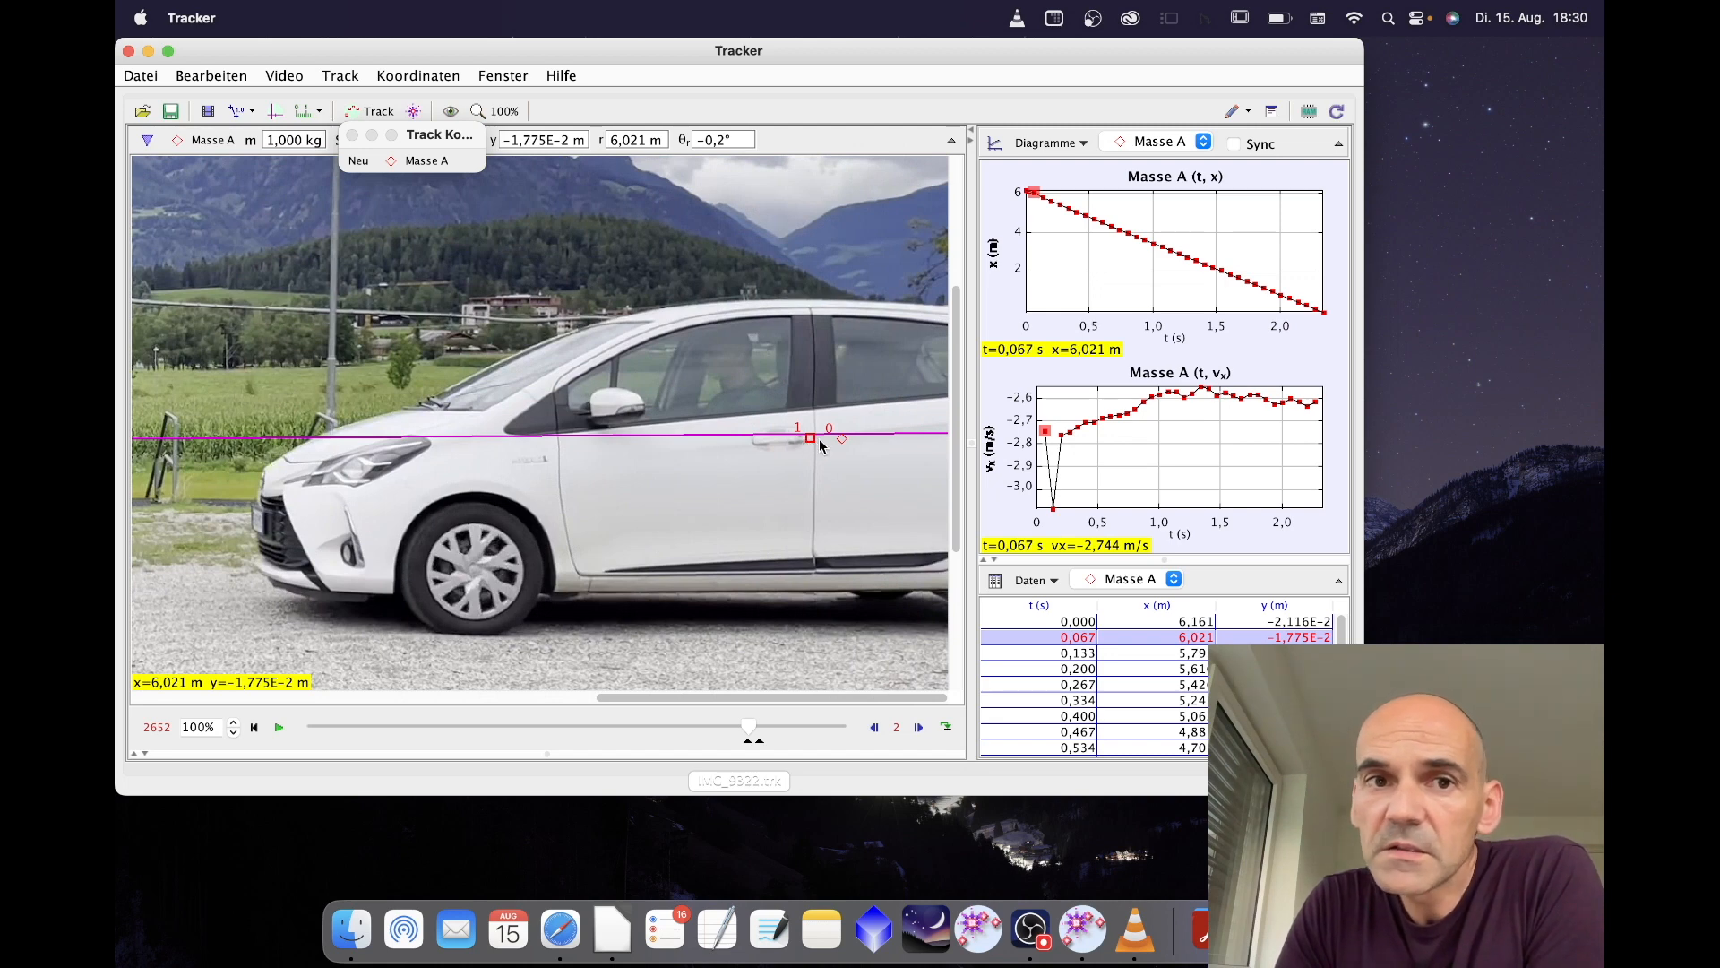
{"action": "left_click", "coordinate": [498, 112]}
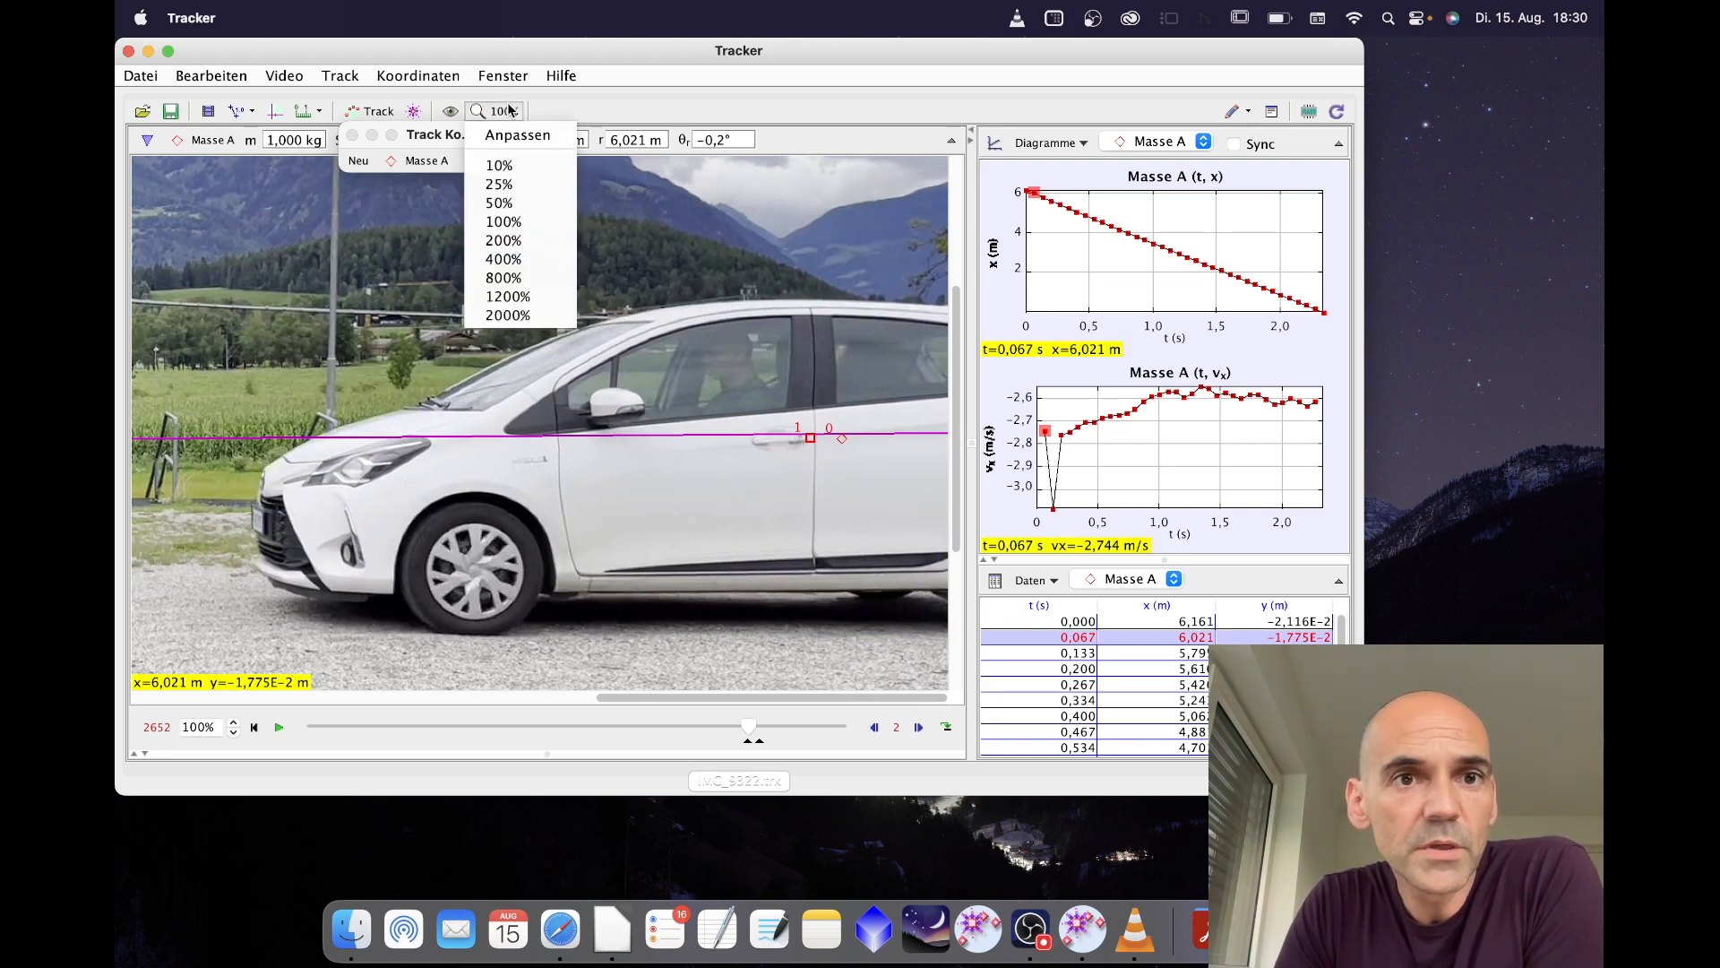
{"action": "left_click", "coordinate": [517, 241]}
{"action": "left_click_drag", "start_coordinate": [756, 699], "coordinate": [865, 705]}
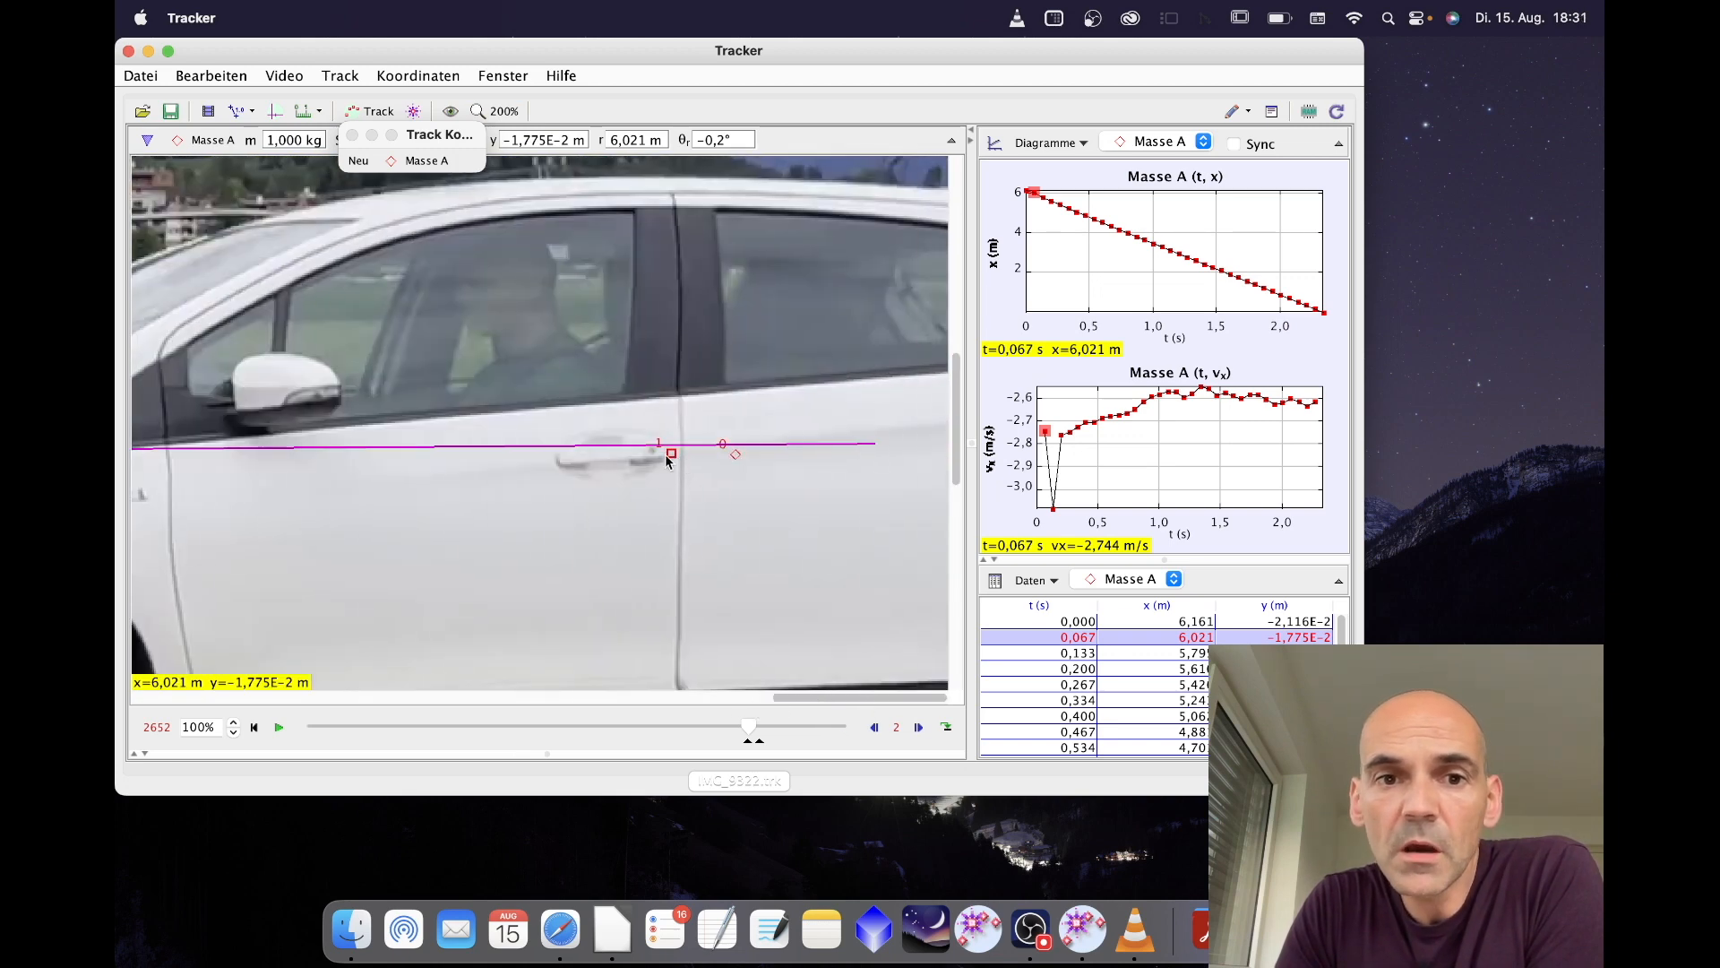
{"action": "left_click_drag", "start_coordinate": [671, 452], "coordinate": [653, 451]}
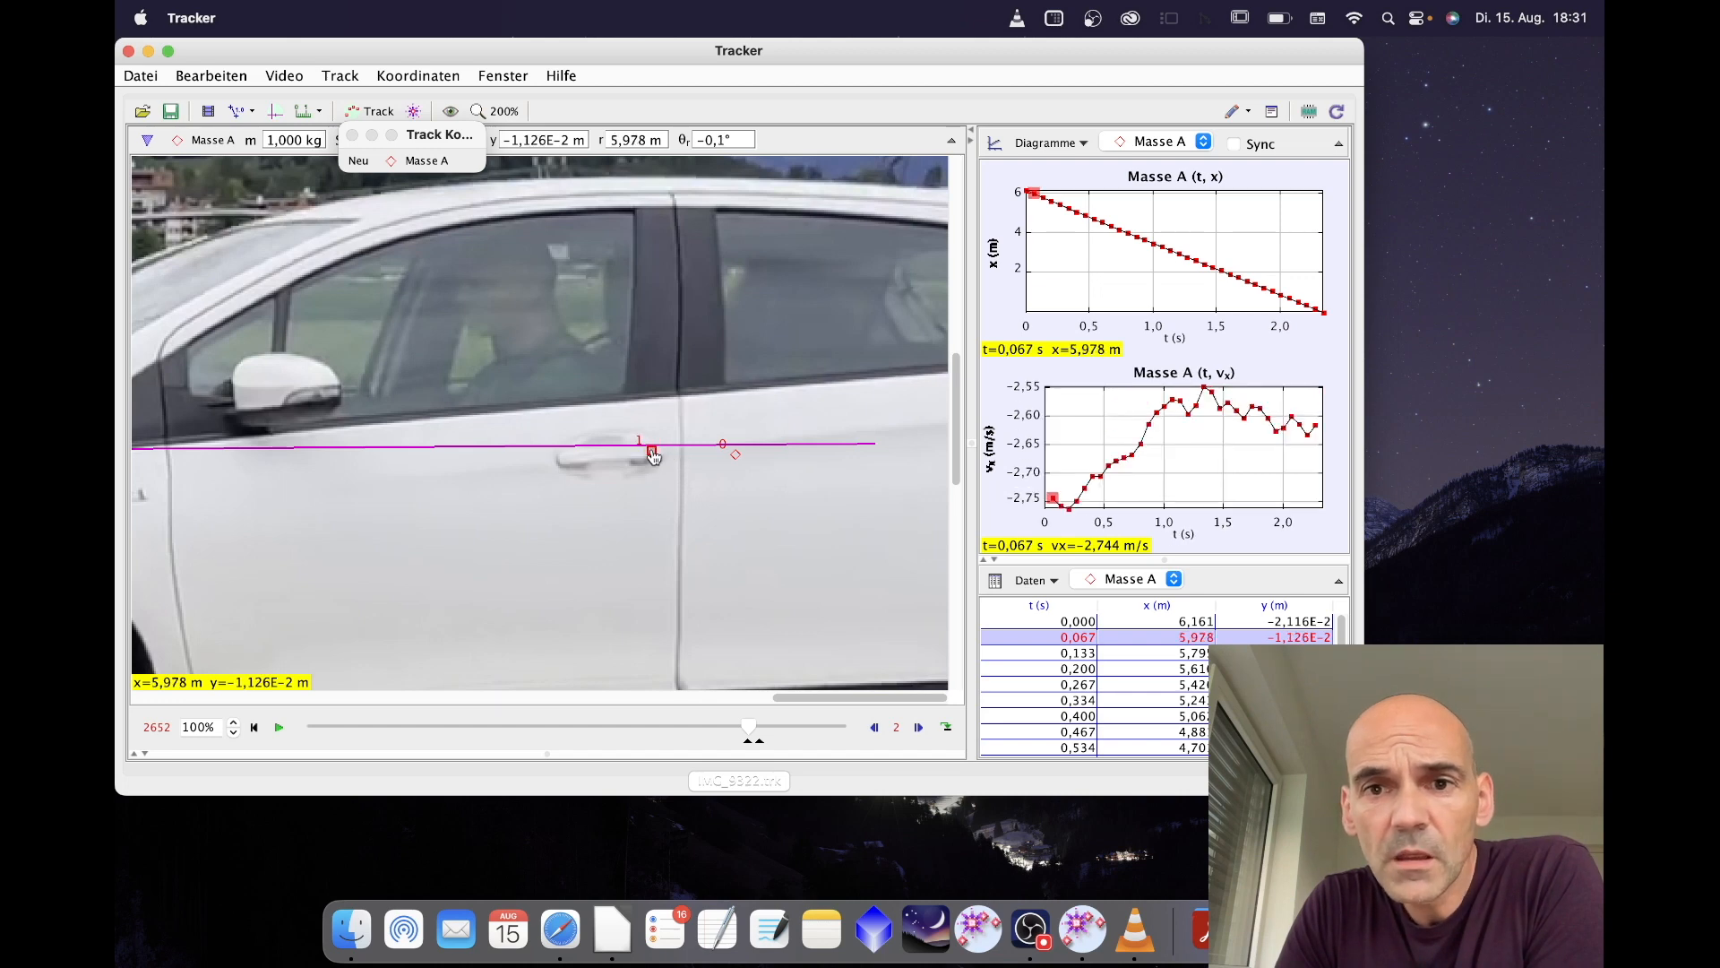
Open the x position plot's data in the Data Tool for analysis.
{"action": "mouse_move", "coordinate": [1095, 325]}
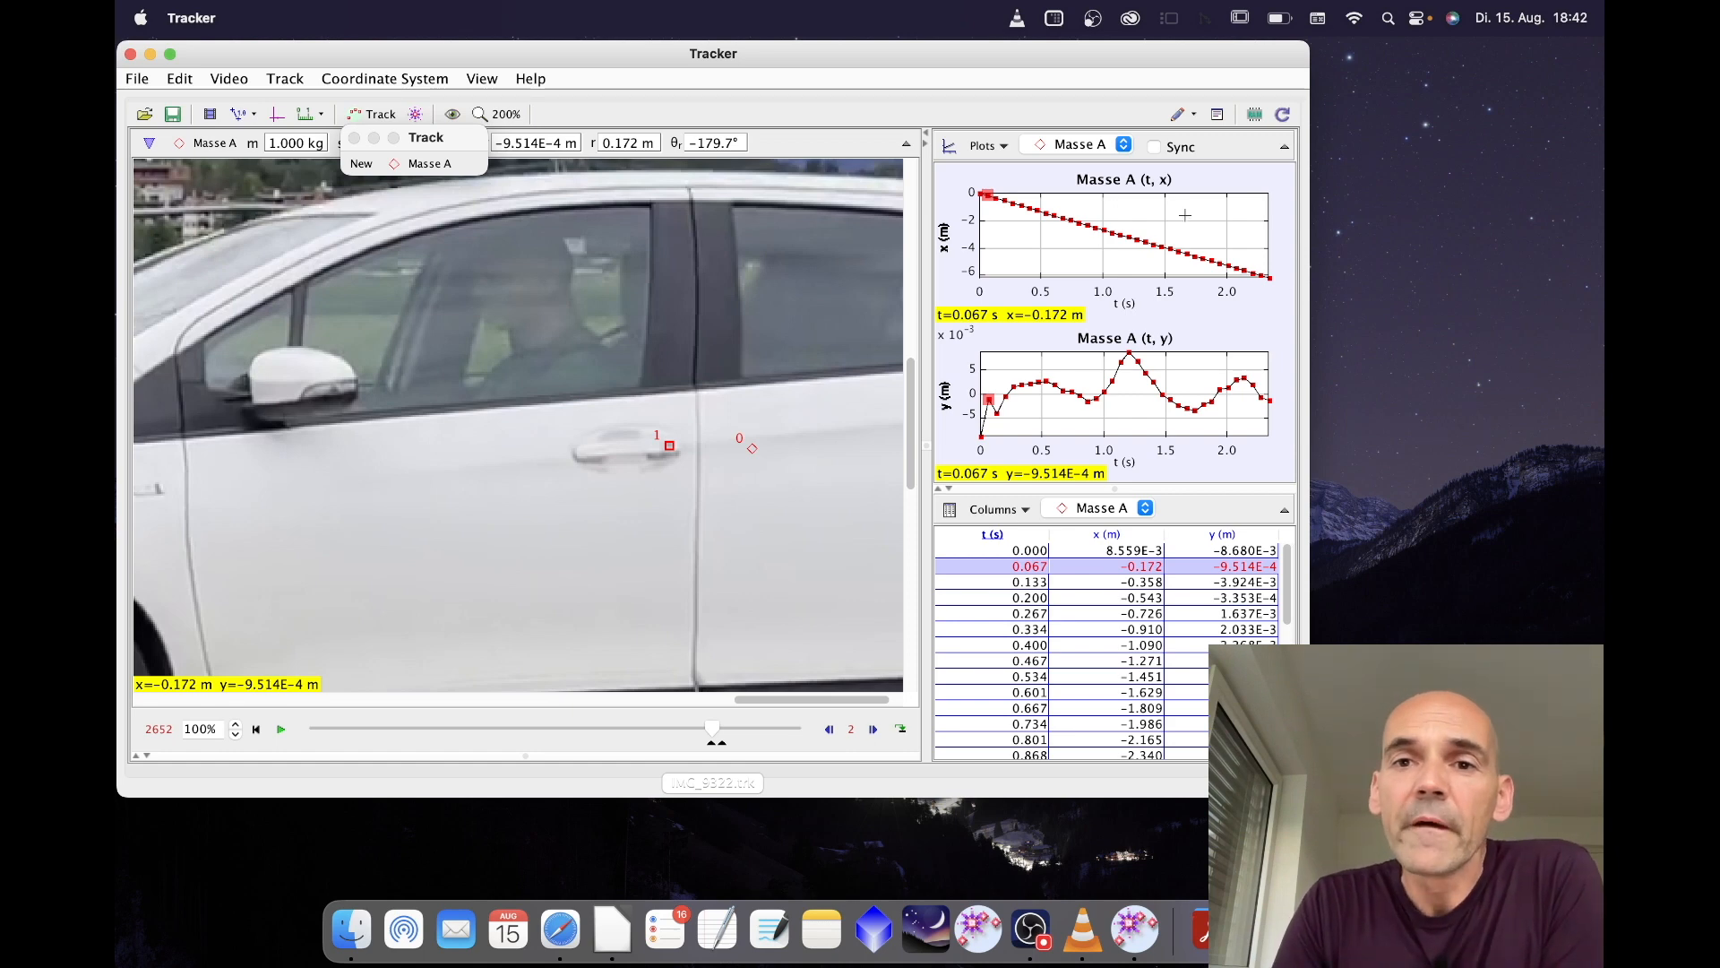
{"action": "right_click", "coordinate": [1185, 215]}
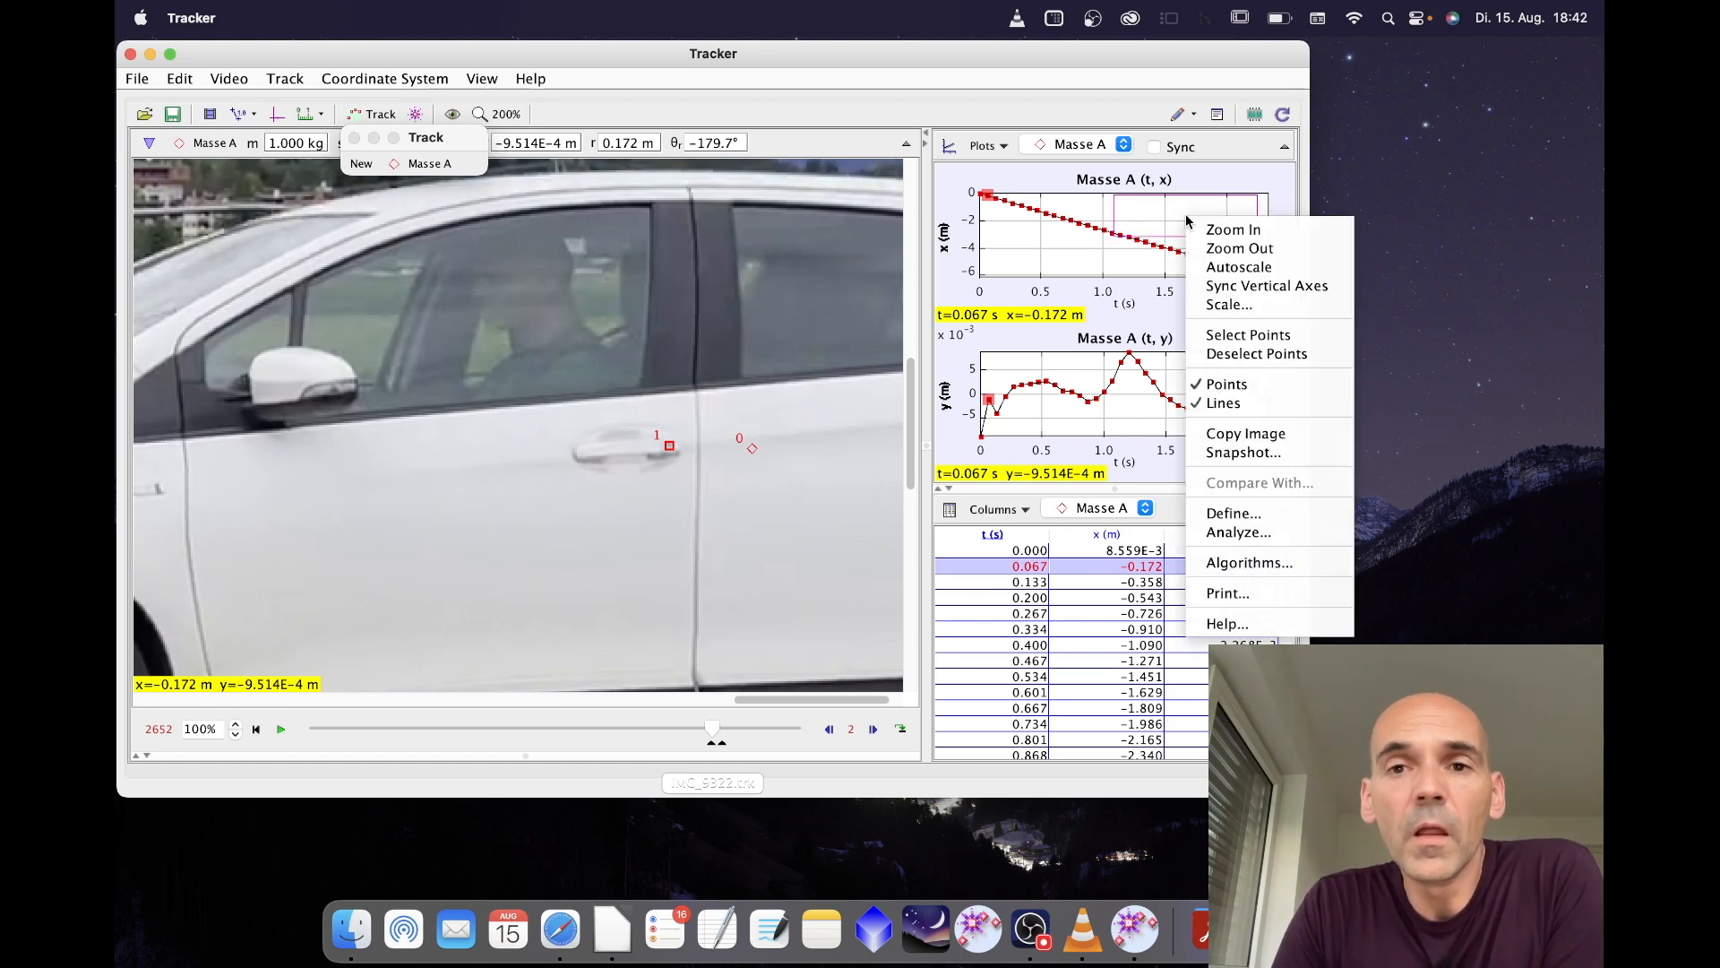
{"action": "left_click", "coordinate": [1213, 533]}
{"action": "left_click", "coordinate": [518, 207]}
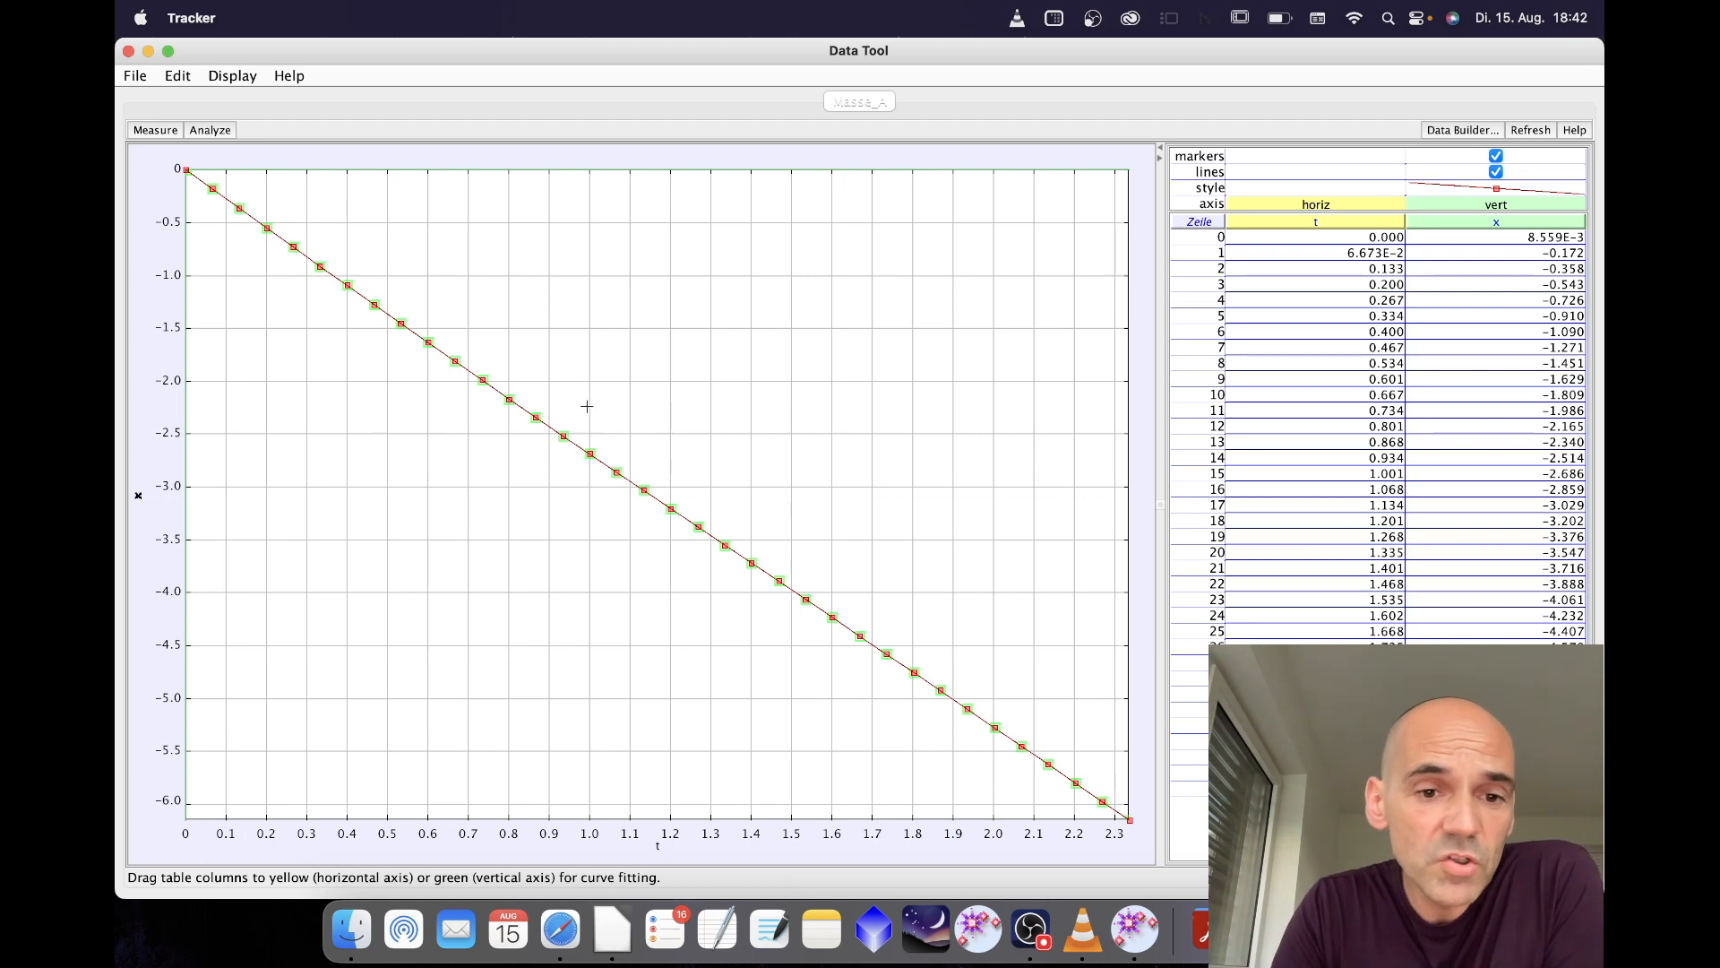
Select the data points from about 1.0 s to 2.2 s, fit a line to them with the Curve Fitter, and close the Data Tool.
{"action": "left_click_drag", "start_coordinate": [582, 407], "coordinate": [1087, 794]}
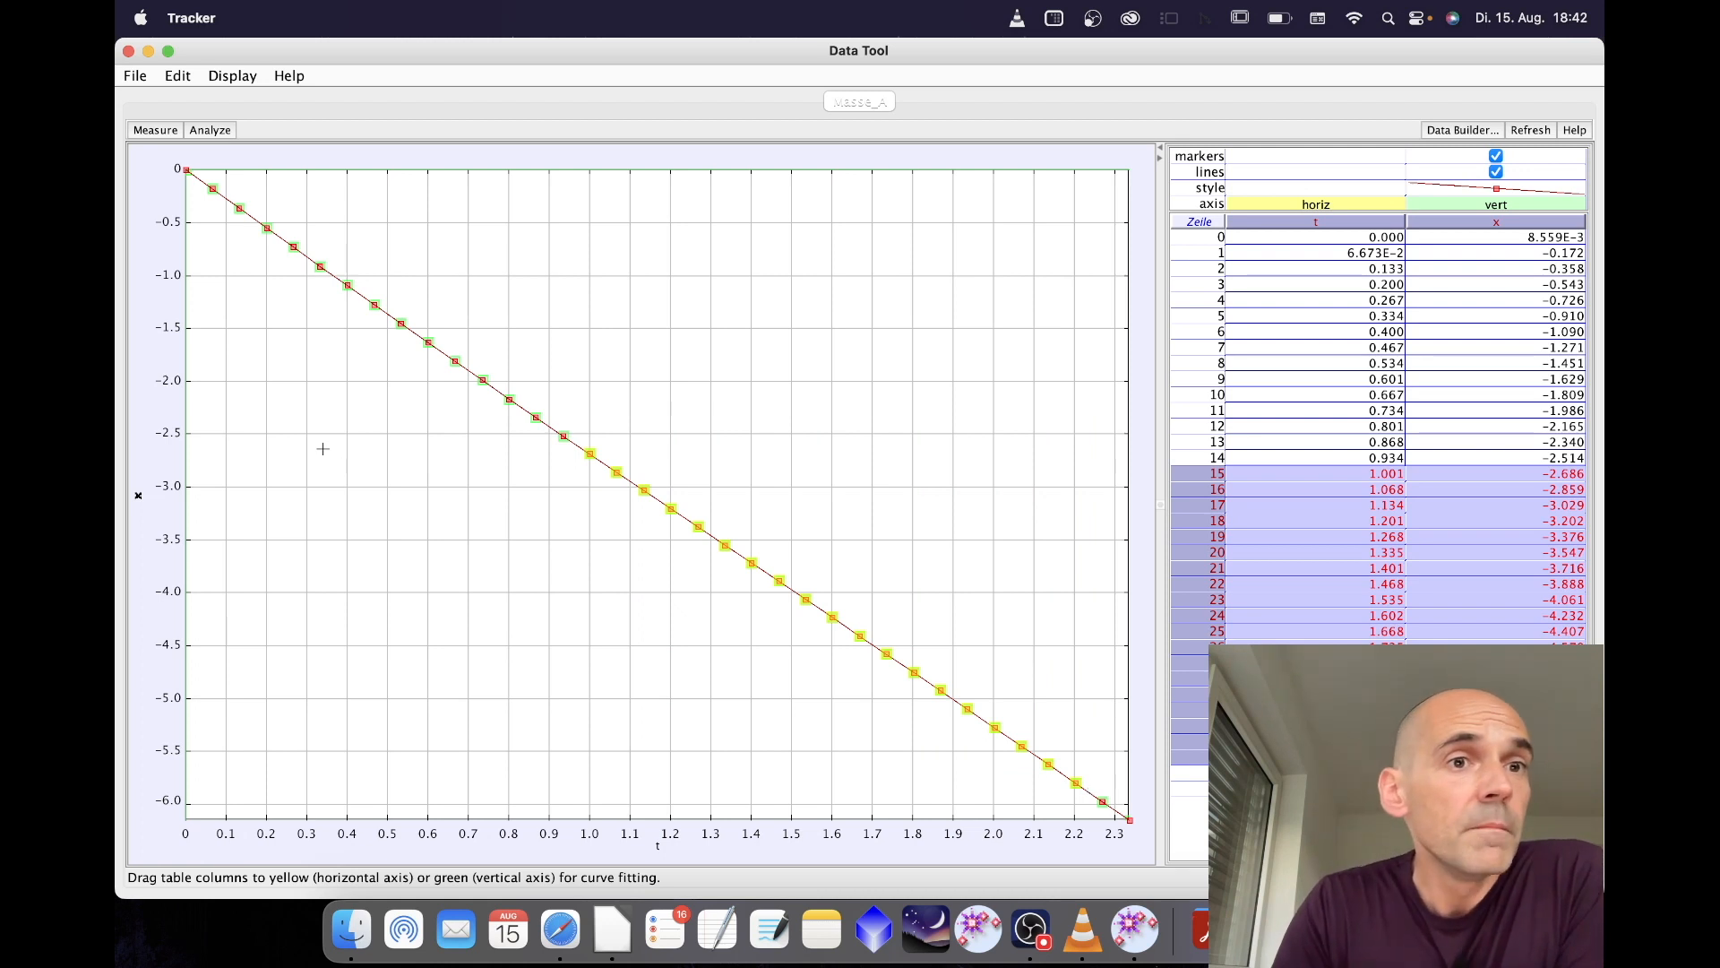
{"action": "left_click", "coordinate": [209, 133]}
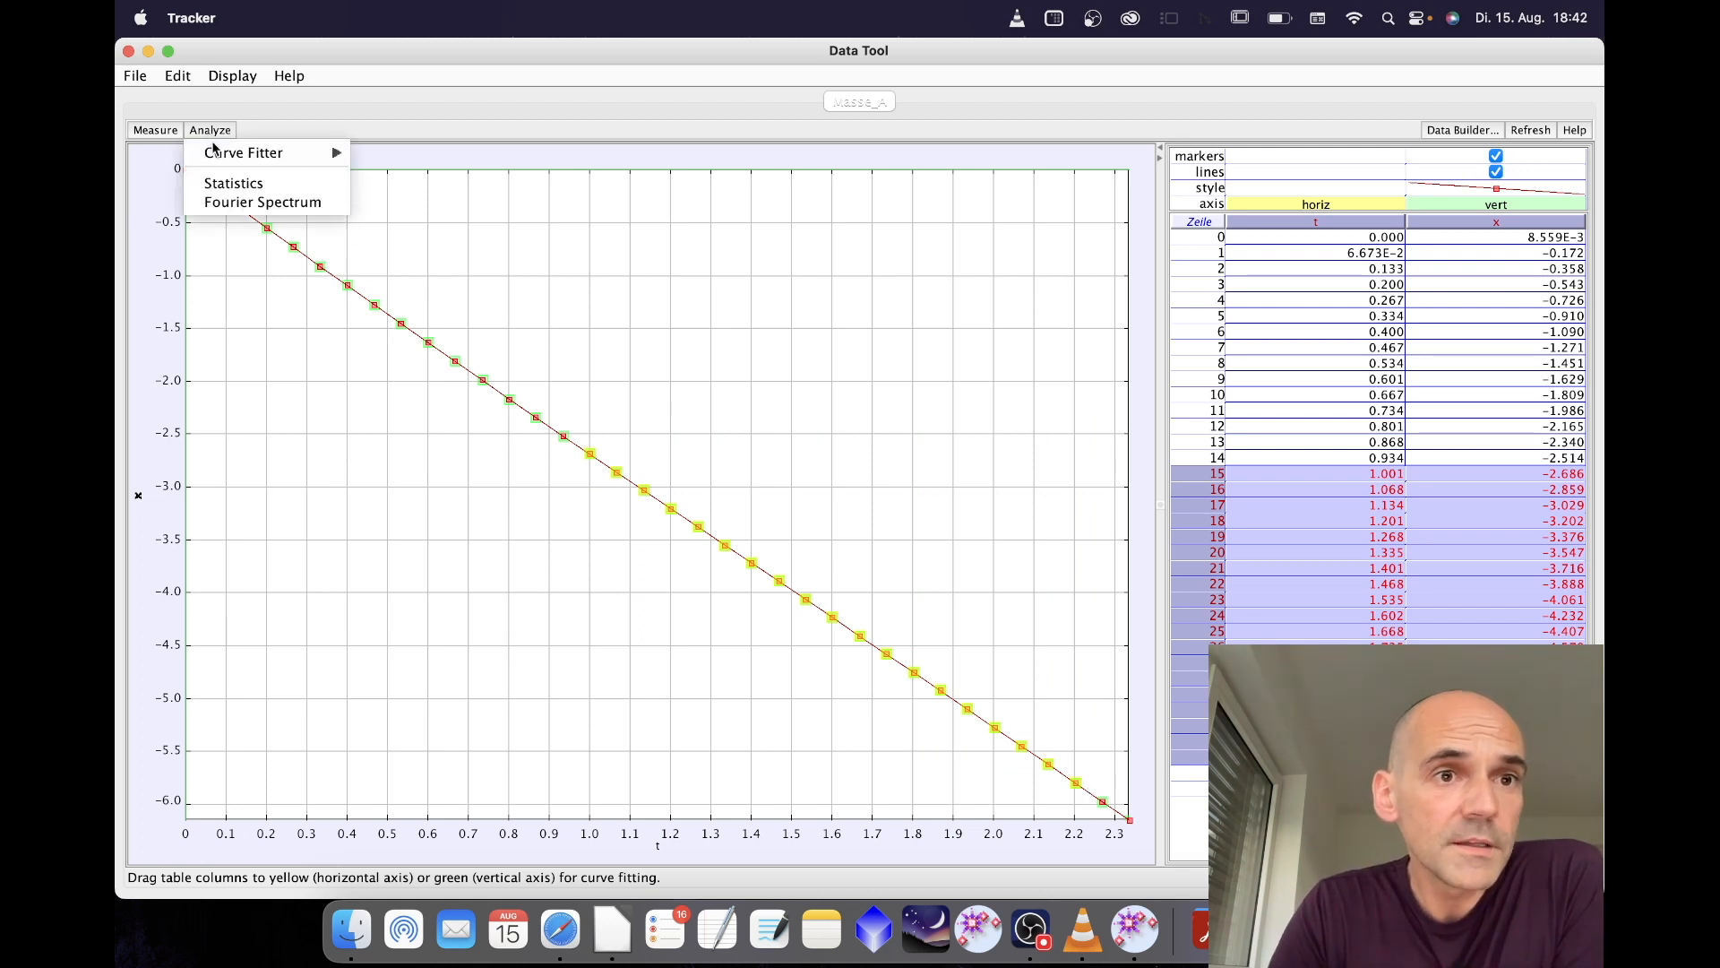
{"action": "mouse_move", "coordinate": [221, 154]}
{"action": "left_click", "coordinate": [374, 153]}
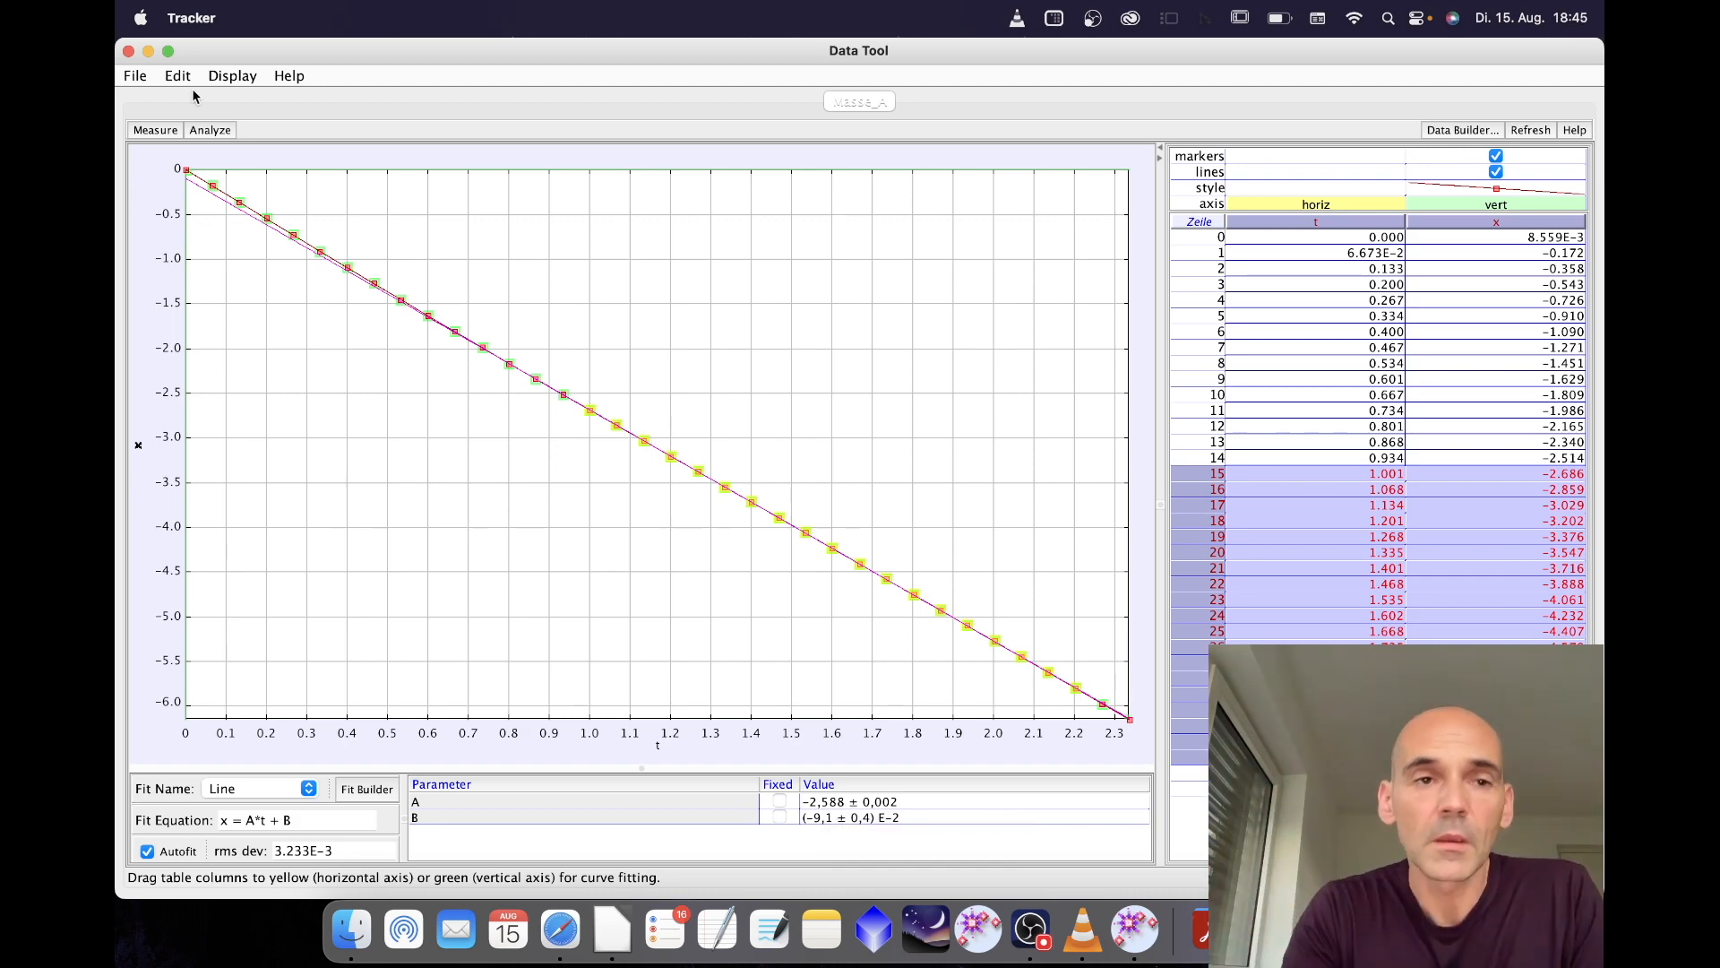
{"action": "left_click", "coordinate": [128, 51]}
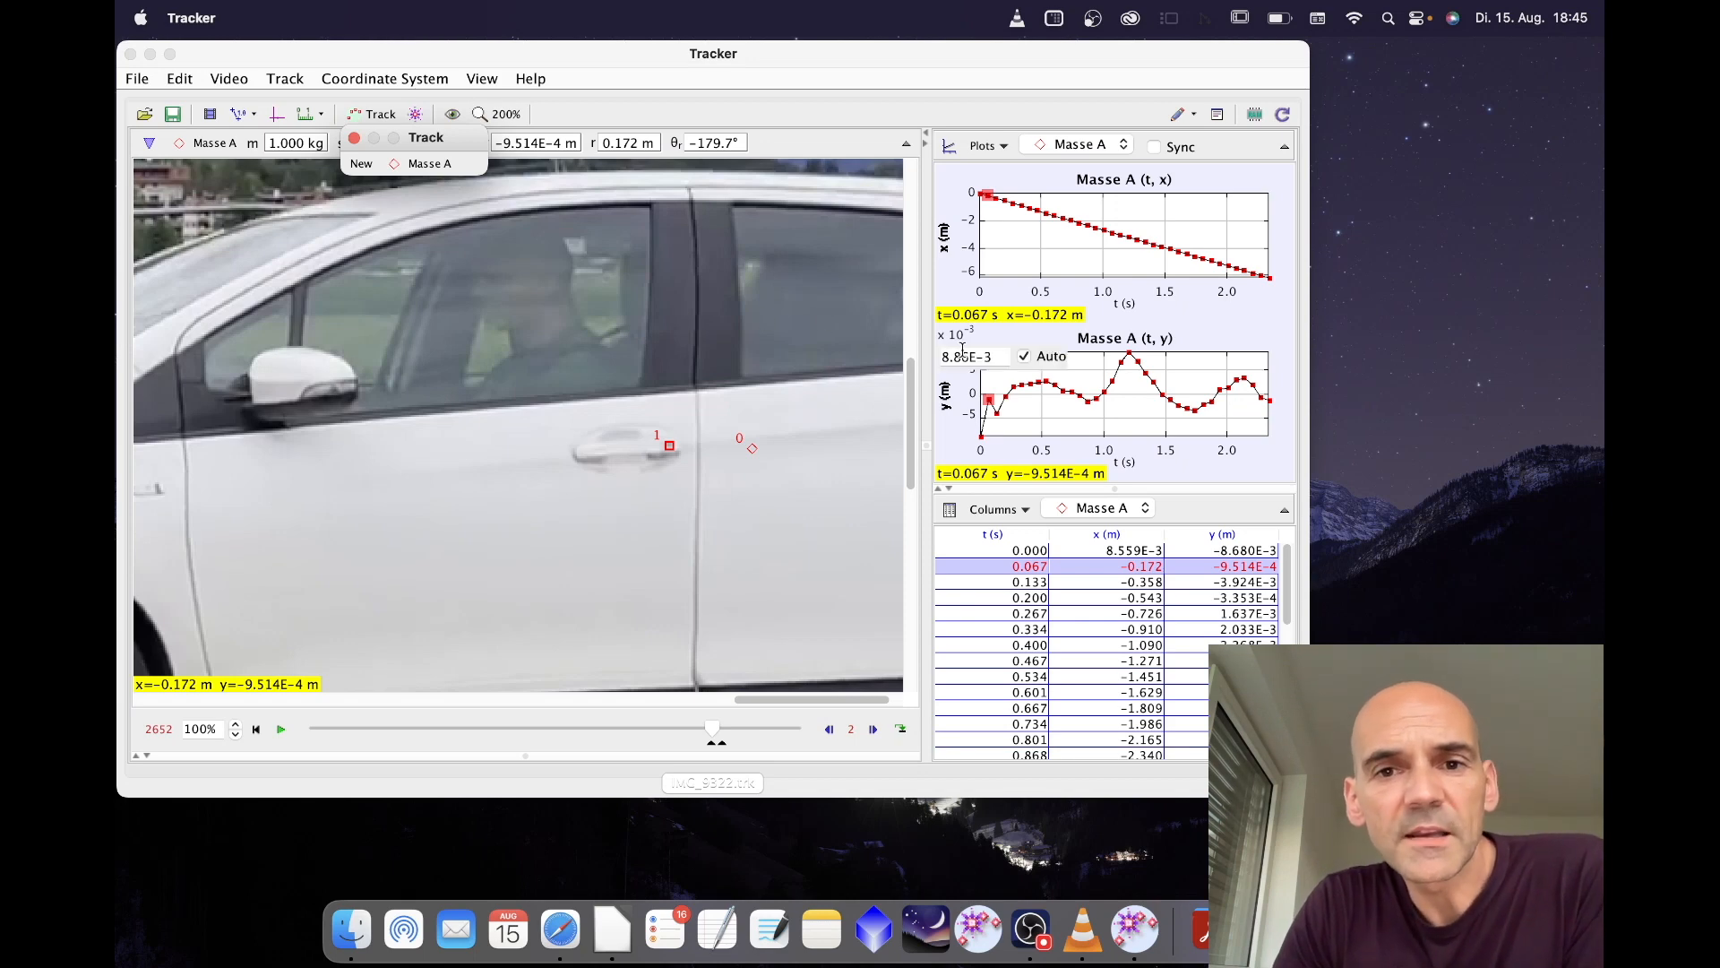
Plot the x-component of acceleration (ax) in place of the y position in the second diagram and widen the plot area.
{"action": "mouse_move", "coordinate": [946, 408]}
{"action": "left_click", "coordinate": [946, 409]}
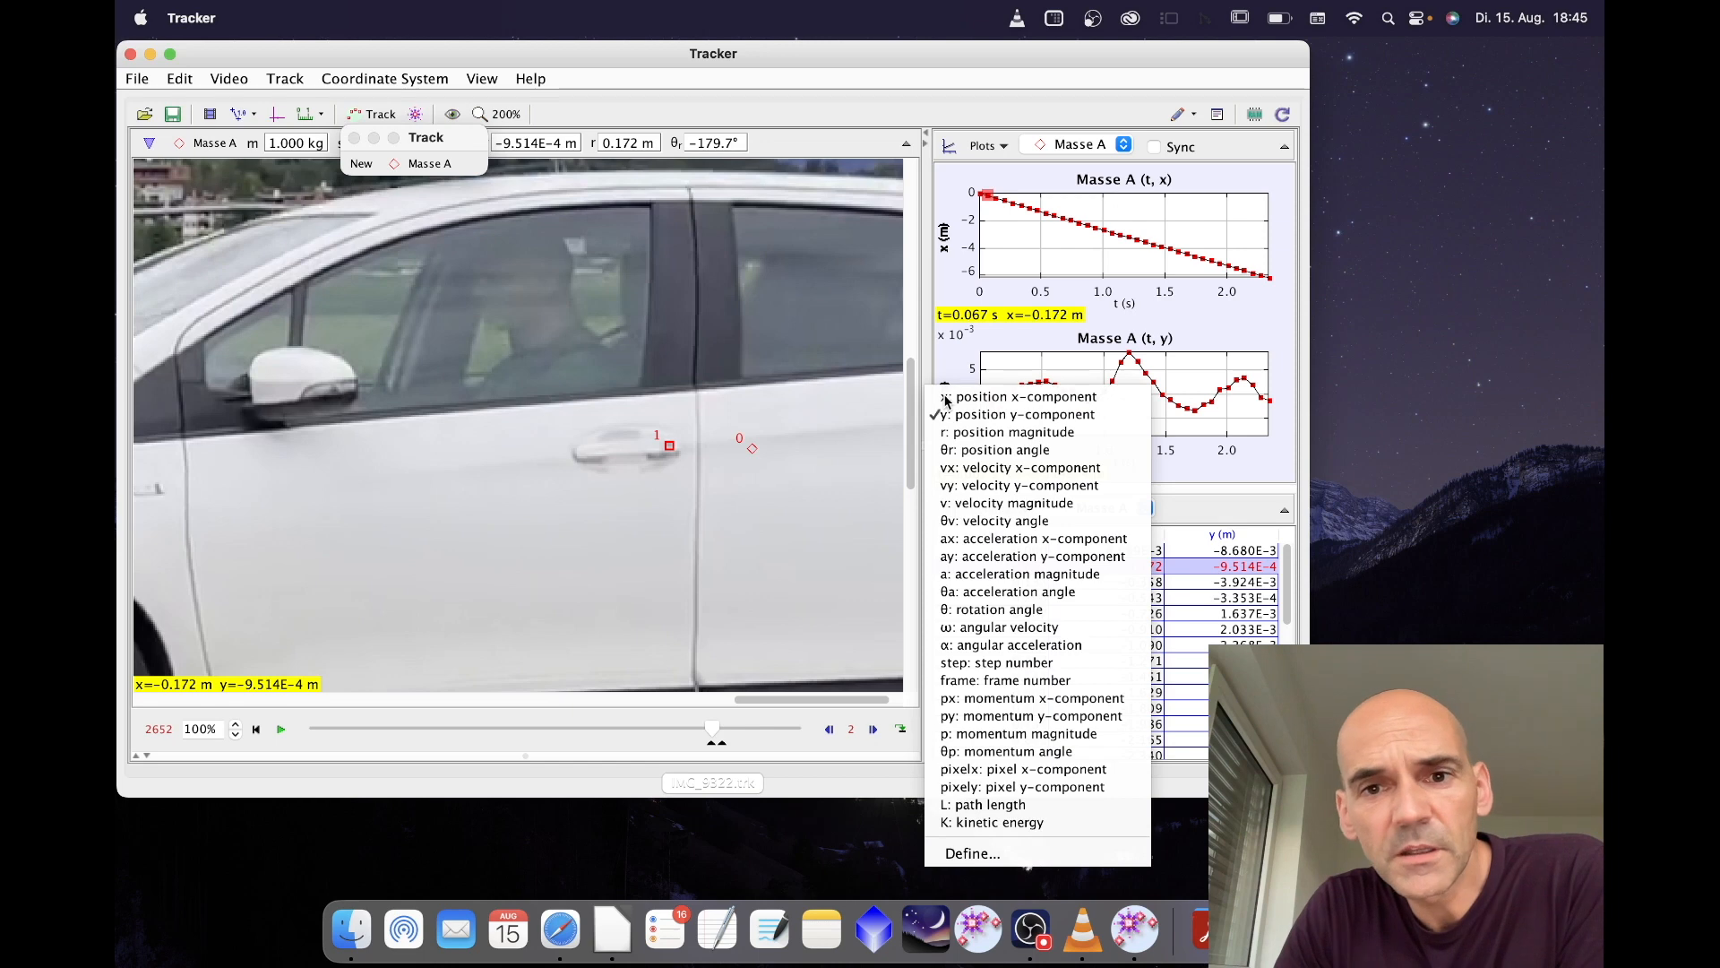
{"action": "left_click", "coordinate": [963, 538]}
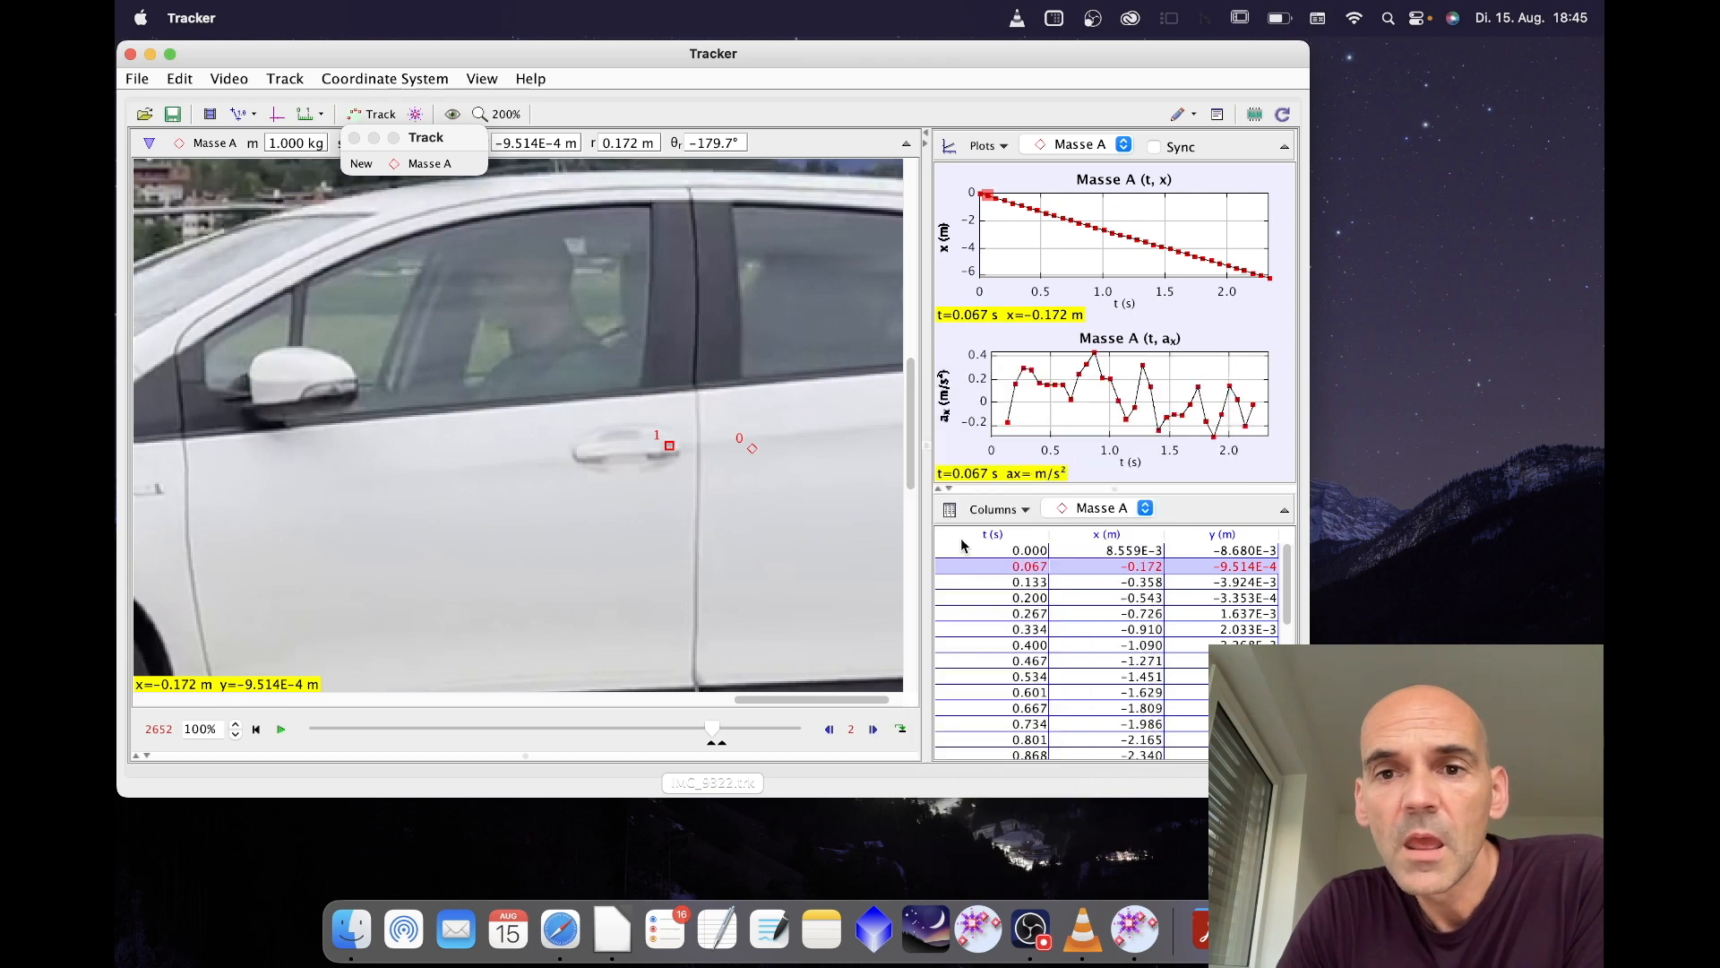
{"action": "left_click_drag", "start_coordinate": [926, 341], "coordinate": [691, 349]}
{"action": "left_click", "coordinate": [741, 437]}
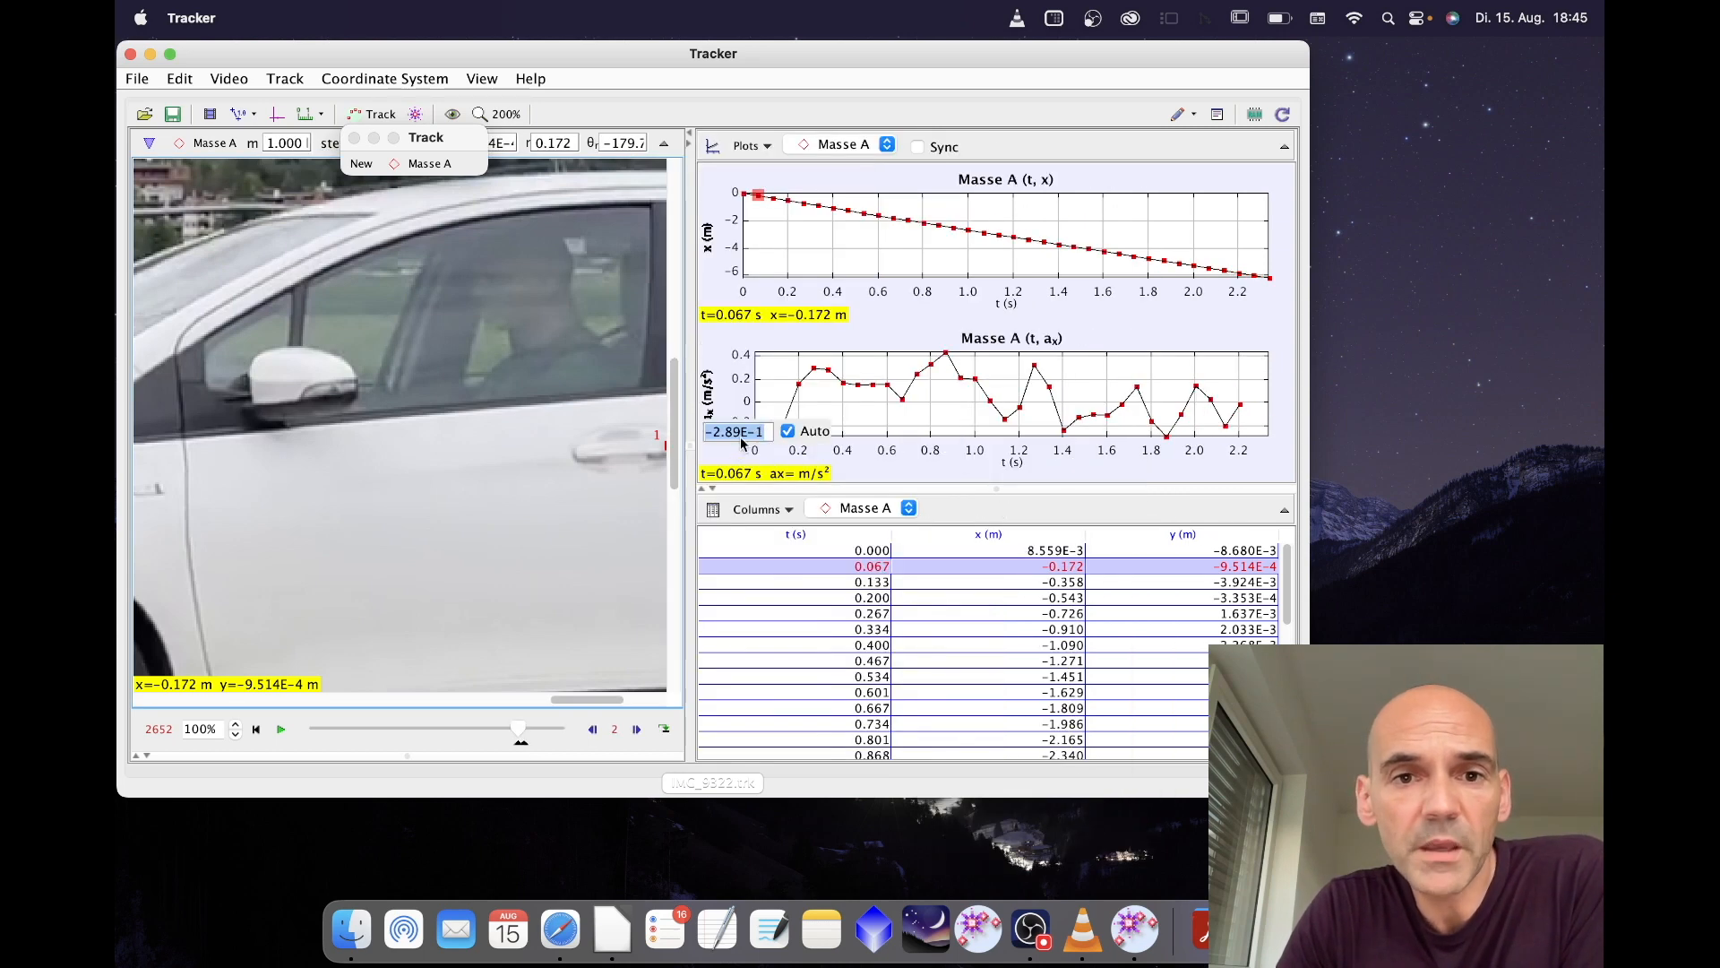